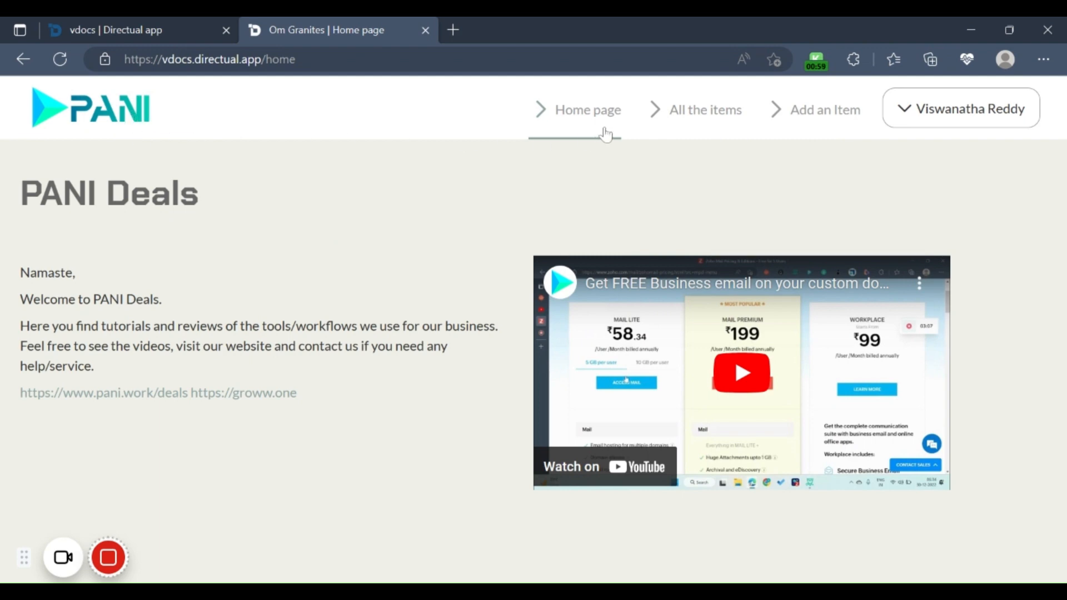
click(942, 117)
drag(40, 194, 173, 199)
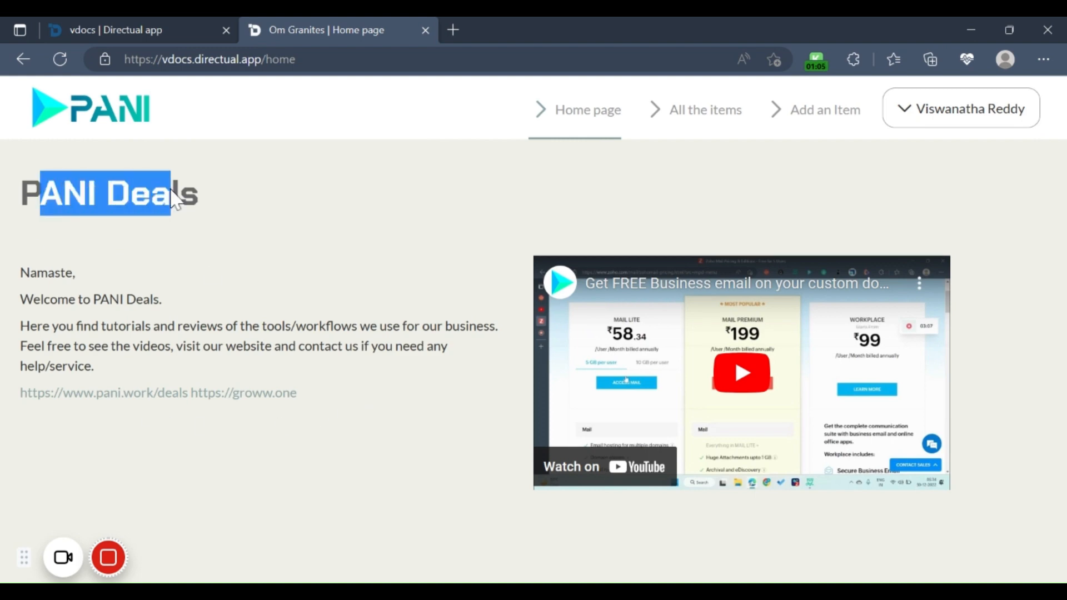
drag(30, 273, 284, 330)
click(333, 411)
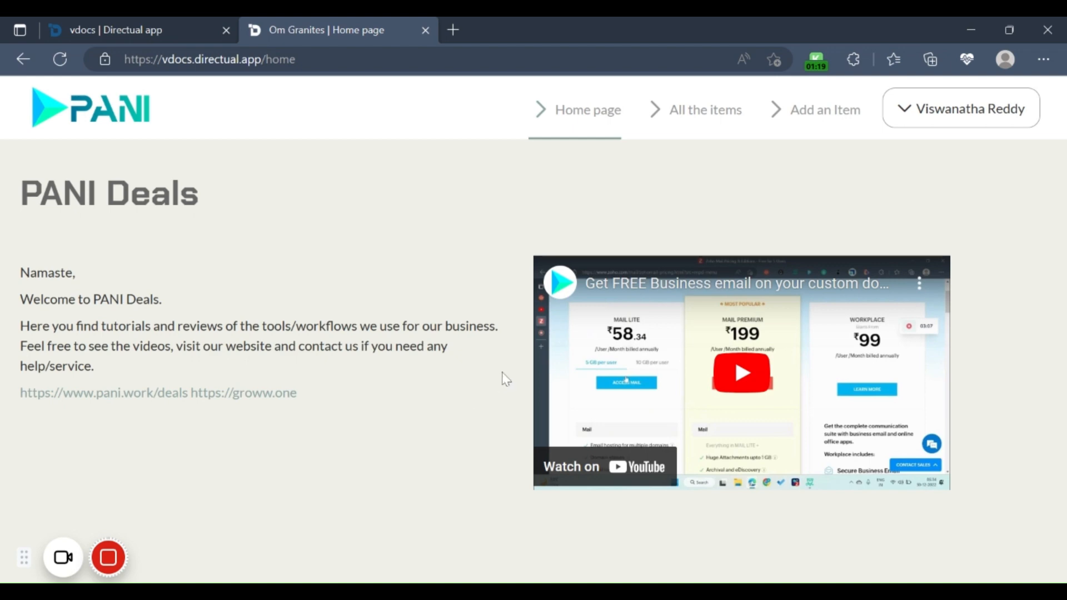
Step: Look over the list of all items and the fields of the form for adding a new item
click(699, 122)
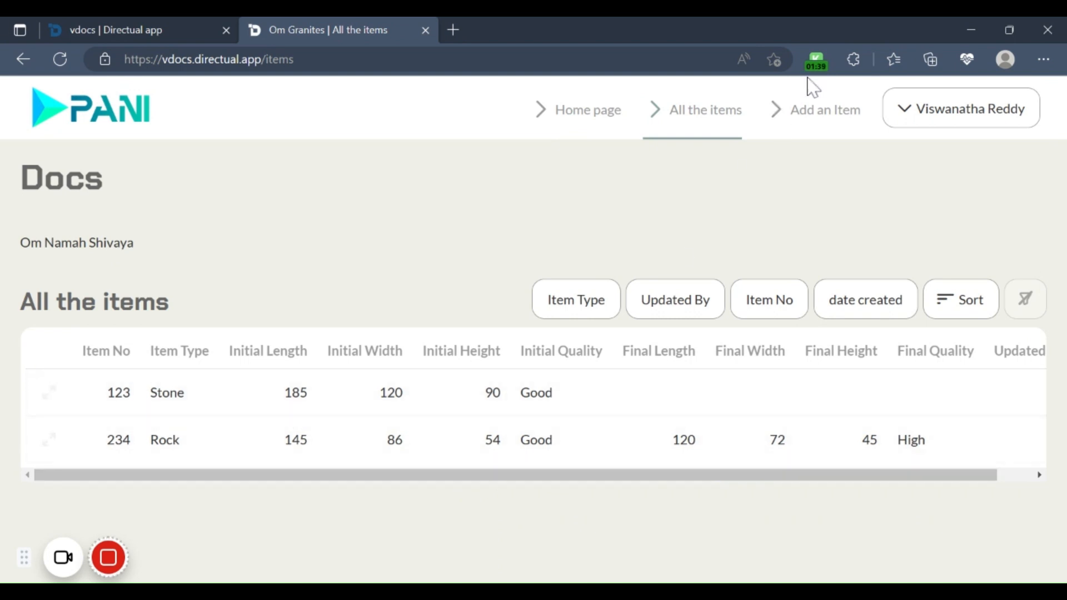
click(799, 115)
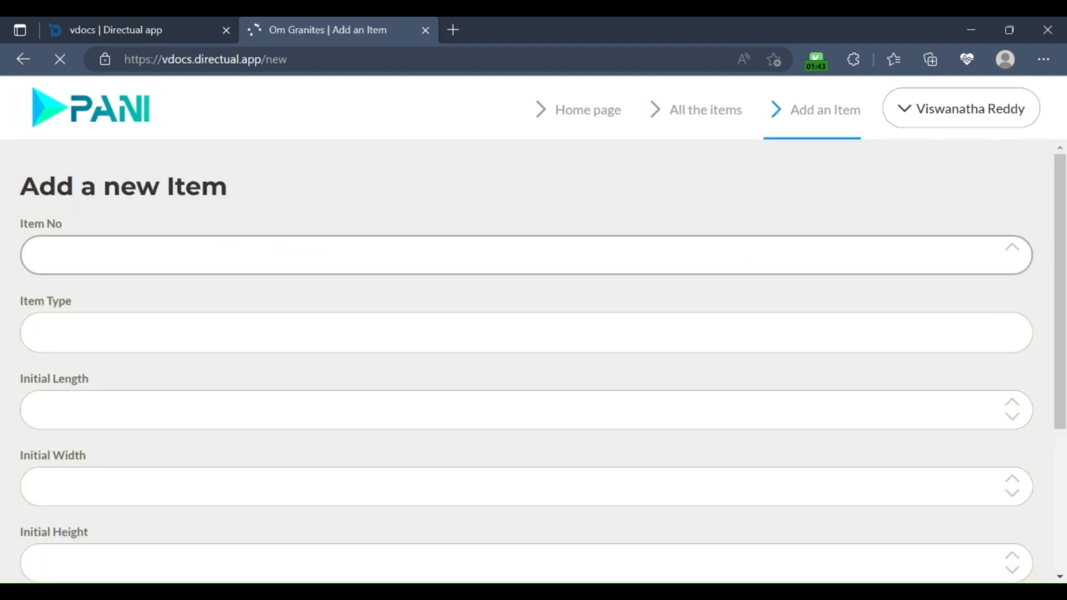
scroll(432, 274, down, 2)
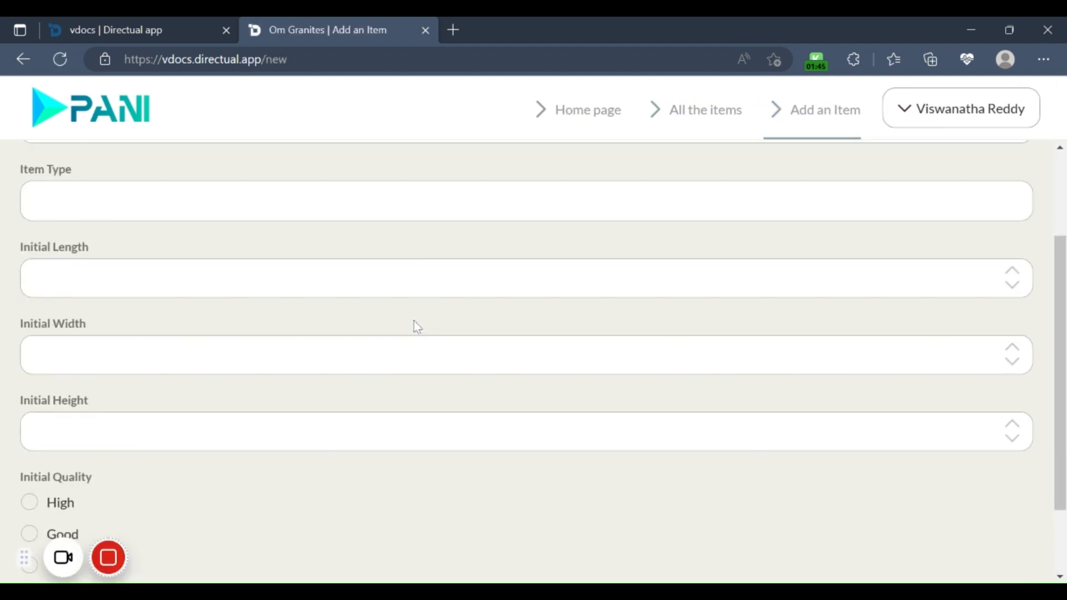
scroll(278, 523, down, 2)
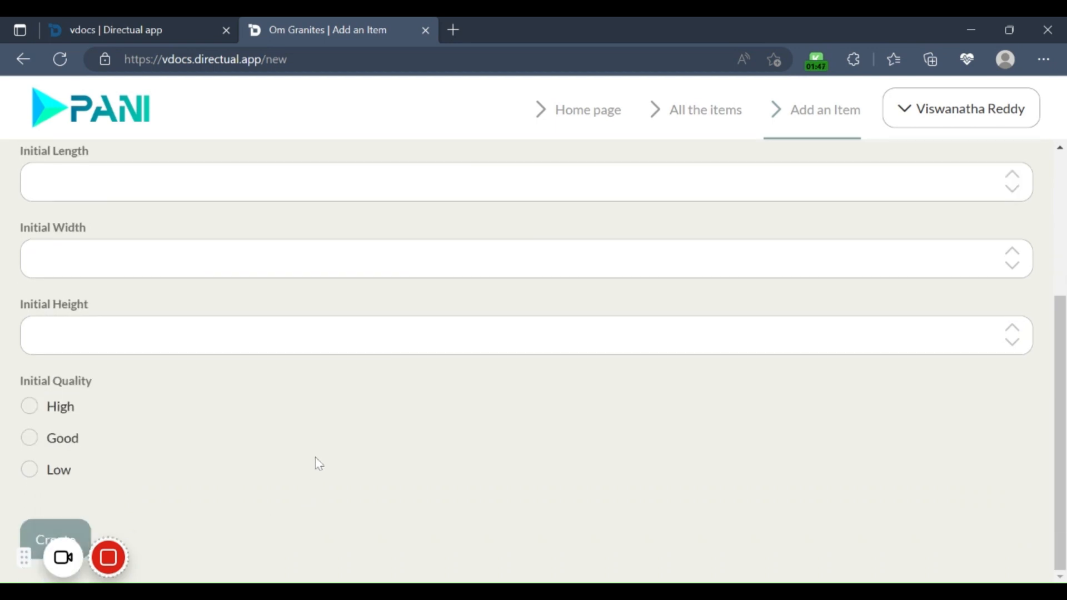
scroll(328, 370, up, 4)
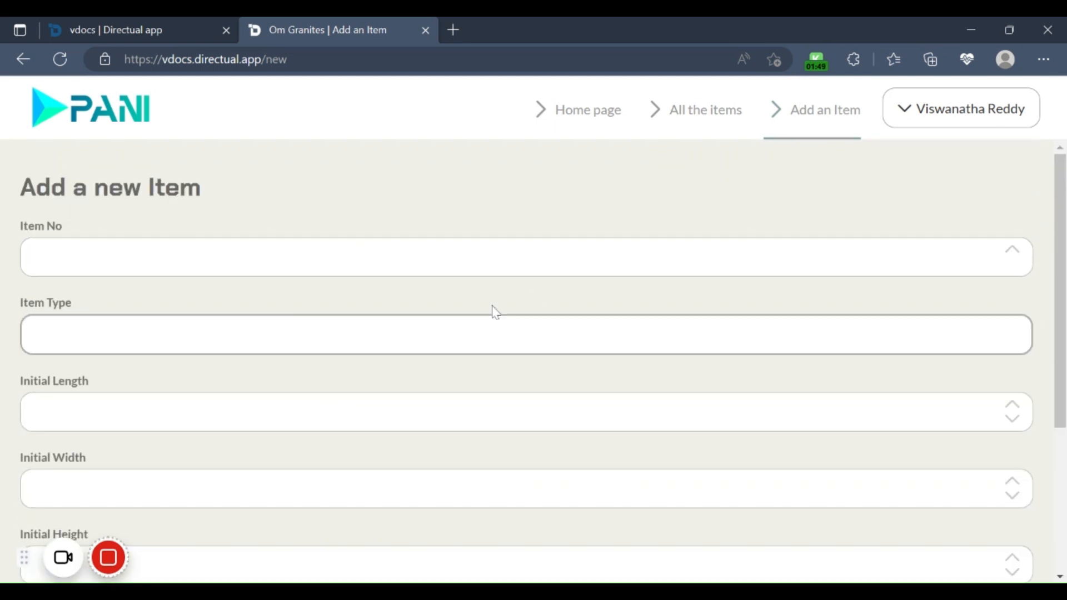
Step: Filter the list of all items by item type with the text "s" and clear the filter text again
click(708, 117)
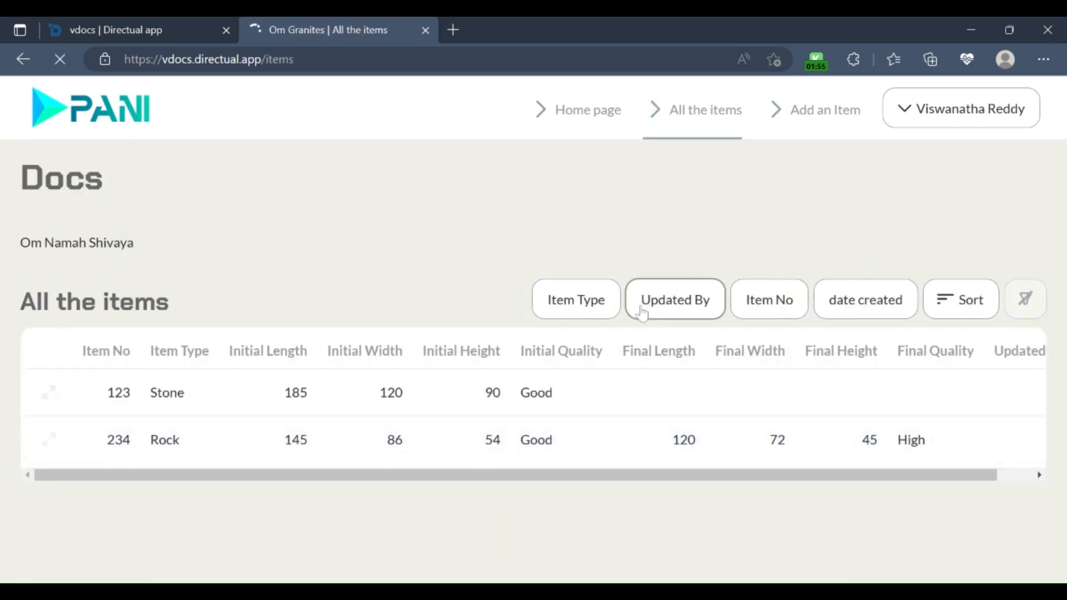
click(606, 303)
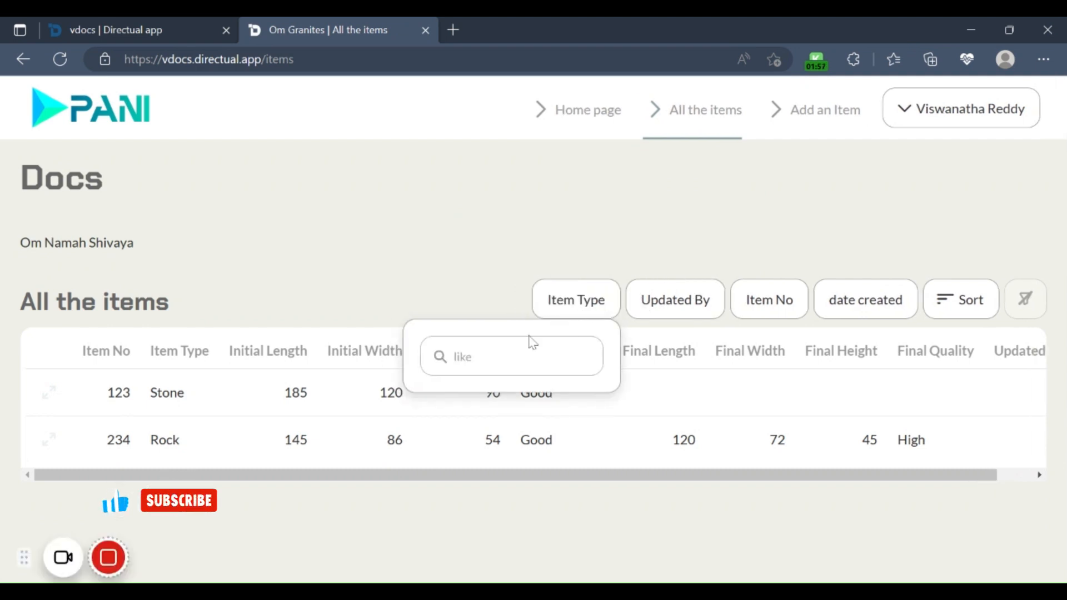
click(517, 293)
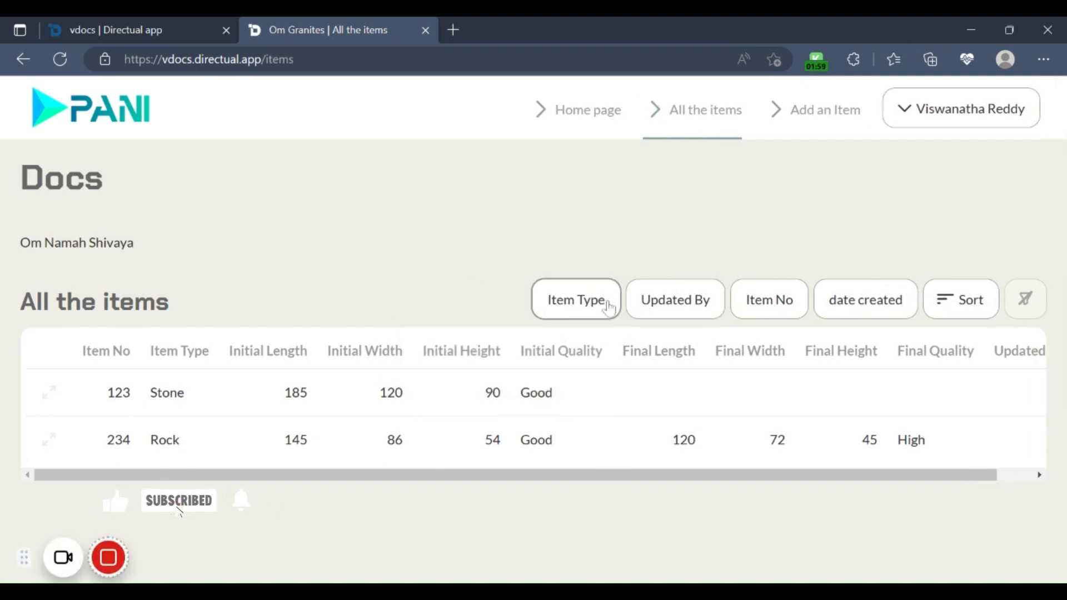
click(570, 312)
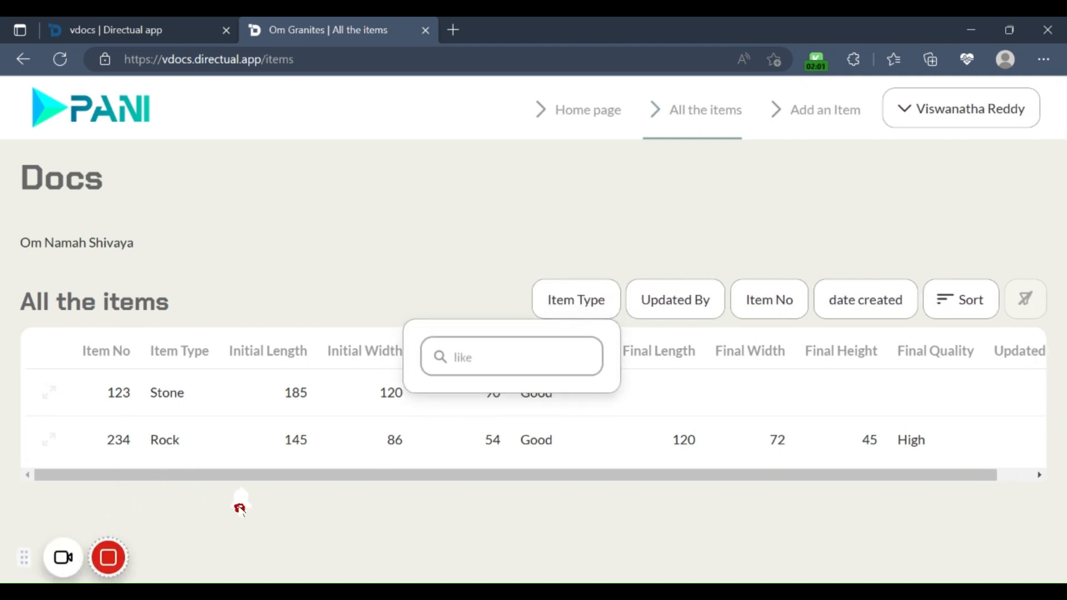
click(453, 357)
text(s)
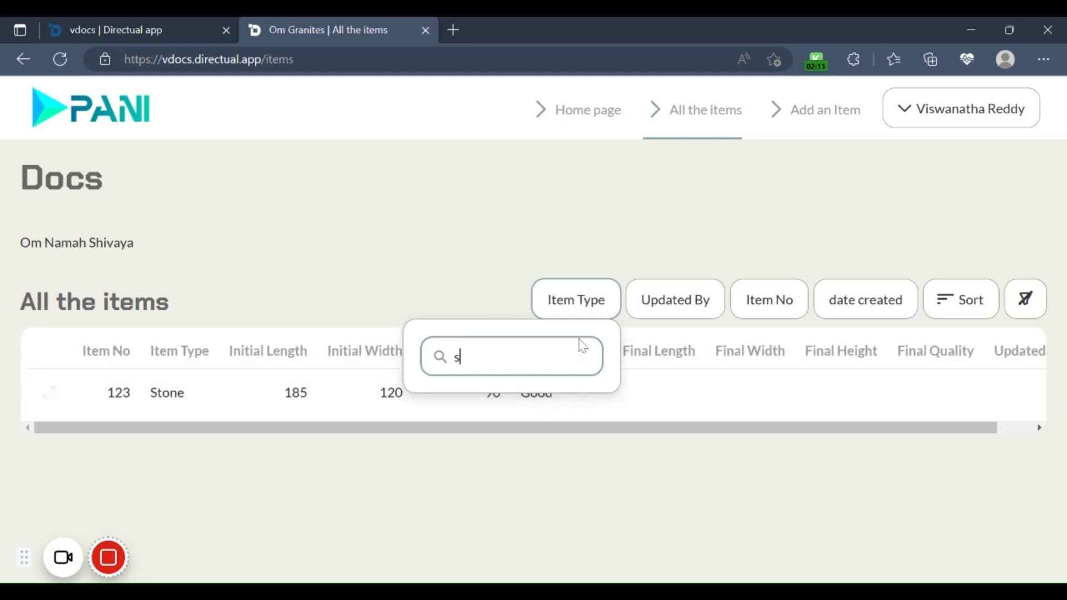
click(582, 356)
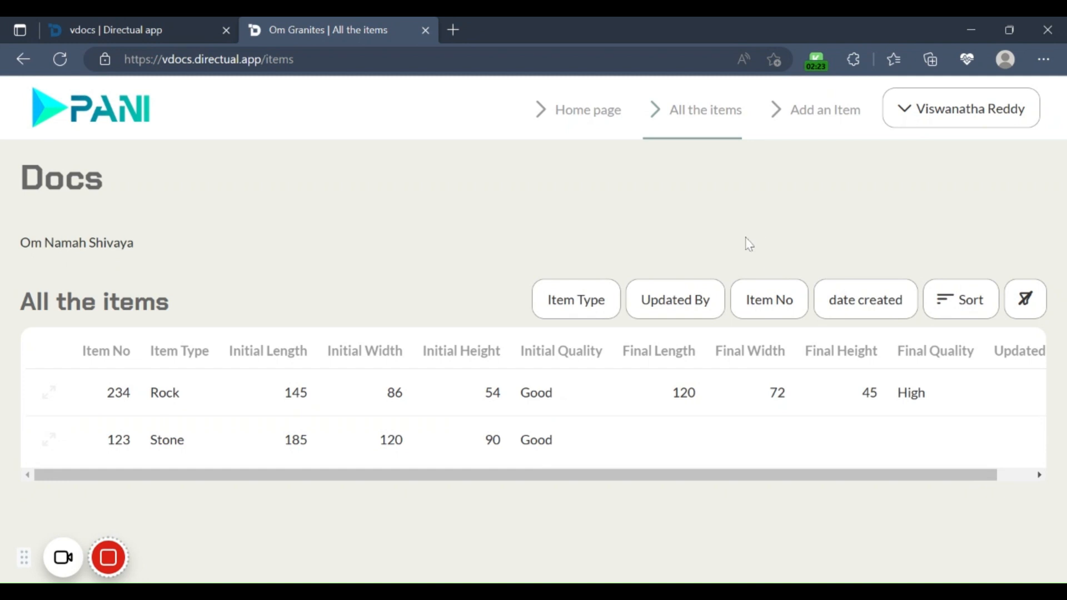
Step: Start a new item with Item No 345, Item Type Rock and Initial Length 158
click(813, 119)
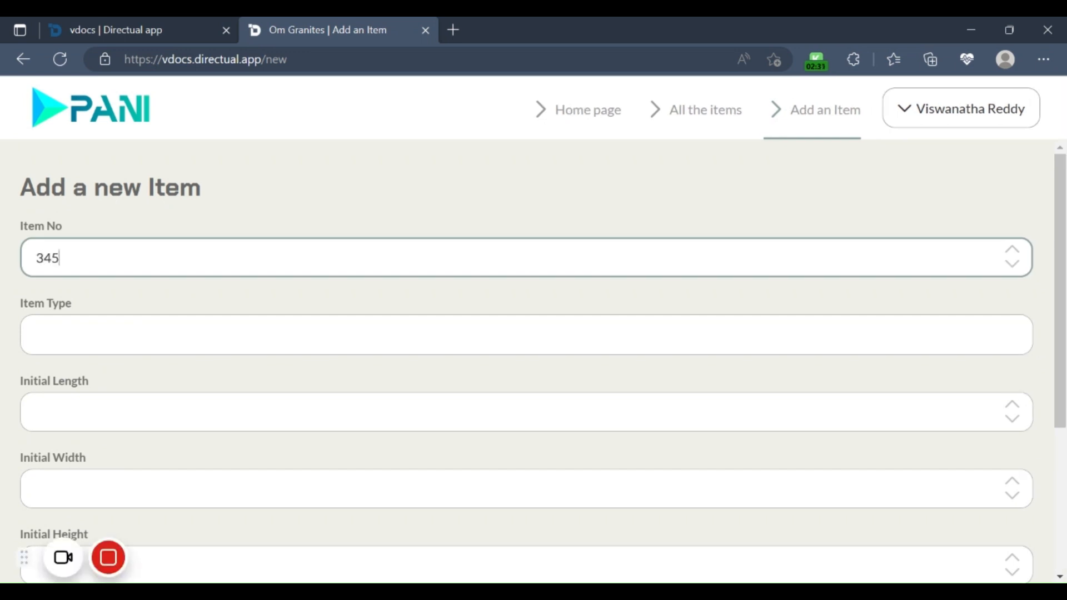
key(Tab)
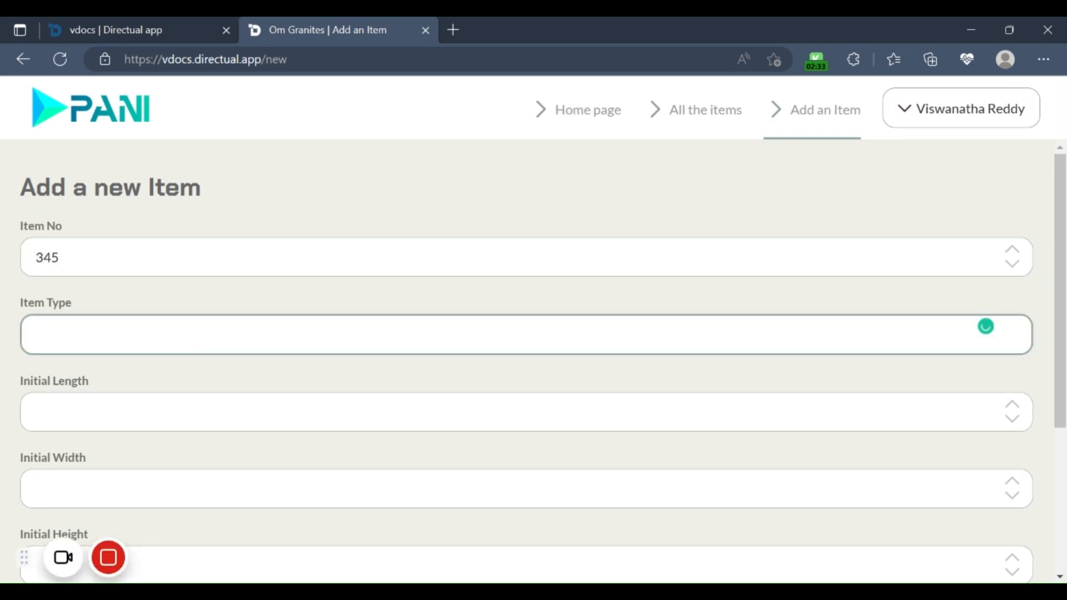
text(Rock)
key(Tab)
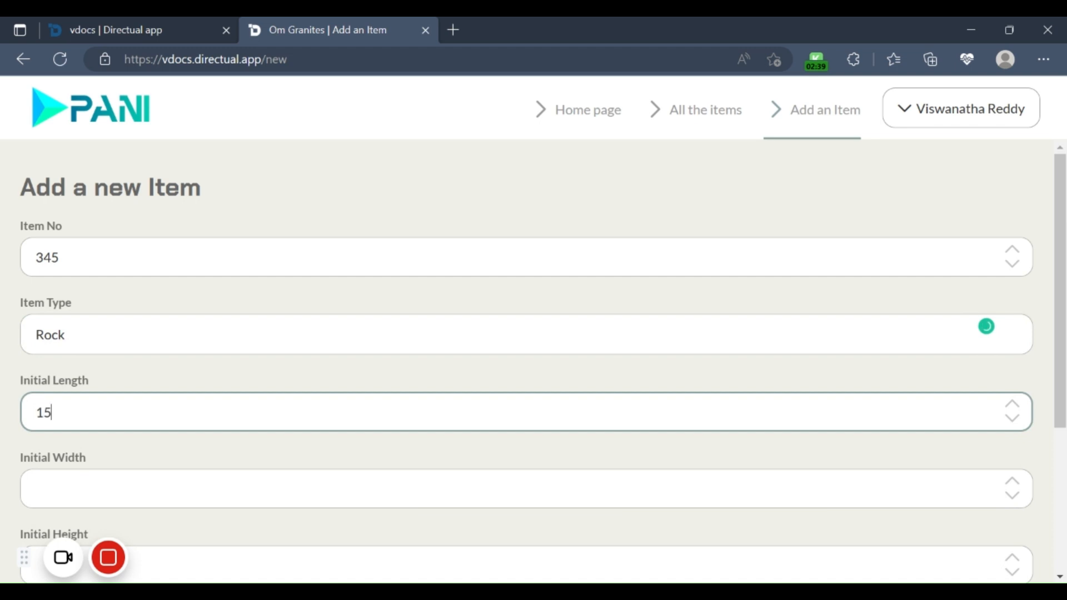
key(Tab)
Step: Set the new item's Initial Width to 95, Initial Height to 64 and Initial Quality to Good, and create it
scroll(232, 383, down, 2)
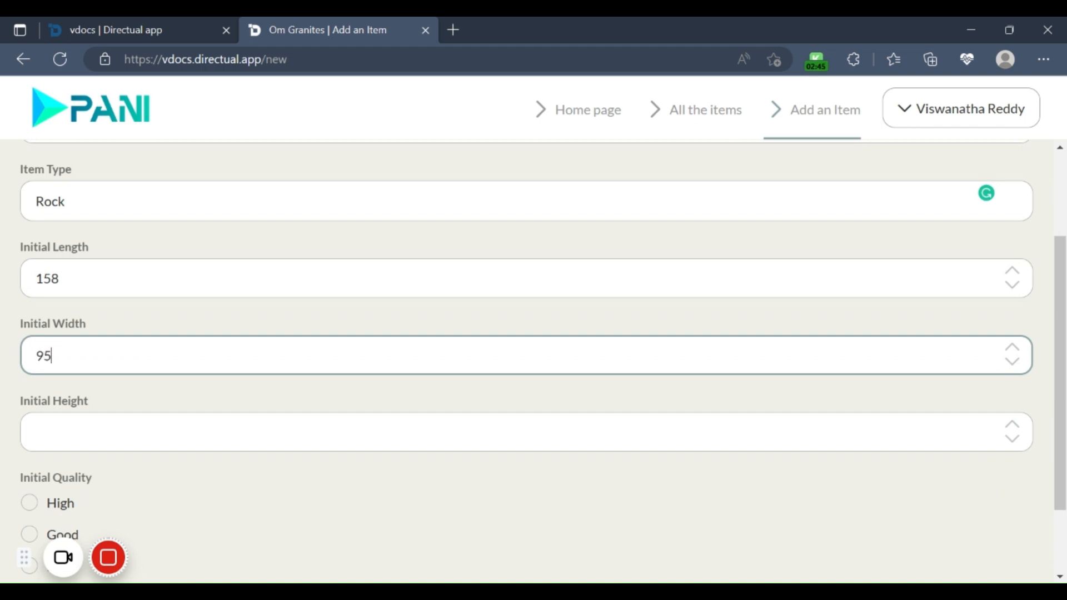
key(Tab)
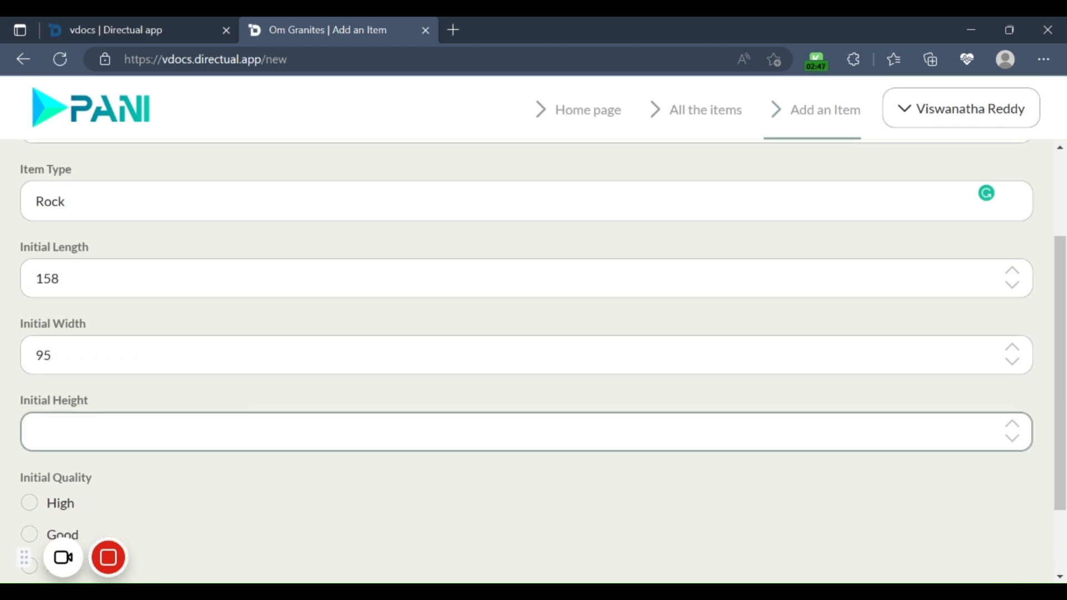
scroll(34, 445, down, 2)
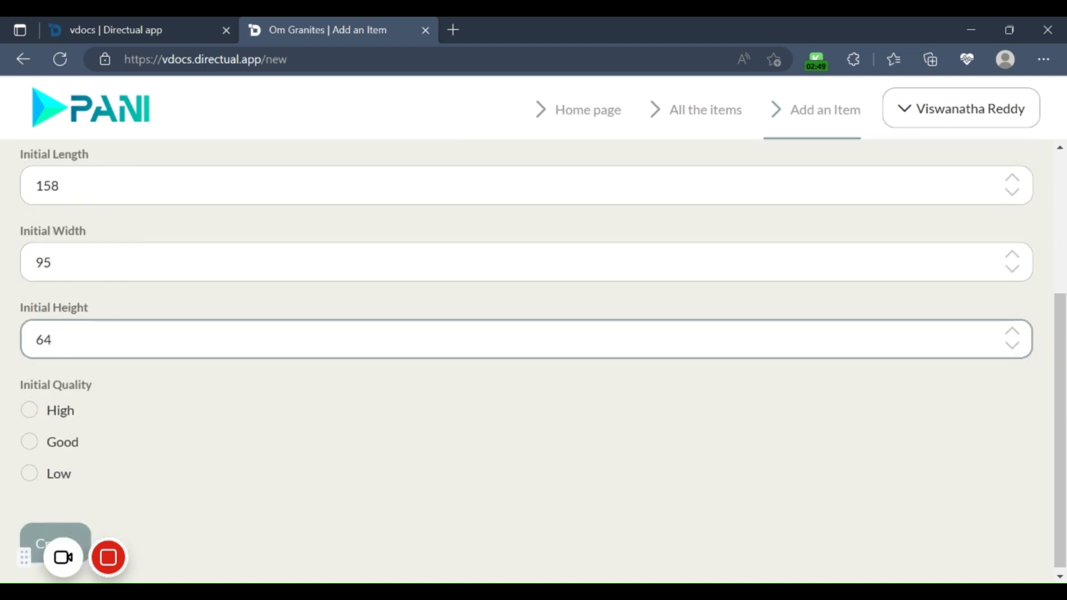
click(30, 438)
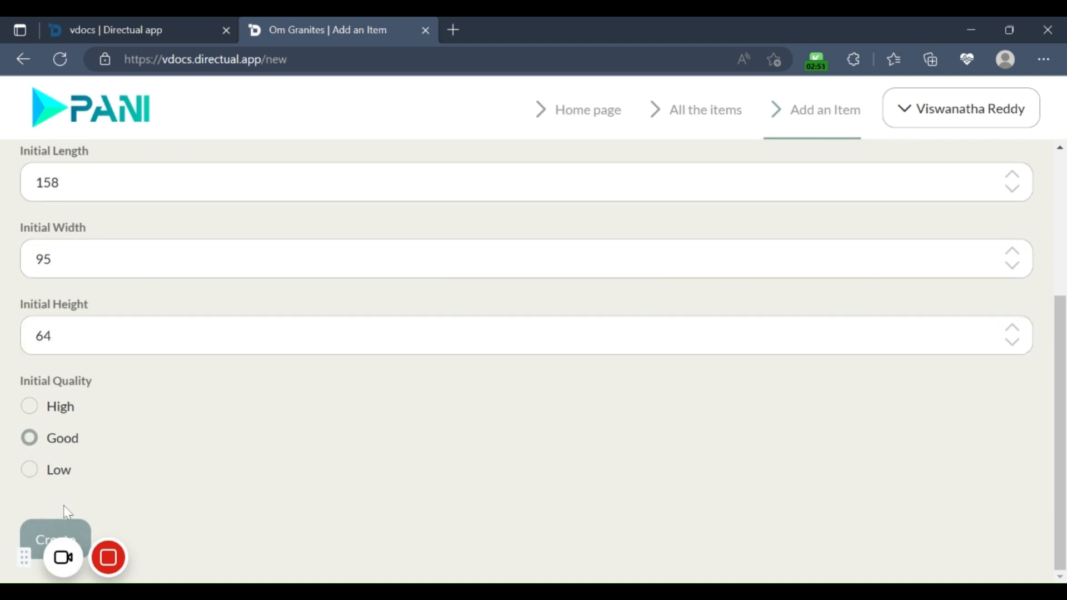
click(66, 536)
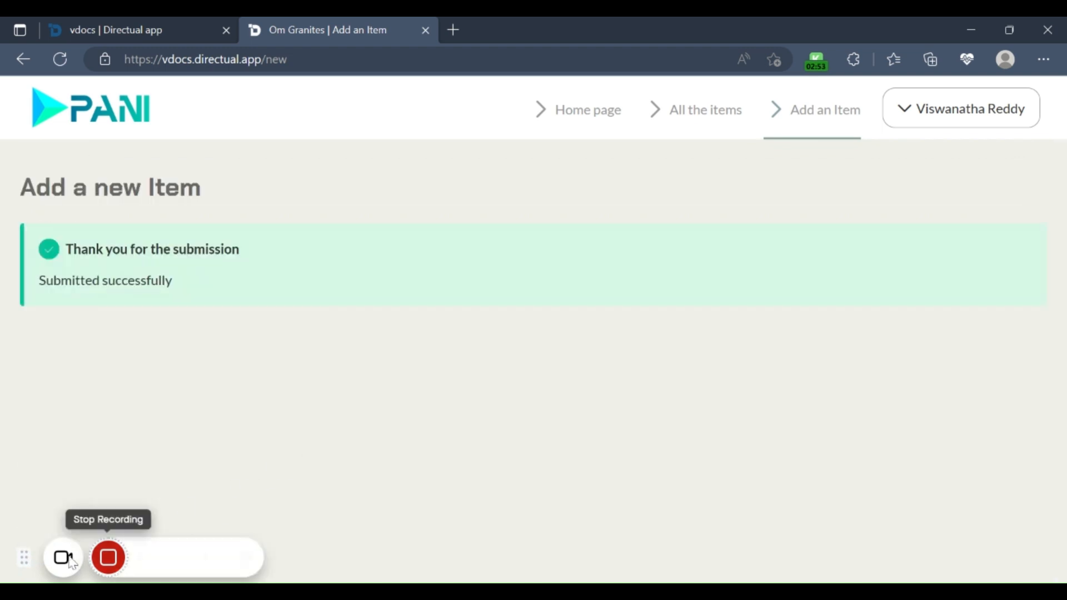
drag(197, 555, 839, 546)
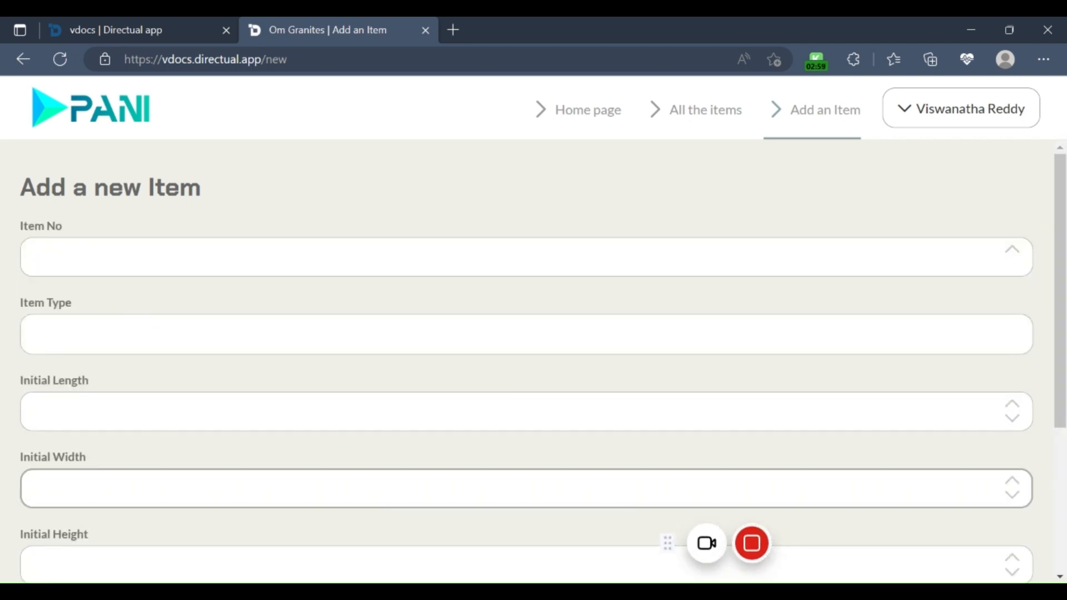
mouse_move(753, 543)
click(844, 547)
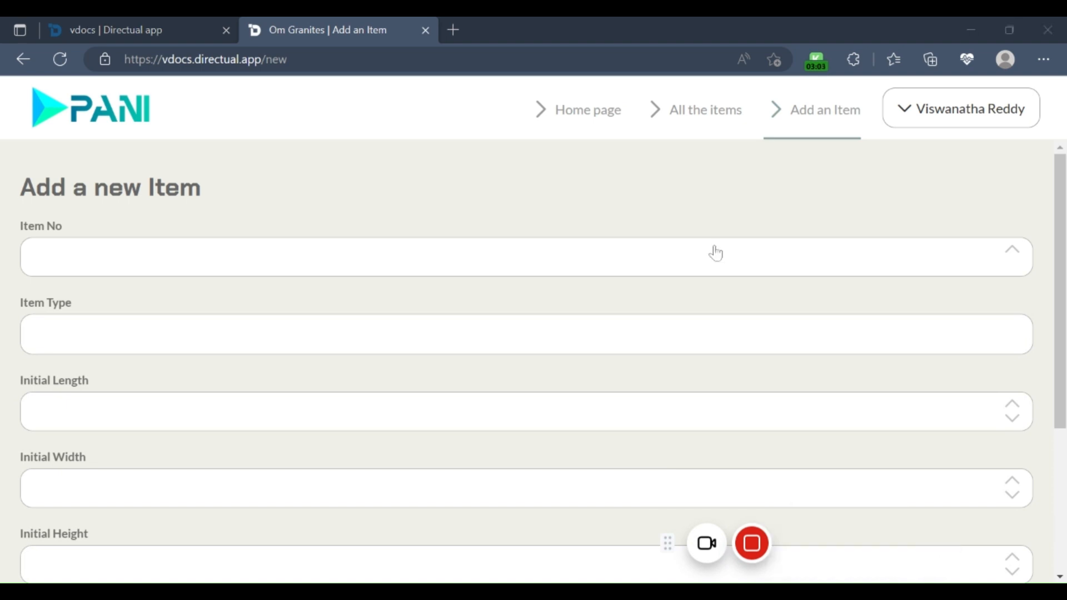
mouse_move(722, 556)
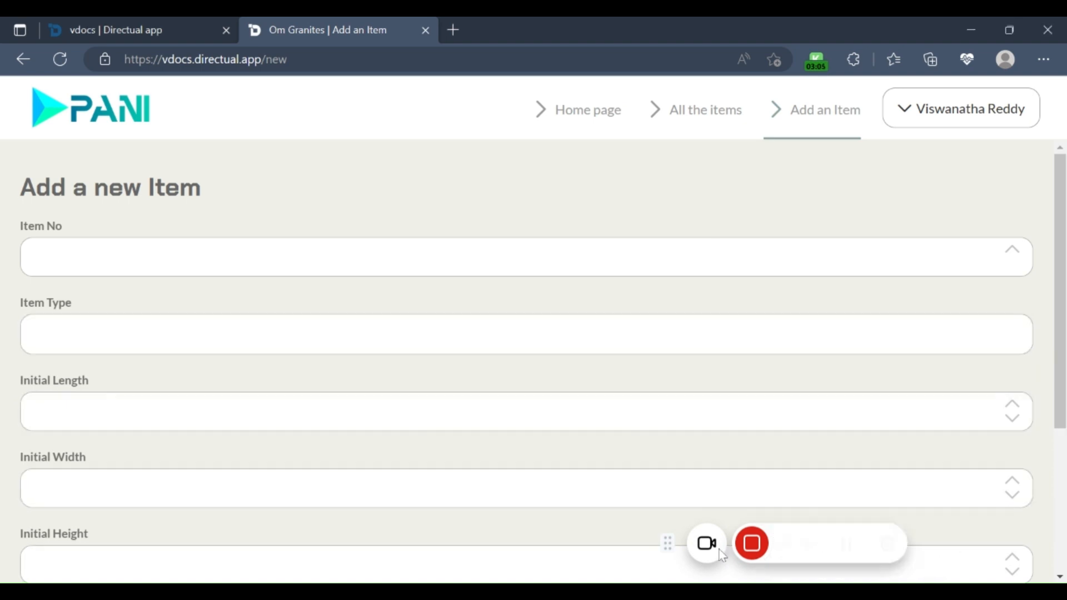
click(844, 547)
click(846, 548)
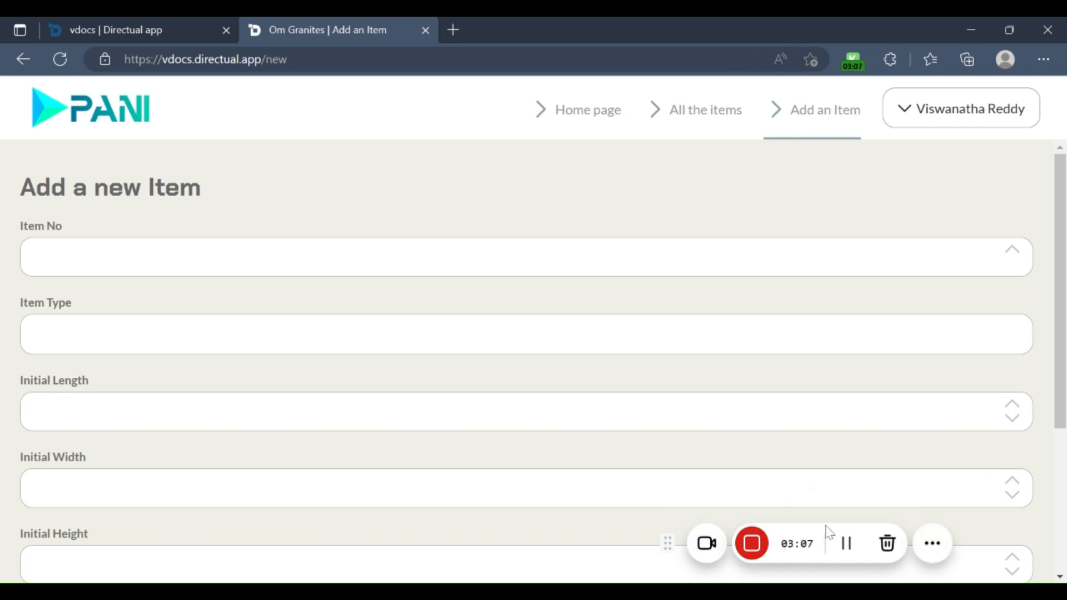
Step: Open the record of item 345 from the list of all items and make its Final Height ready for entry
click(728, 124)
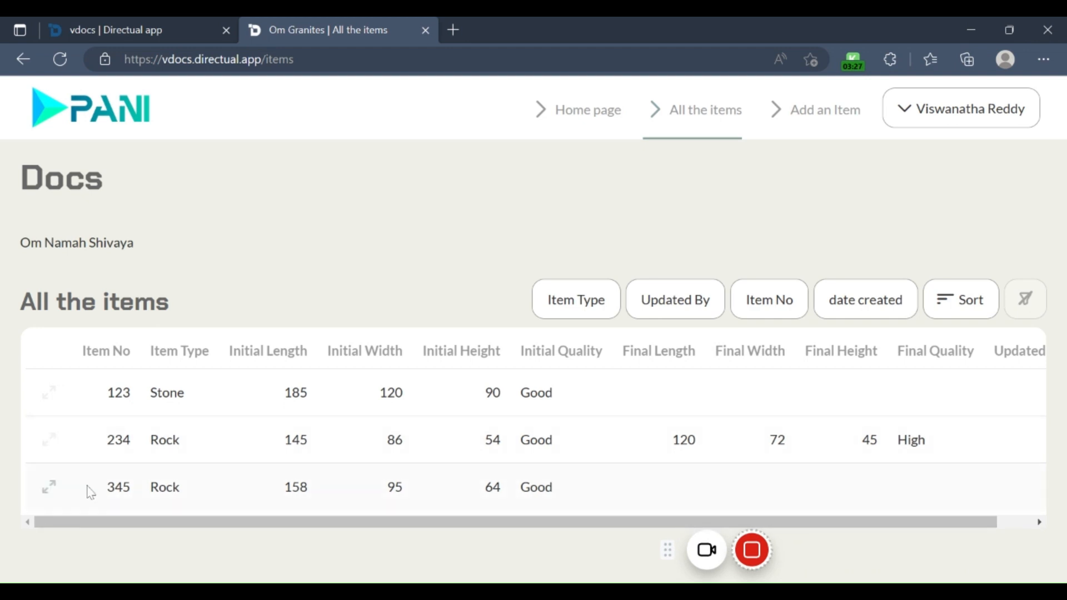
click(49, 487)
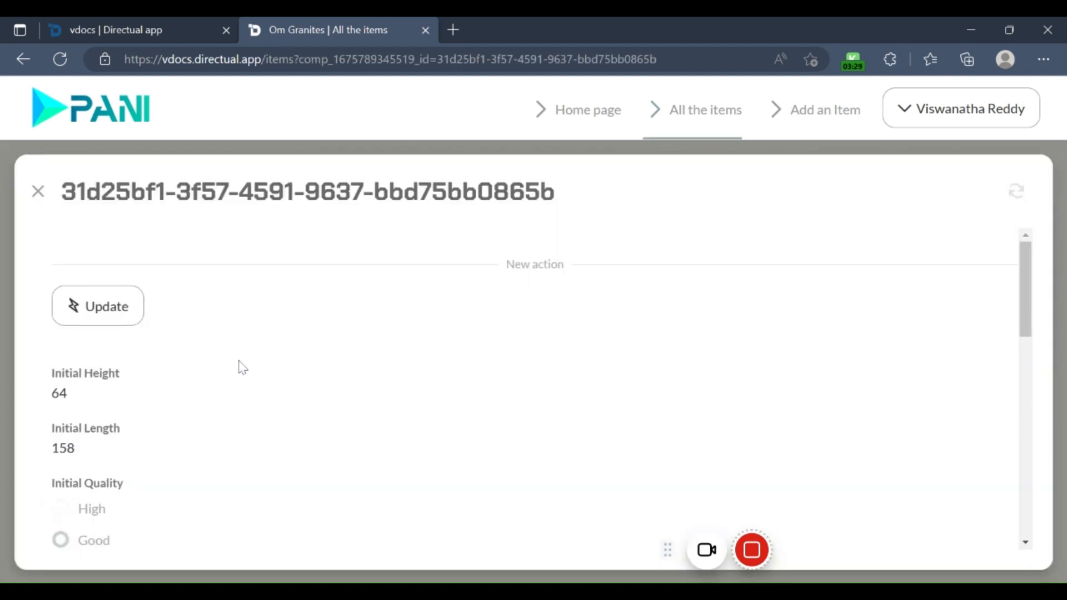
scroll(243, 368, down, 5)
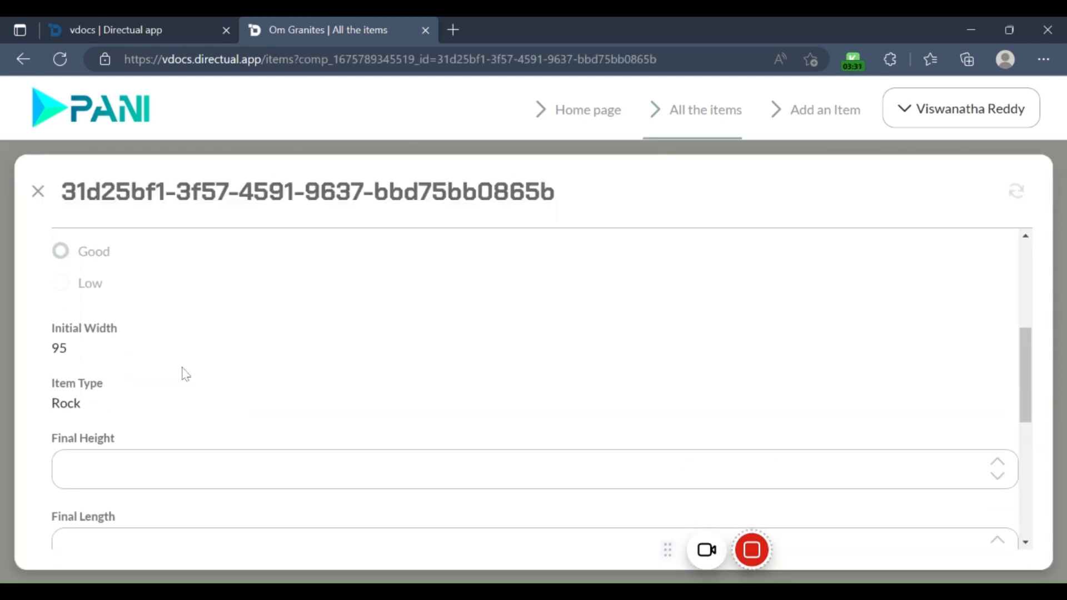
scroll(186, 374, down, 2)
click(170, 370)
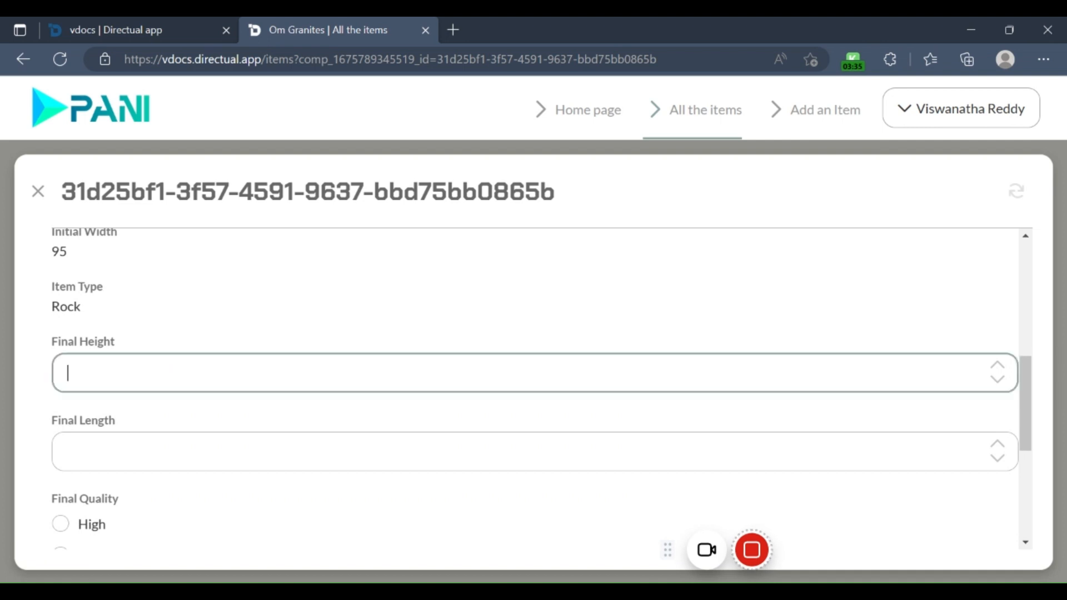
Step: Check item 345's initial measurements and set its Final Height to 52
scroll(393, 338, up, 1)
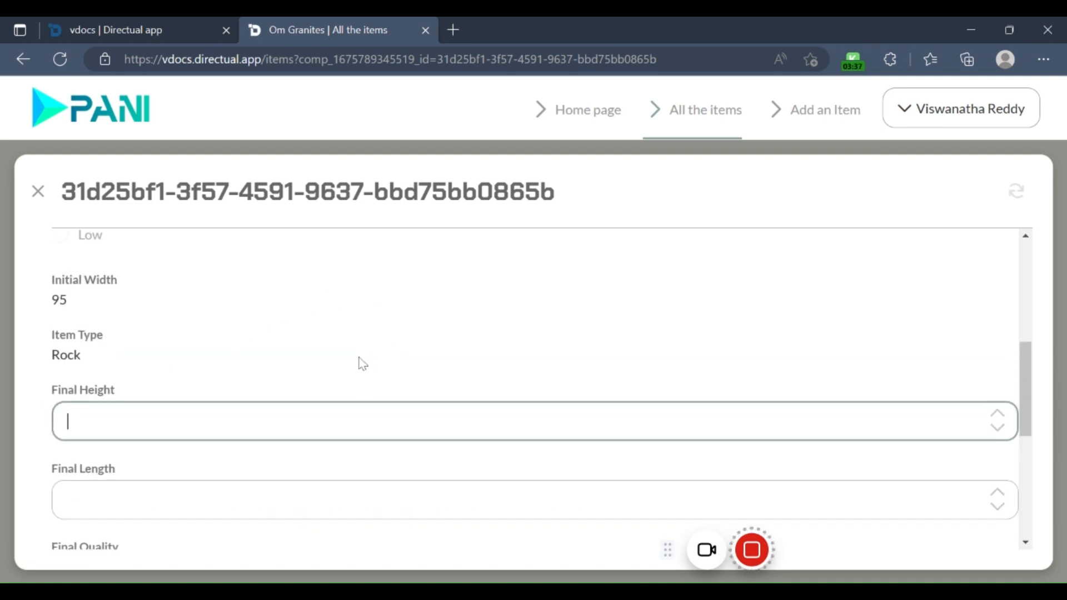
scroll(358, 363, up, 1)
scroll(352, 390, up, 1)
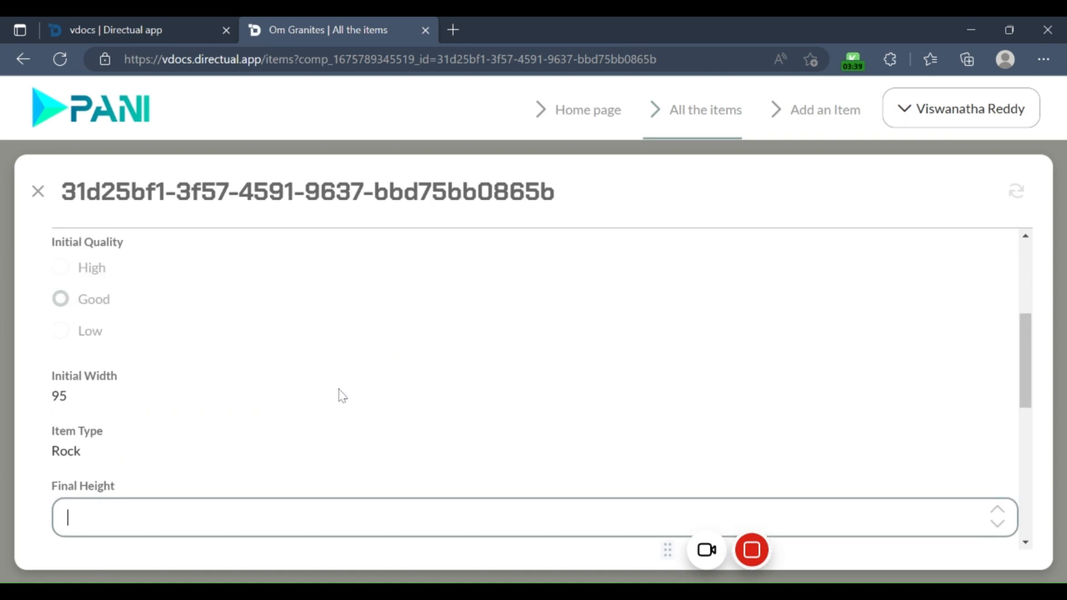
scroll(342, 396, up, 2)
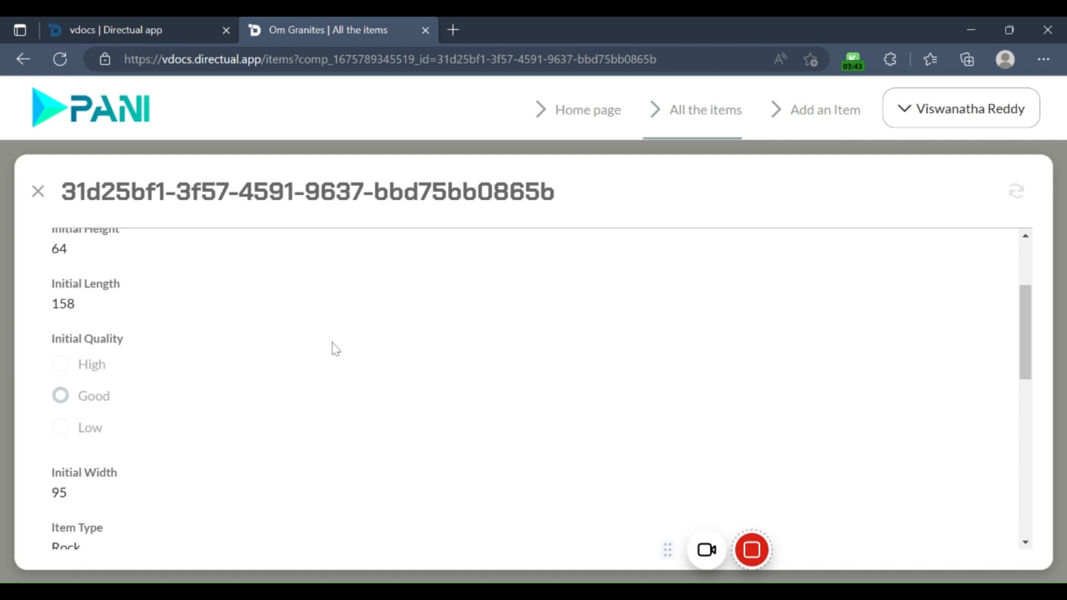
scroll(317, 367, up, 2)
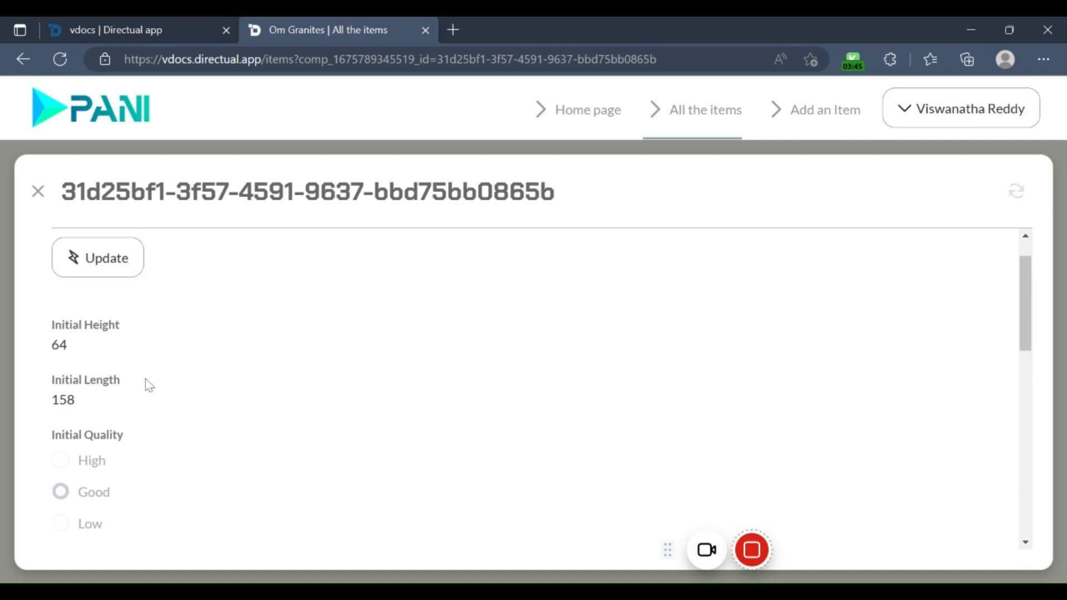
scroll(169, 367, down, 6)
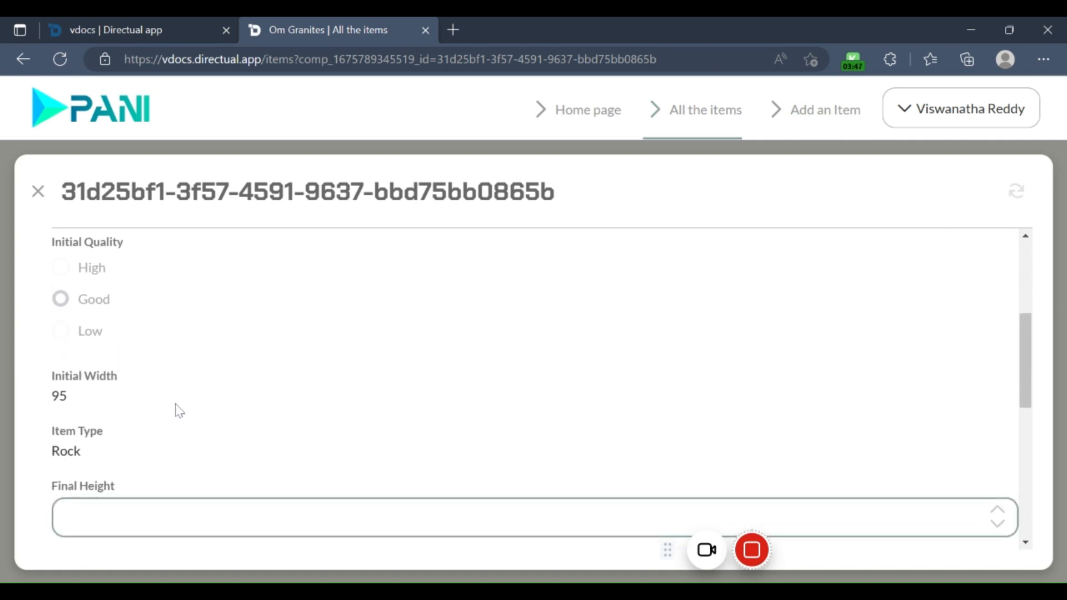
click(176, 422)
scroll(186, 417, up, 4)
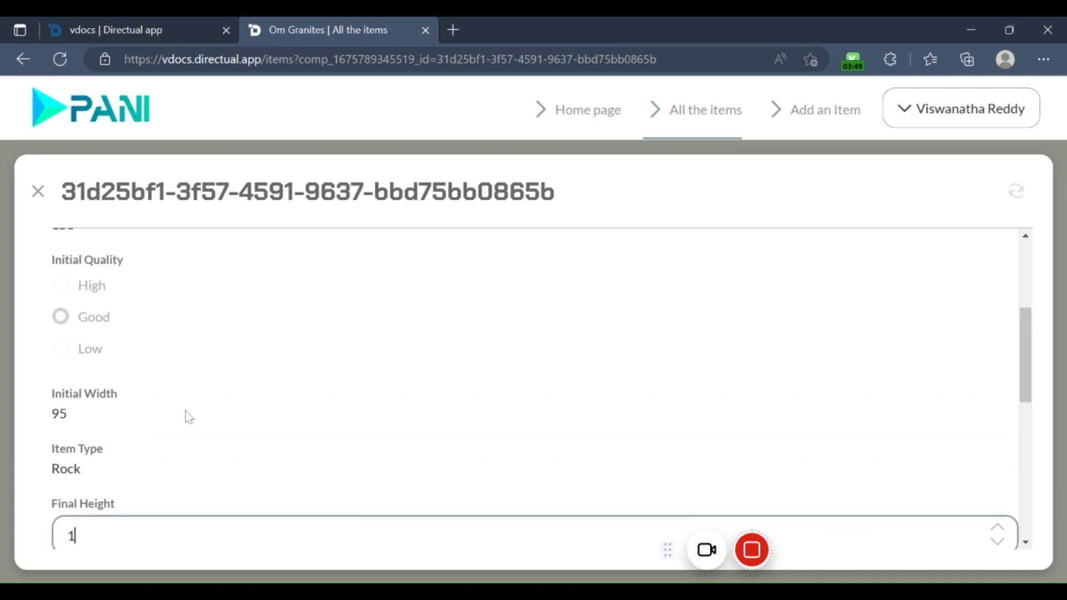
scroll(209, 461, down, 2)
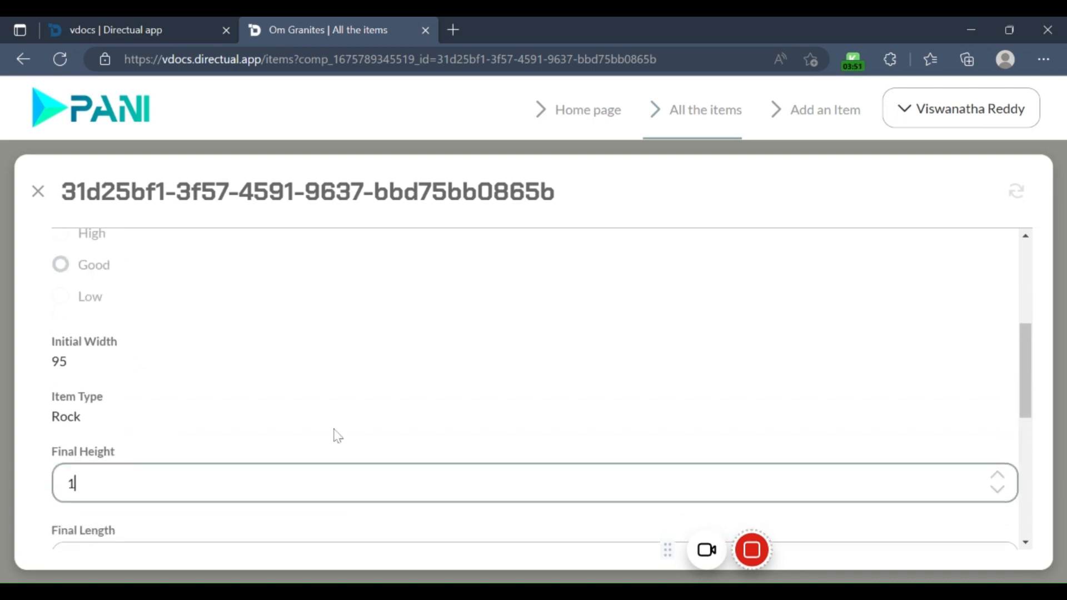
text(52)
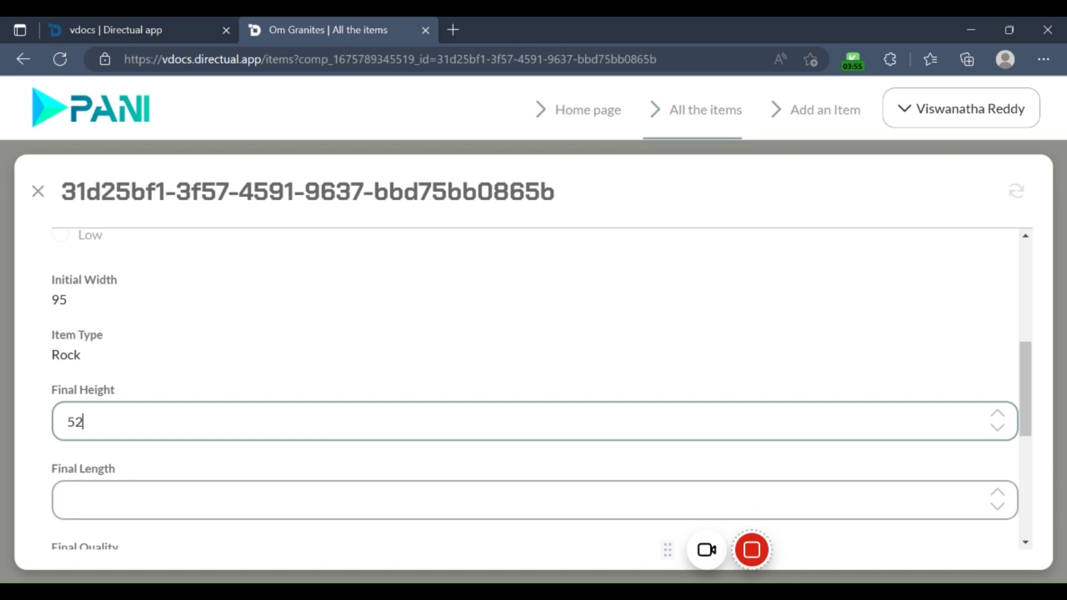
Step: Set the Final Length of item 345 to 140
click(133, 496)
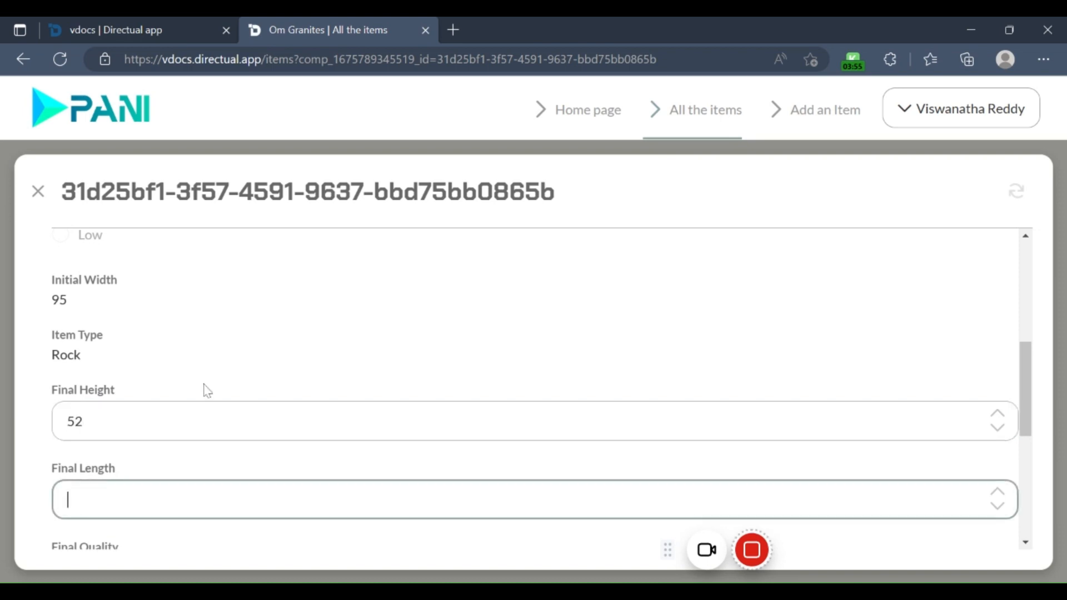
text(140)
scroll(241, 372, up, 3)
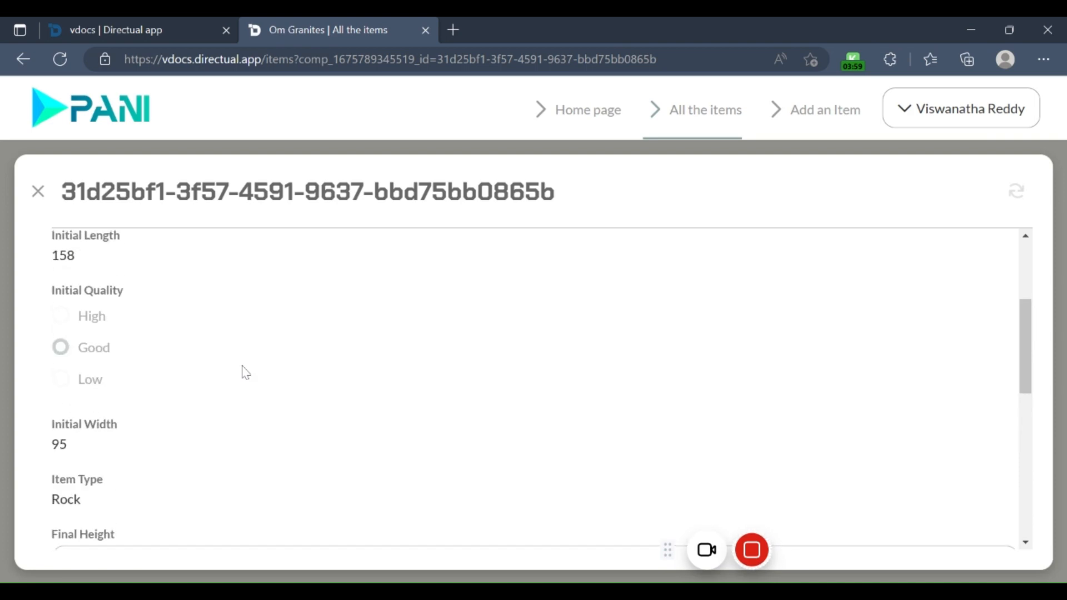
scroll(217, 381, down, 5)
scroll(150, 433, up, 3)
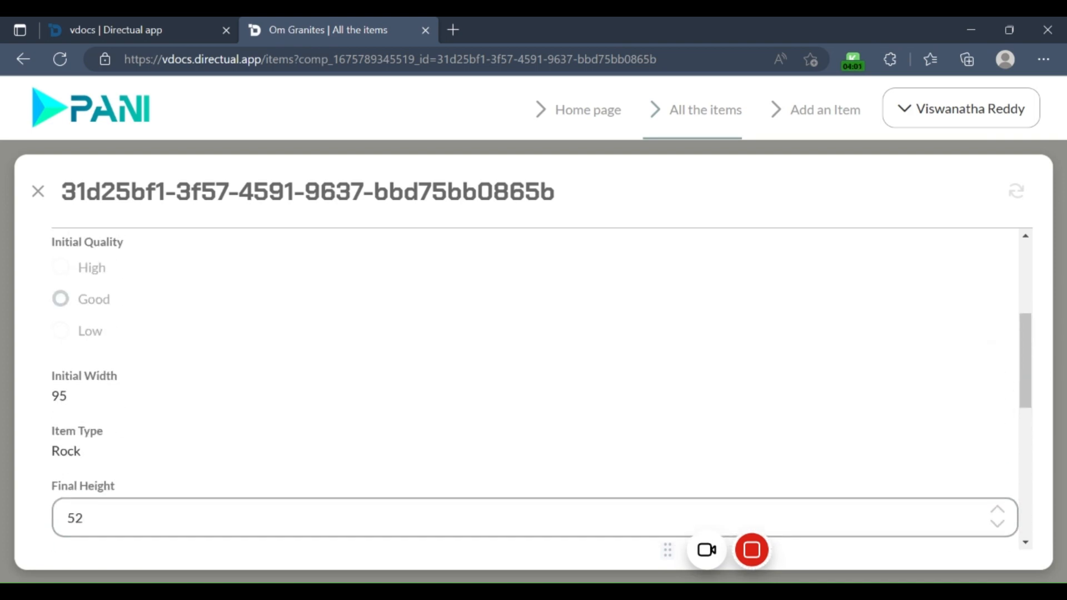
scroll(153, 412, down, 3)
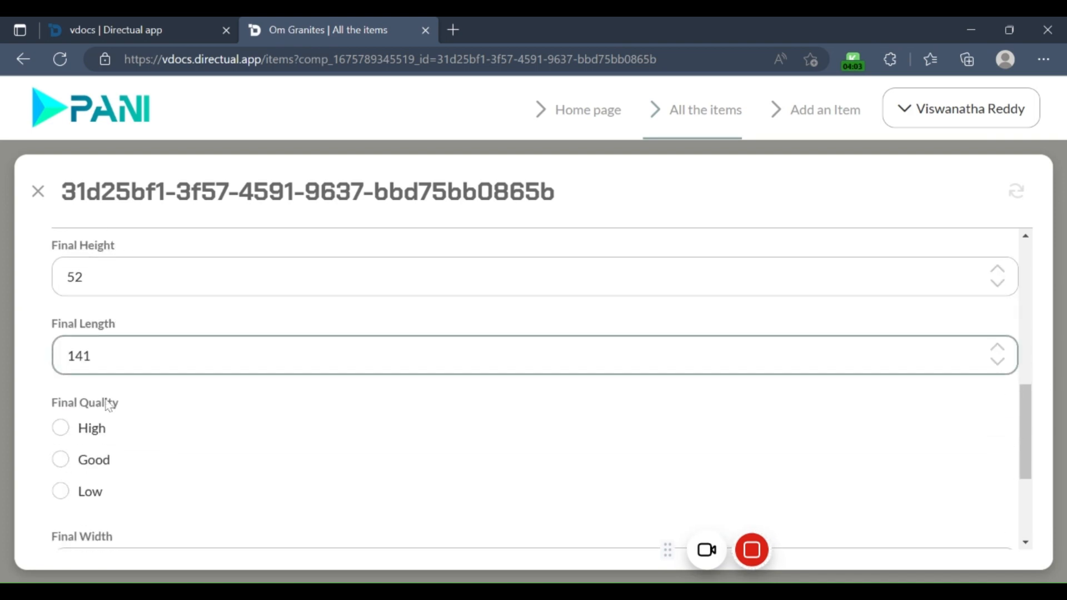
scroll(105, 405, down, 1)
scroll(105, 314, down, 1)
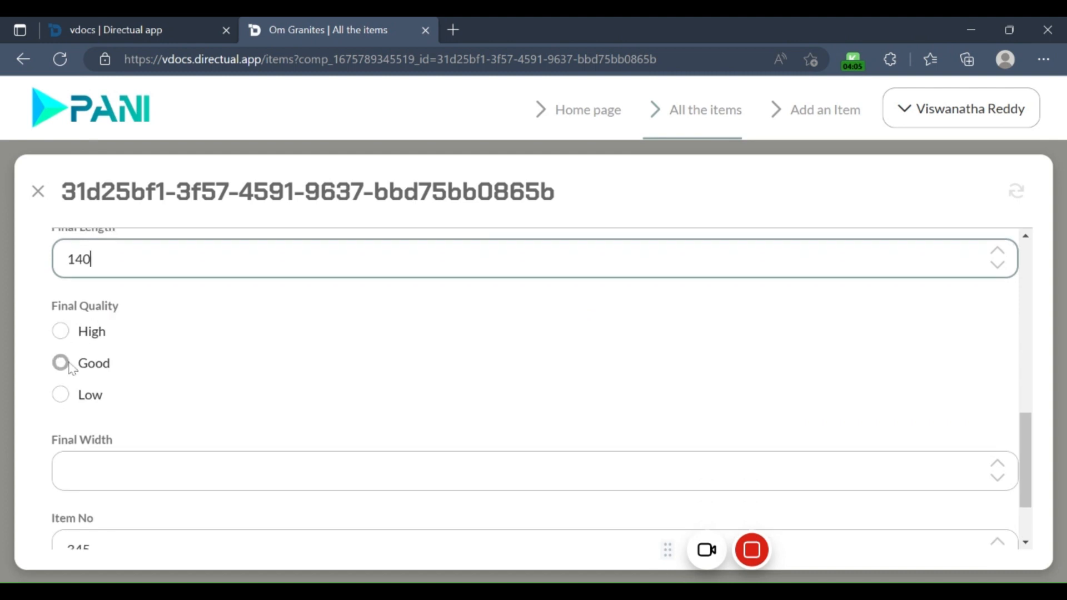
Step: Set the Final Quality of item 345 to High and its Final Width to 45
click(67, 341)
key(Tab)
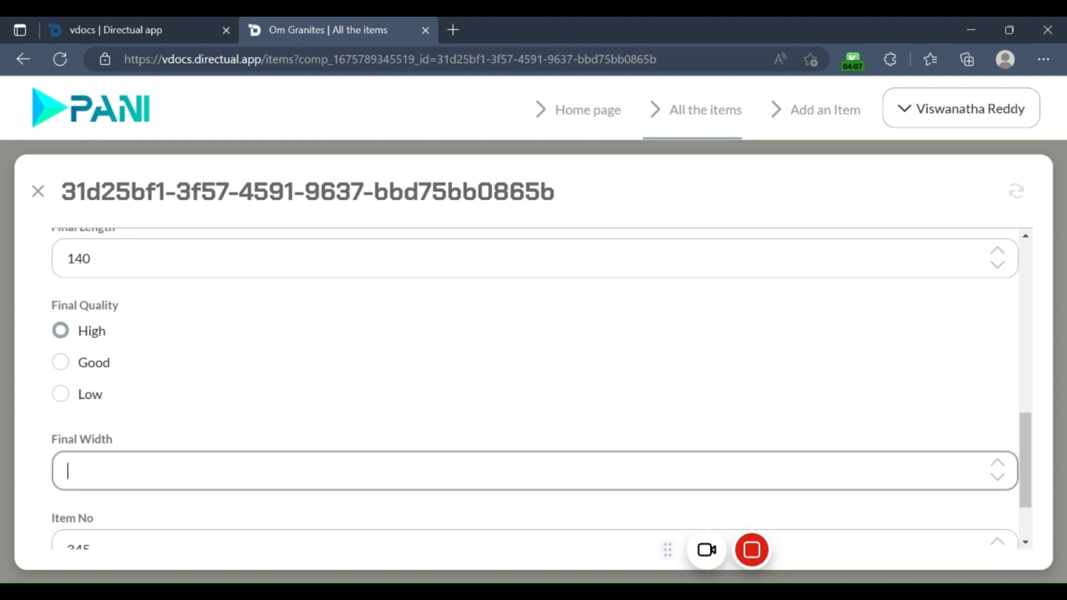
text(45)
key(BackSpace)
text(4)
scroll(95, 527, down, 1)
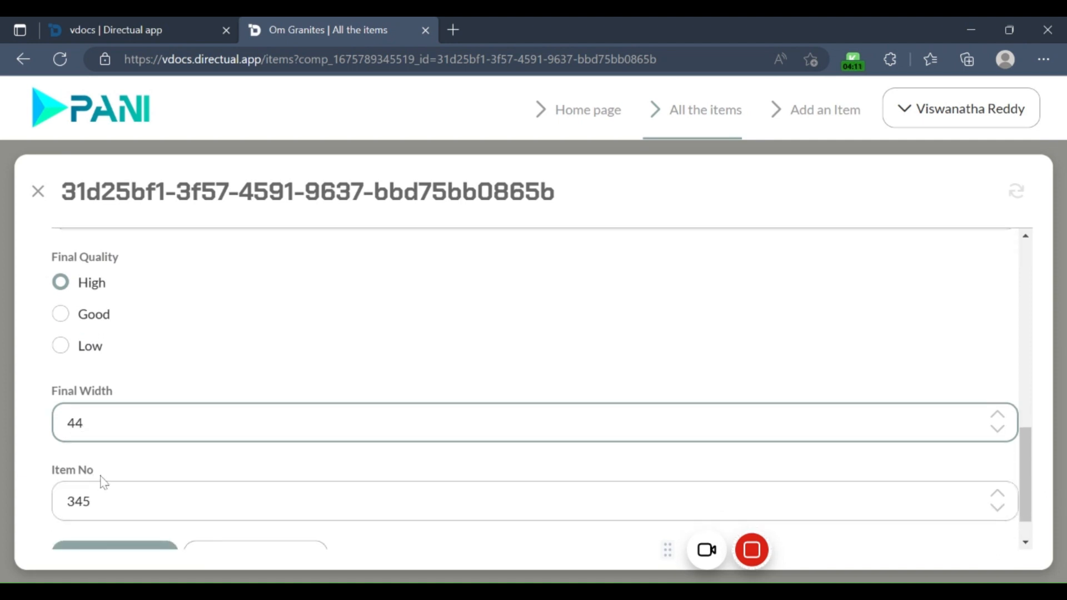
scroll(108, 424, up, 1)
click(36, 443)
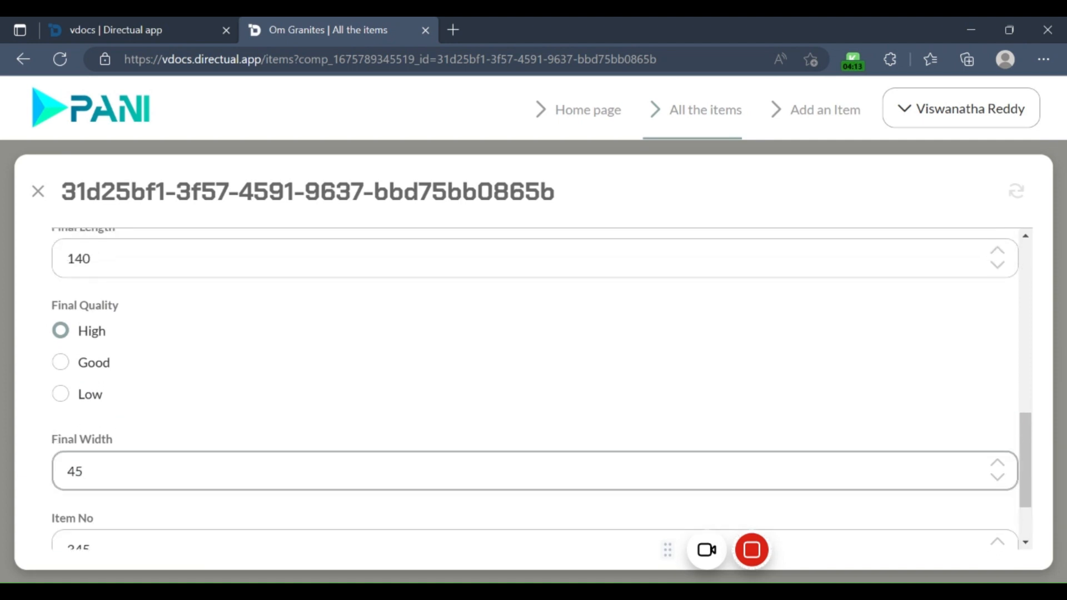
Step: Save the changes to item 345 and close its record to check the entry in the list of all items
scroll(139, 478, down, 2)
click(135, 522)
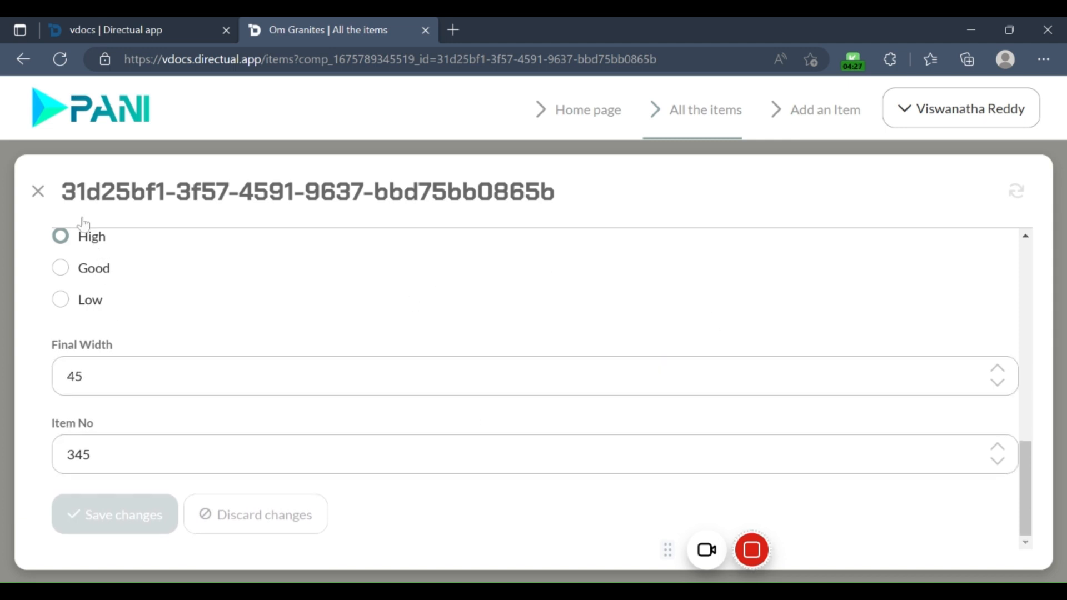
click(37, 192)
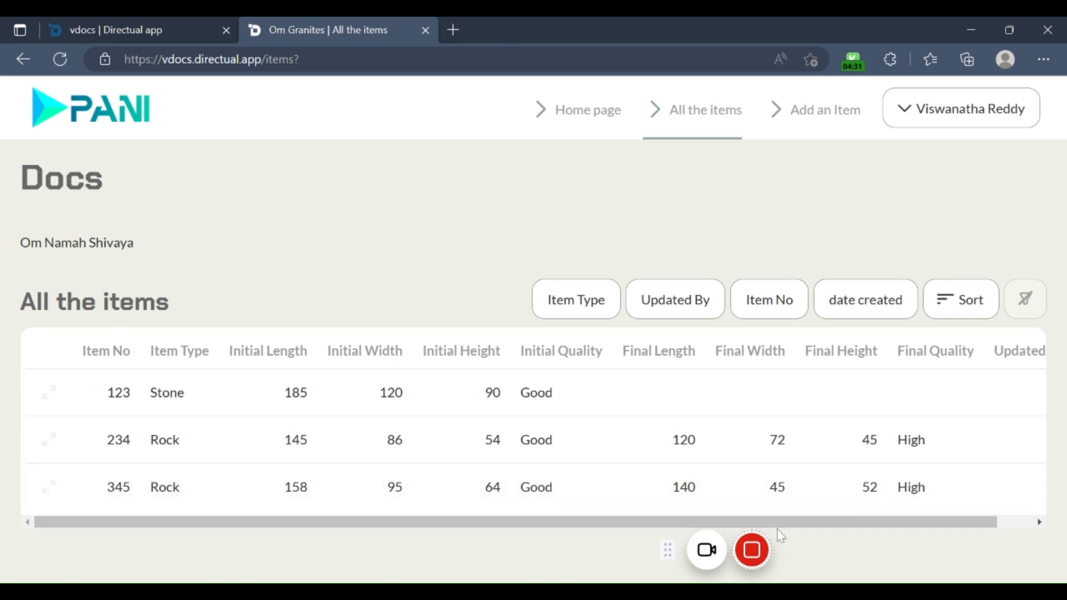
drag(784, 527, 385, 560)
Step: Switch to the Directual platform, exit the vdocs app to My Applications and dismiss the Discord community banner
click(99, 35)
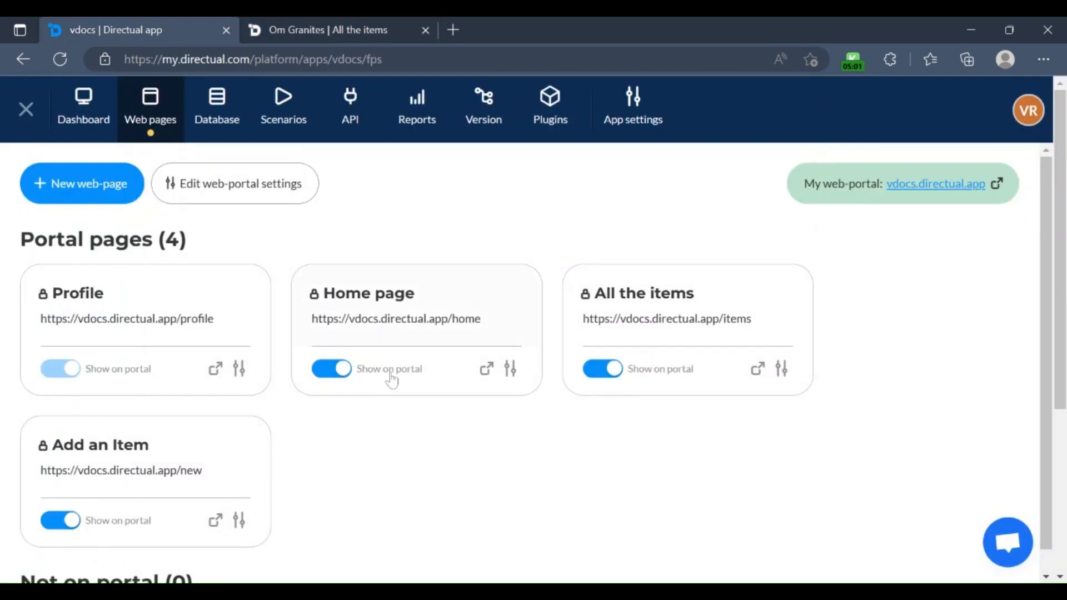
click(26, 109)
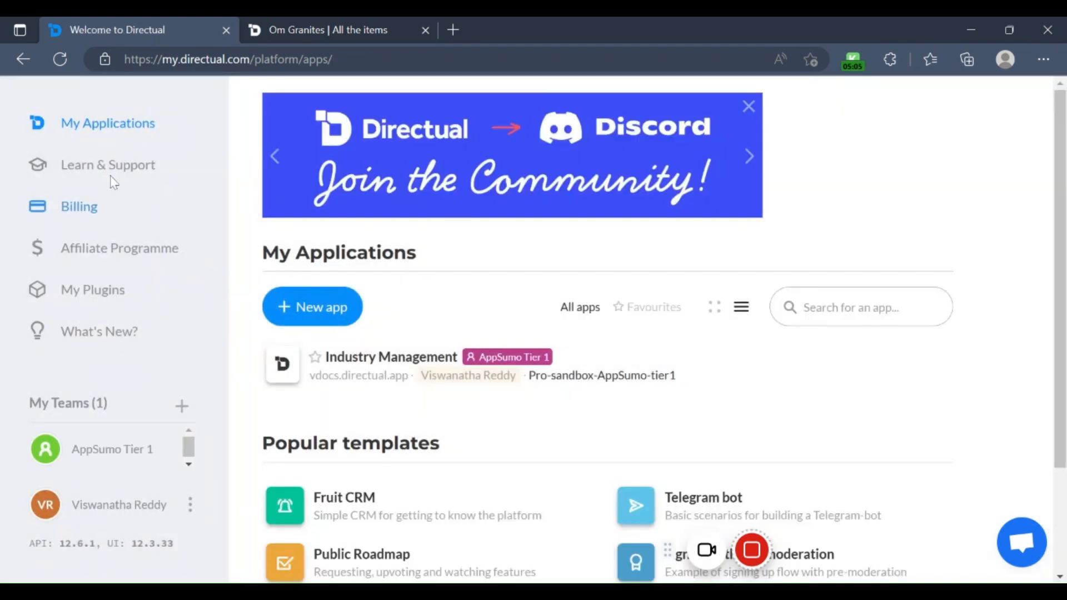
click(748, 107)
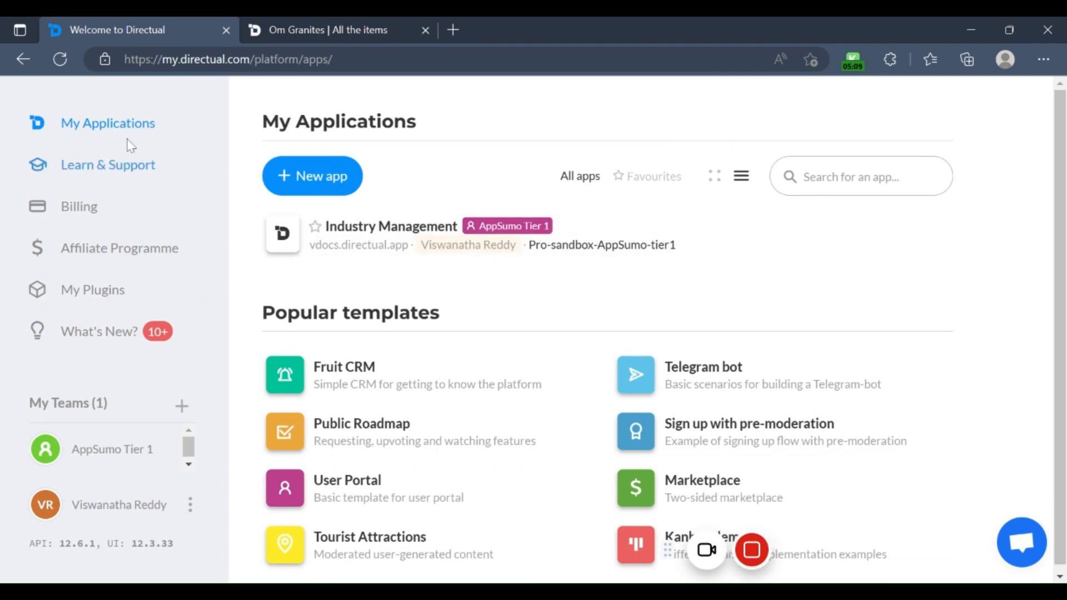
scroll(842, 217, down, 1)
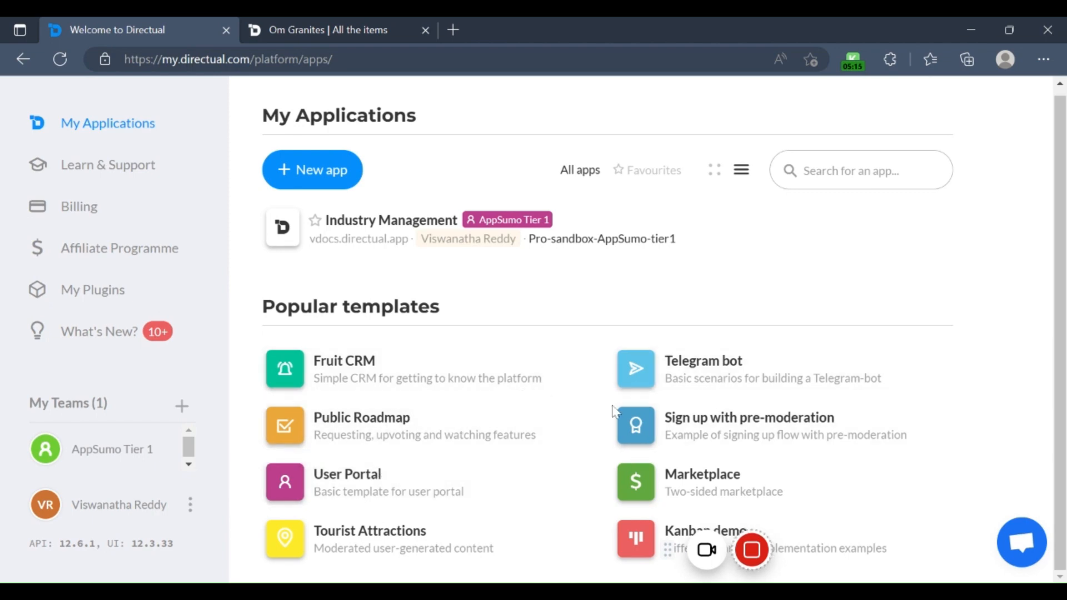
scroll(433, 453, up, 1)
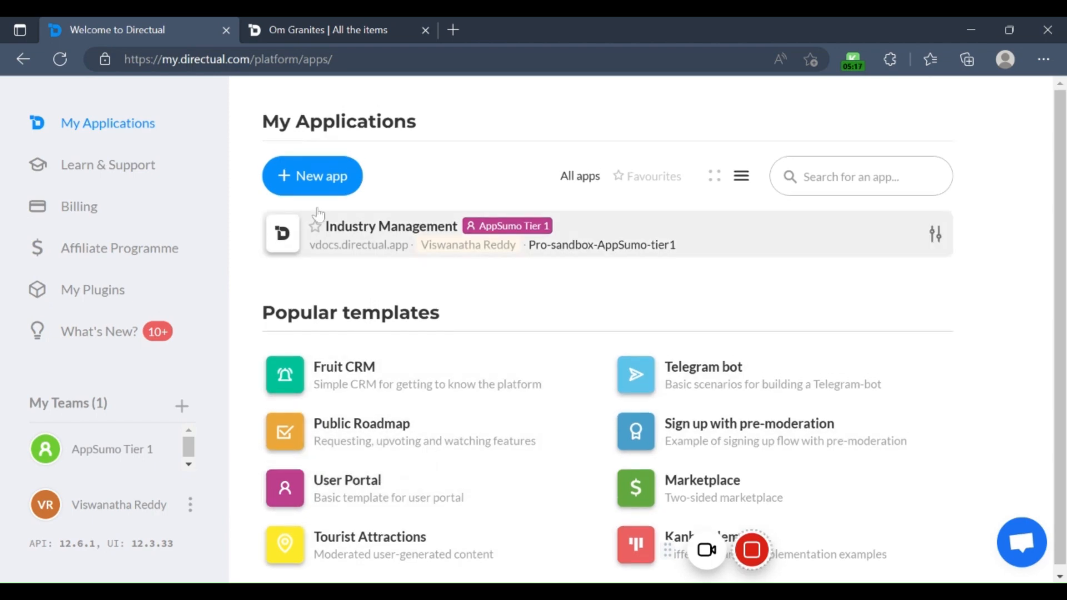
Step: Start a new application with the system name pani
click(345, 189)
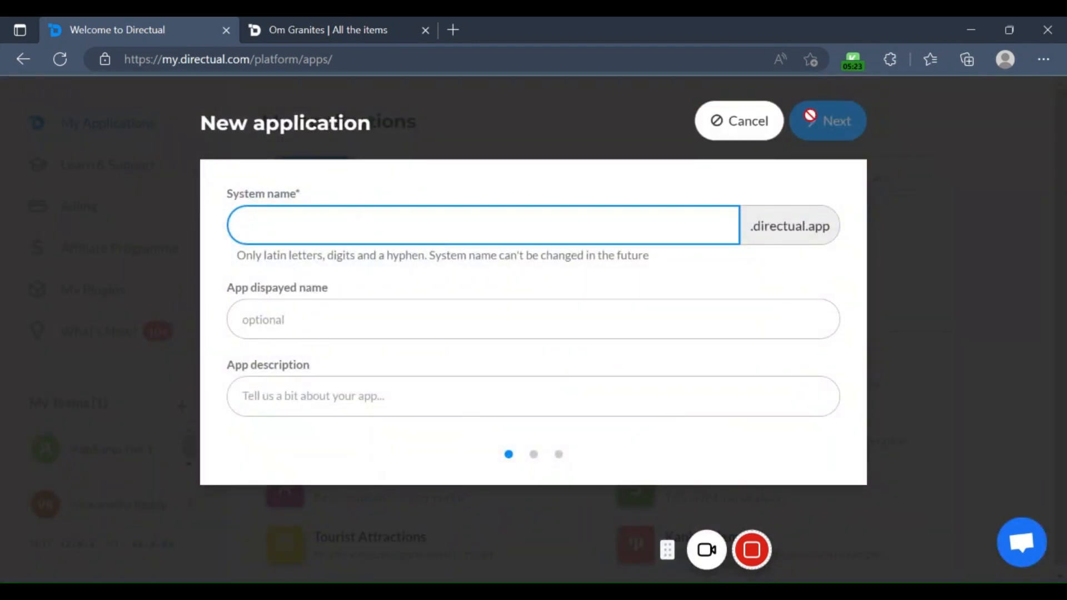
click(722, 134)
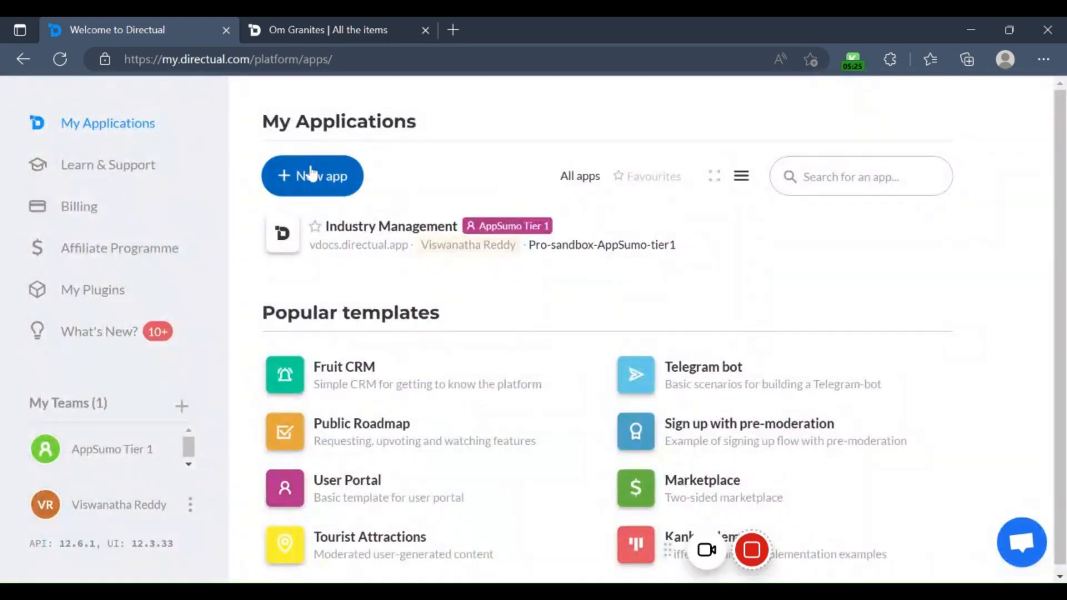
click(312, 174)
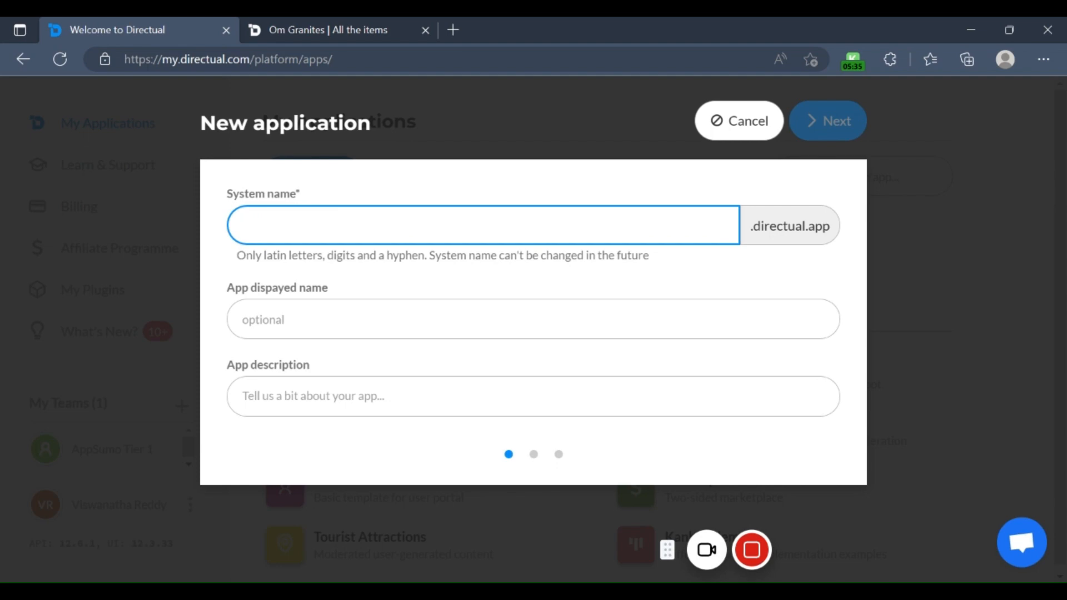
text(dsfsd)
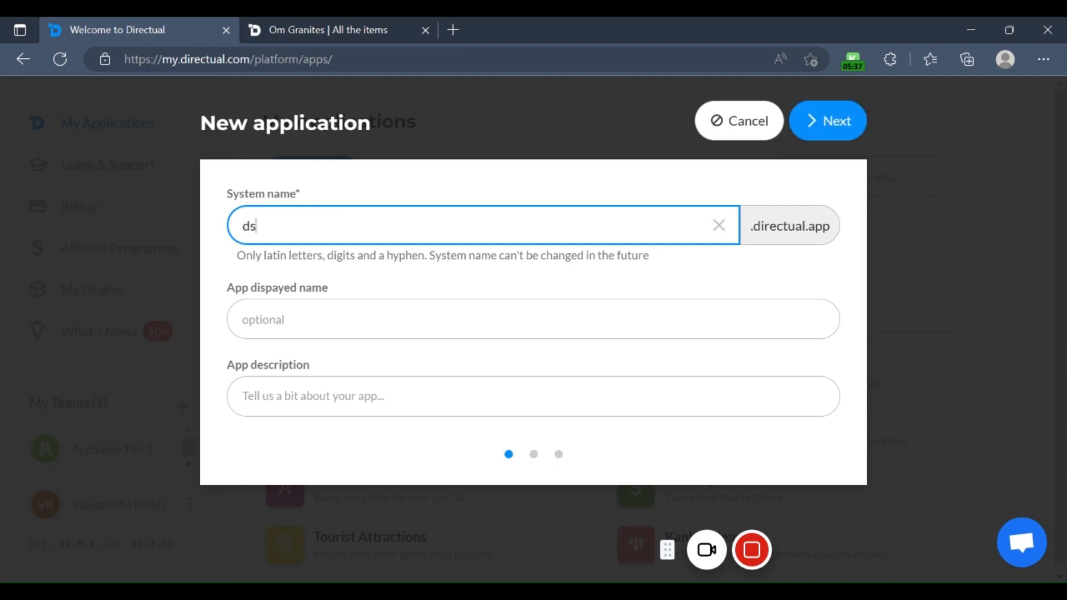
key(BackSpace)
key(BackSpace)
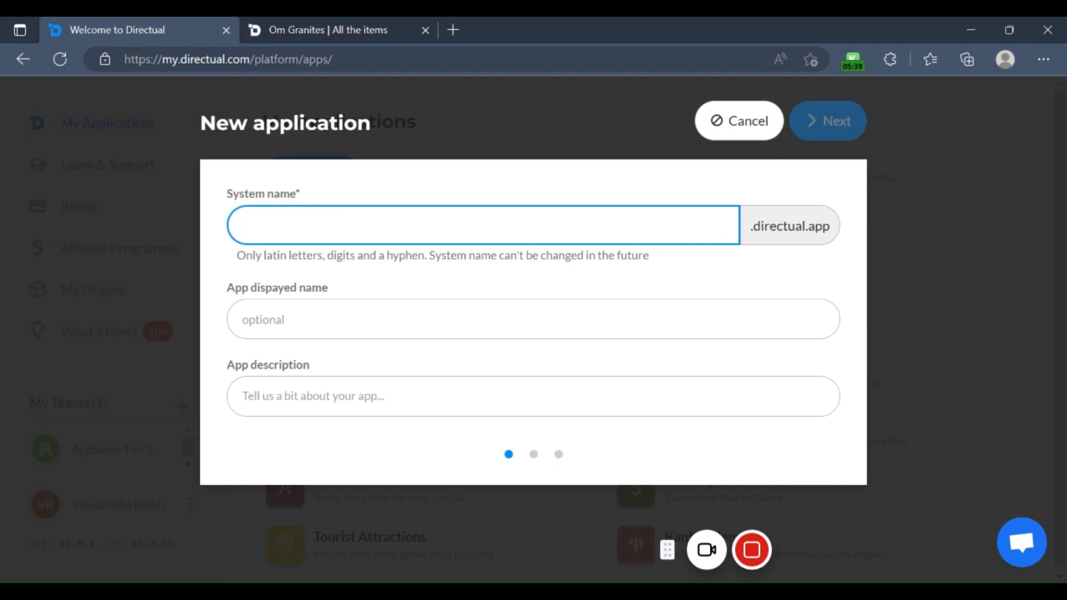
text(pani)
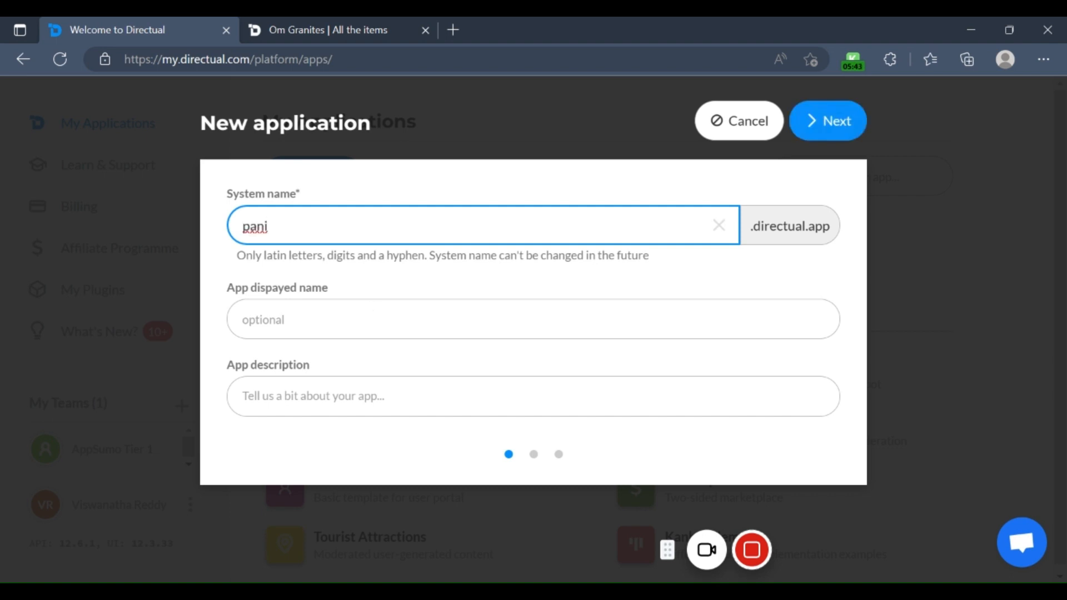
Step: Enter PANI Deals as the new app's displayed name and PANI Deals Demo as its description
click(356, 320)
text(PAN)
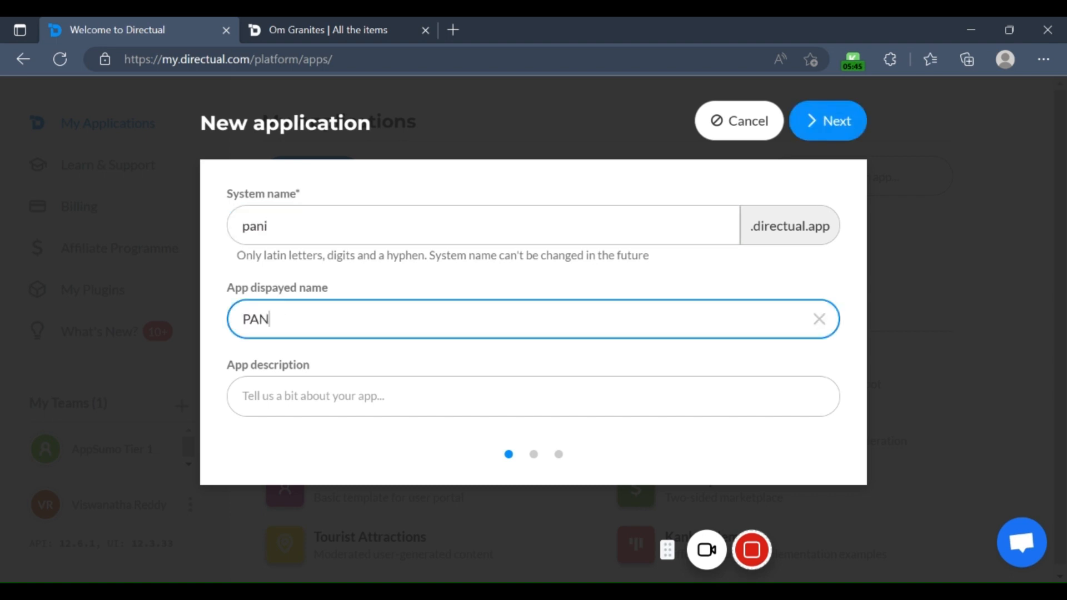
text(I Deals)
click(371, 393)
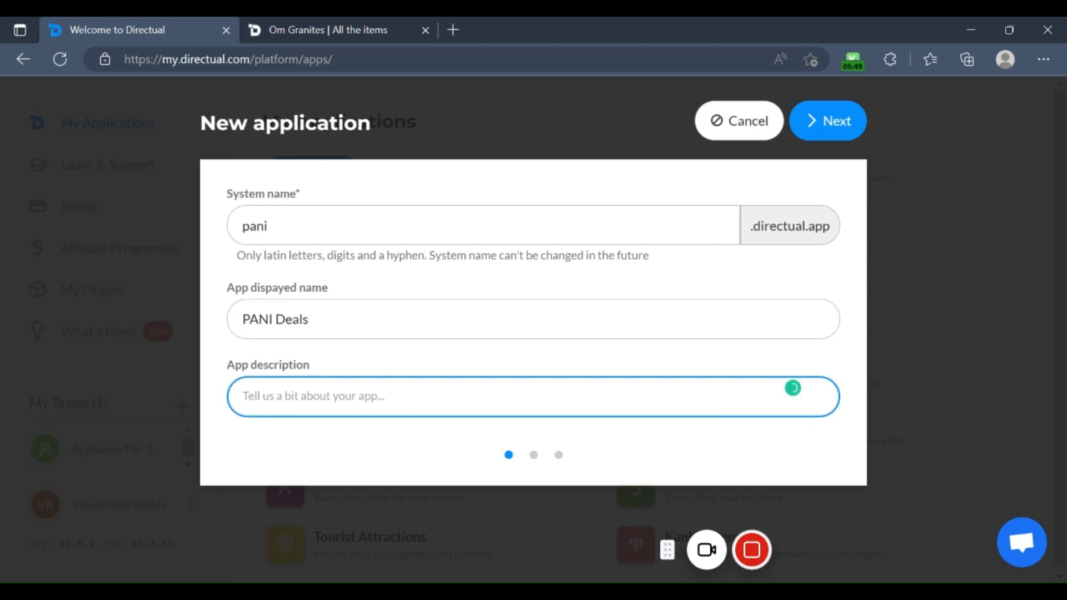
text(PANI D)
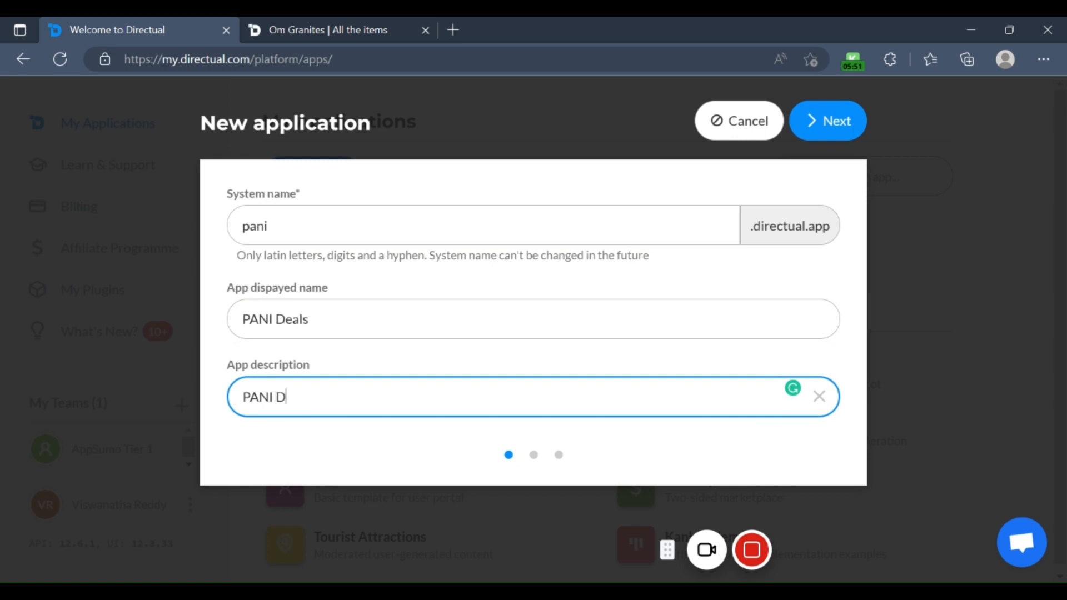
text(eals Demo)
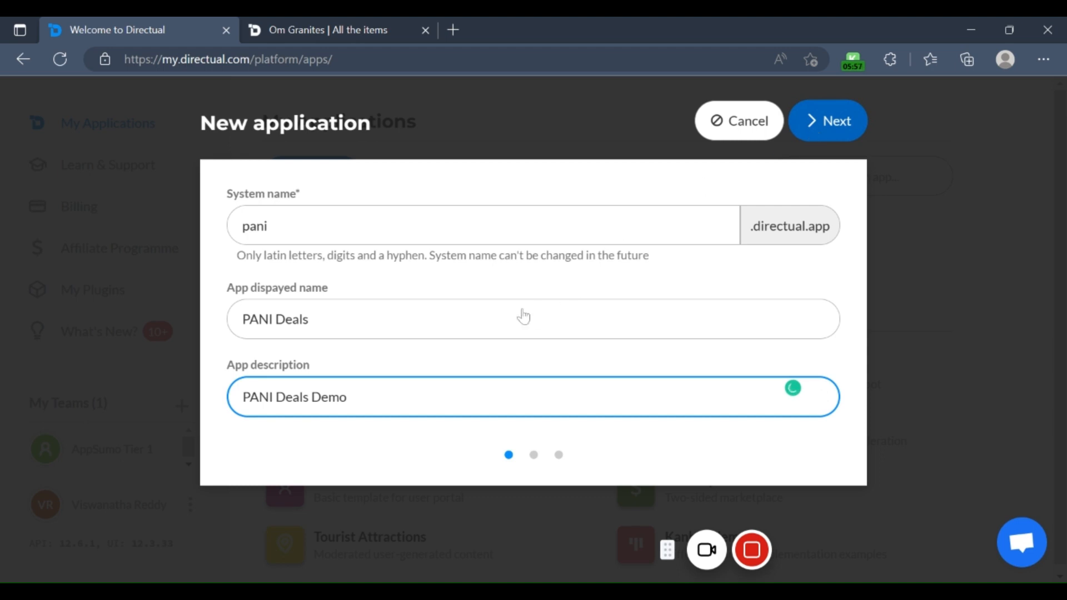
Step: Proceed with the Blank app template to the new application's team and plan selection
key(Return)
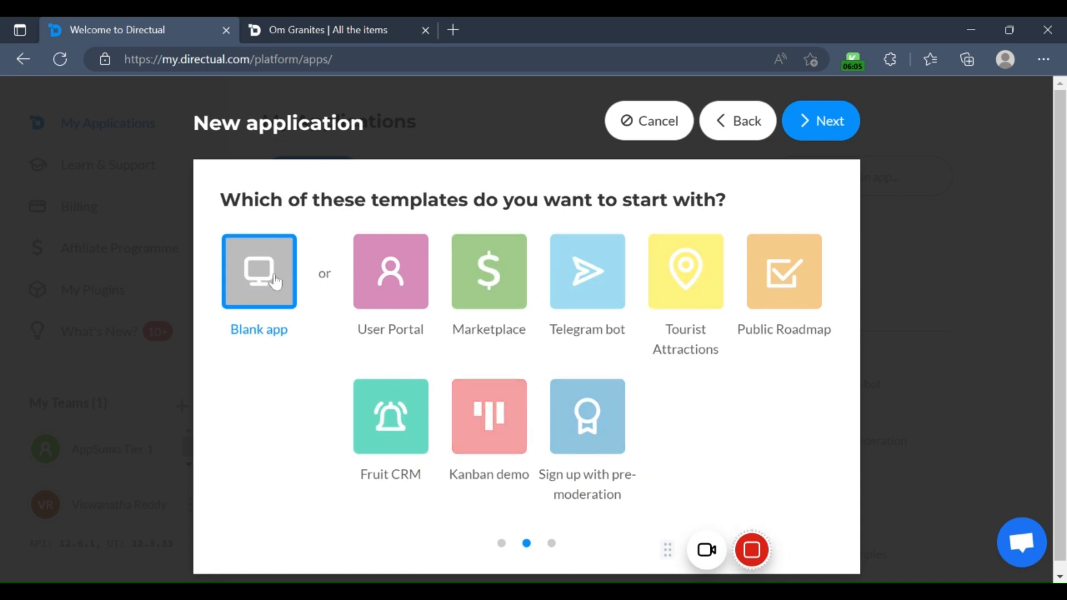
click(806, 124)
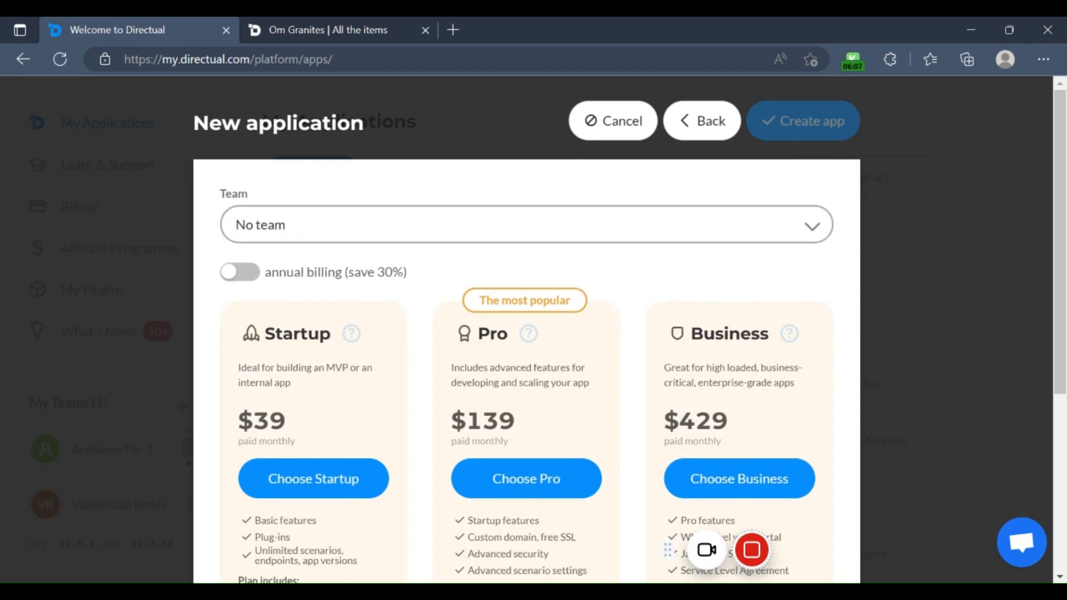
Step: Review the team options for the new application and leave it on No team
click(812, 227)
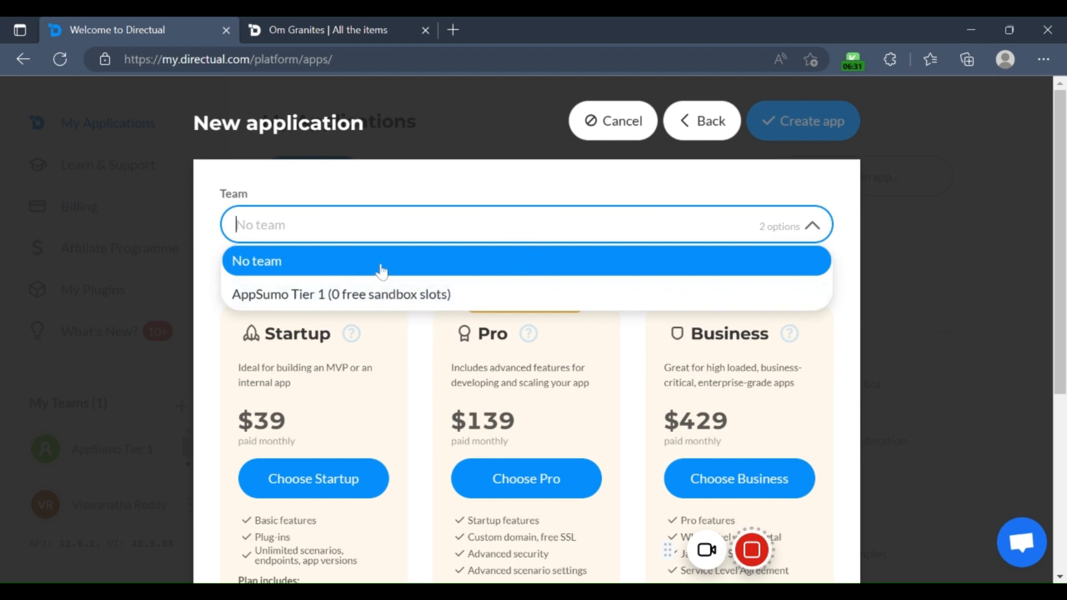
click(334, 184)
scroll(344, 311, down, 4)
scroll(333, 371, up, 3)
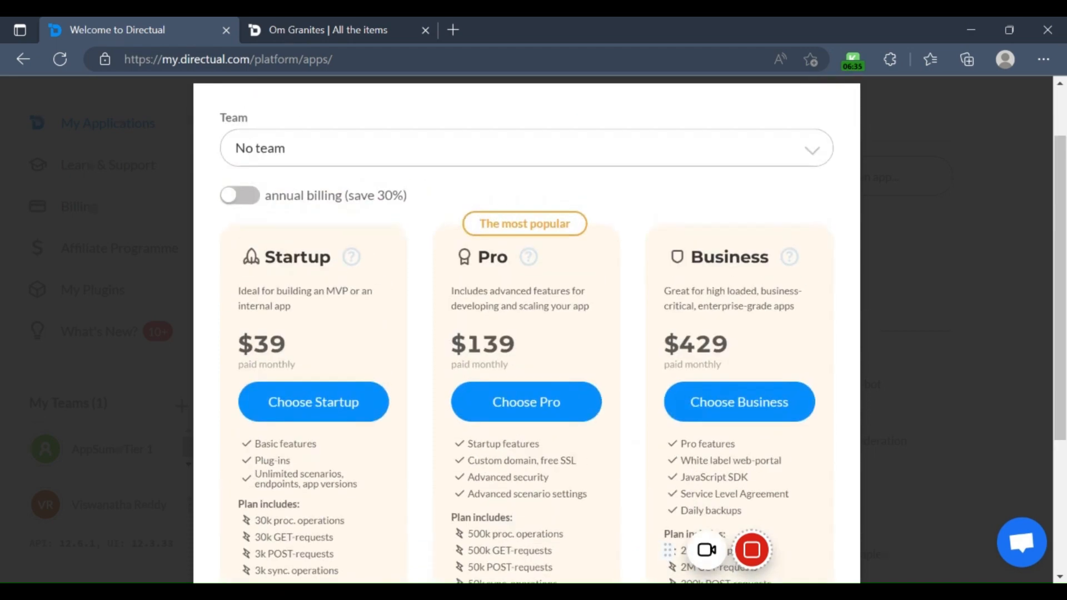
Step: Choose the limited free plan for the PANI Deals app and create the application
scroll(500, 301, down, 1)
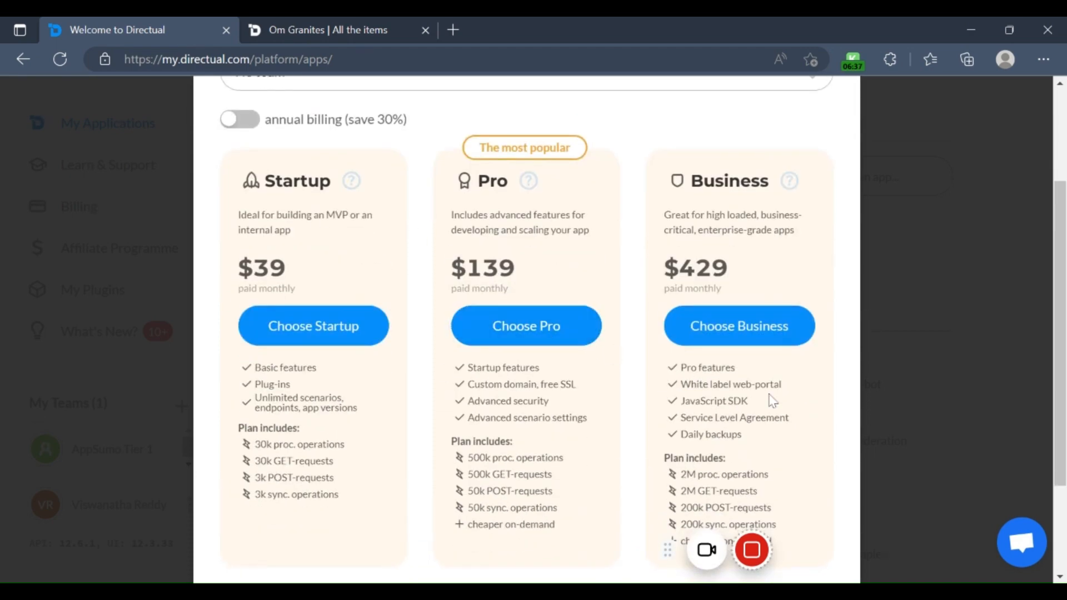
scroll(556, 356, down, 2)
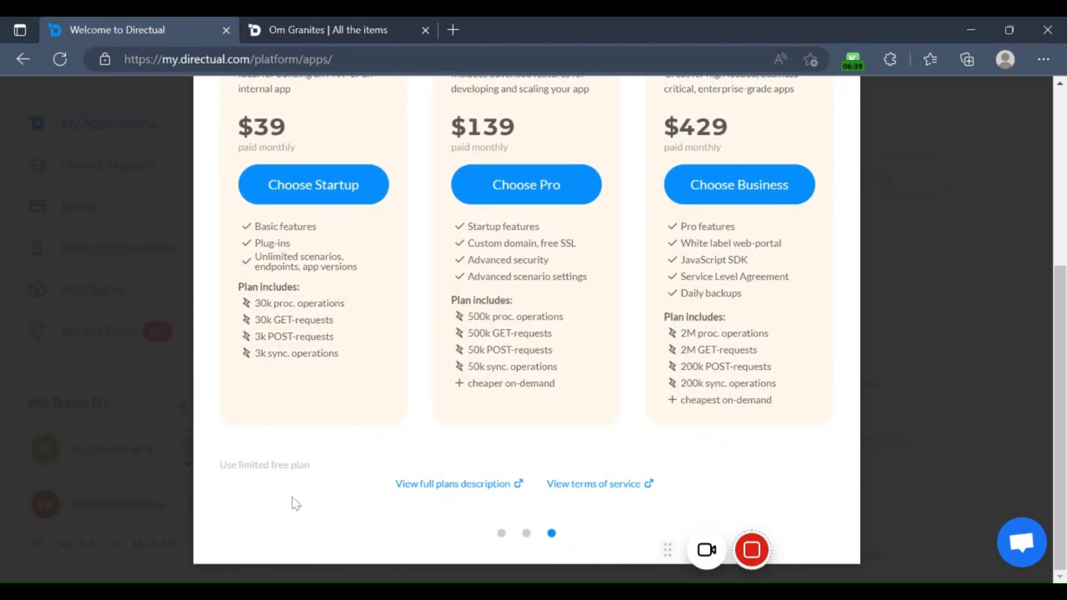
click(270, 470)
scroll(382, 410, up, 4)
scroll(362, 309, down, 3)
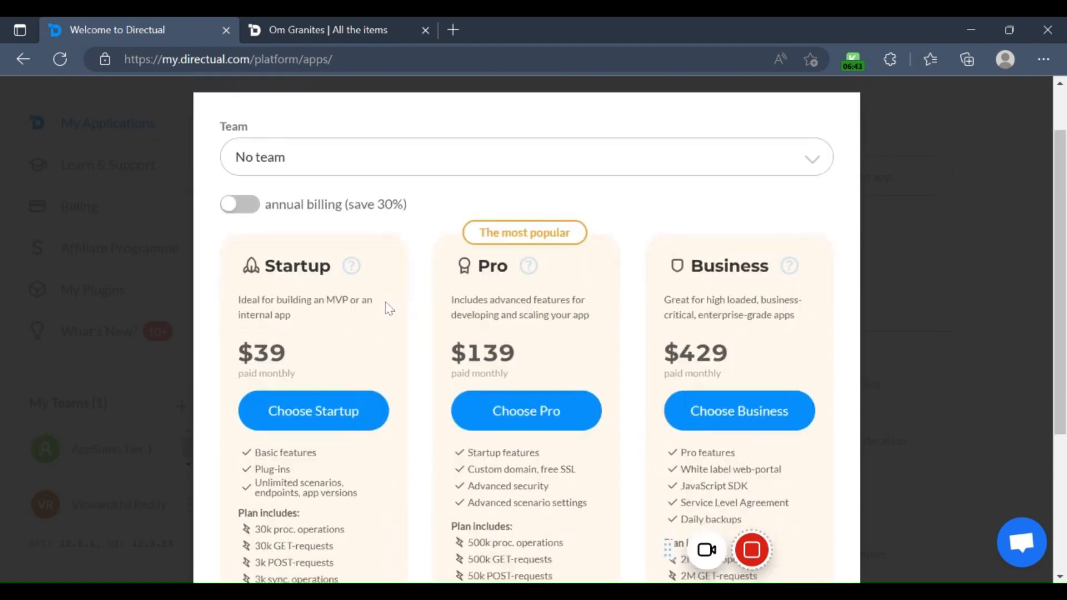
scroll(488, 476, up, 4)
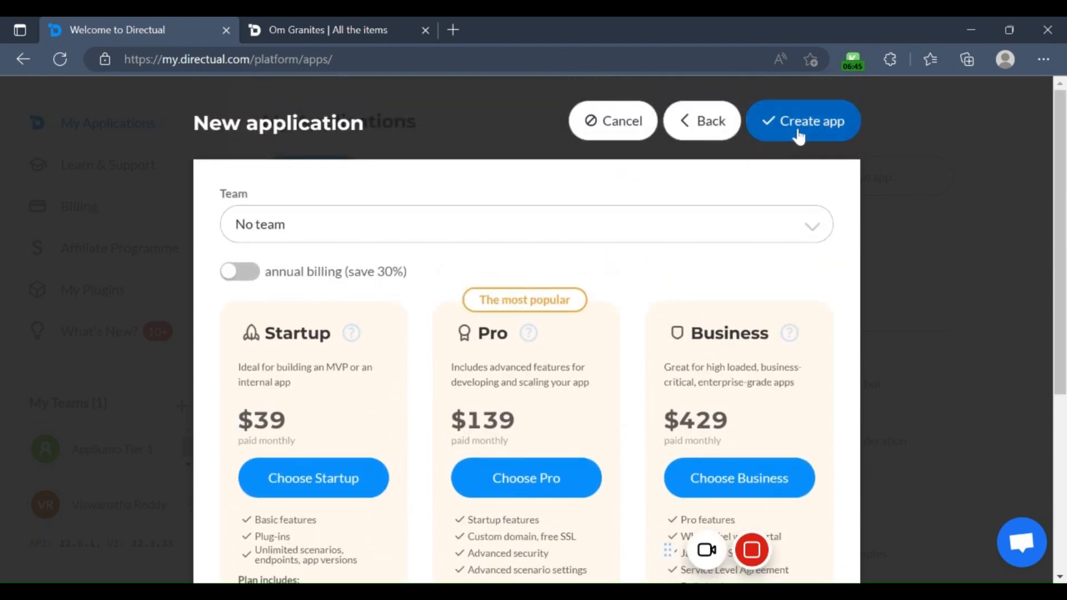
click(799, 133)
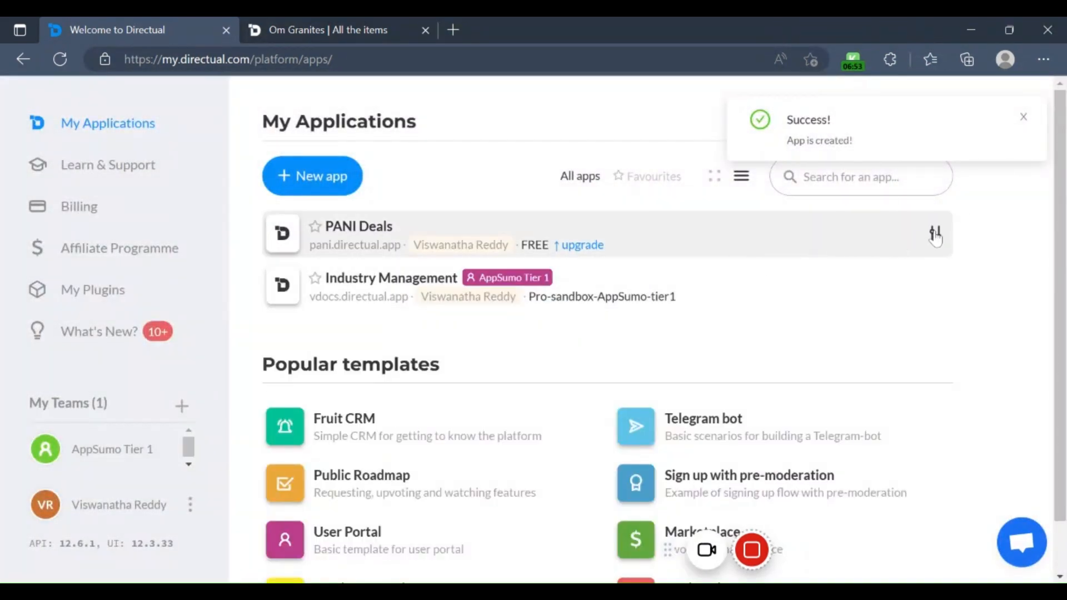
Step: Review the PANI Deals app's general, developer and billing settings, closing them without saving
click(936, 235)
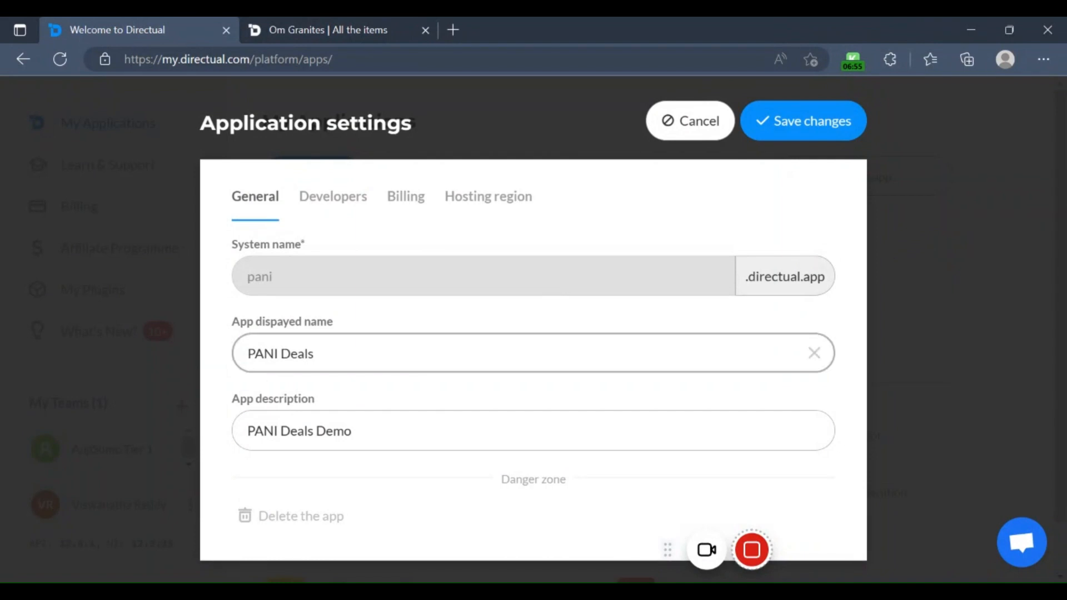
click(338, 205)
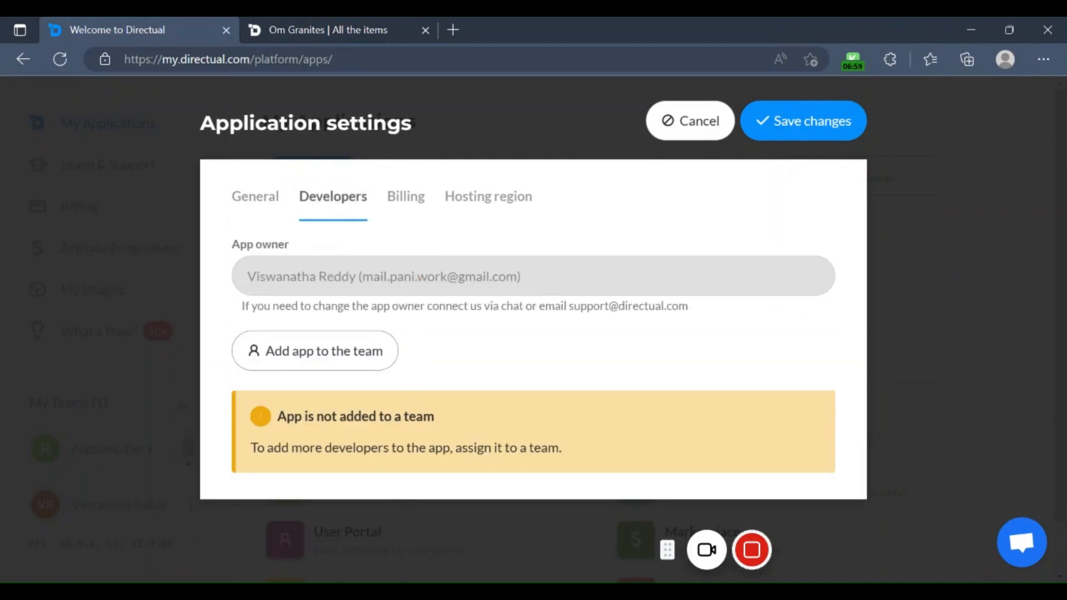
click(420, 203)
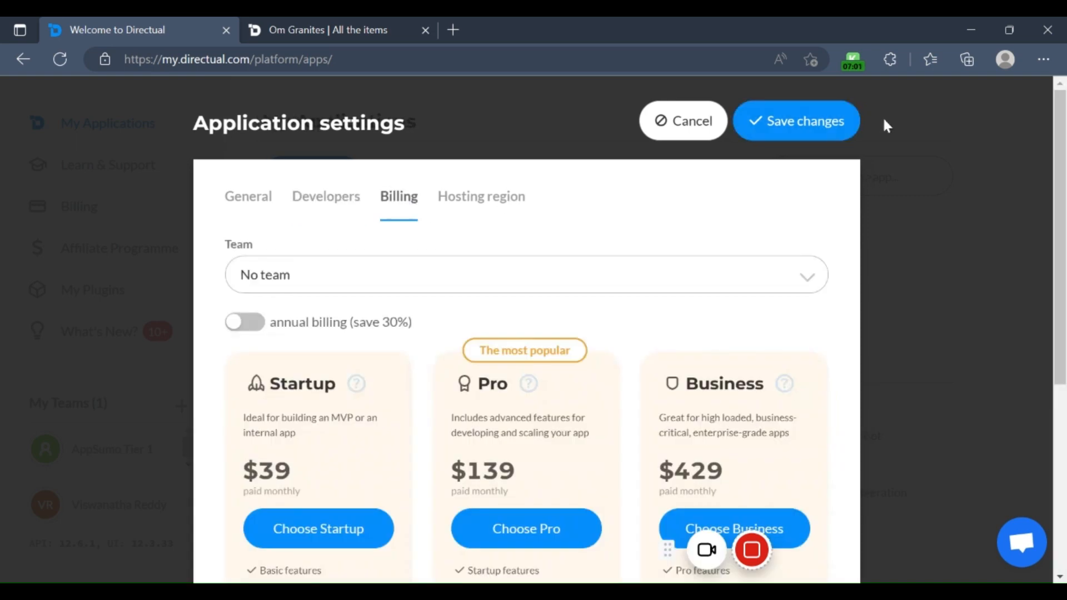
click(705, 133)
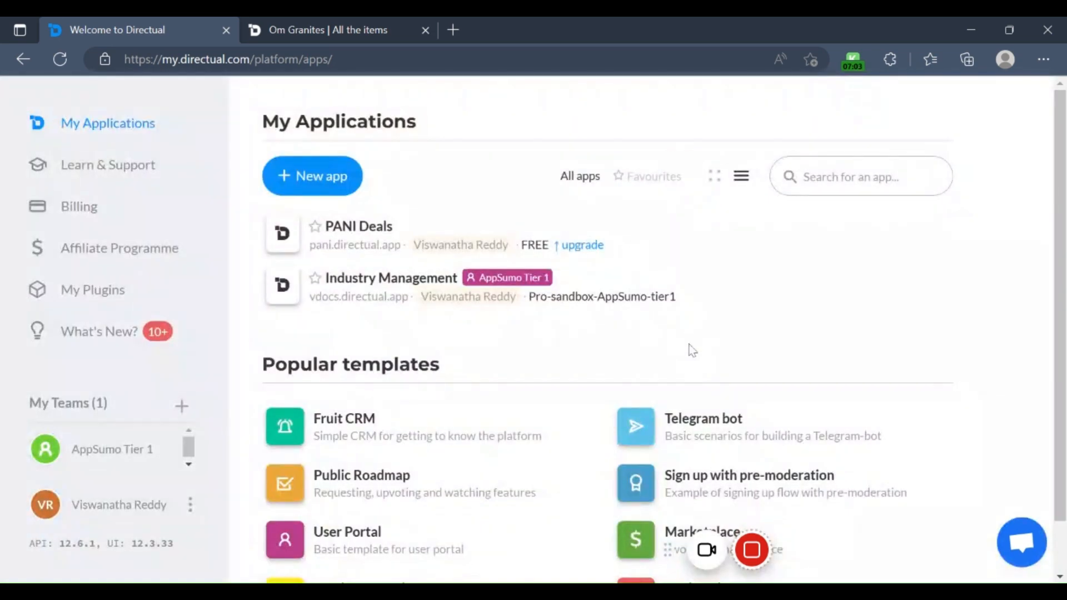
Step: Examine the Industry Management app's general, developer, billing and hosting region settings, closing them without saving
mouse_move(455, 254)
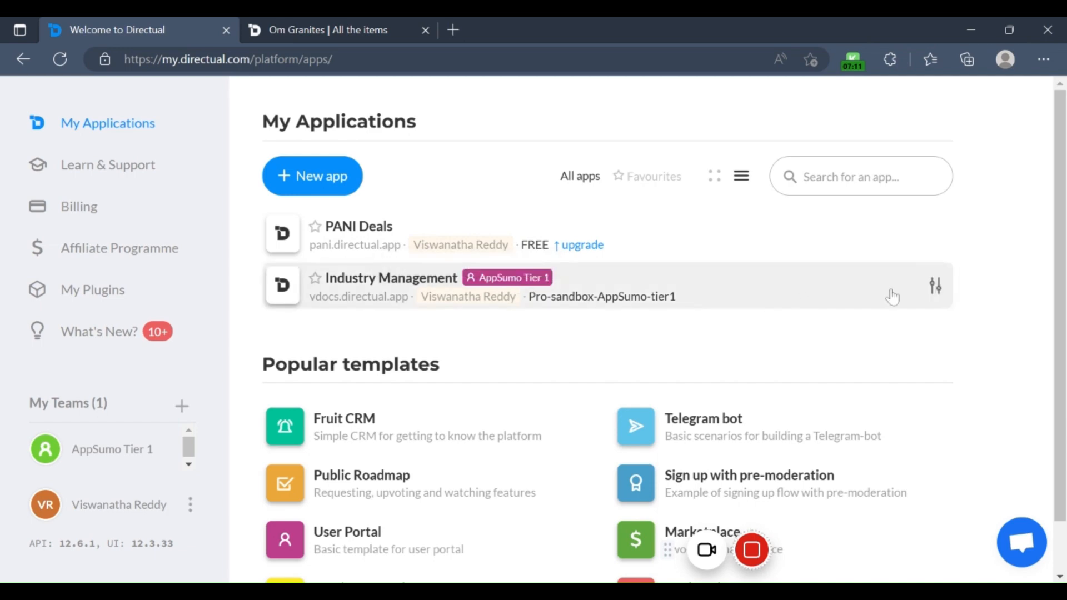
click(938, 286)
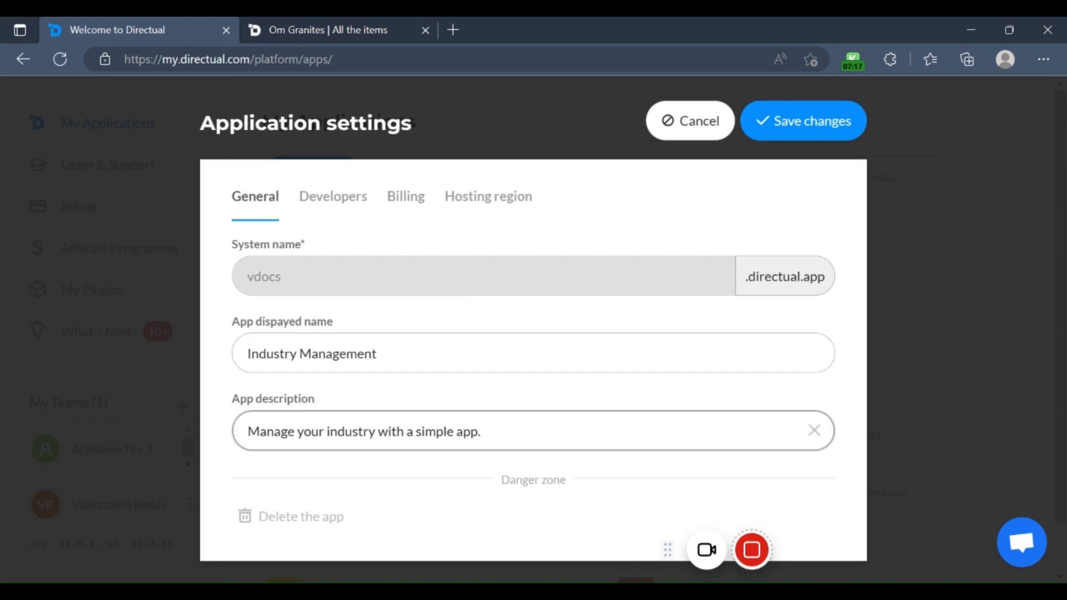
click(348, 207)
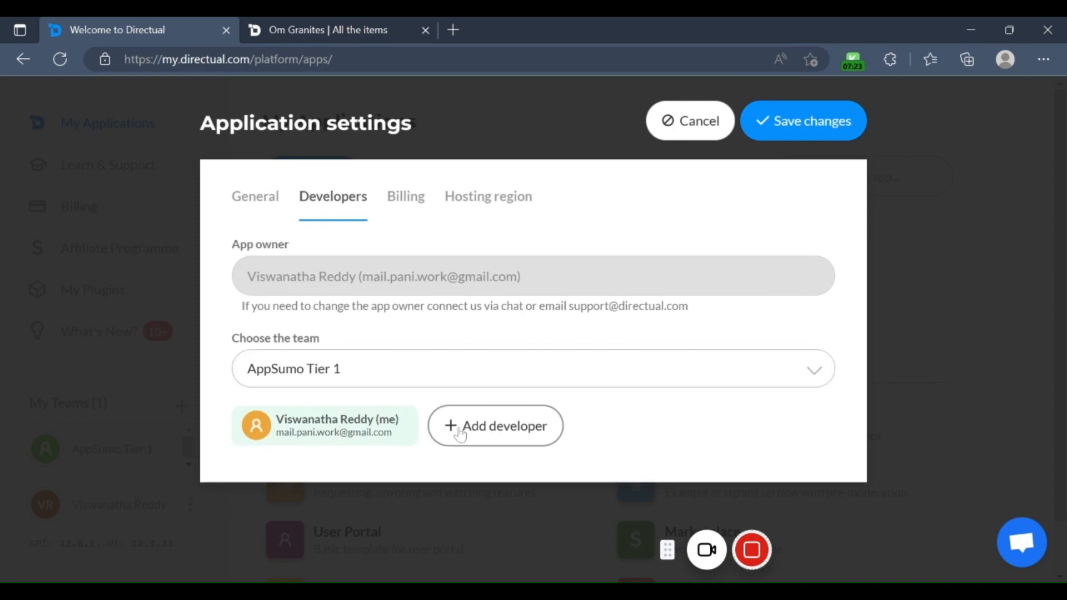
click(405, 198)
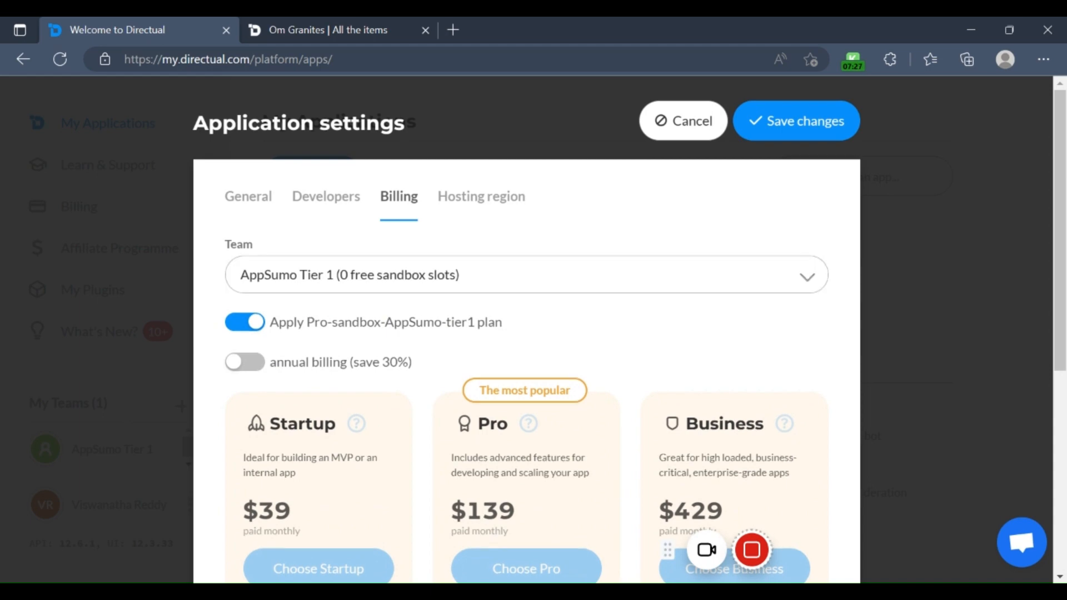
scroll(459, 283, down, 4)
scroll(458, 283, up, 4)
click(481, 199)
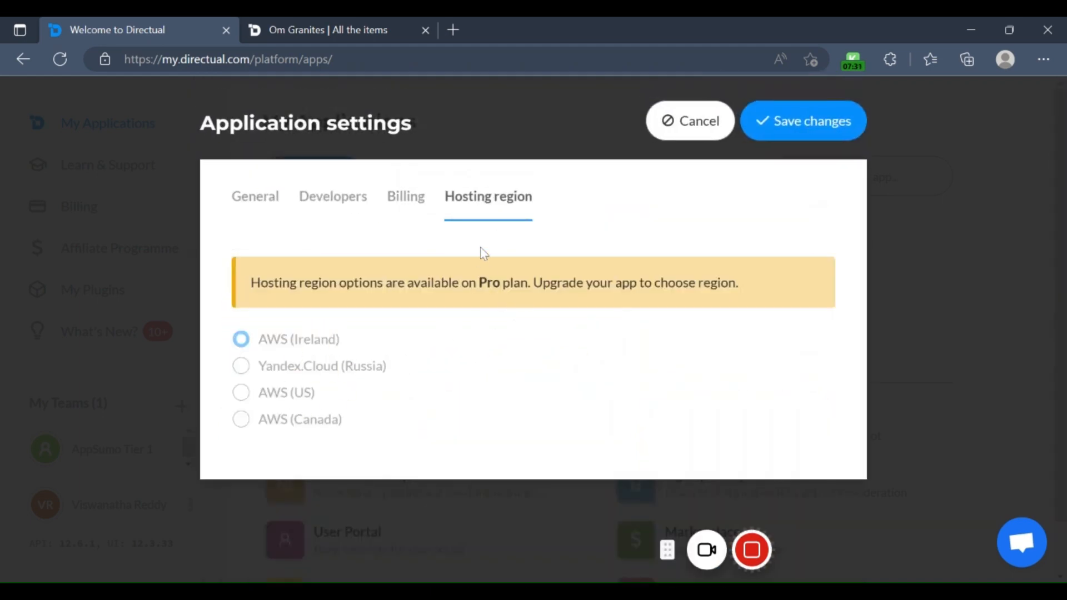
click(416, 201)
scroll(384, 317, down, 5)
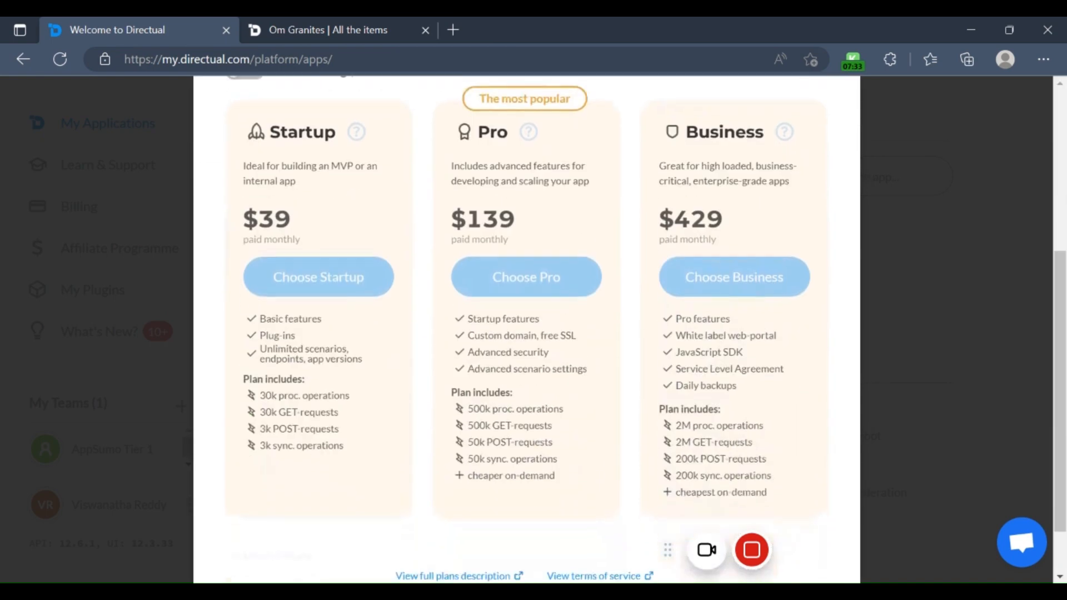
scroll(525, 328, up, 5)
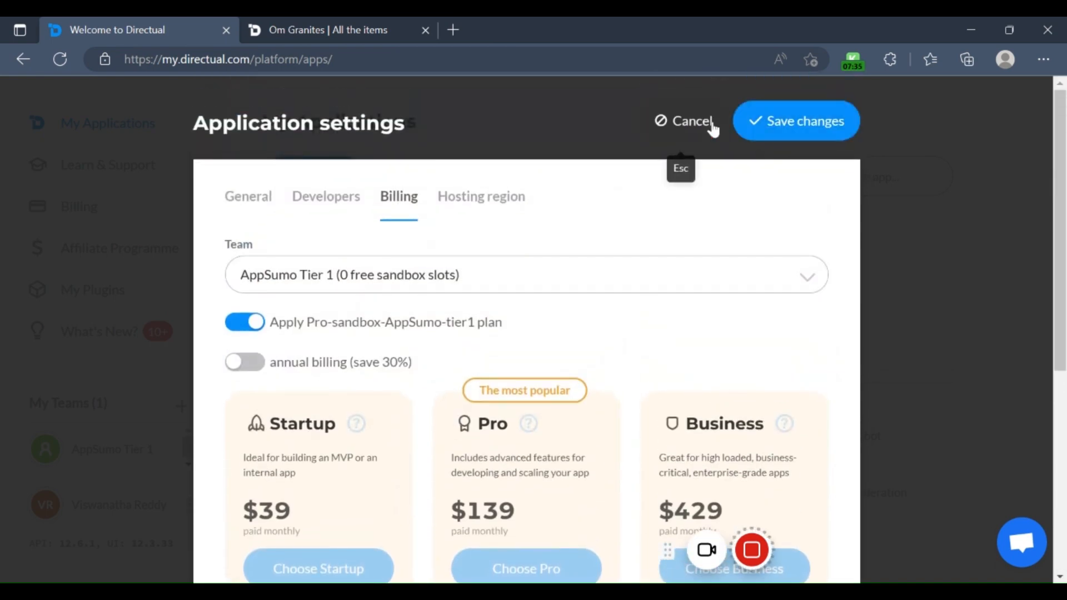
click(713, 129)
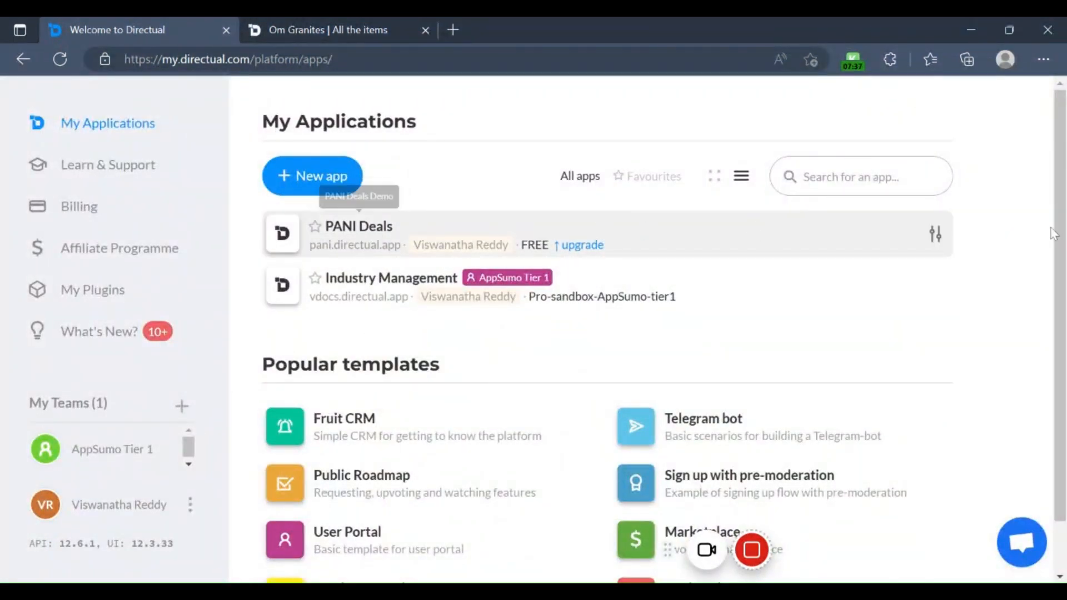
Step: Open the Industry Management app and look over its dashboard and its live items page
click(378, 285)
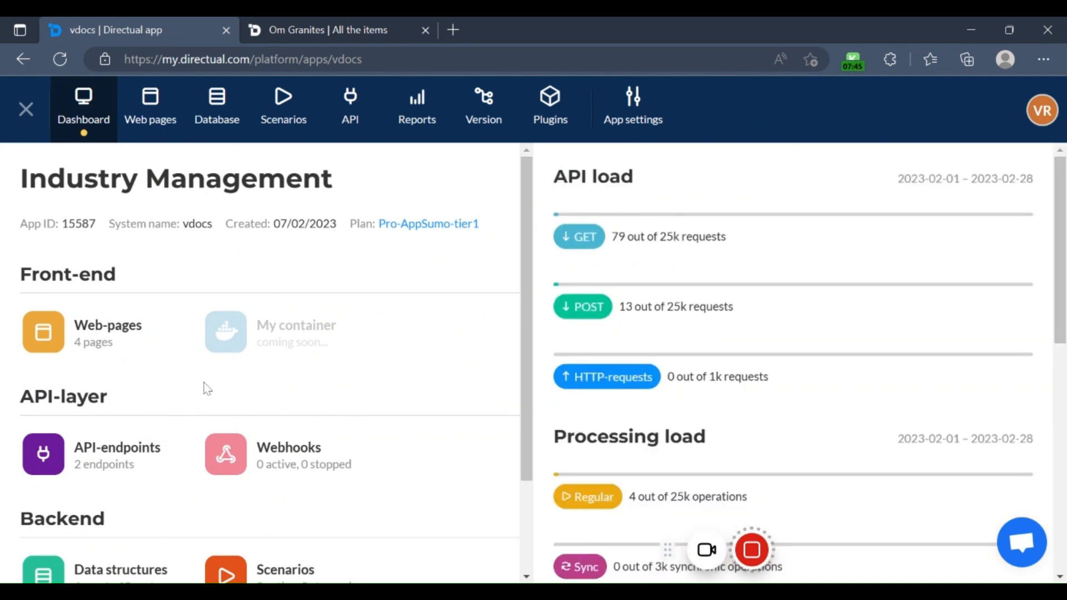
scroll(182, 394, down, 2)
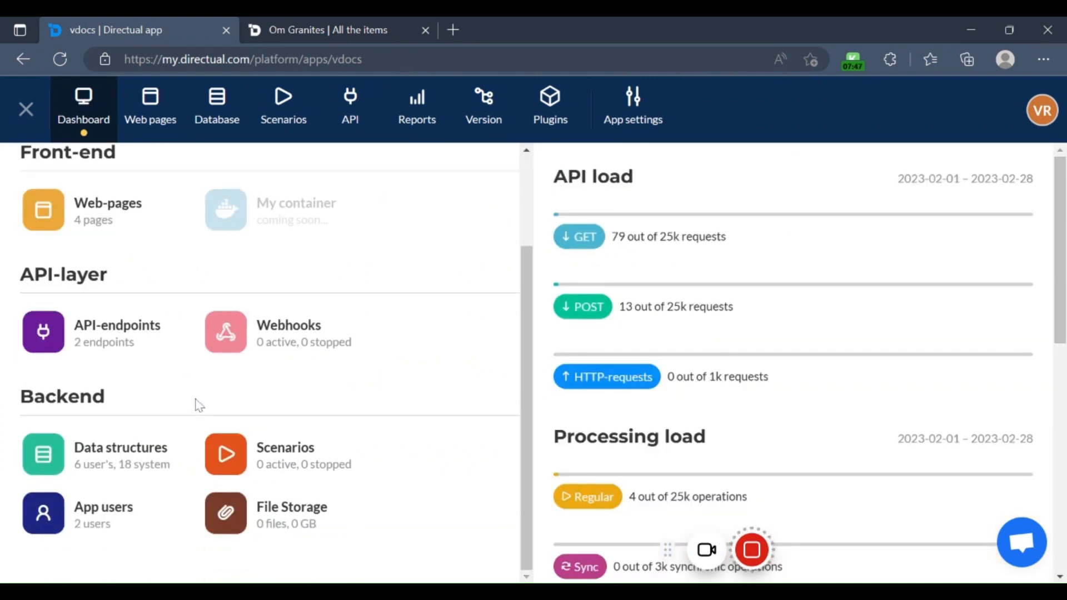
scroll(200, 405, up, 2)
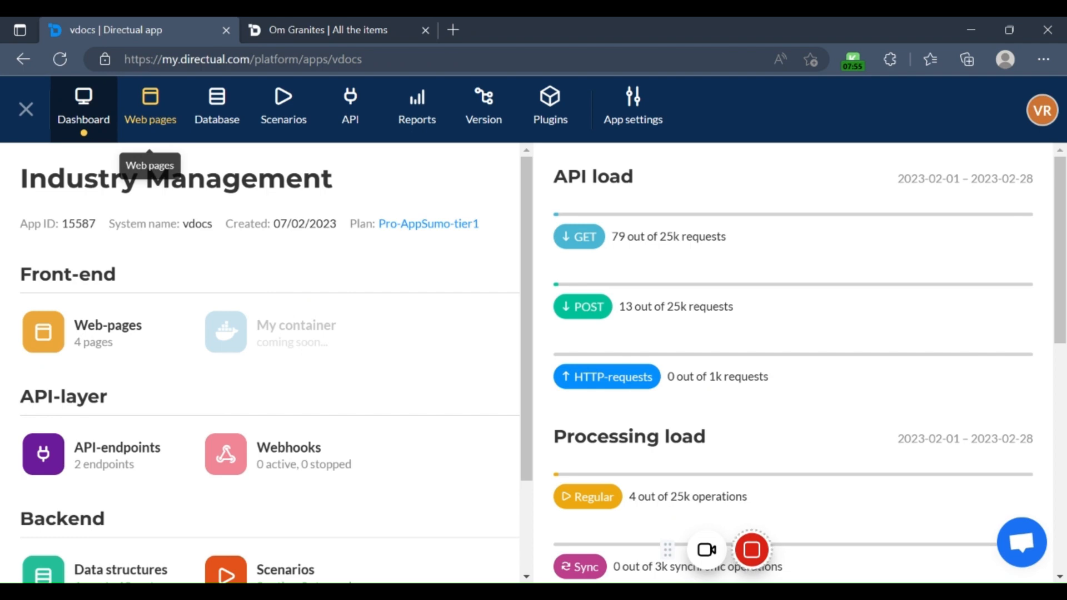
click(319, 29)
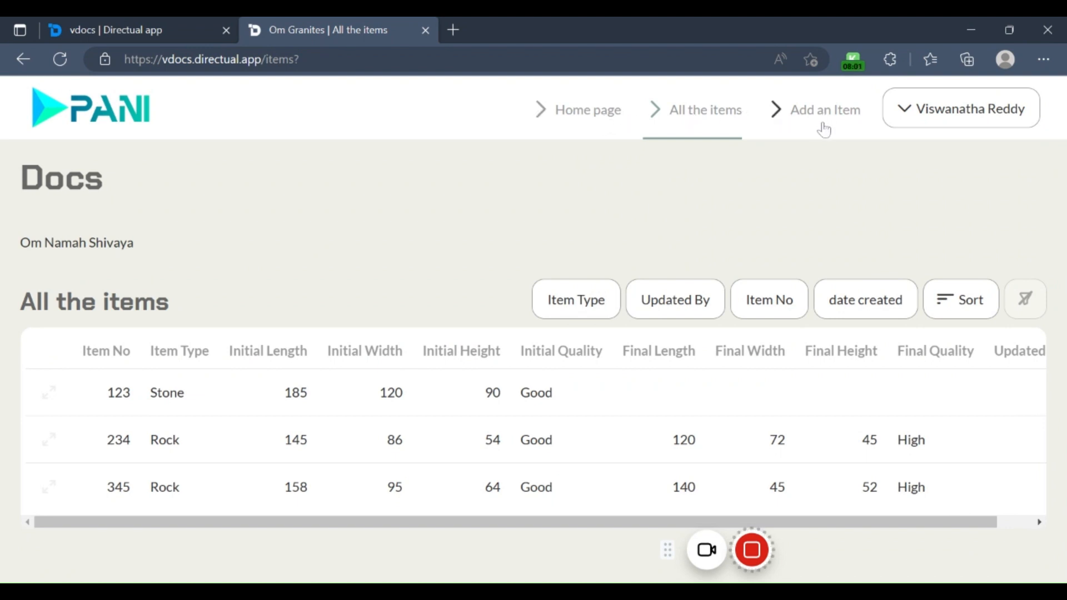
click(180, 26)
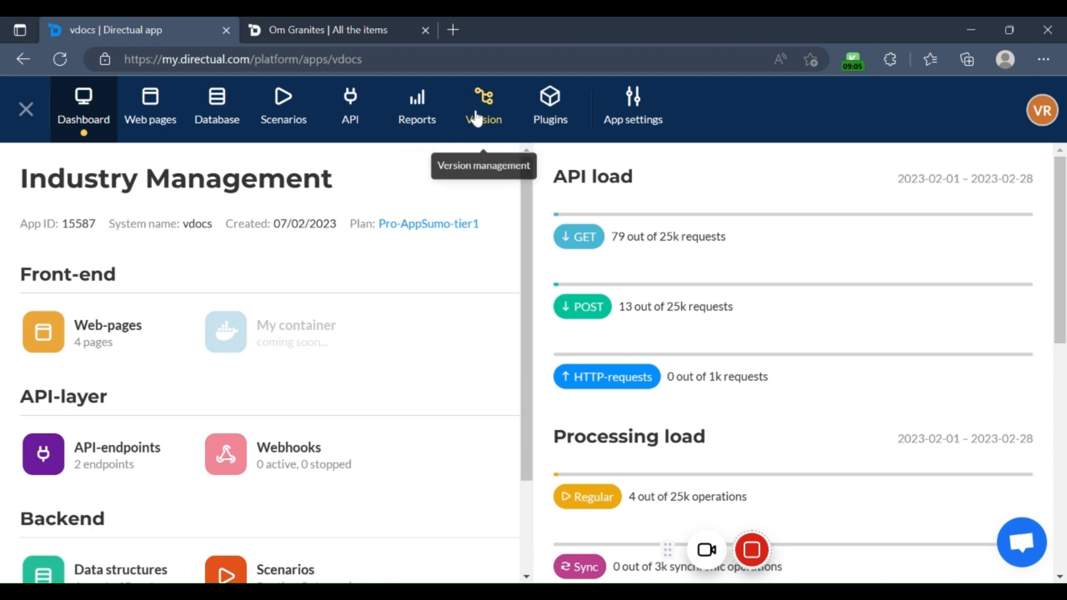
Step: Browse the full catalogue of plugins available for the Industry Management app
click(552, 119)
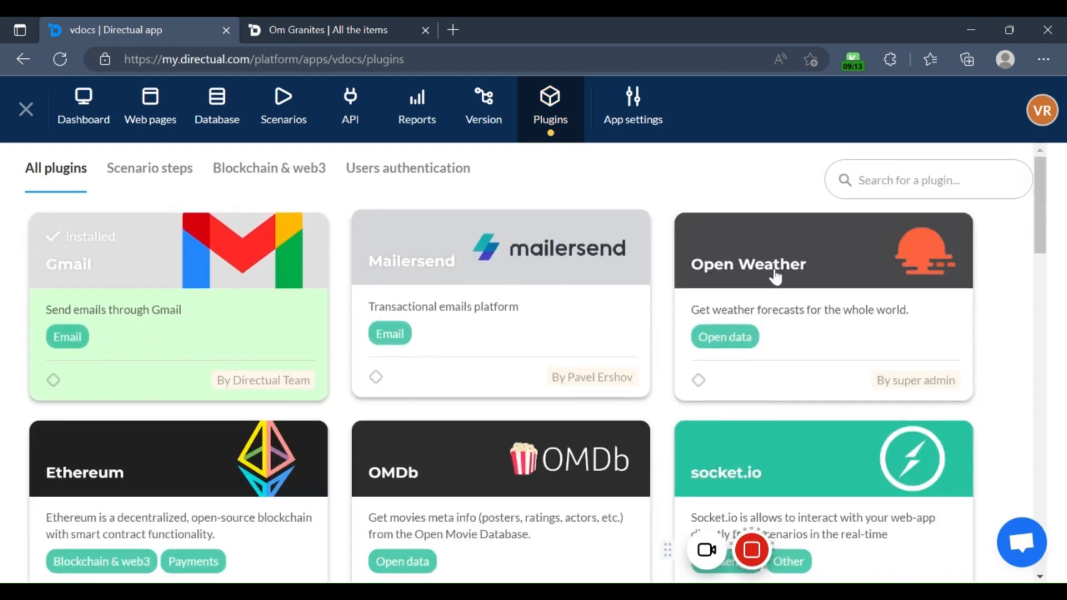
scroll(776, 277, down, 5)
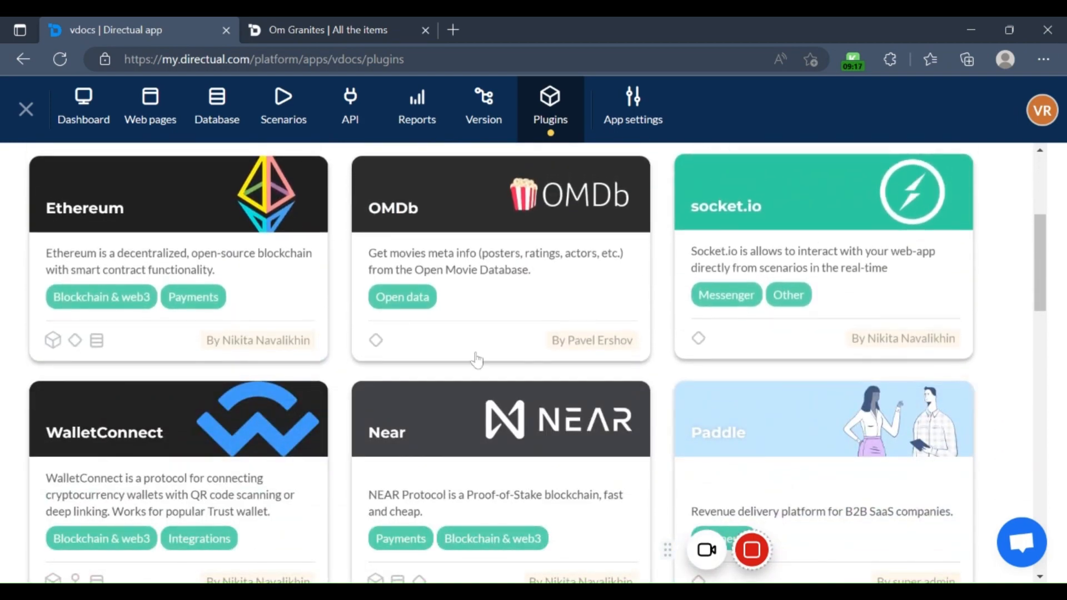
scroll(477, 360, down, 12)
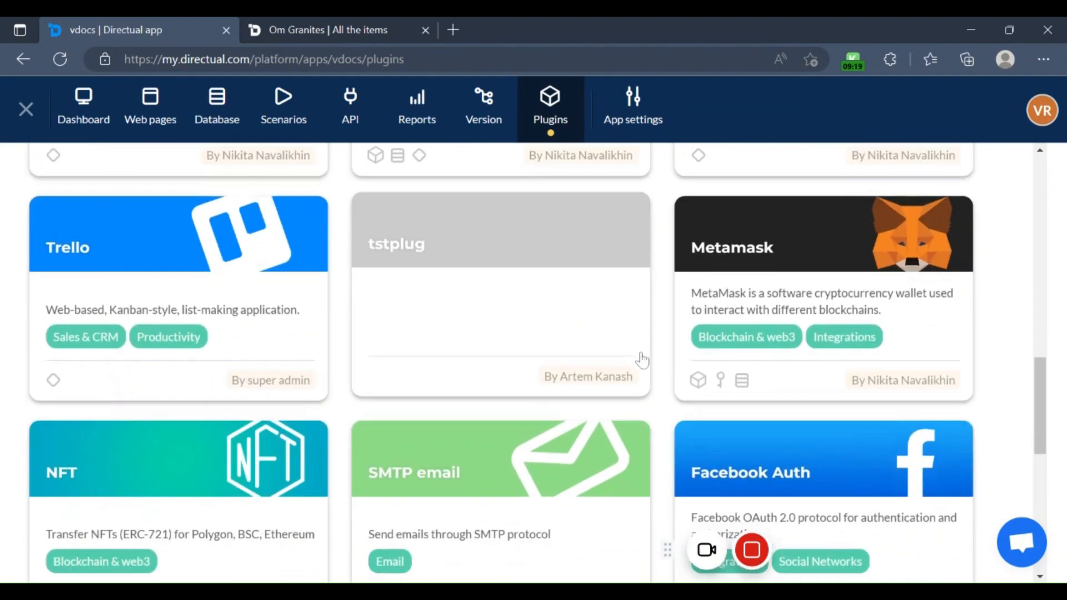
scroll(642, 360, down, 2)
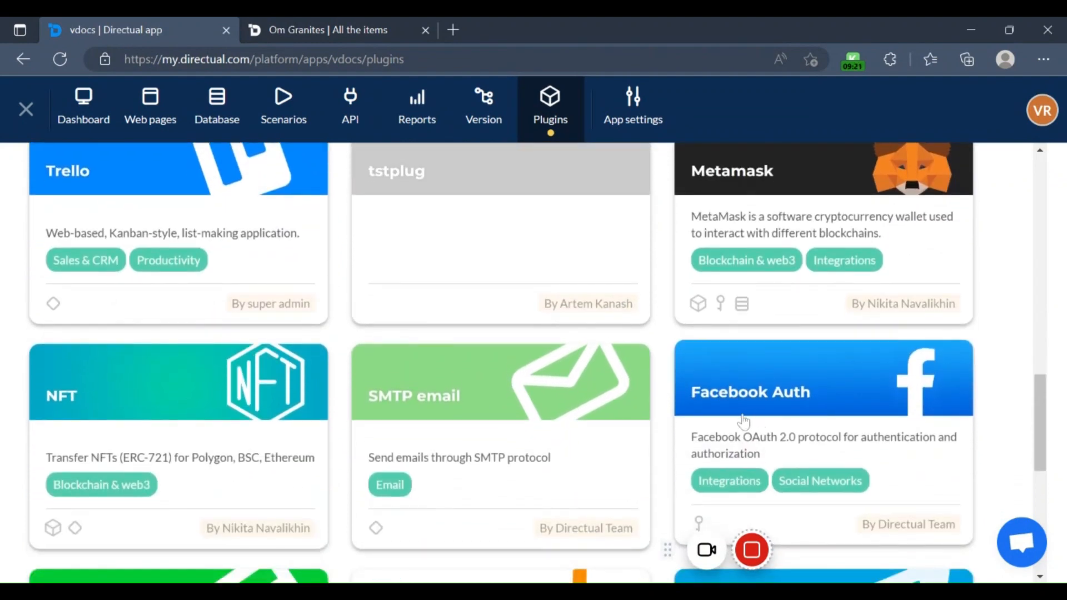
scroll(435, 339, down, 5)
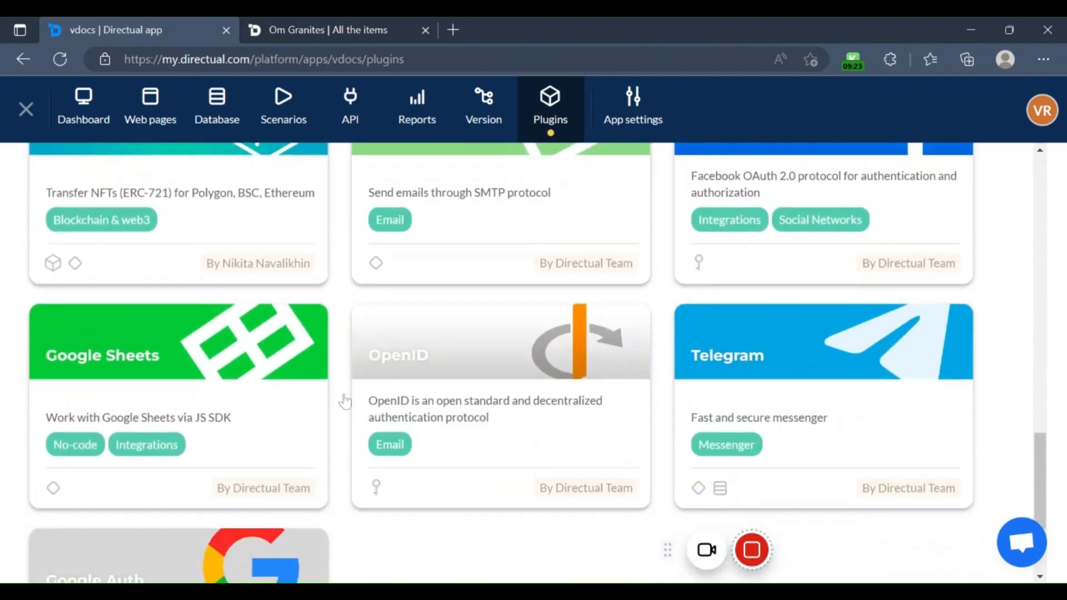
scroll(344, 401, down, 5)
scroll(351, 424, up, 10)
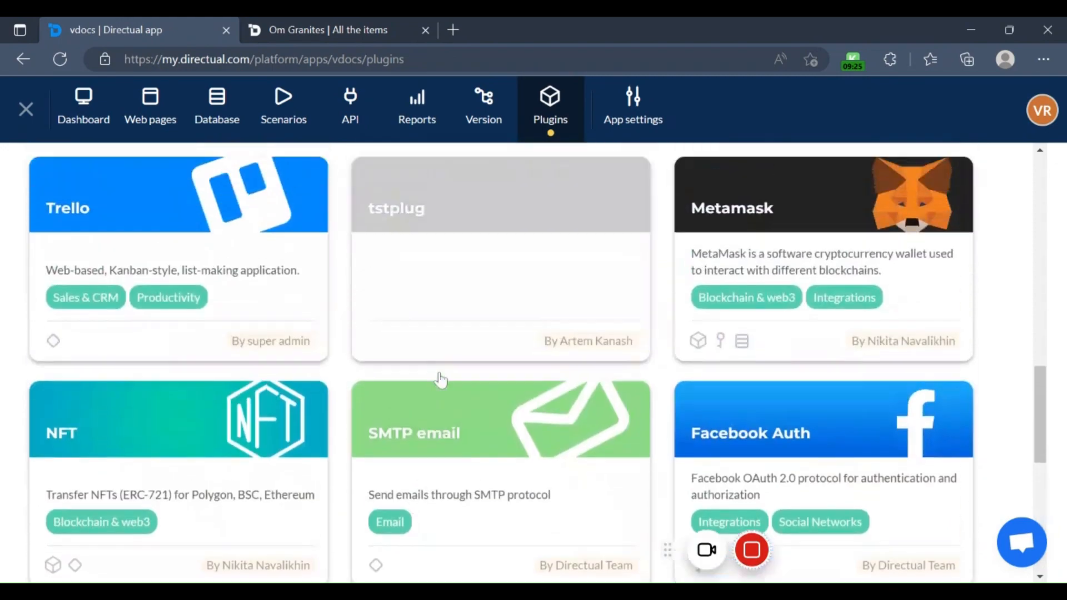
scroll(440, 380, up, 20)
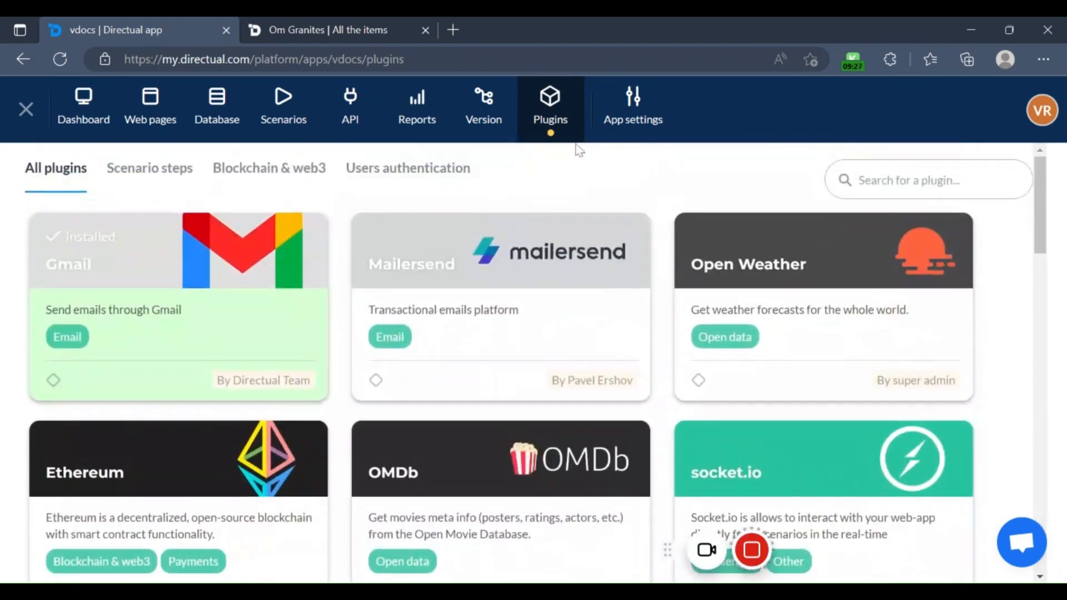
Step: Check the general and developer settings from within the Industry Management app, closing them without saving
click(633, 114)
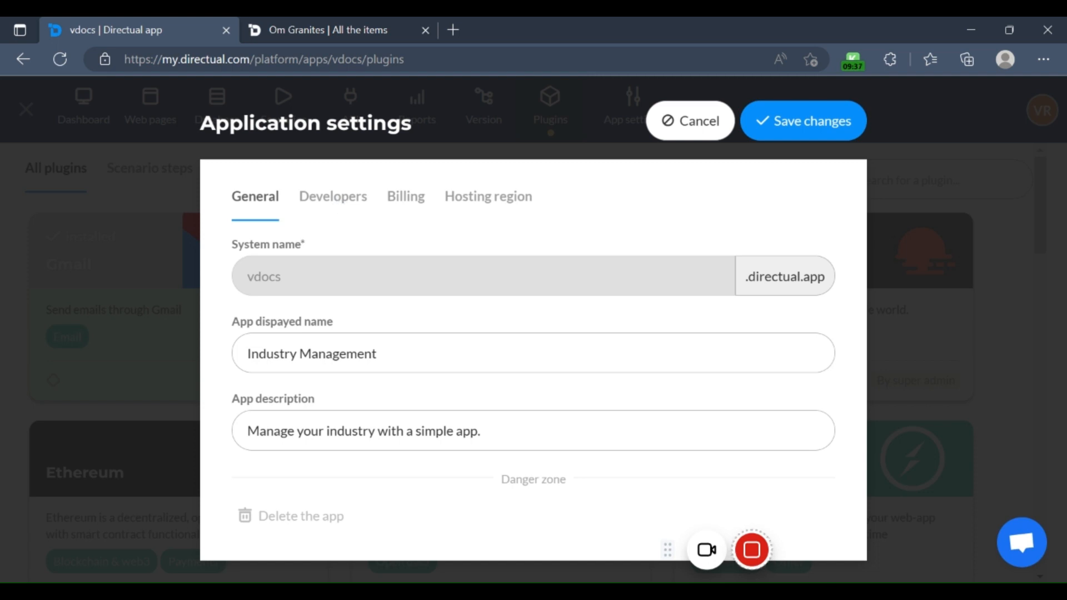
click(333, 197)
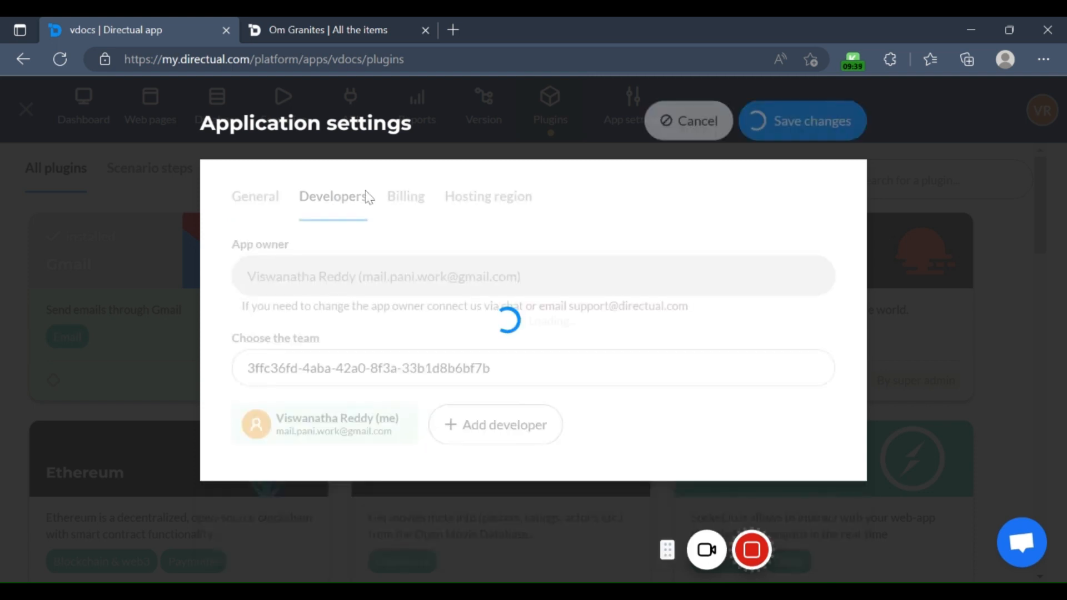
click(712, 129)
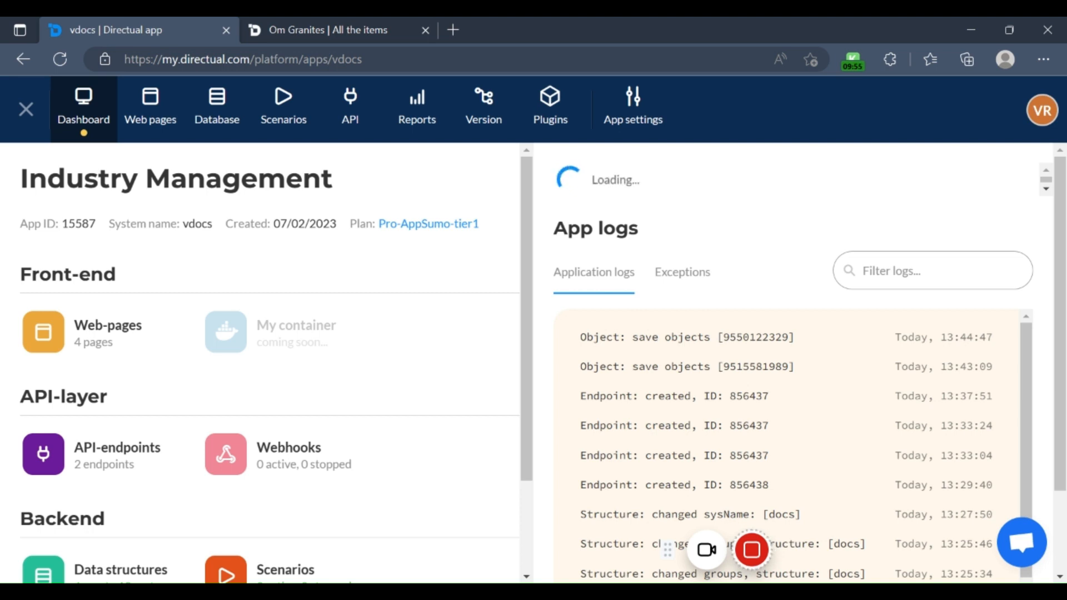
Step: Open the Industry Management app's database and check which kinds of elements can be created in its root folder
click(218, 106)
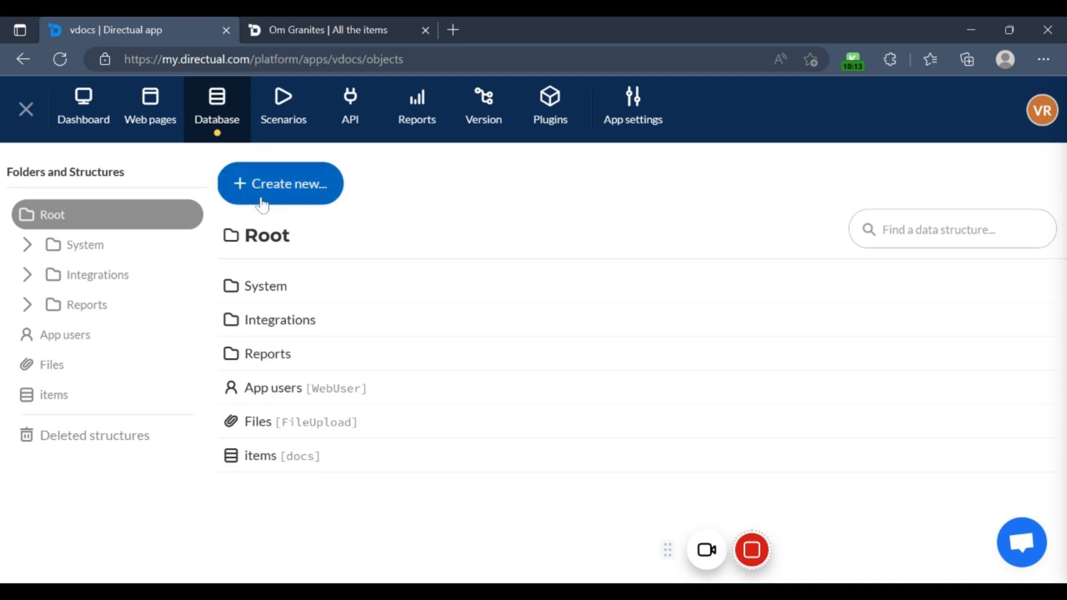
click(281, 195)
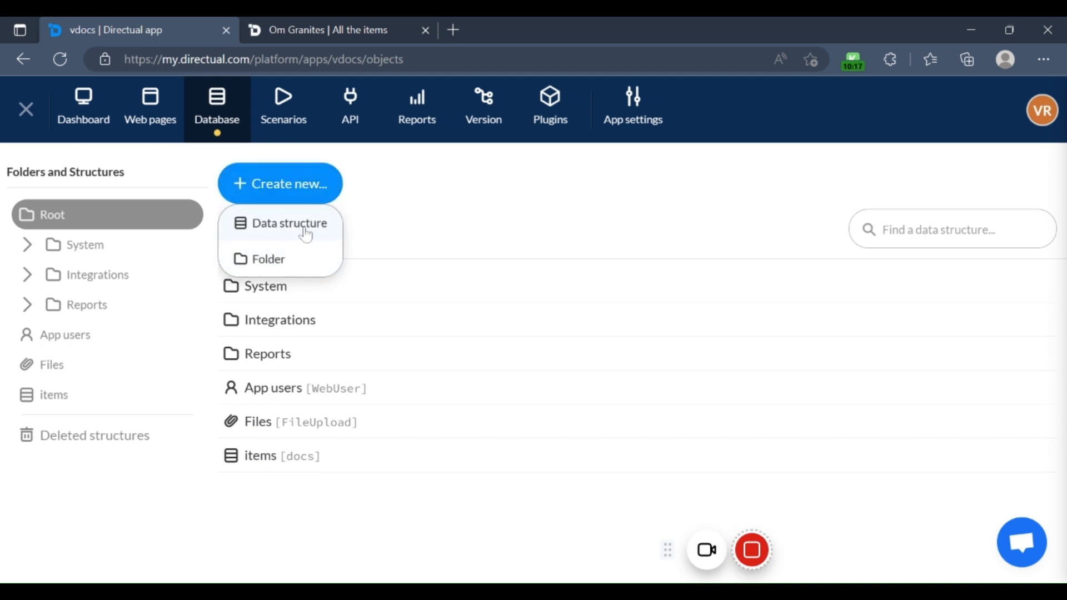
click(409, 220)
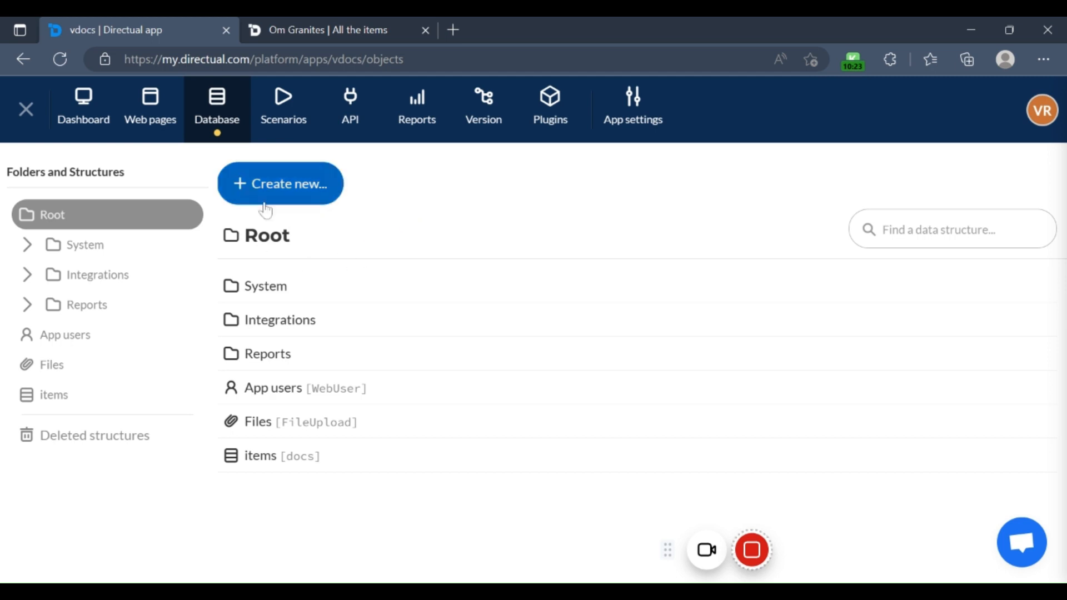
Step: Examine the form for a new data structure, including its parent folder options, and cancel it without creating anything
click(291, 199)
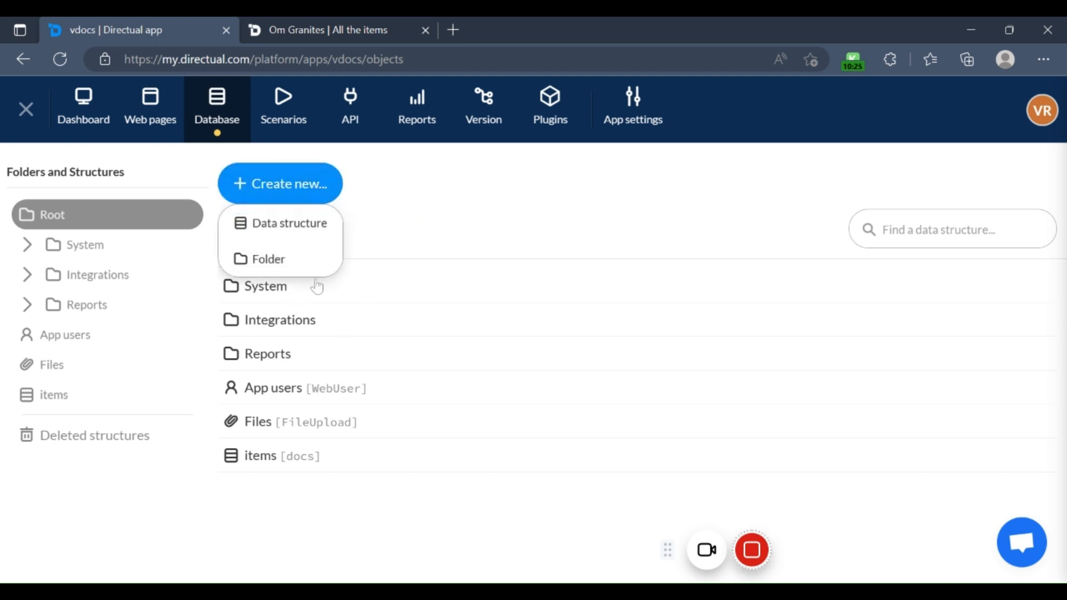
click(289, 235)
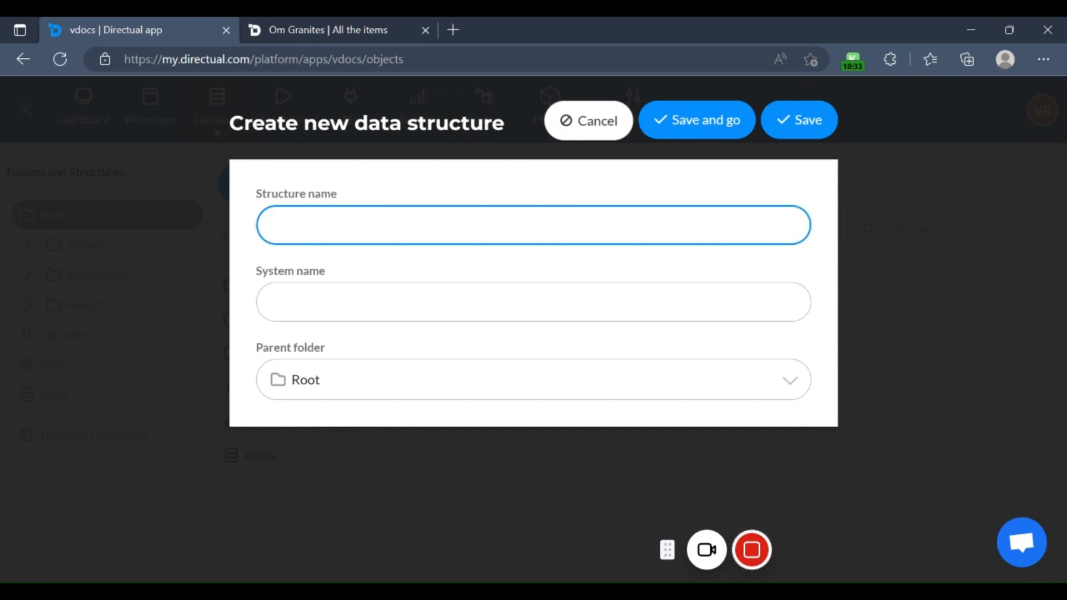
click(341, 301)
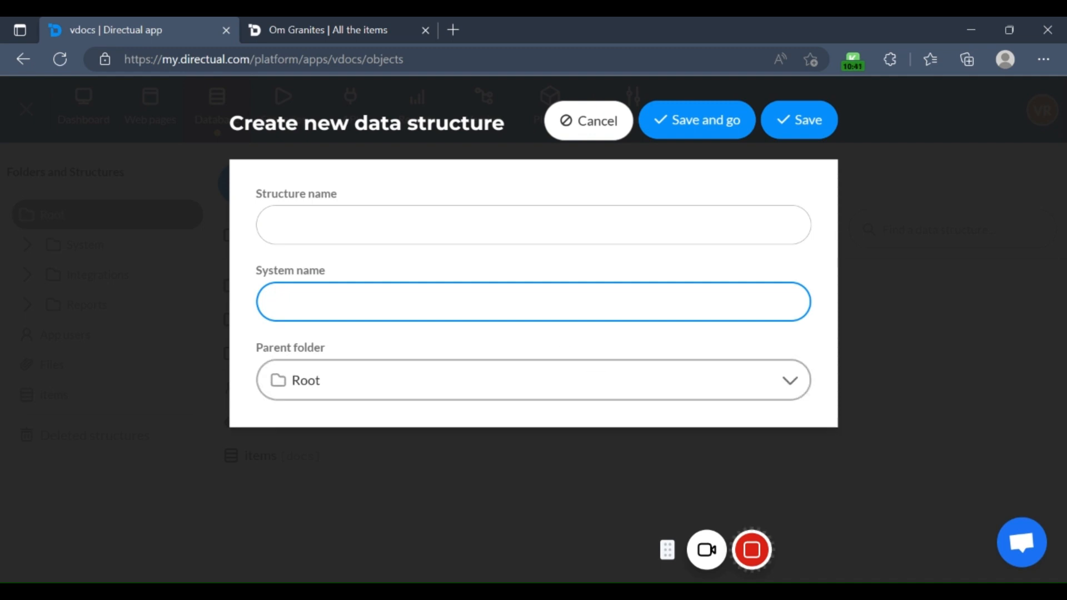
click(789, 382)
scroll(386, 524, down, 4)
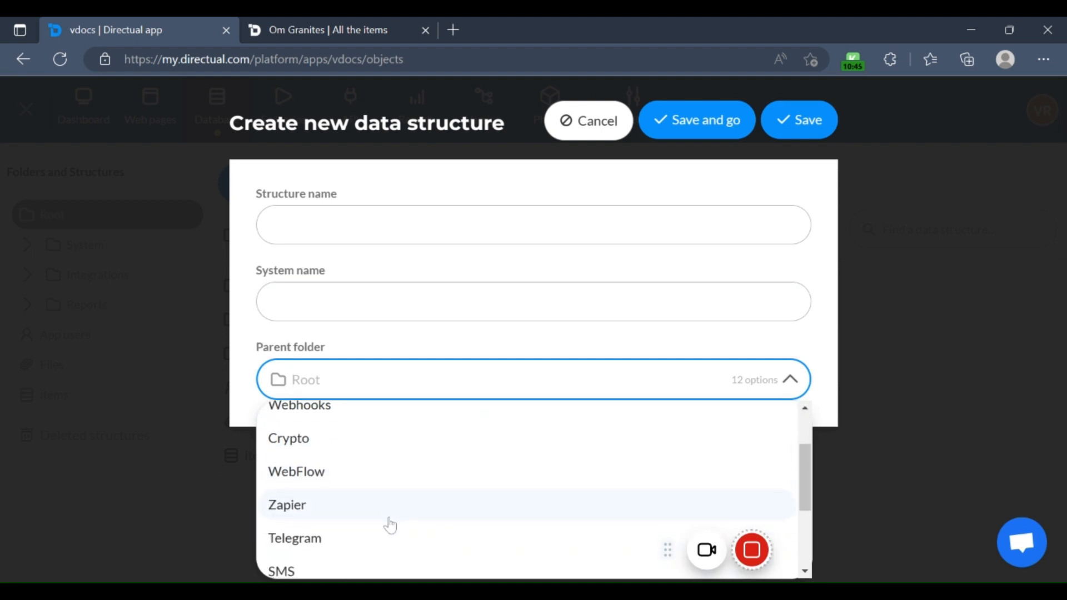
click(253, 315)
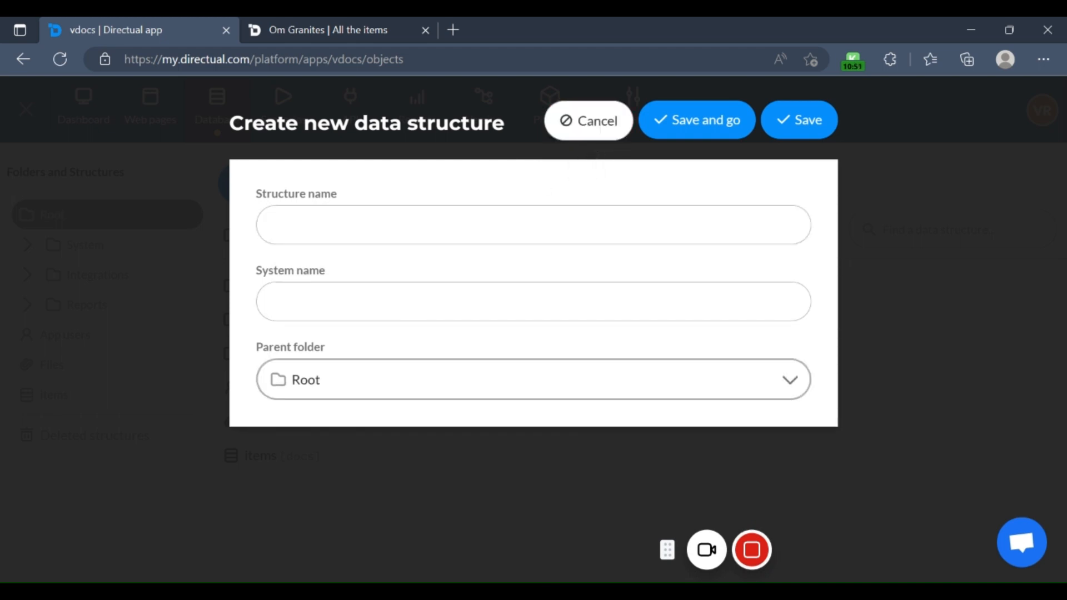
click(583, 135)
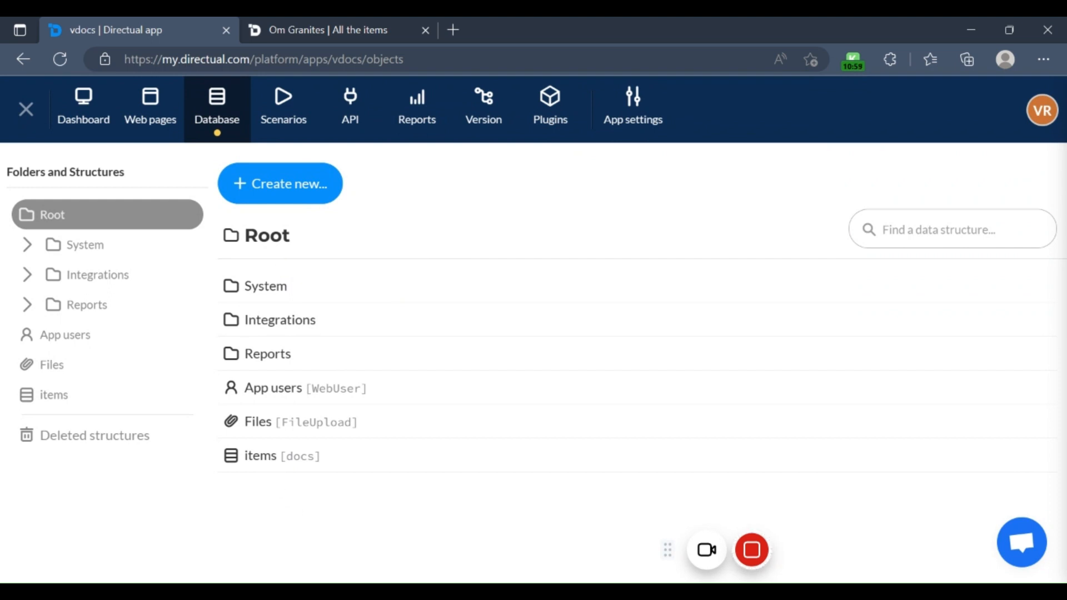
Step: Look over the records of the items data structure and open its field configuration
click(259, 457)
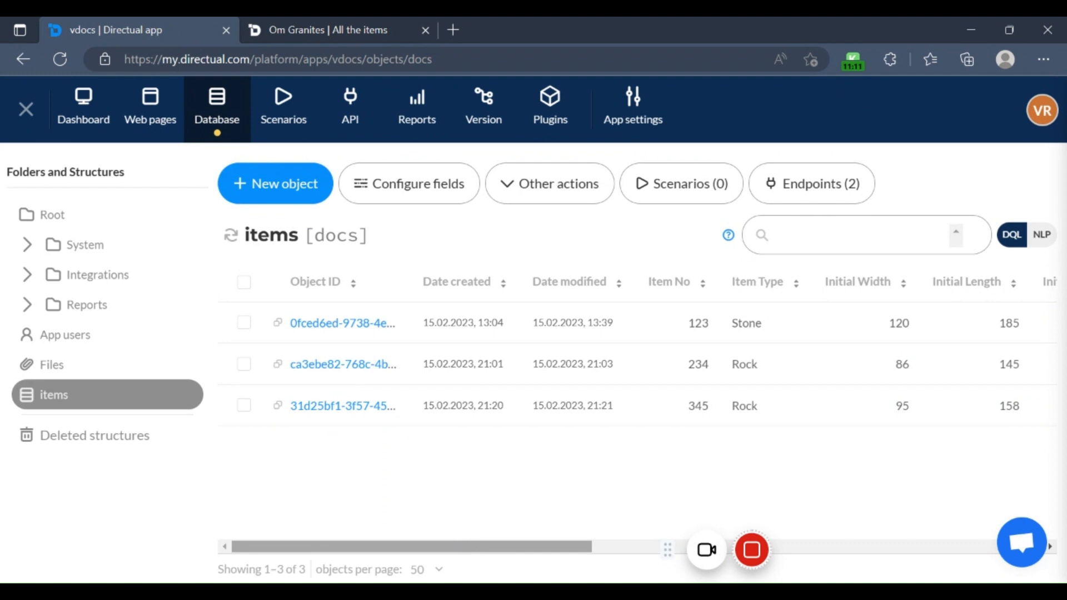
drag(463, 547, 362, 462)
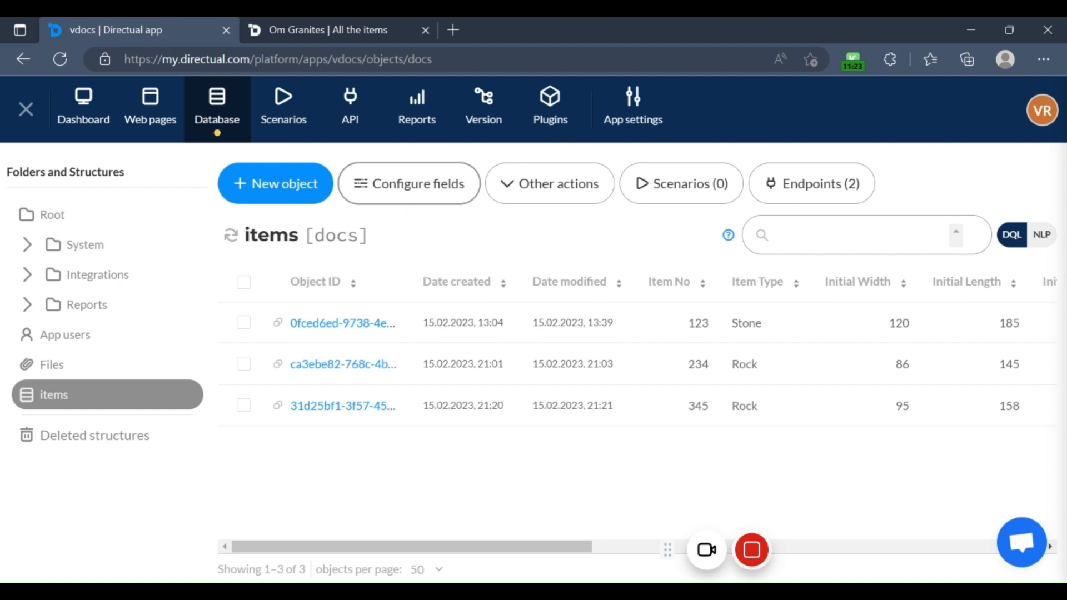
click(402, 199)
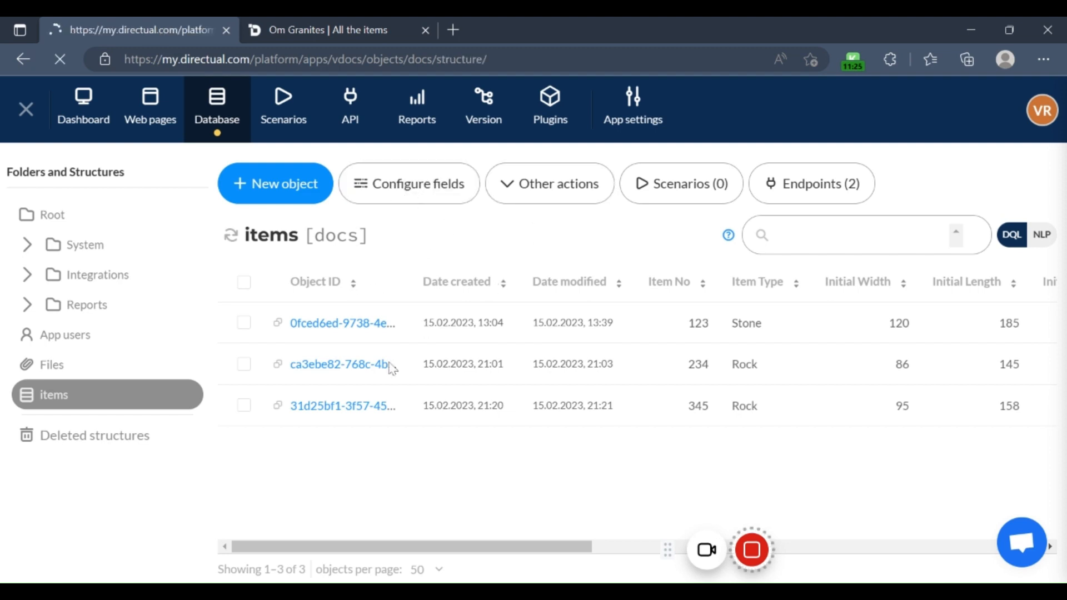
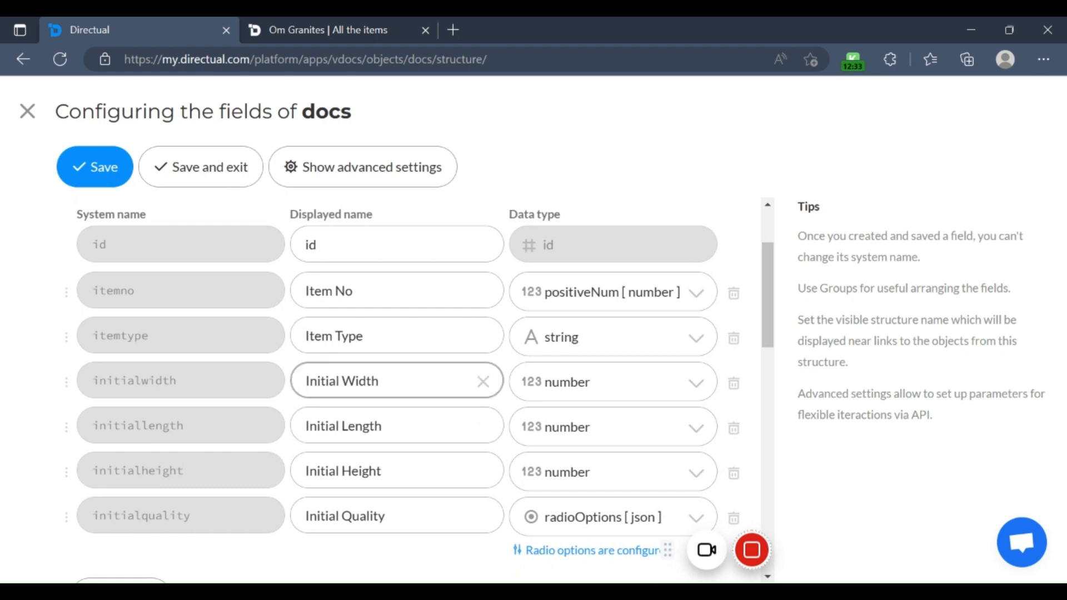
Step: Check the data types available for the Item No field and look over the initial measurement and quality fields of docs
click(699, 299)
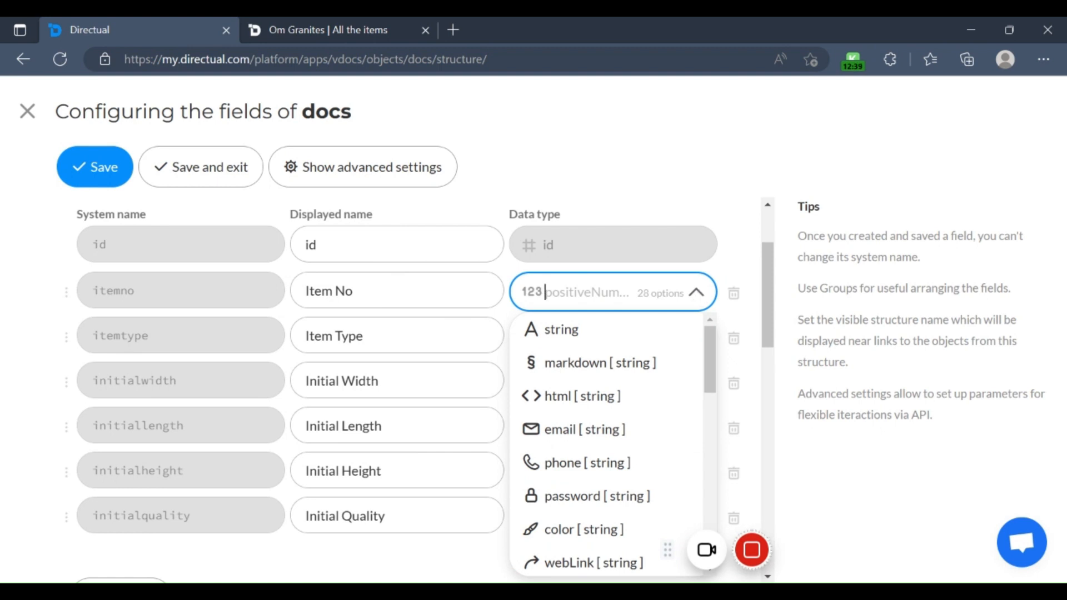
click(715, 158)
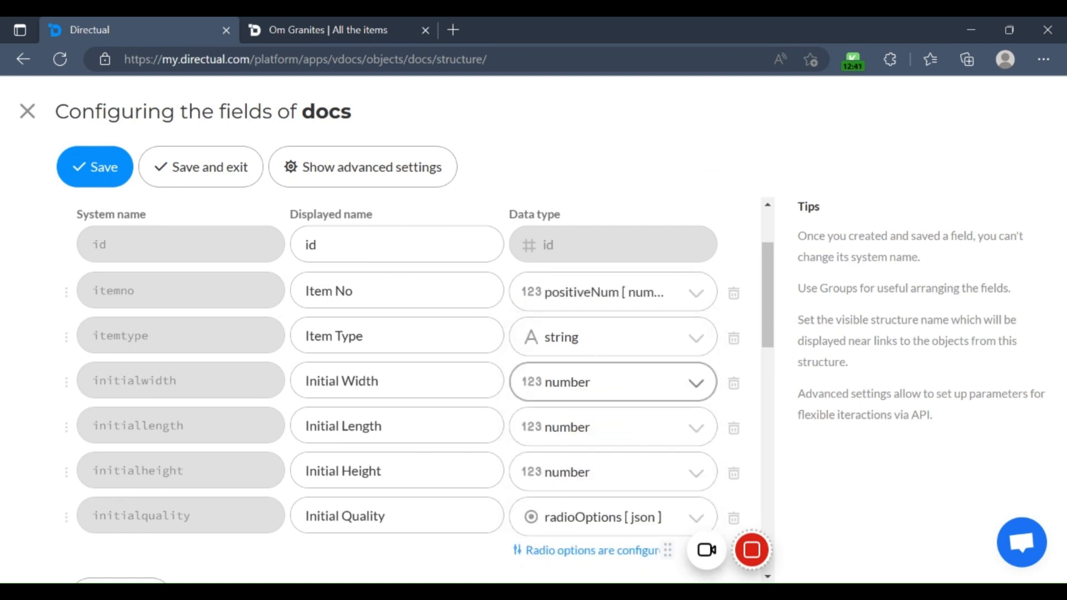
scroll(601, 334, down, 2)
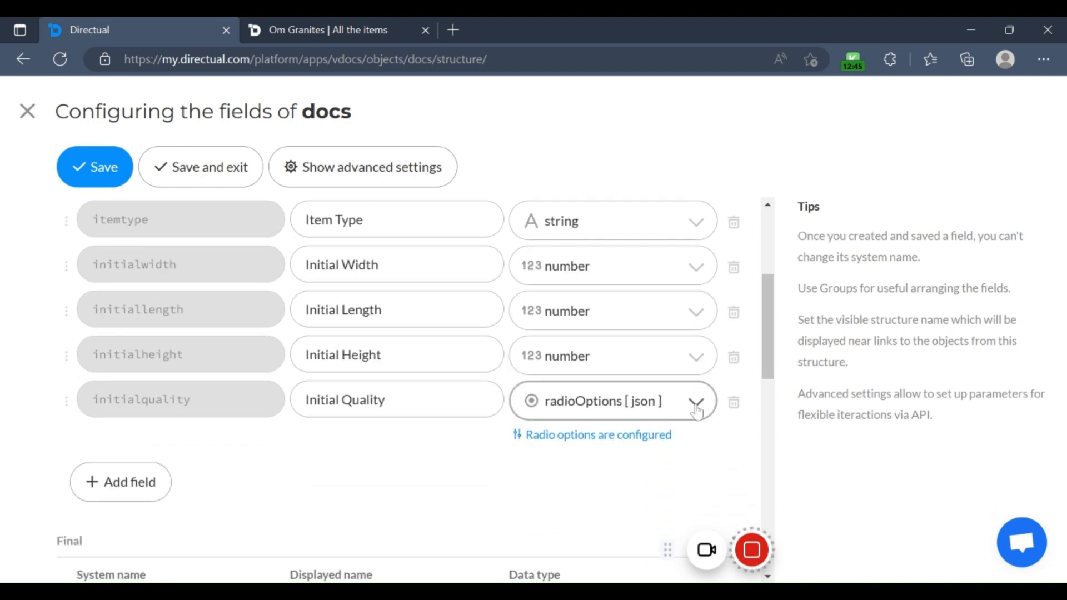
scroll(294, 434, up, 1)
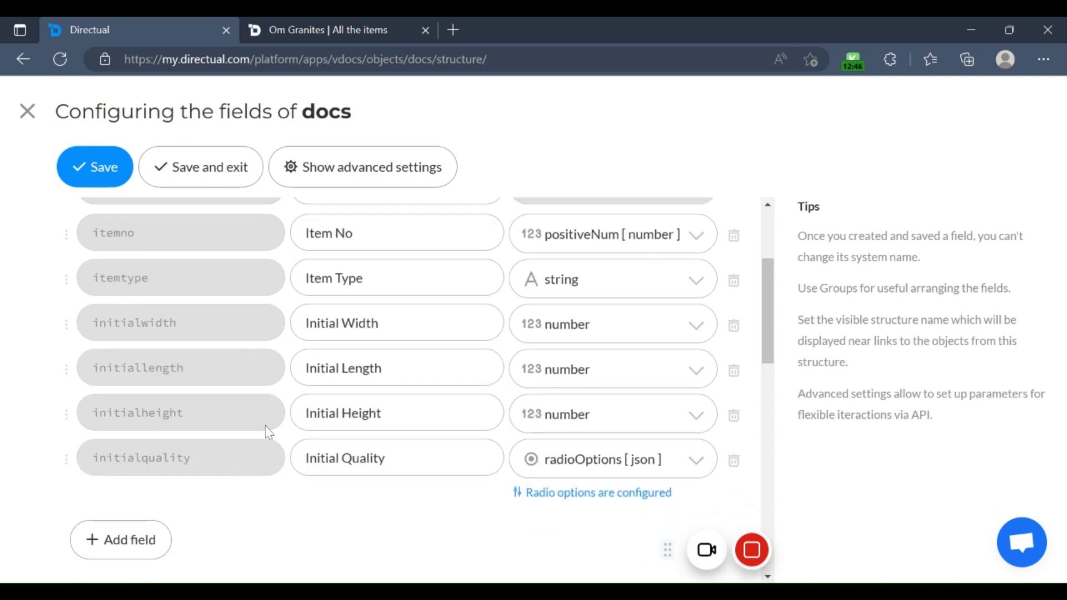
Step: Switch to the Om Granites app, open the record of item 345 and examine its initial and final fields
click(315, 21)
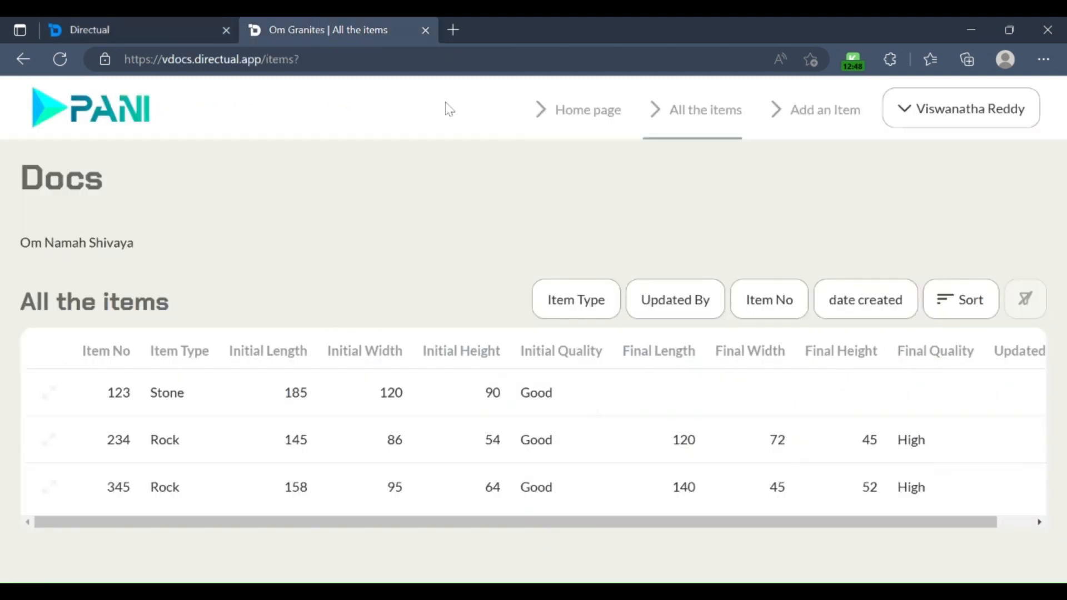
click(49, 488)
scroll(292, 428, down, 3)
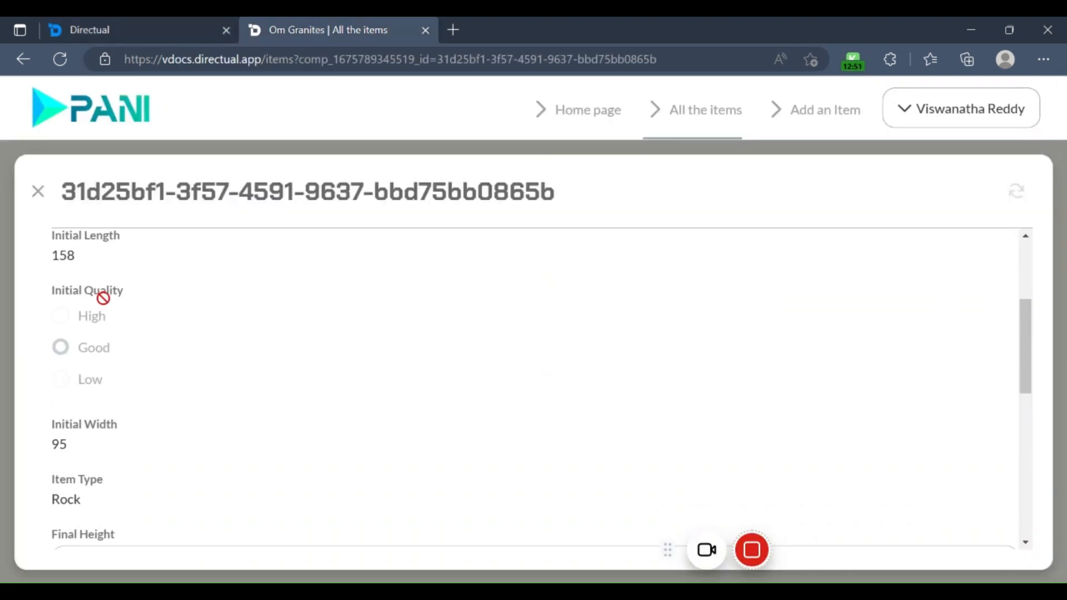
scroll(106, 340, up, 2)
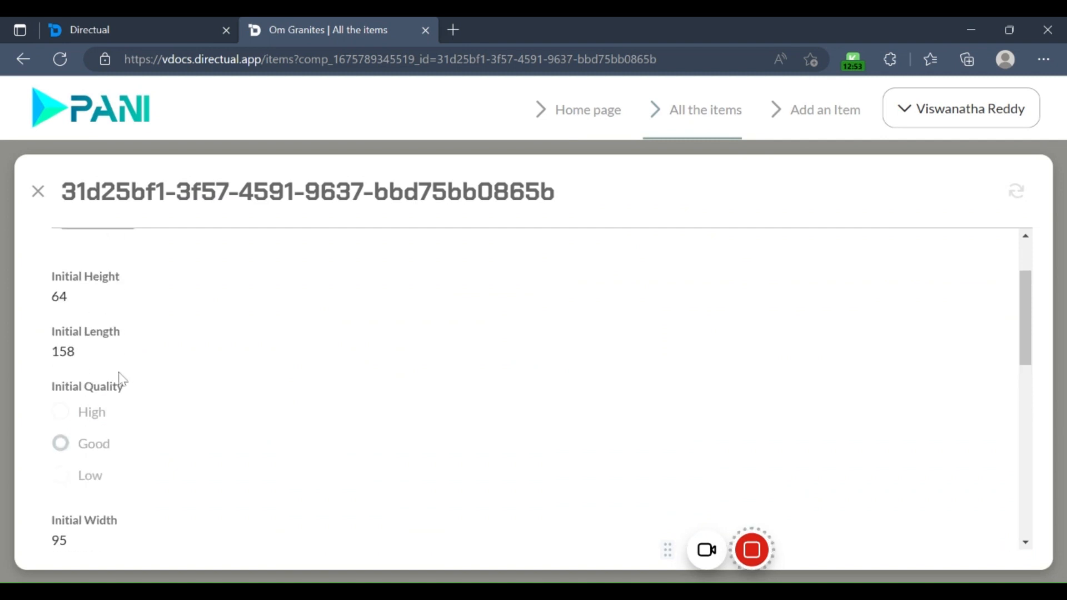
scroll(121, 379, down, 3)
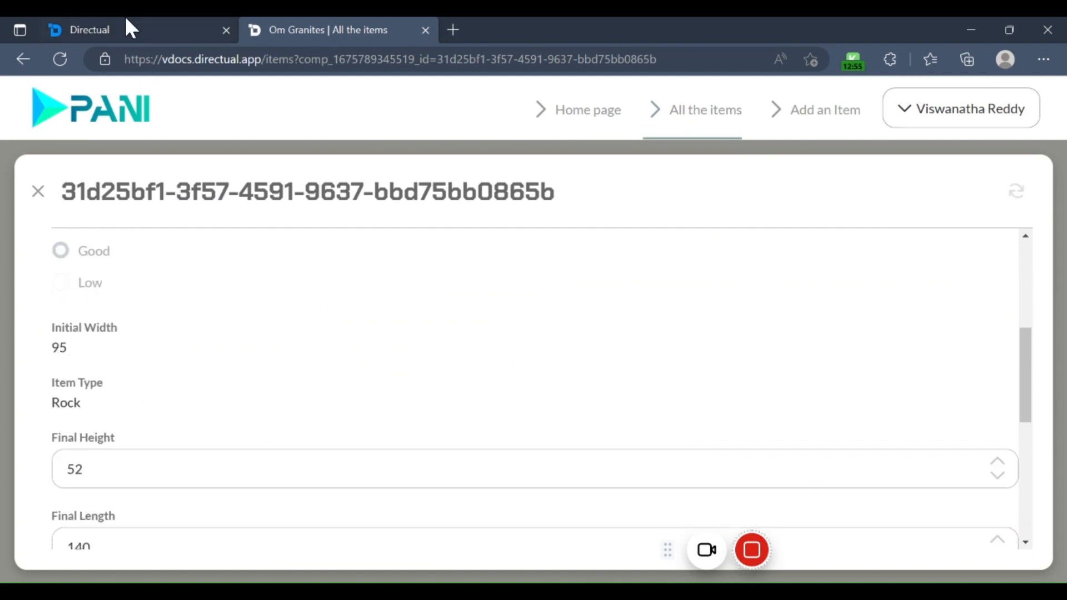
Step: Return to the docs field configuration in Directual and compare the fields of the Main group with those of the Final group
click(130, 29)
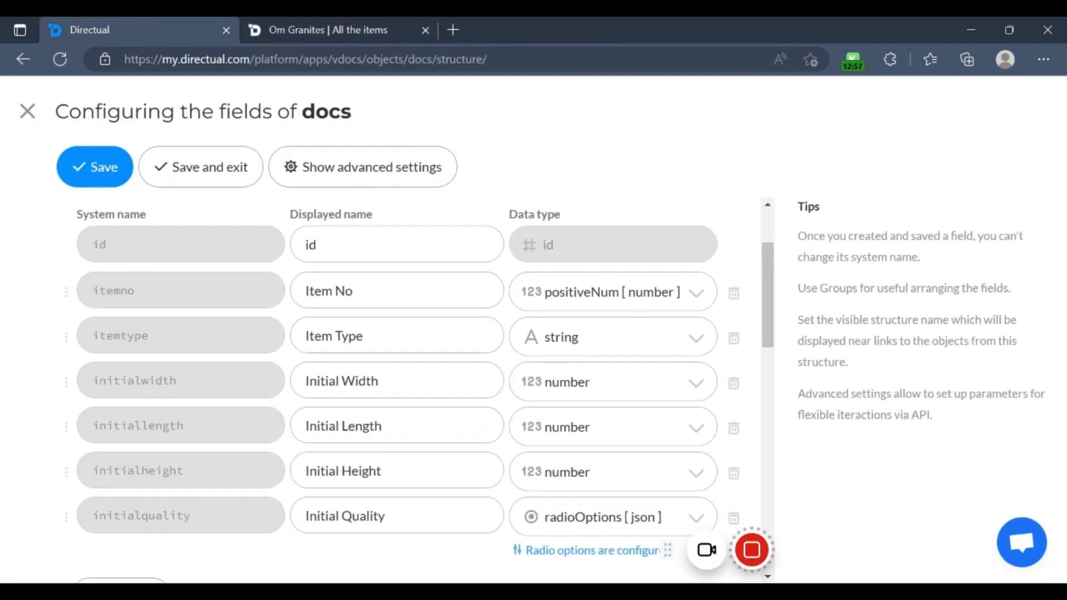
scroll(337, 434, down, 3)
scroll(337, 434, down, 3)
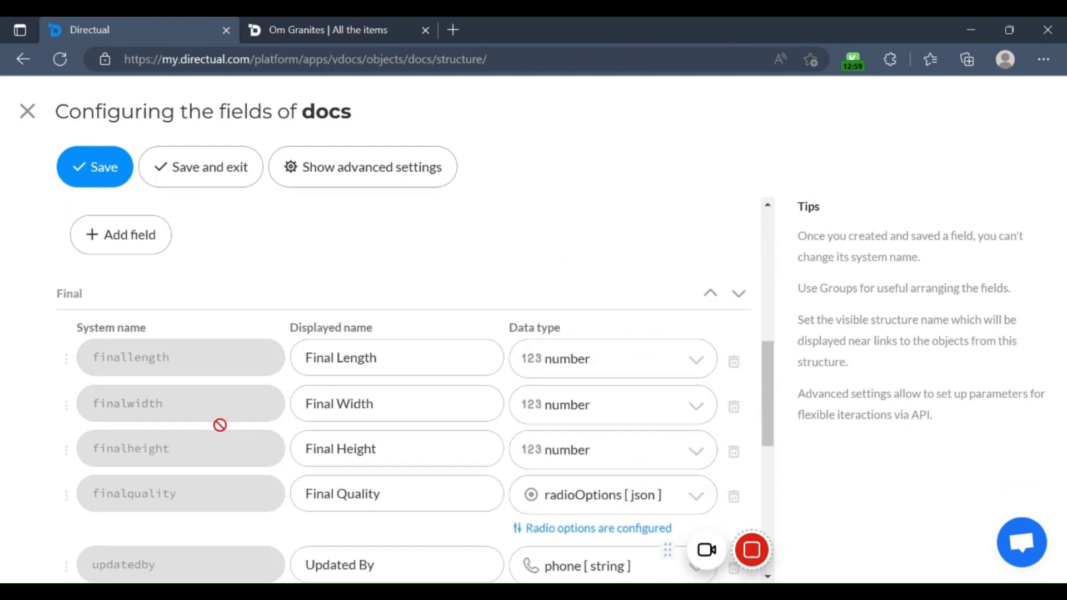
scroll(222, 311, up, 10)
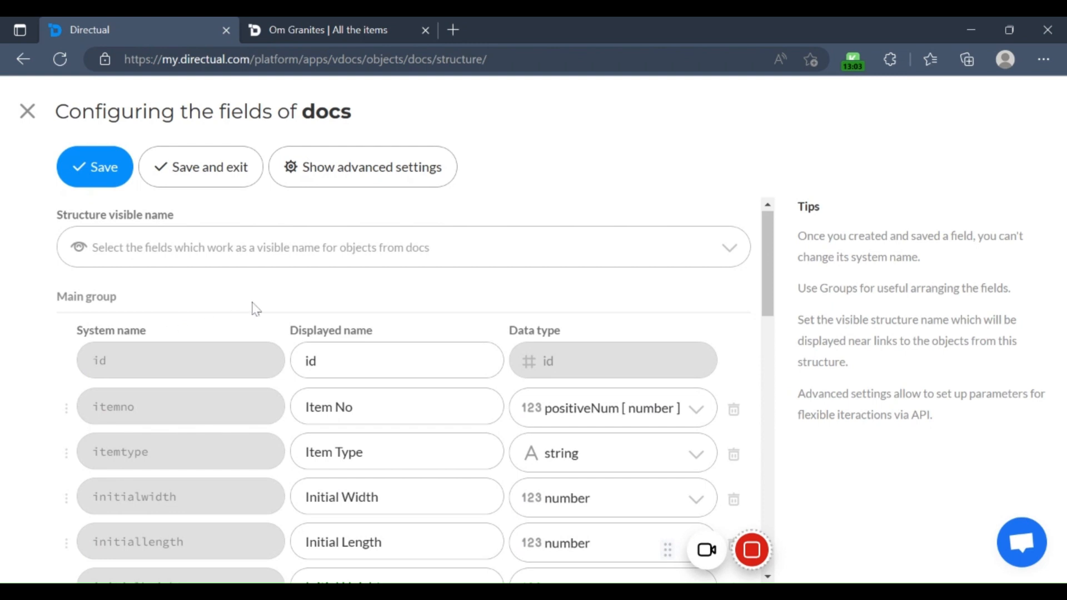
scroll(178, 328, down, 1)
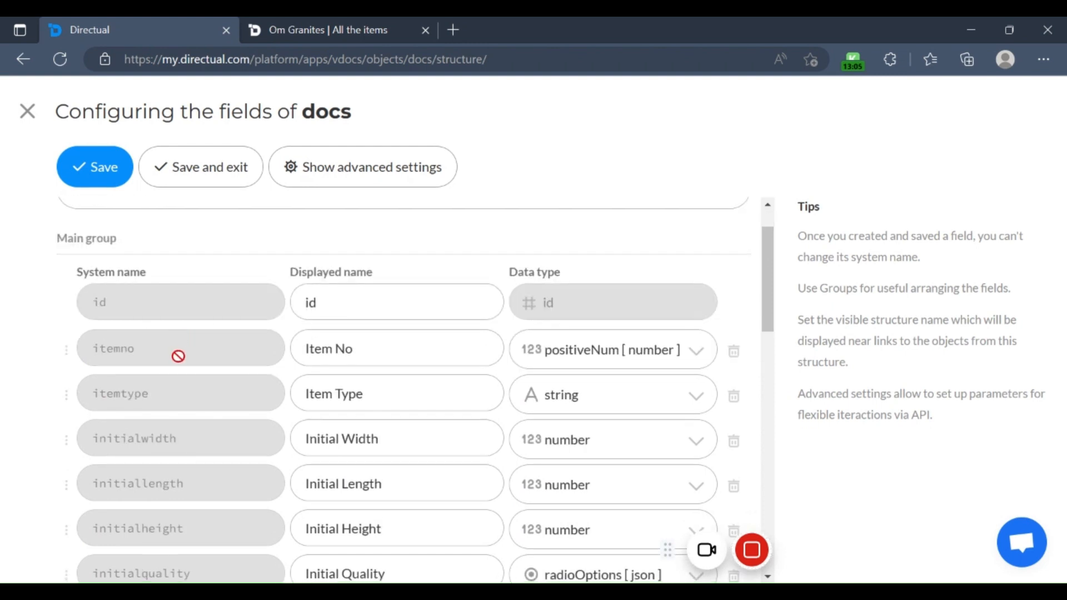
scroll(186, 353, down, 1)
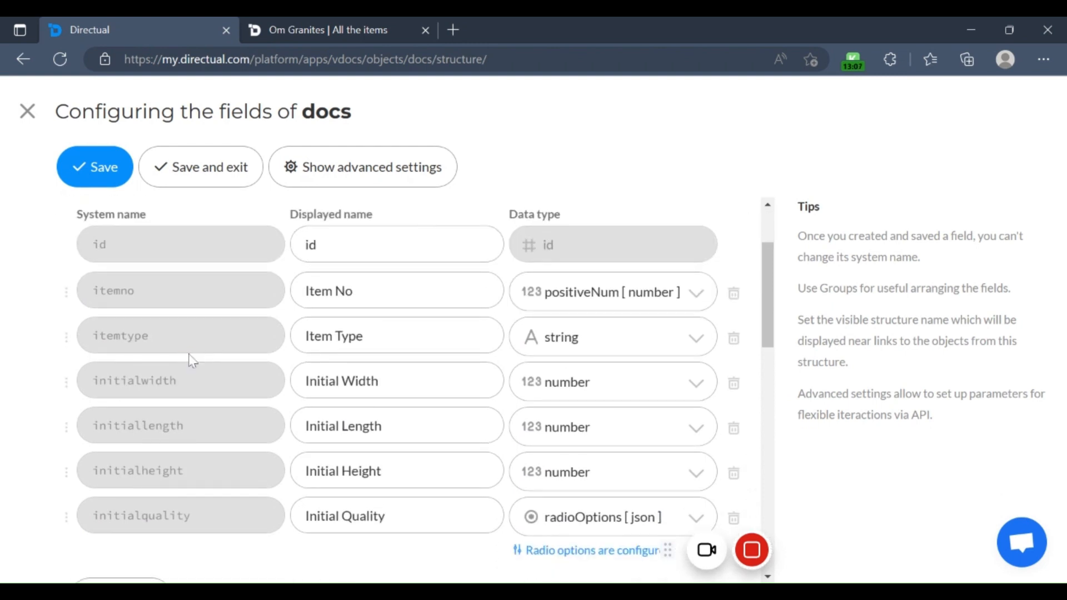
scroll(192, 352, down, 4)
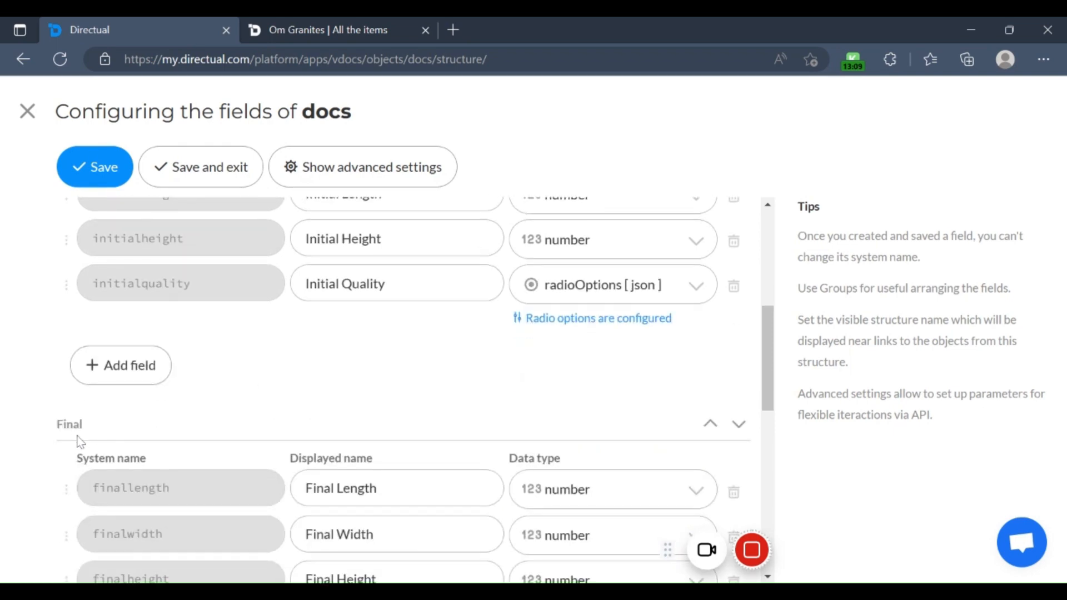
scroll(211, 336, down, 2)
scroll(138, 365, up, 8)
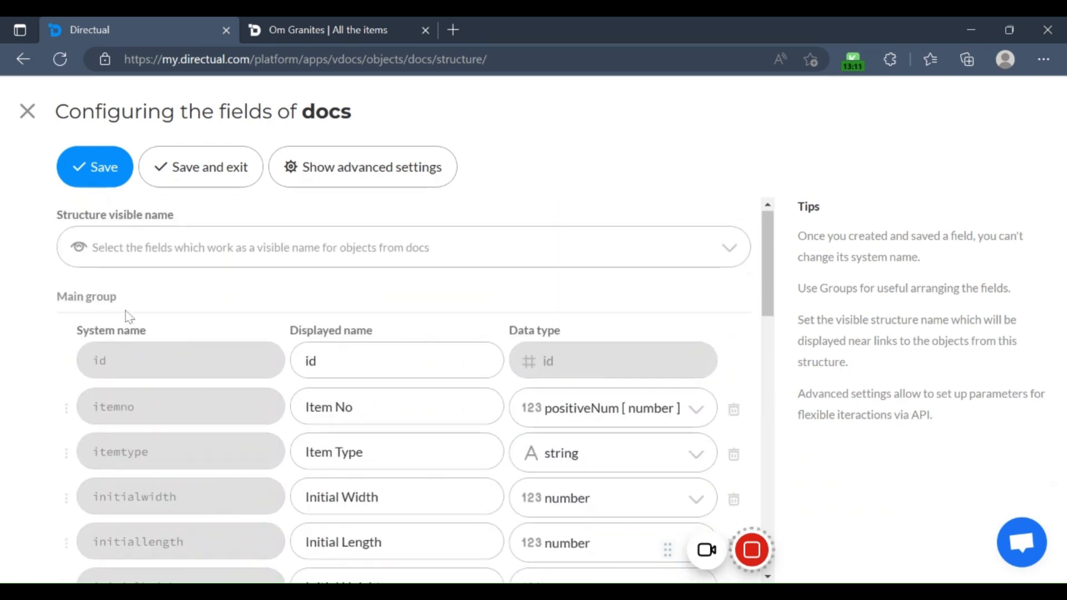
Step: Review the Creator group's fields and the update-tracking fields of the Final group in docs
scroll(129, 317, down, 15)
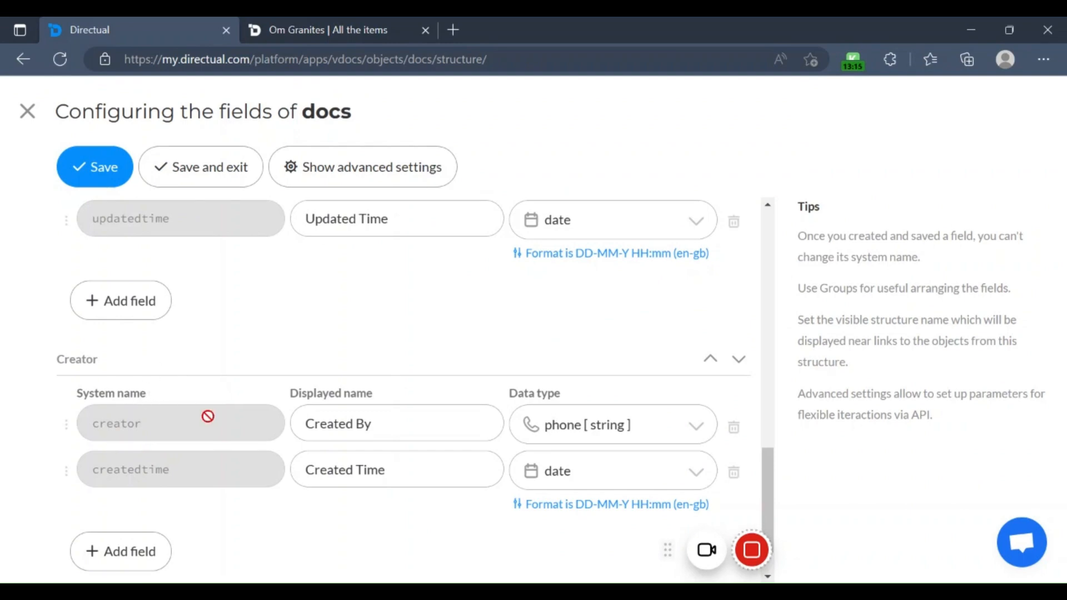
scroll(208, 417, down, 2)
scroll(345, 358, up, 3)
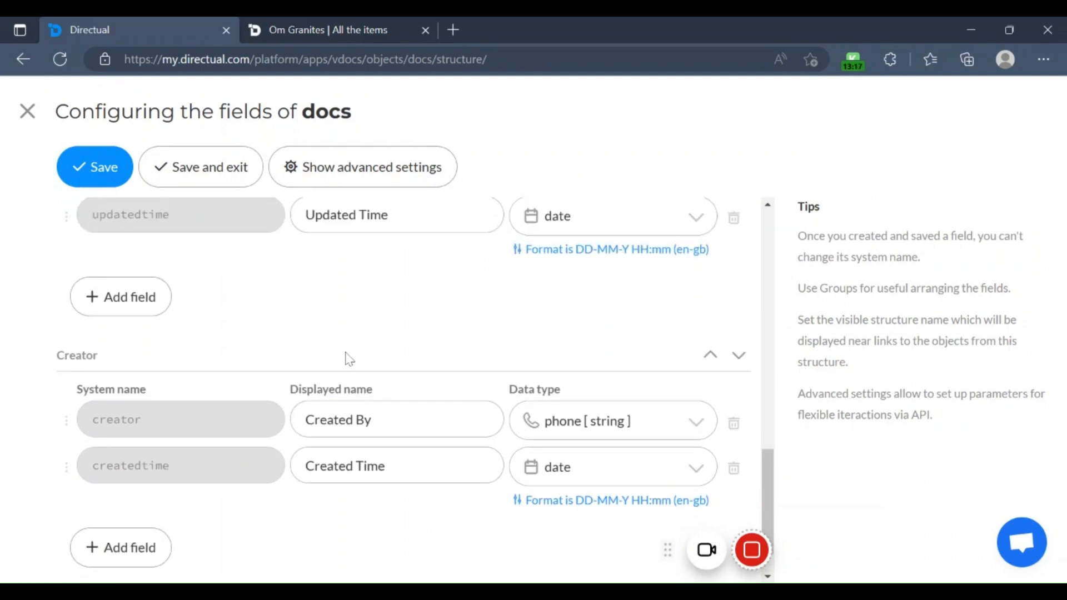
scroll(277, 369, down, 3)
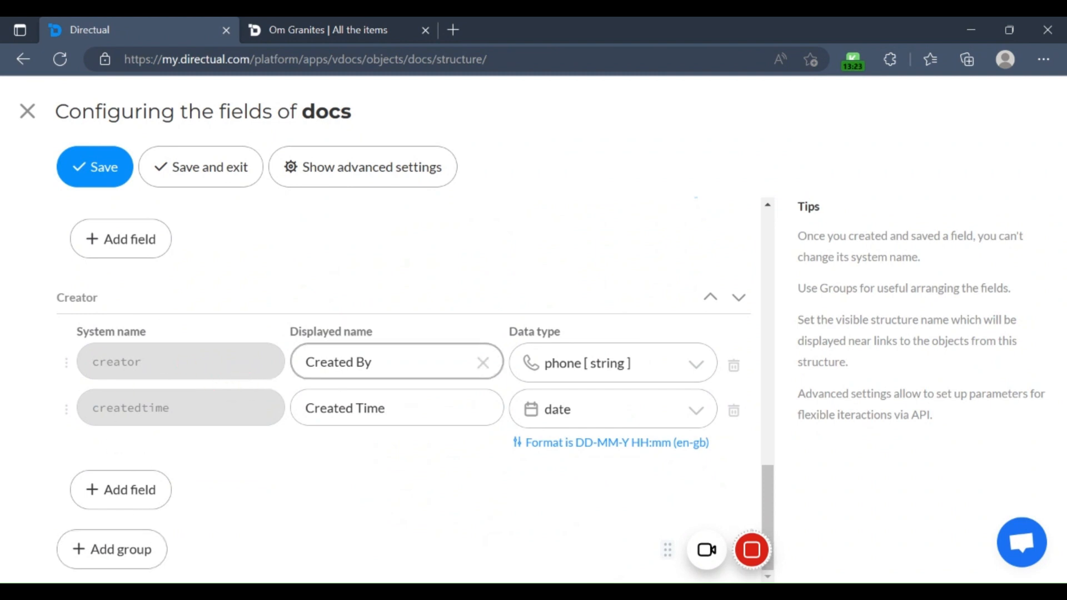
scroll(351, 352, up, 10)
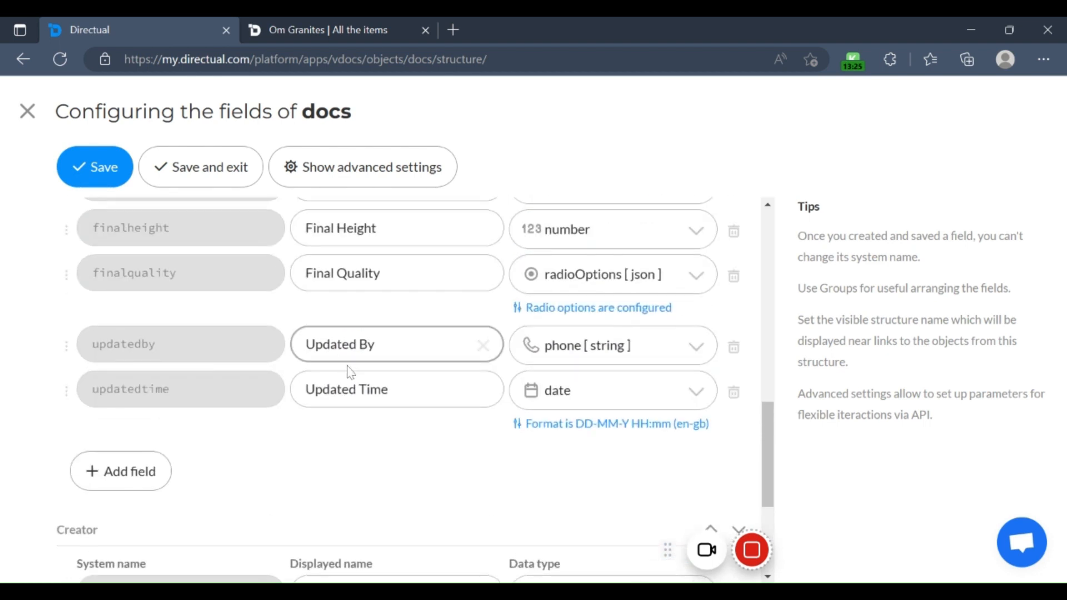
scroll(257, 362, up, 6)
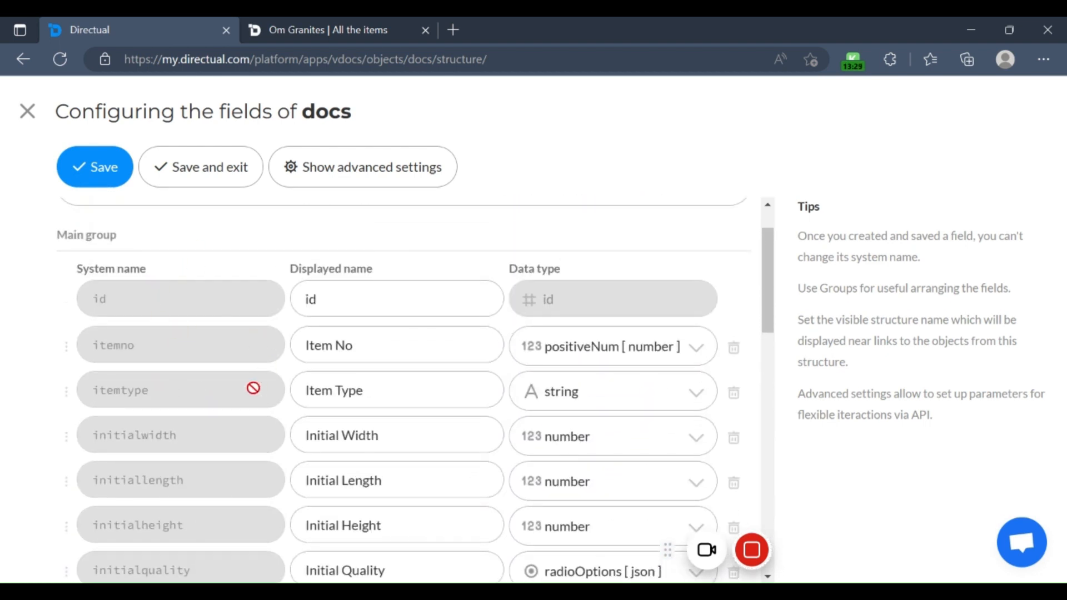
Step: Add a field to the Final group with the system name updatedplace and the displayed name Updated Place
scroll(250, 337, down, 8)
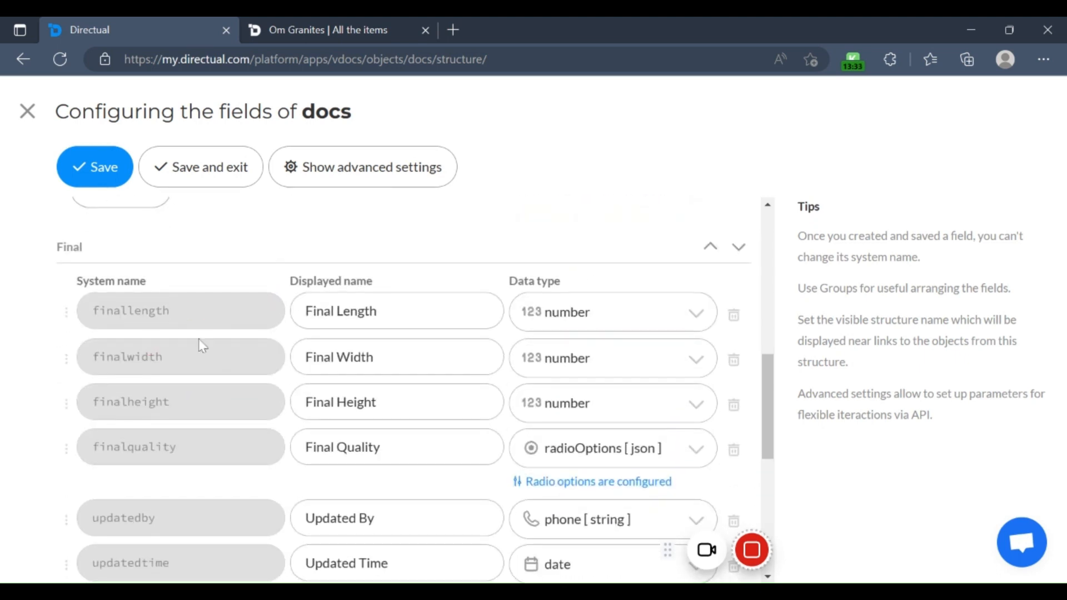
scroll(183, 386, down, 5)
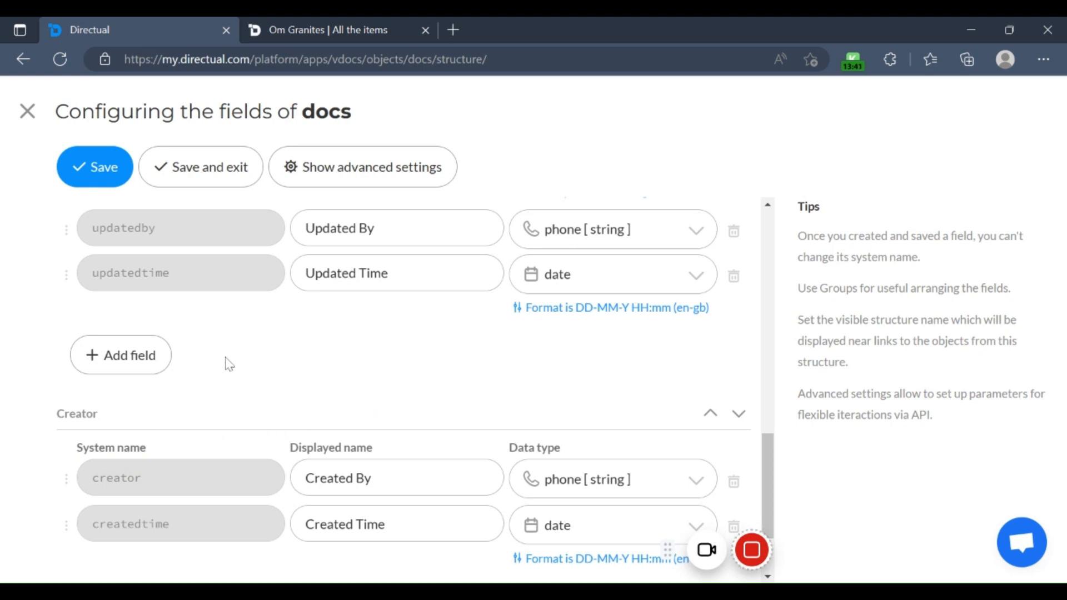
click(135, 367)
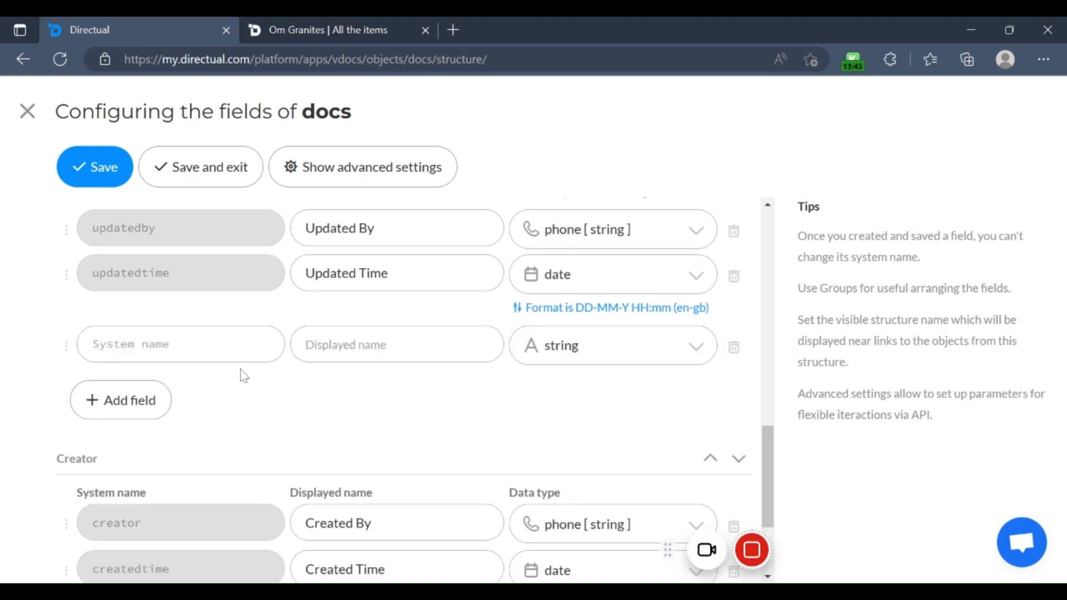
click(242, 349)
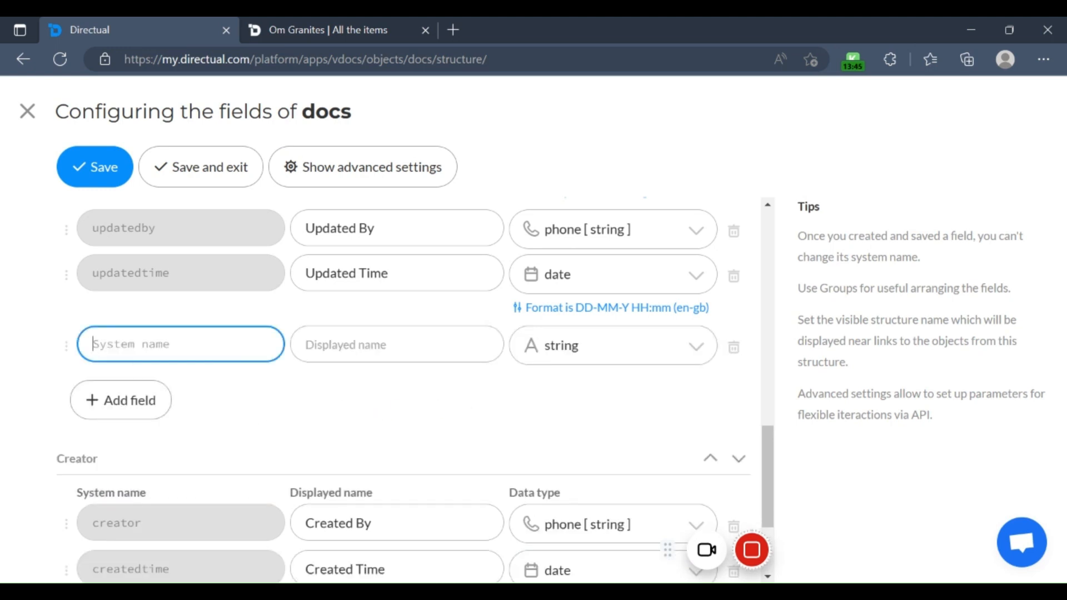
text(updatedplace)
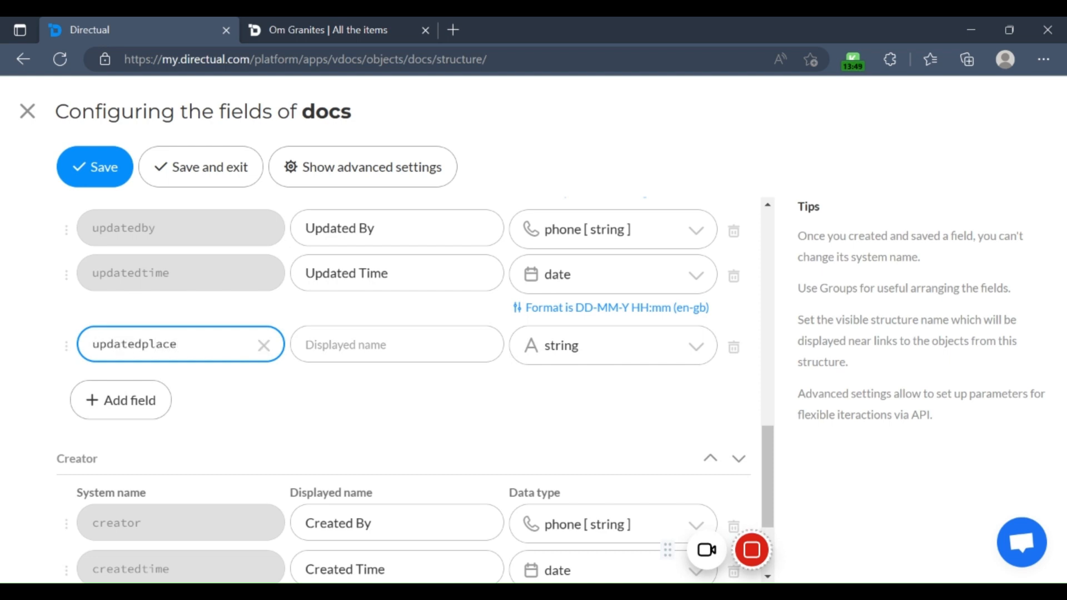
click(397, 345)
text(Updated Place)
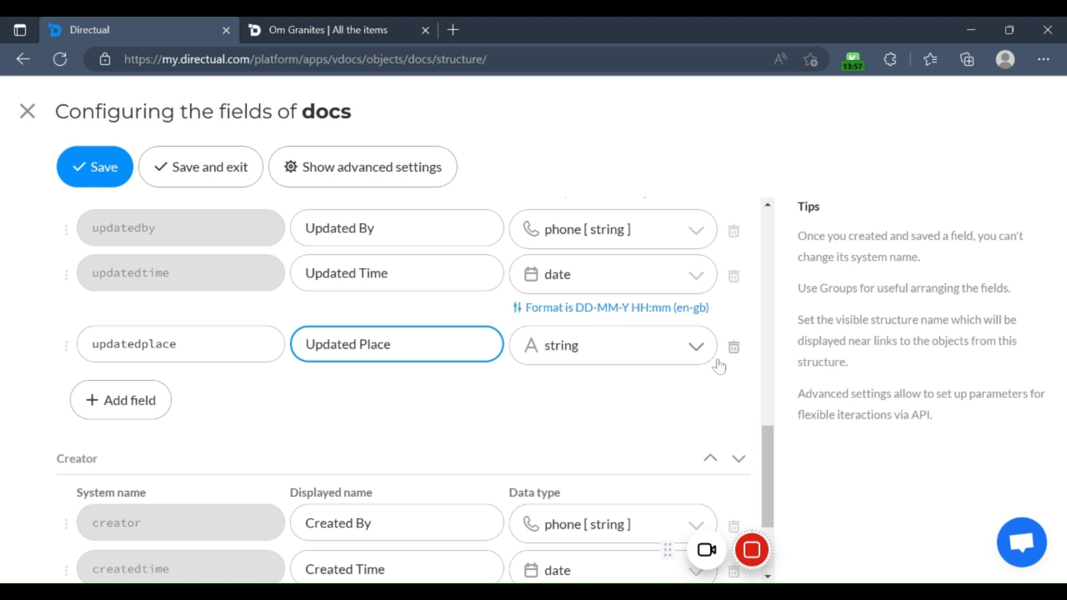
Step: Examine the available data types for the Updated Place field, from string and number types to file and json types
click(695, 353)
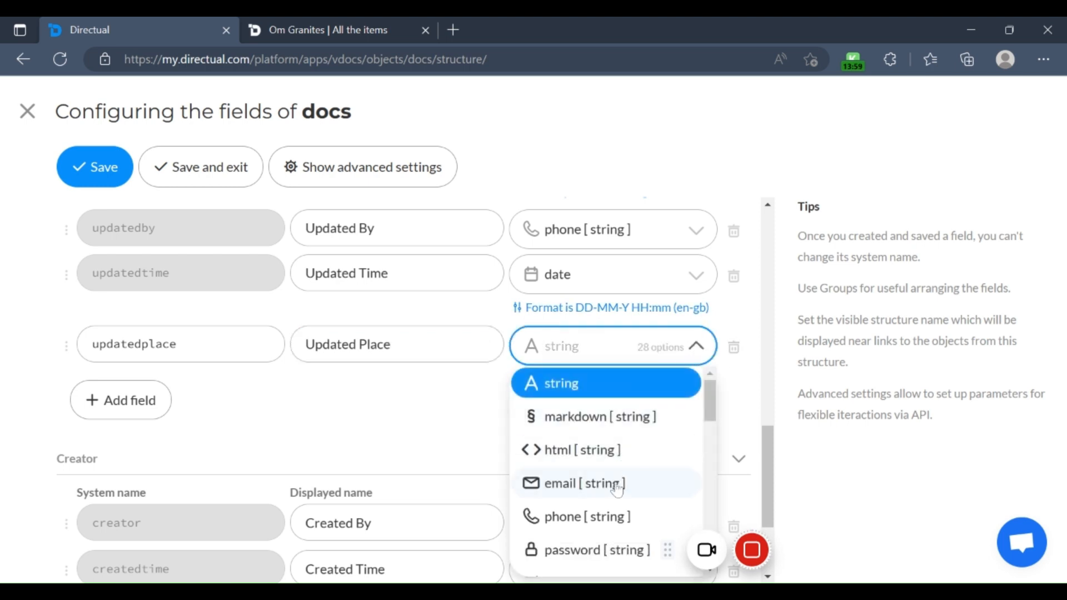
scroll(617, 501, down, 1)
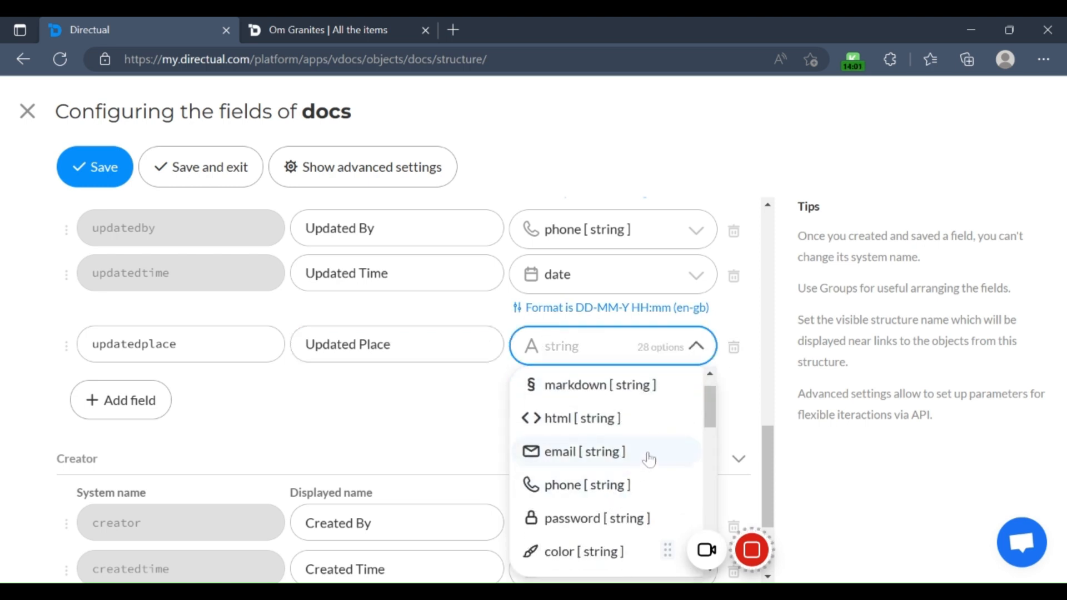
scroll(650, 459, down, 1)
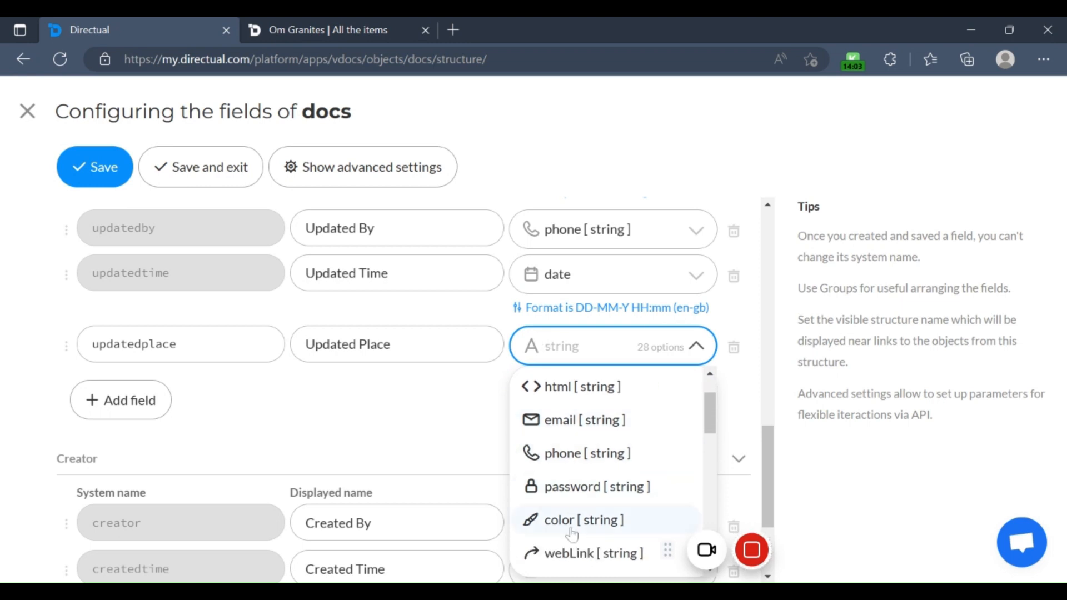
scroll(606, 520, down, 1)
scroll(603, 522, down, 4)
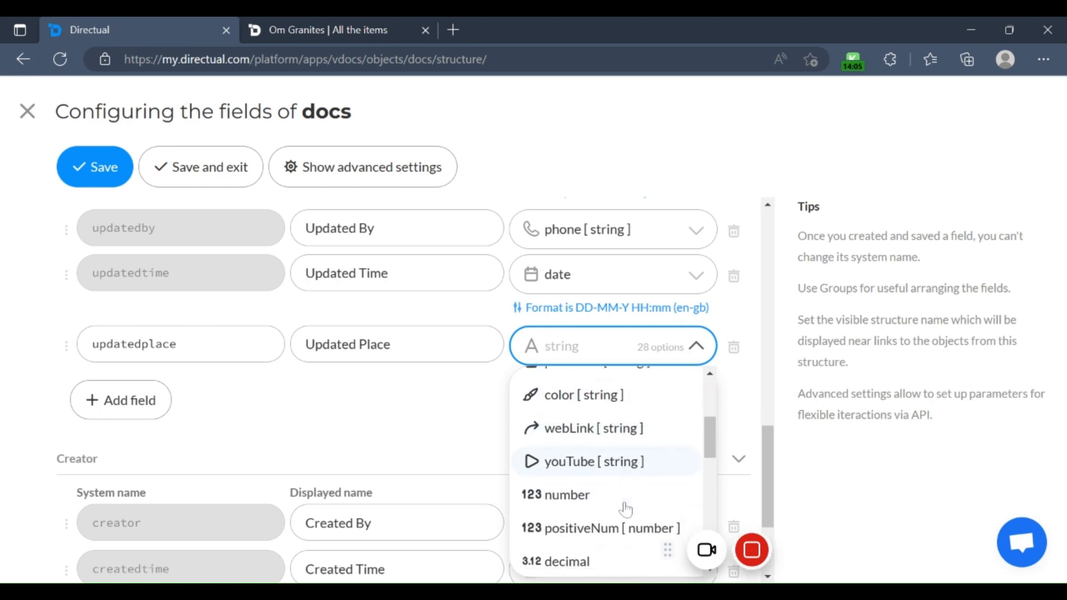
scroll(611, 506, down, 5)
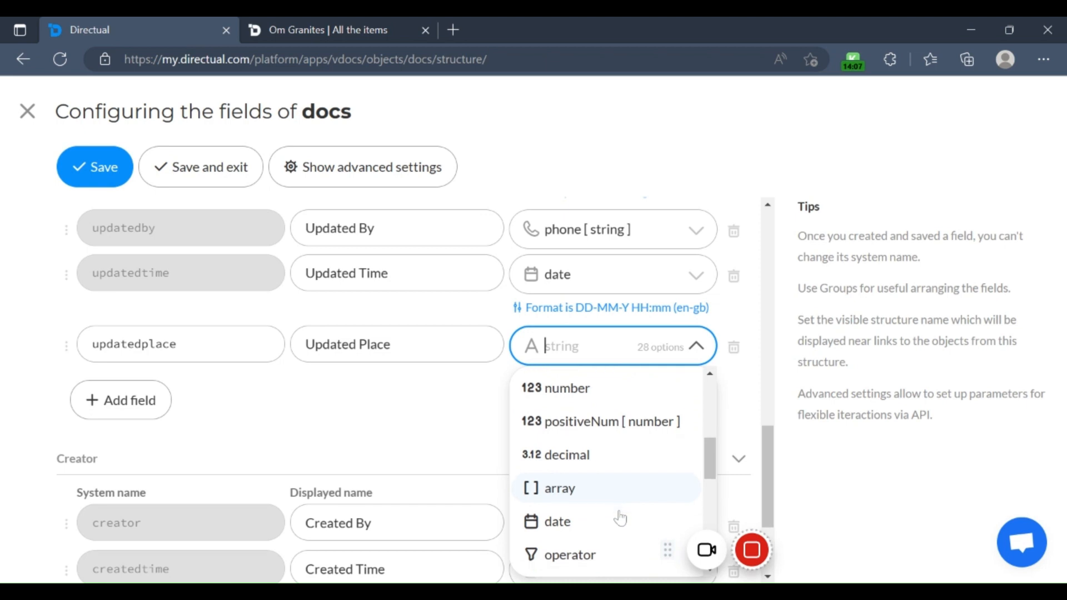
scroll(636, 506, down, 3)
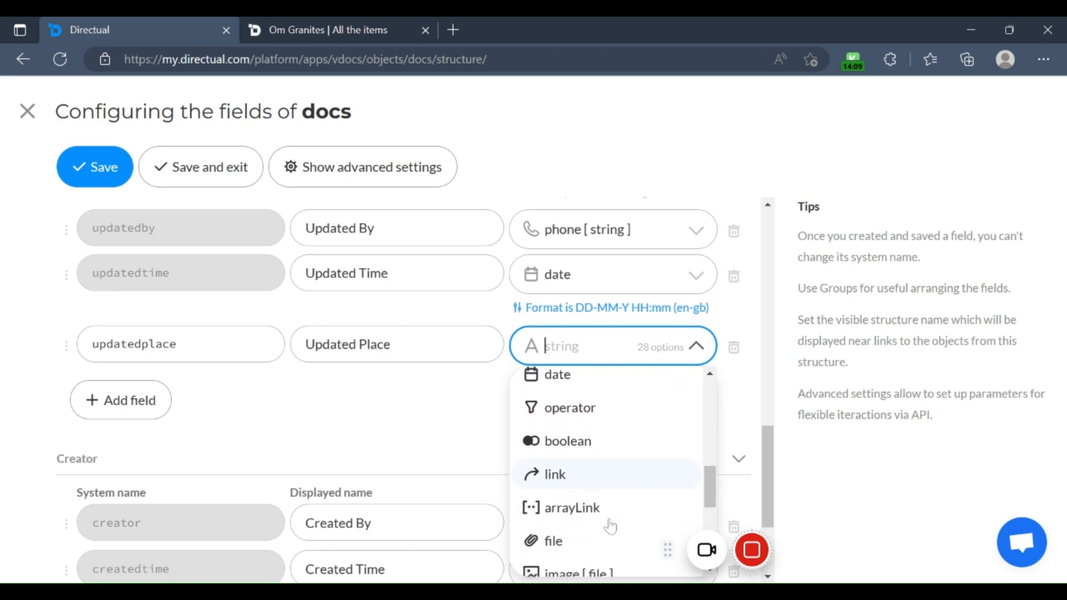
scroll(635, 506, down, 1)
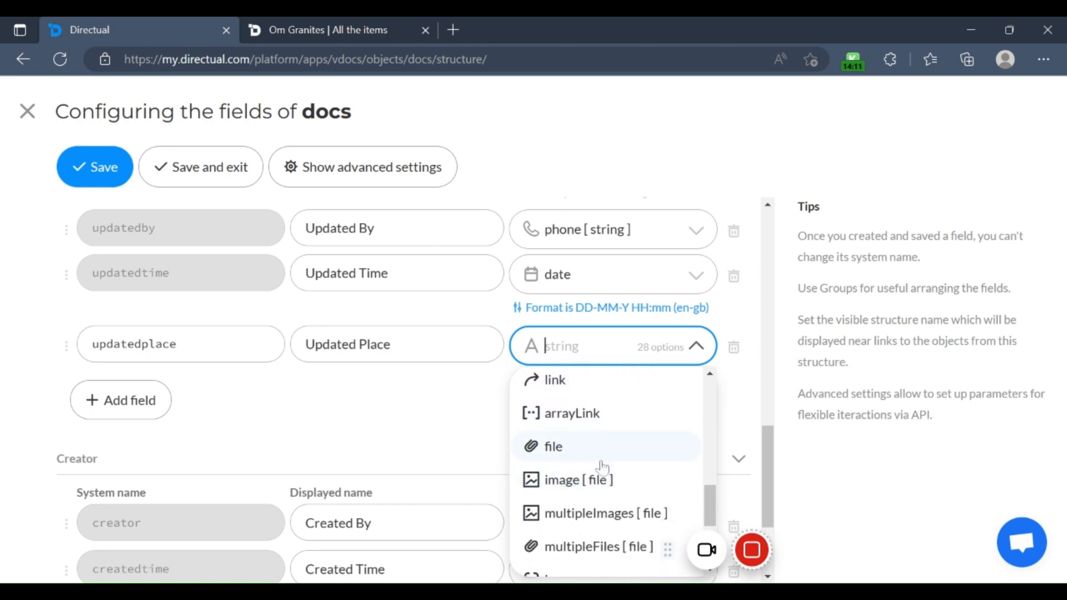
scroll(622, 514, down, 1)
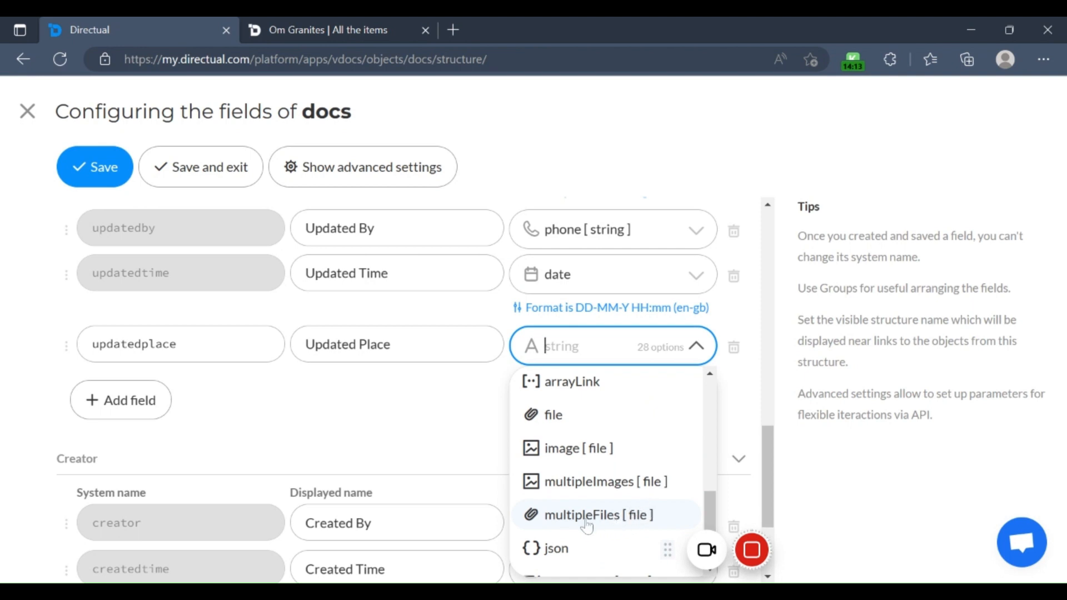
scroll(637, 522, down, 3)
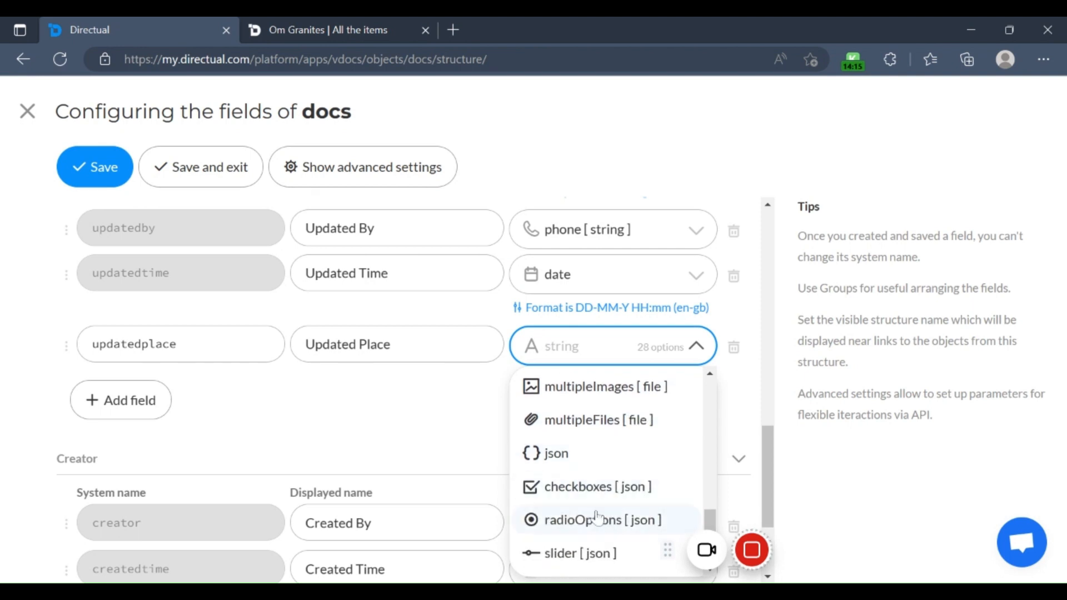
scroll(605, 533, down, 1)
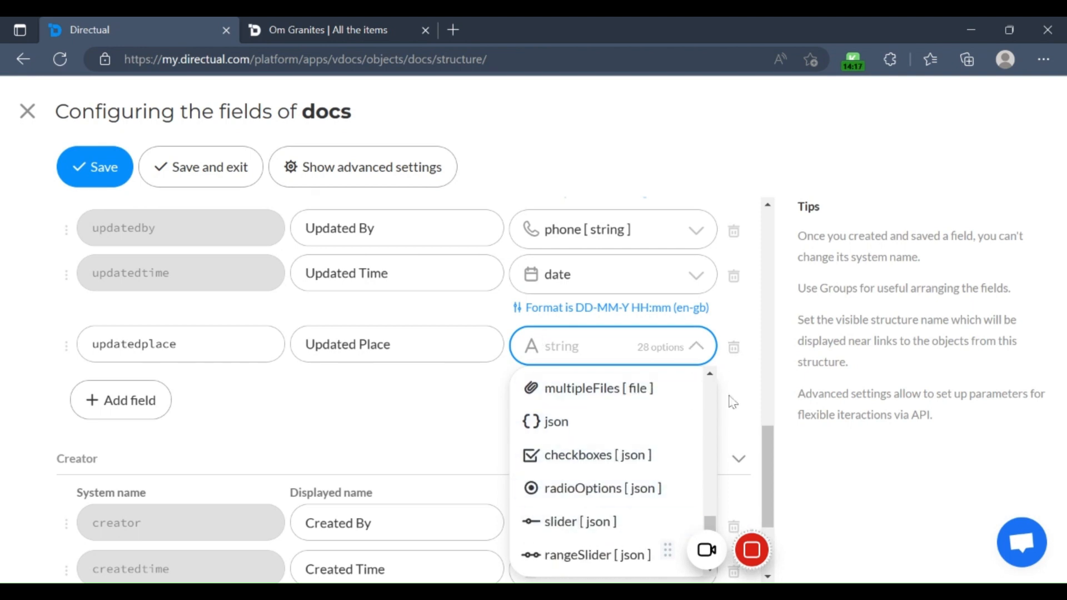
scroll(639, 474, up, 15)
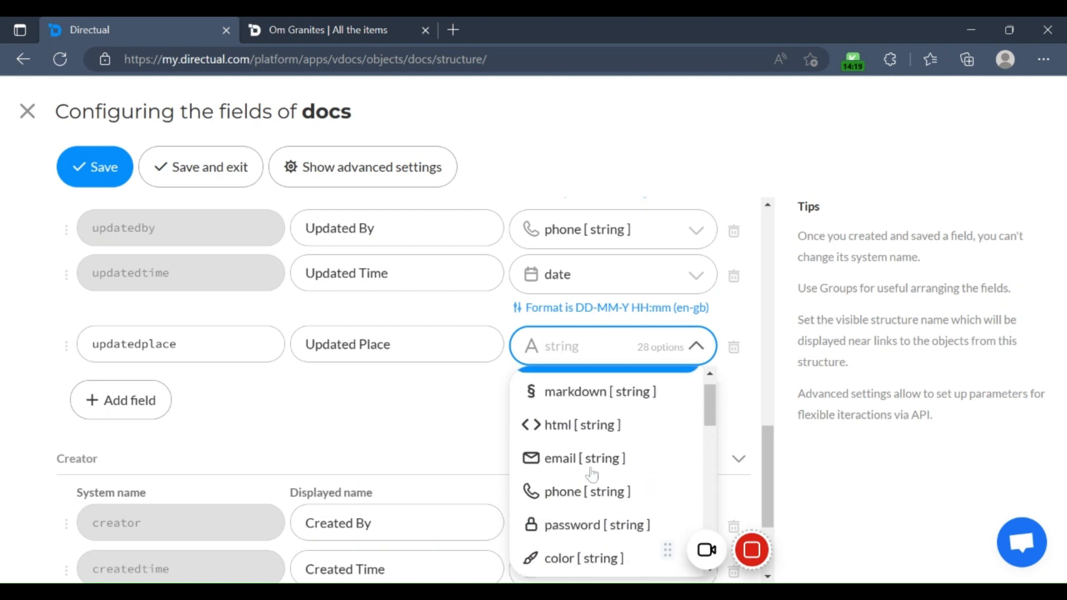
click(573, 392)
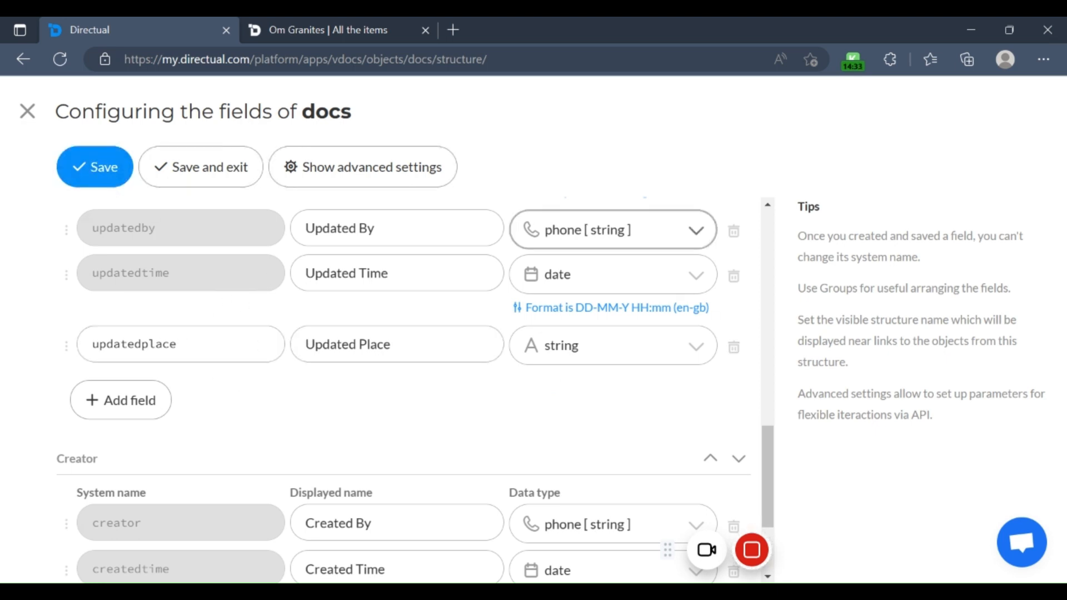
Step: Delete the Updated Place field from the Final group and save the field configuration of docs
click(734, 349)
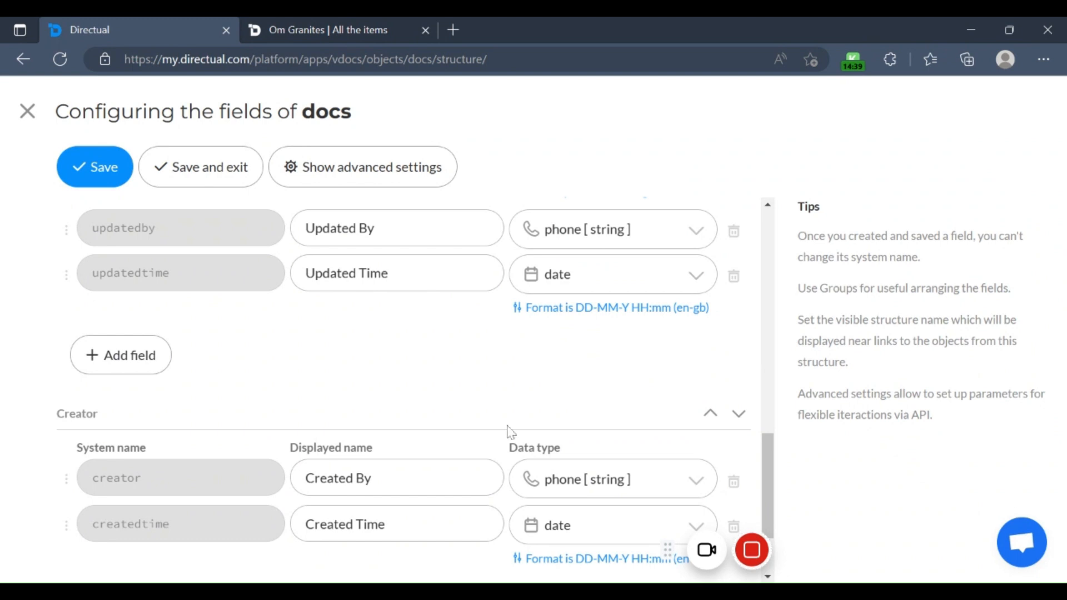
scroll(305, 380, down, 2)
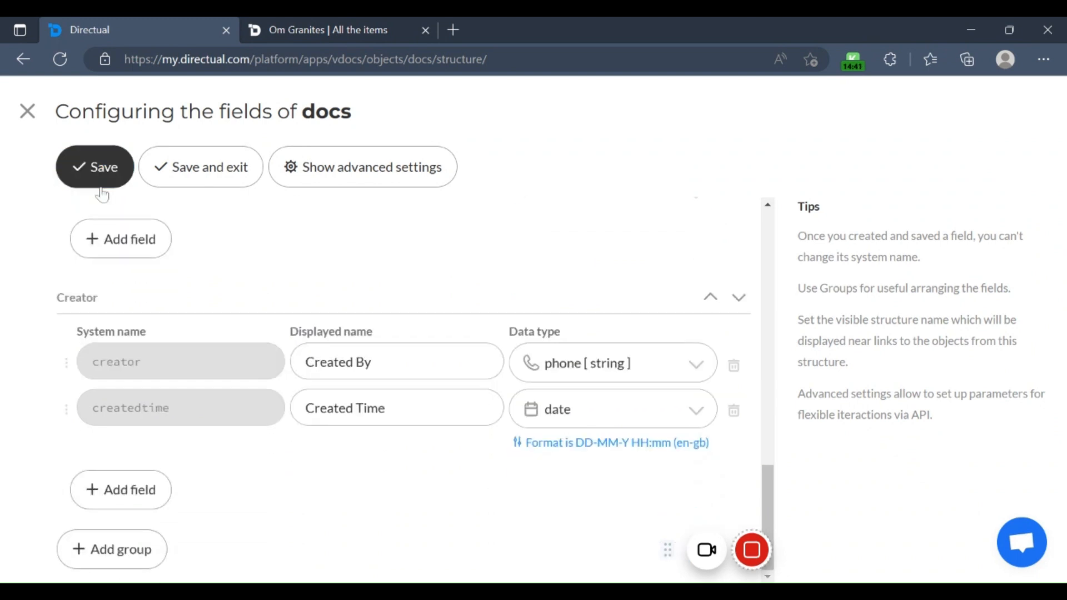
click(102, 188)
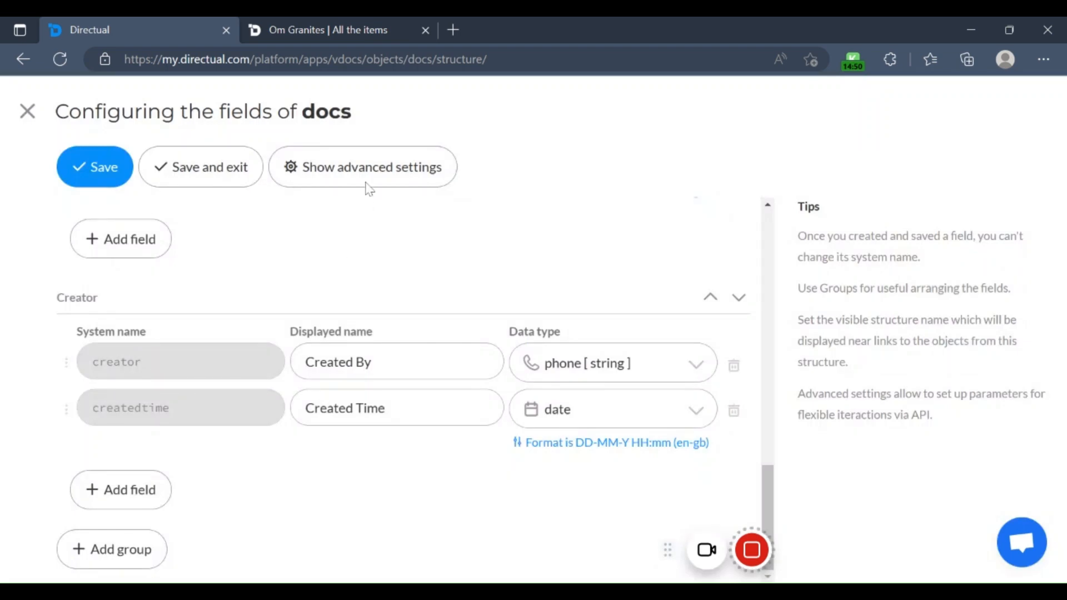
Step: Show the advanced settings of the docs fields, review the sorting options, and hide the advanced settings again
click(362, 176)
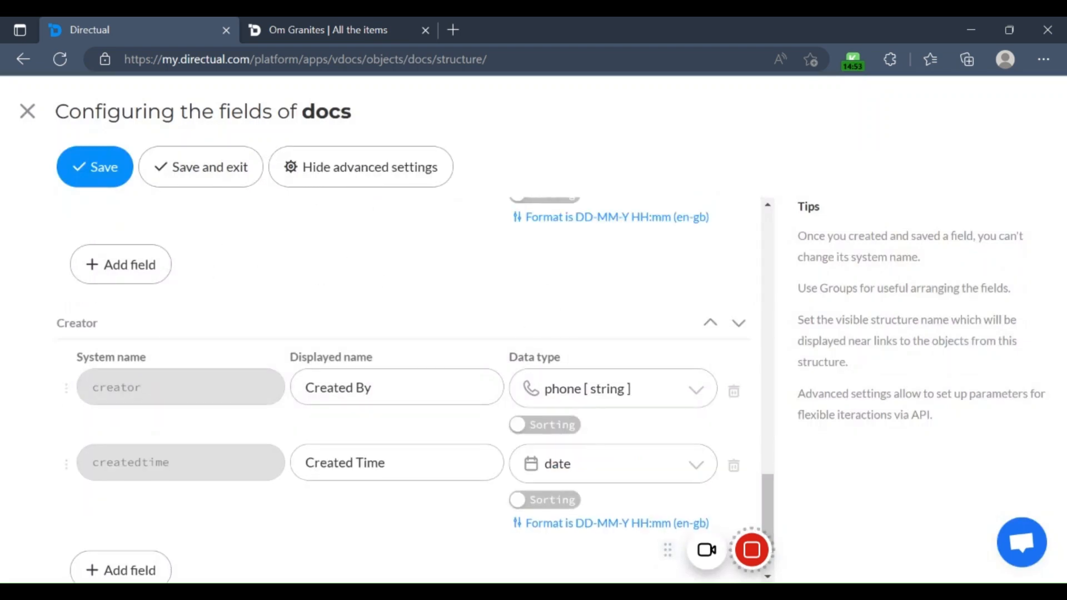
scroll(478, 465, up, 3)
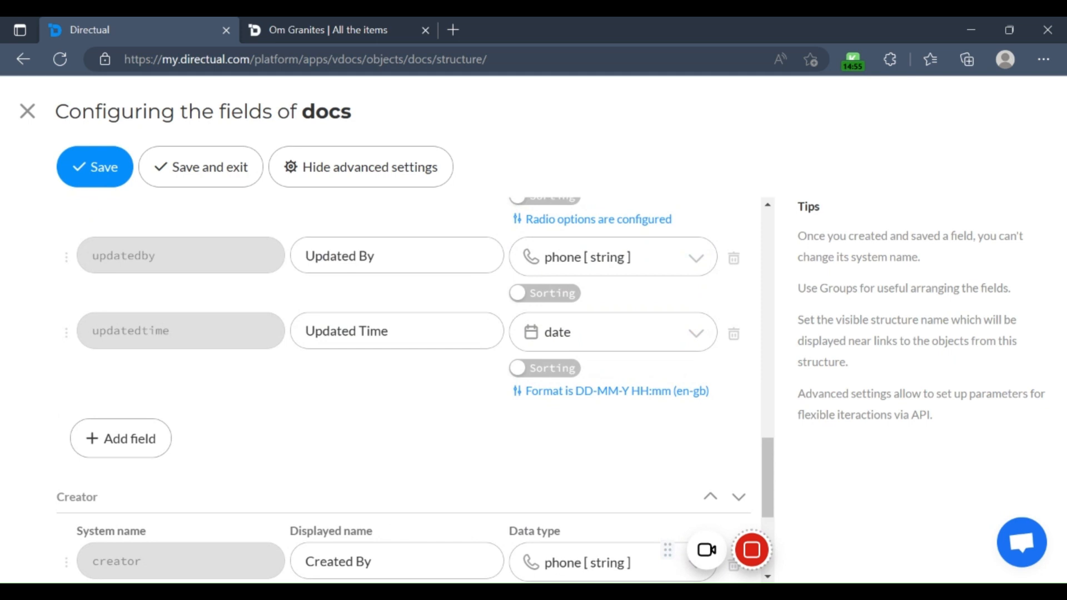
click(378, 185)
scroll(341, 389, down, 2)
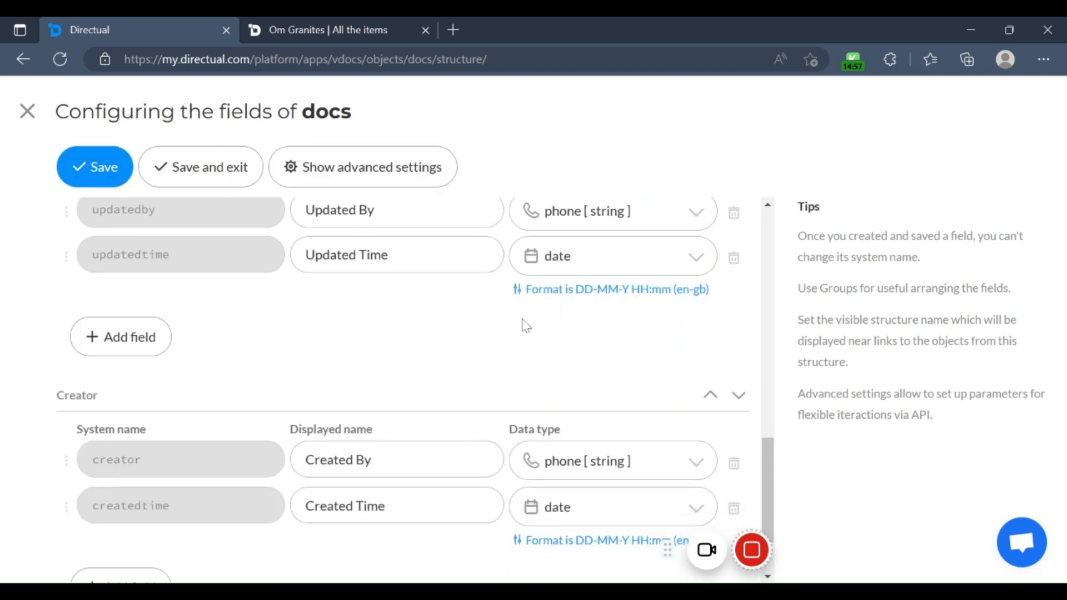
Step: Close the docs field configuration and review the items table and its other available actions
click(28, 115)
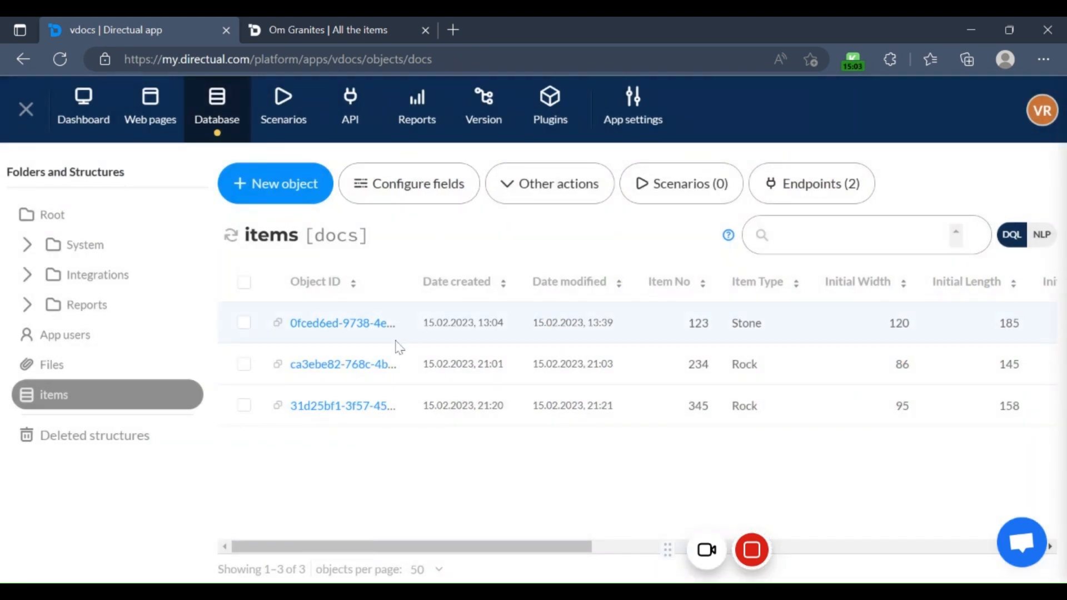
drag(447, 549, 364, 514)
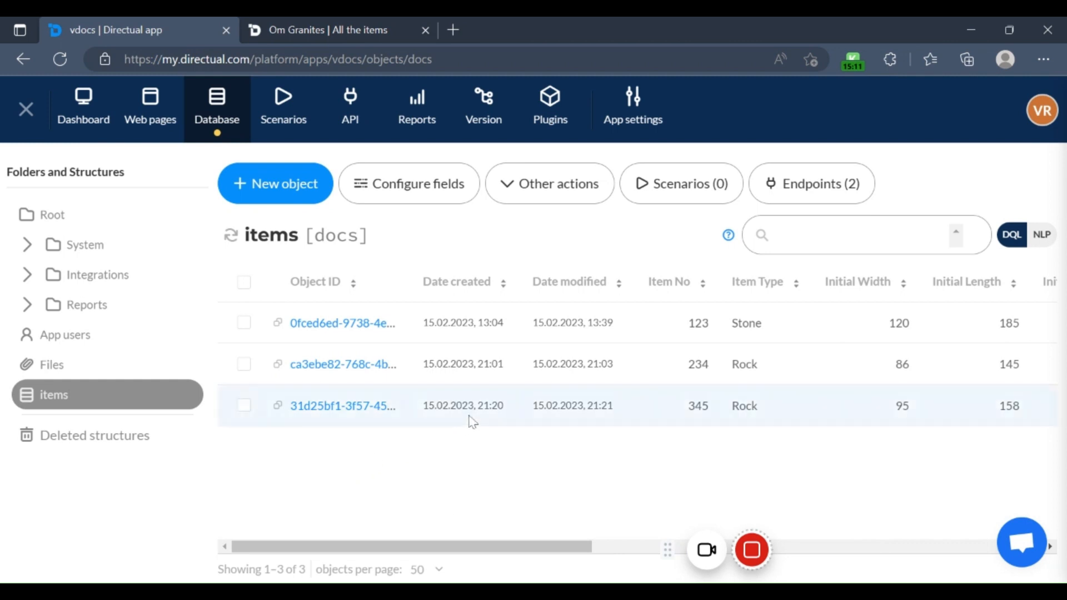
click(516, 196)
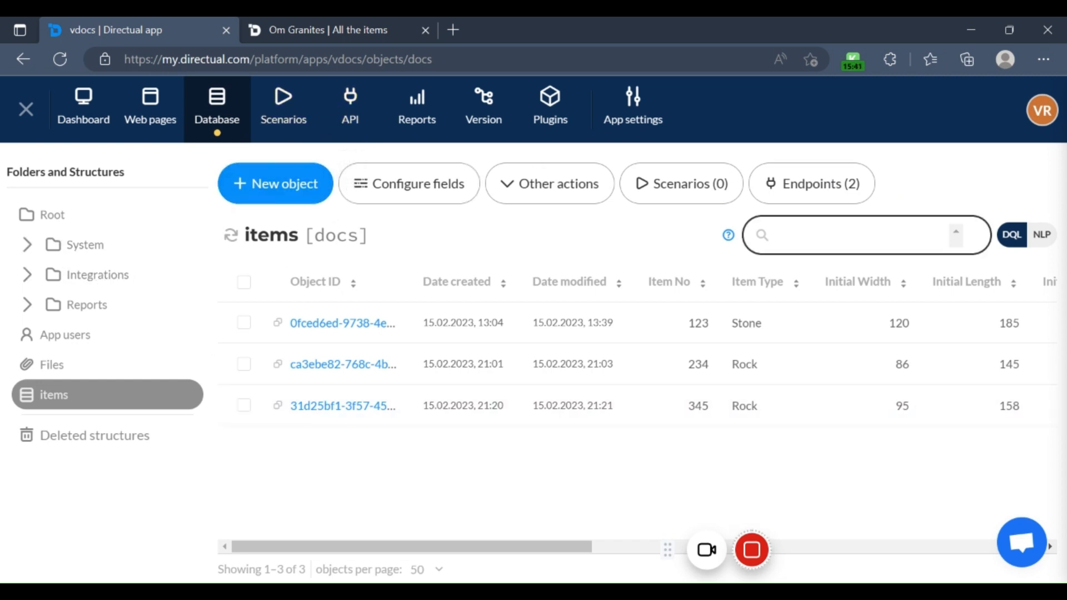
Step: Expand the System, Integrations and Reports folders of the database and examine the structures they contain
click(22, 244)
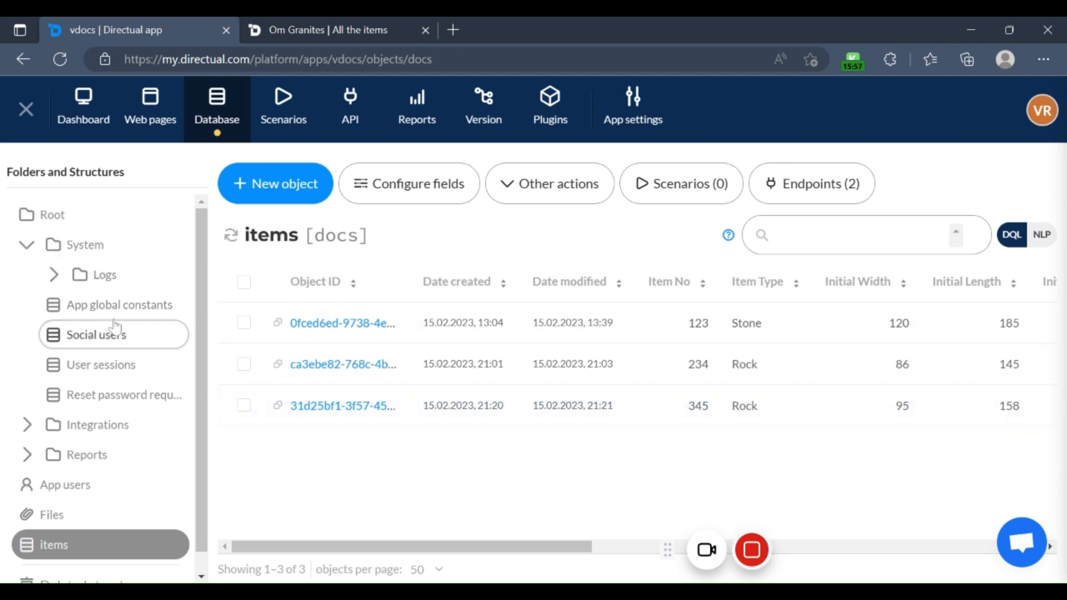
scroll(121, 396, down, 1)
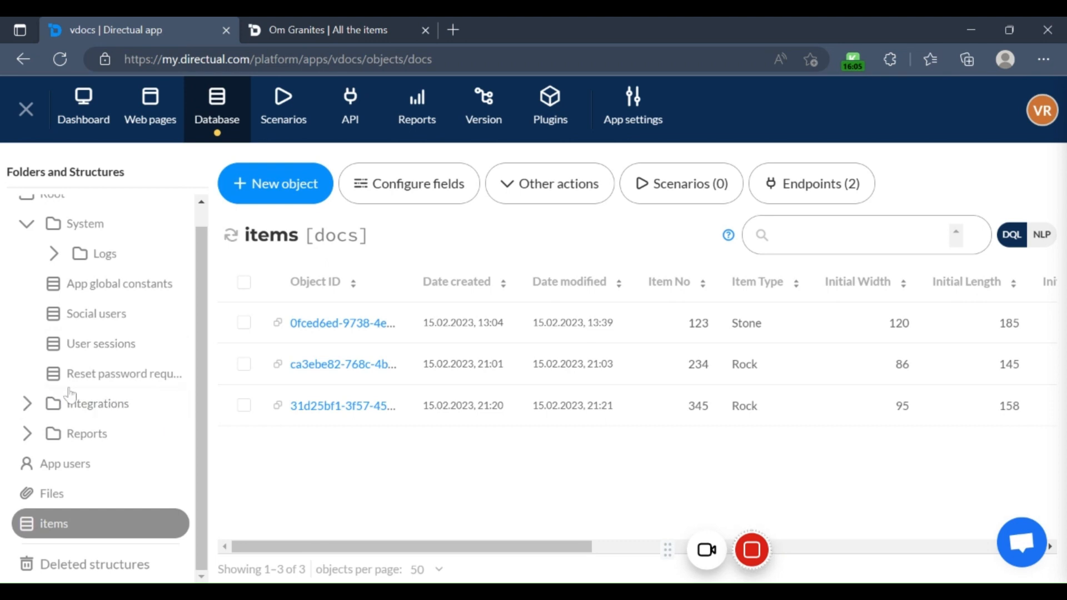
click(84, 404)
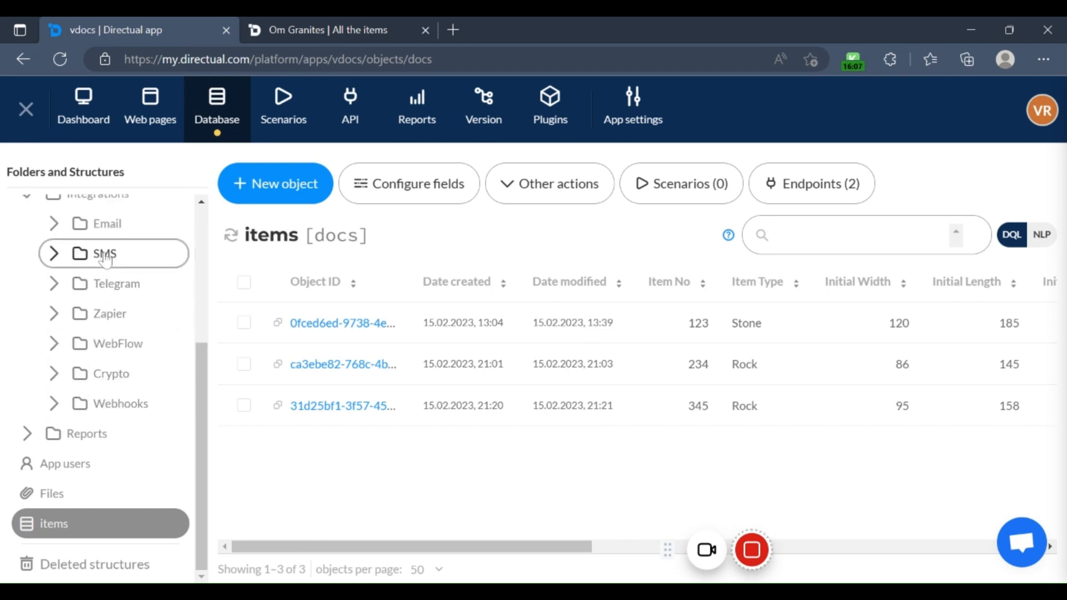
scroll(106, 257, up, 1)
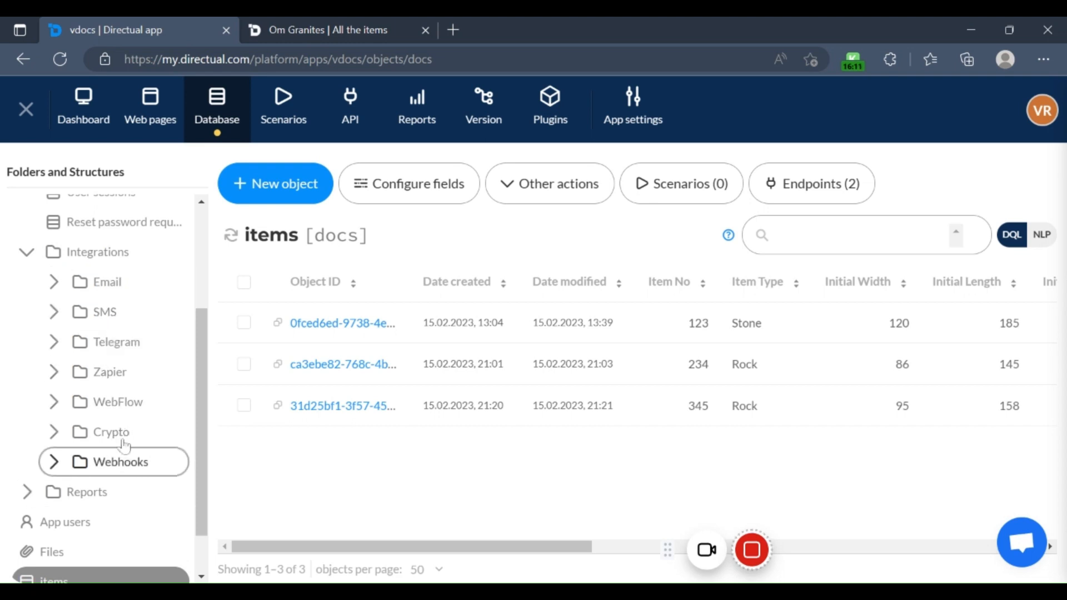
scroll(98, 432, down, 1)
scroll(97, 423, up, 1)
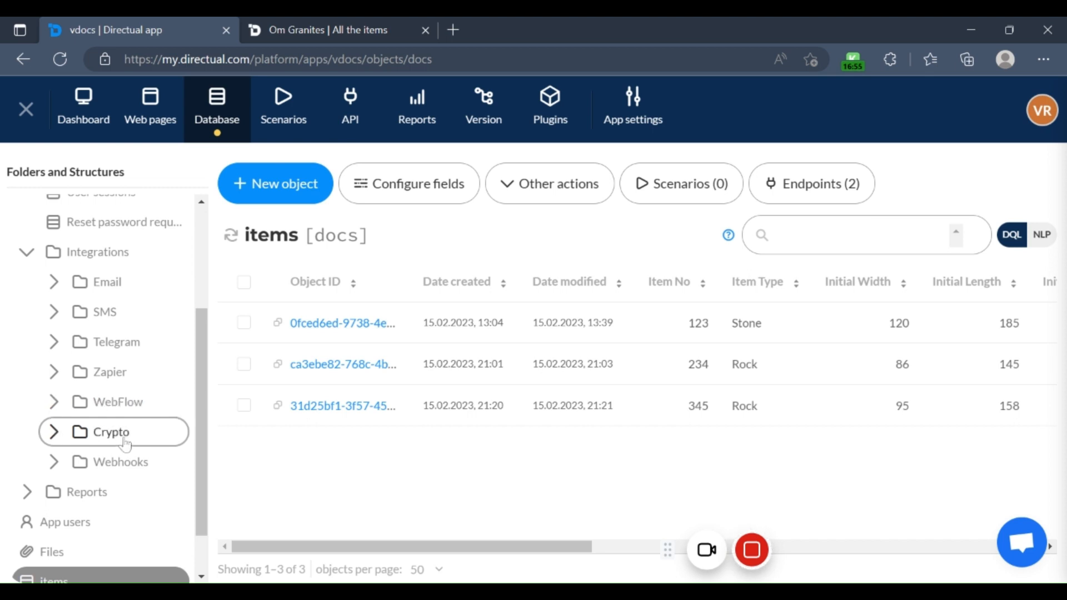
click(28, 497)
scroll(113, 498, down, 1)
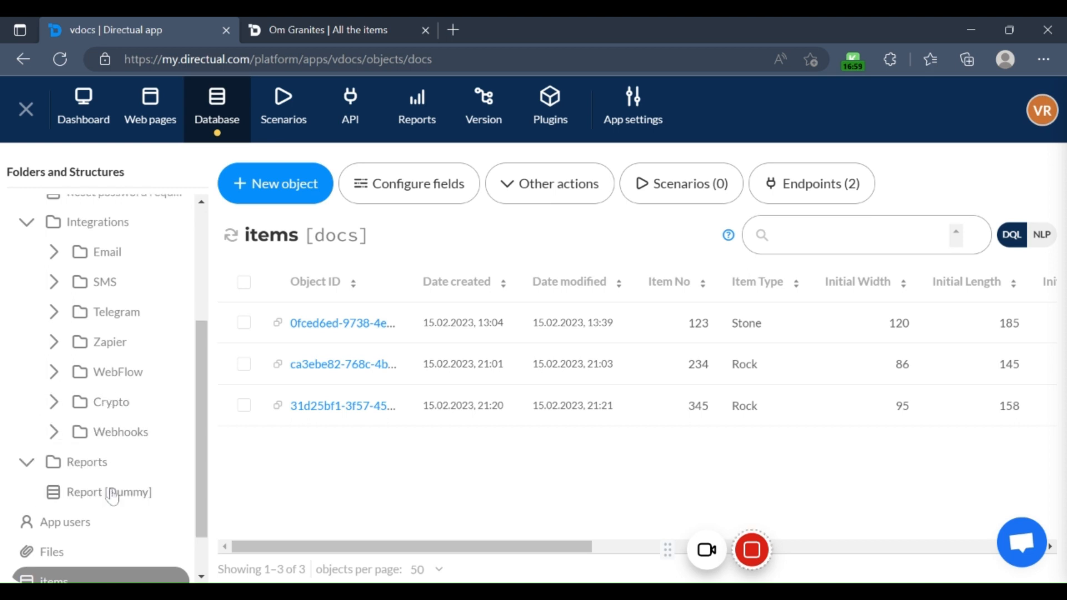
scroll(105, 478, down, 2)
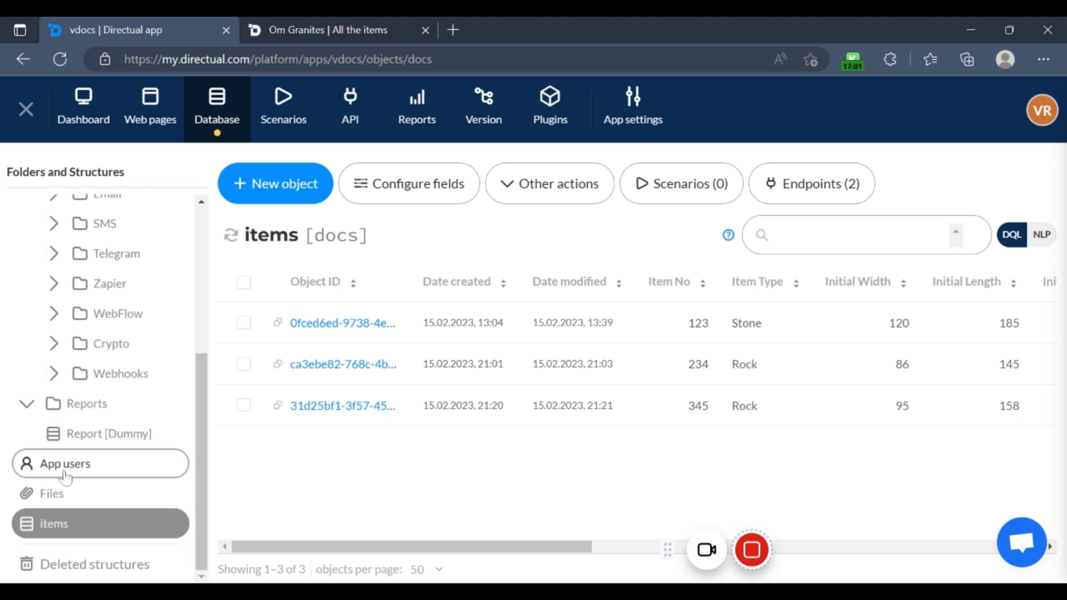
Step: Open the App users structure and review all its columns, from Object ID and Roles through dateCreated
click(64, 474)
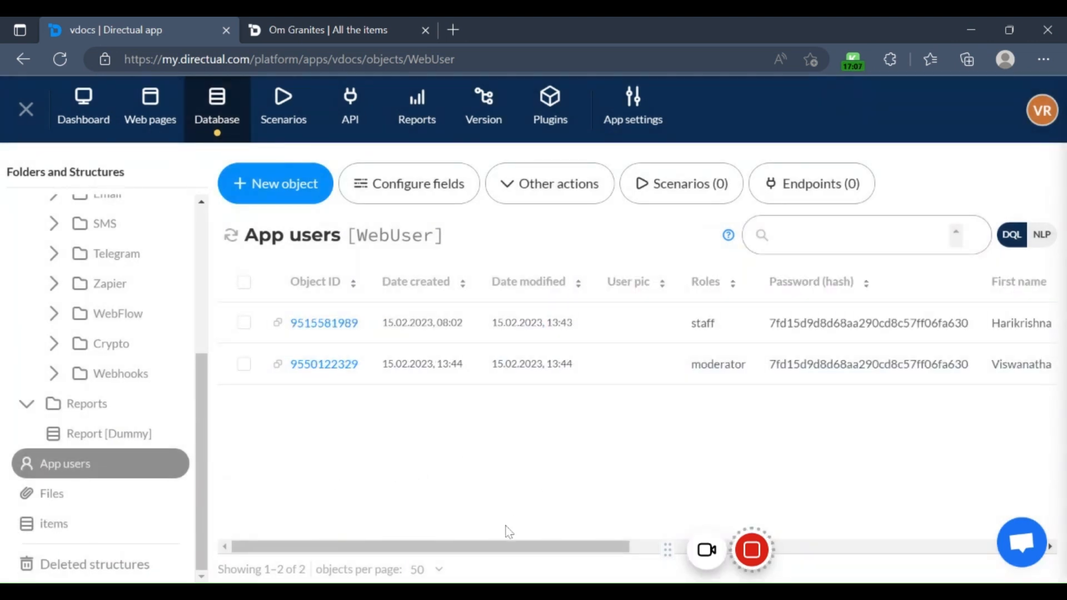
drag(496, 548, 465, 545)
drag(488, 546, 954, 532)
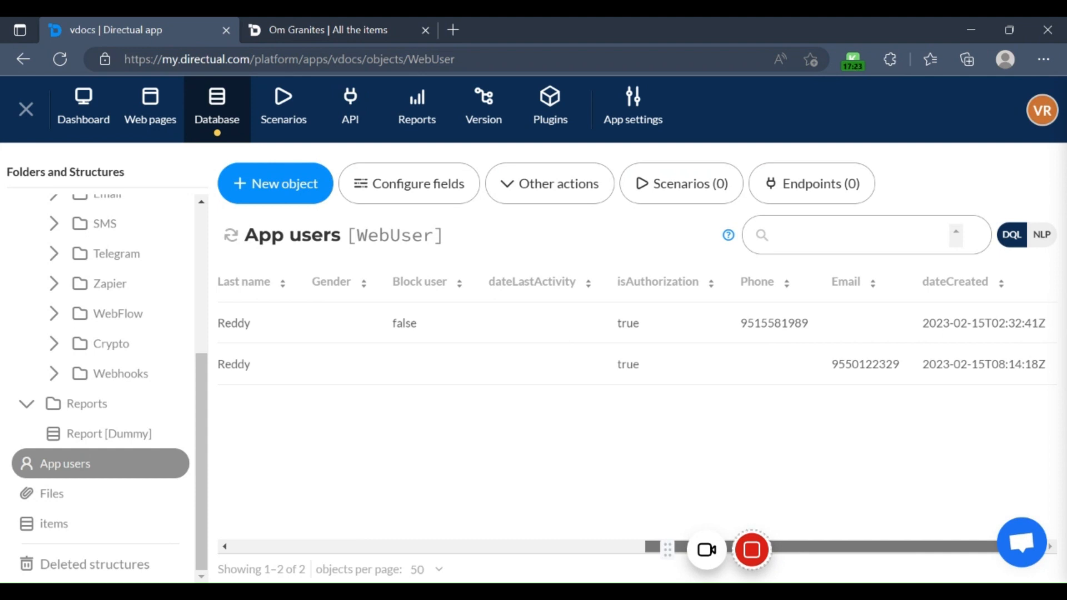
drag(912, 528, 382, 524)
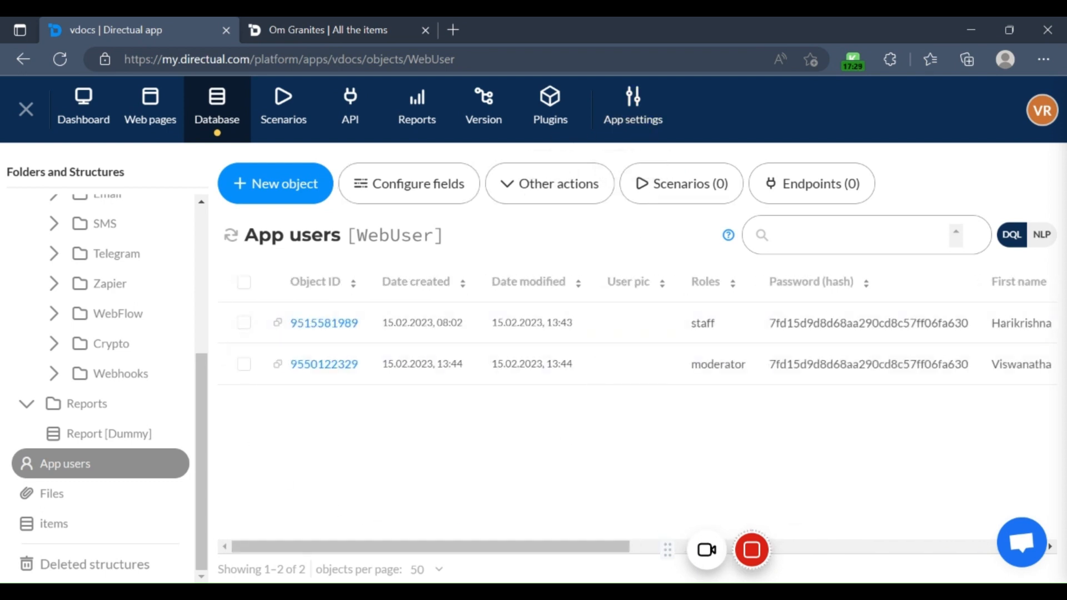
Step: Return to the items structure and collapse the System, Integrations and Reports folders in the structure tree
click(72, 493)
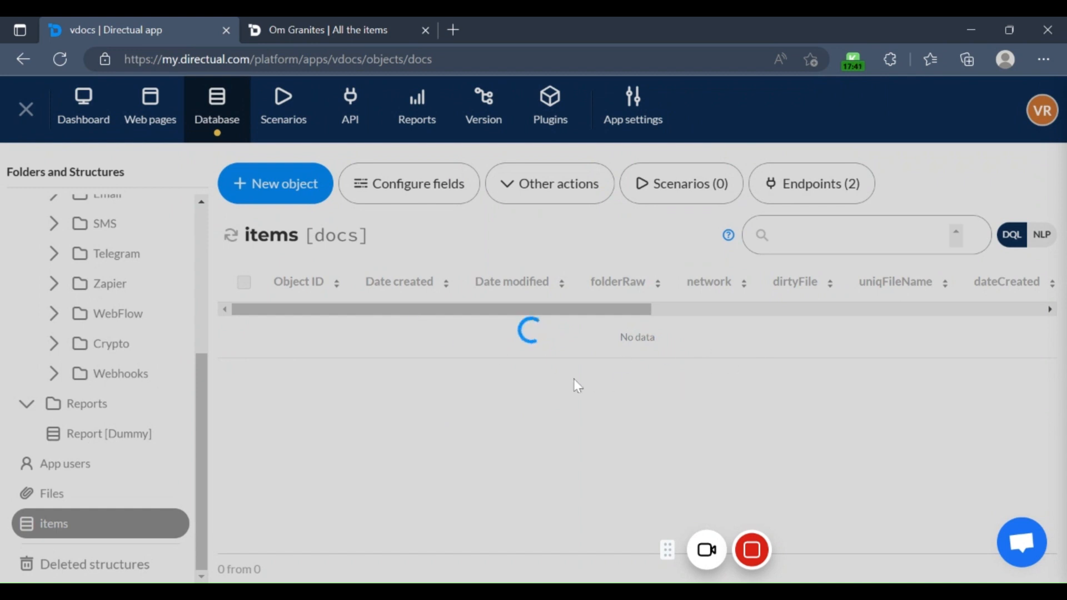
scroll(108, 368, up, 5)
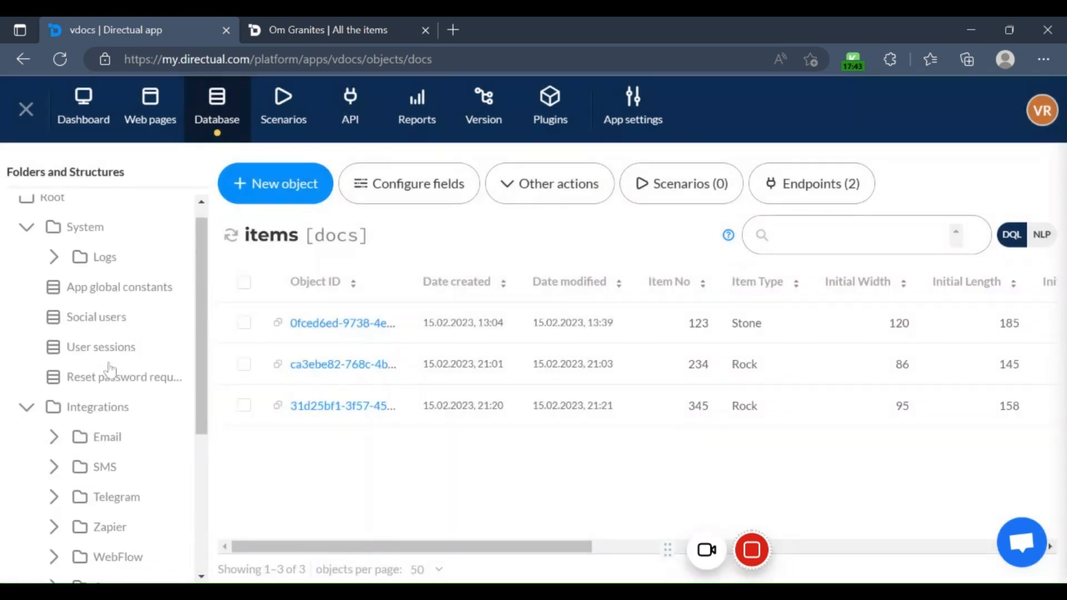
click(31, 250)
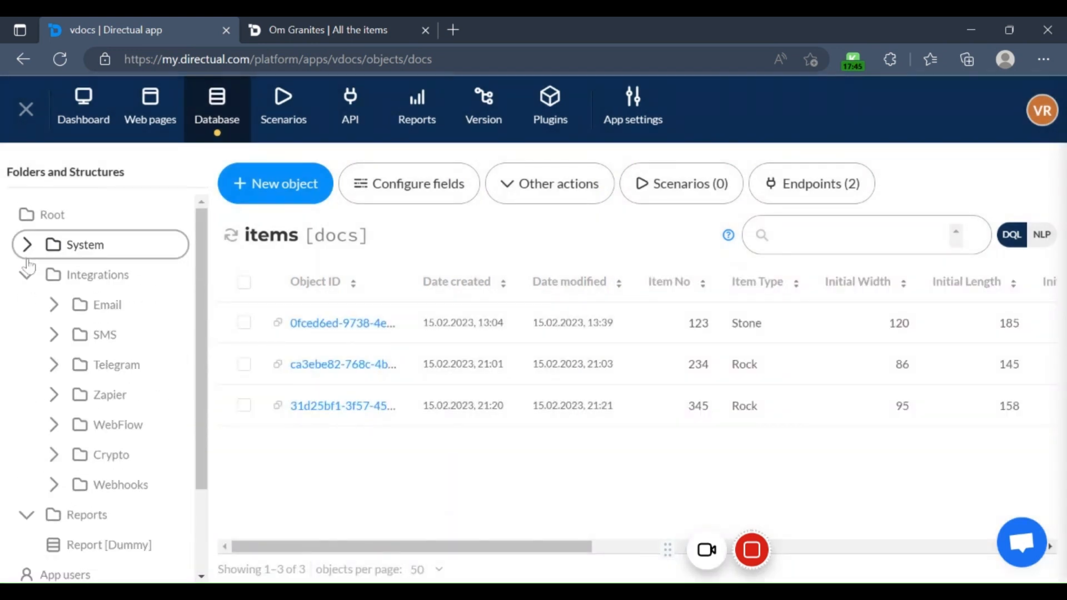
click(28, 278)
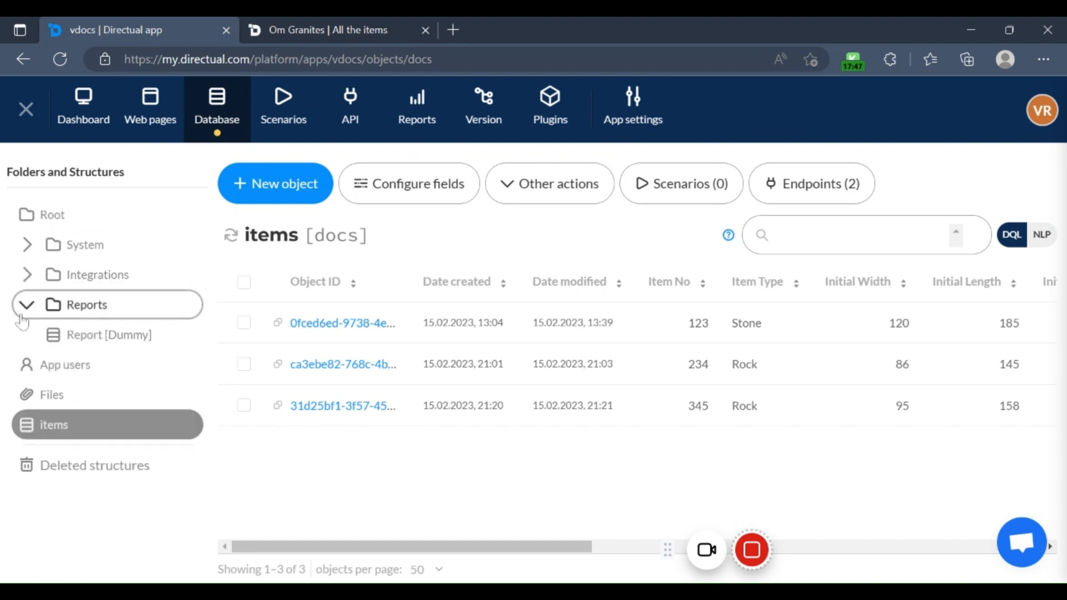
click(27, 306)
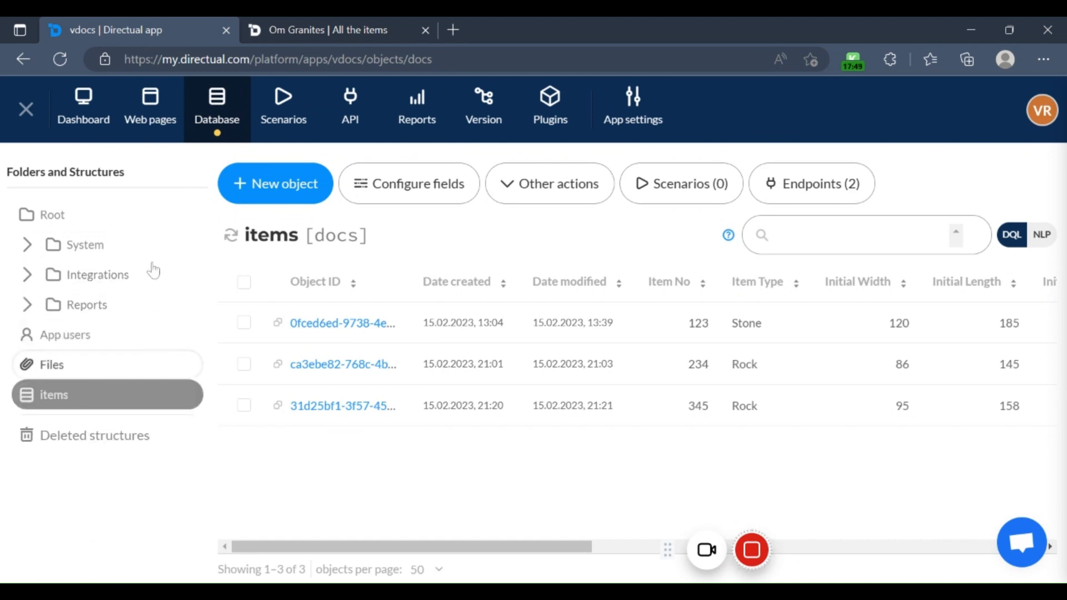
Step: Go to the app's API-endpoints and start configuring a new API-endpoint
click(354, 120)
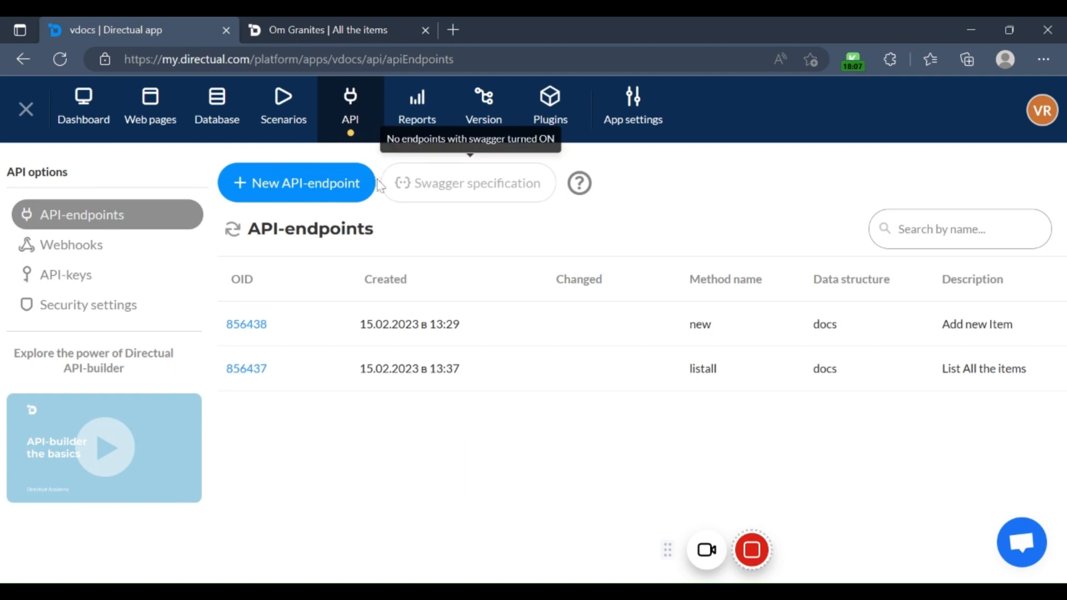
click(320, 186)
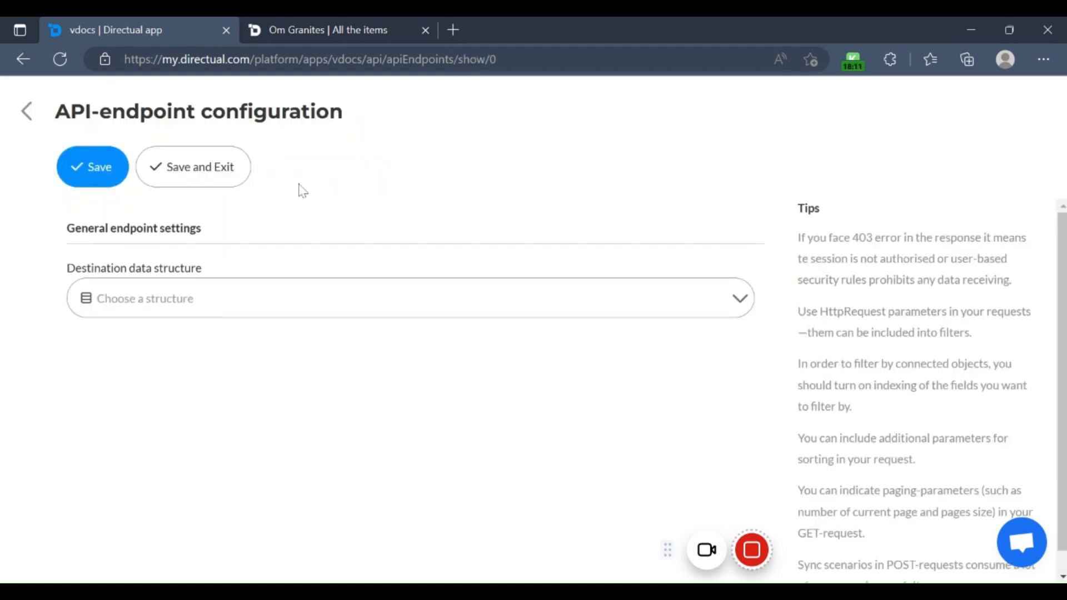
click(742, 300)
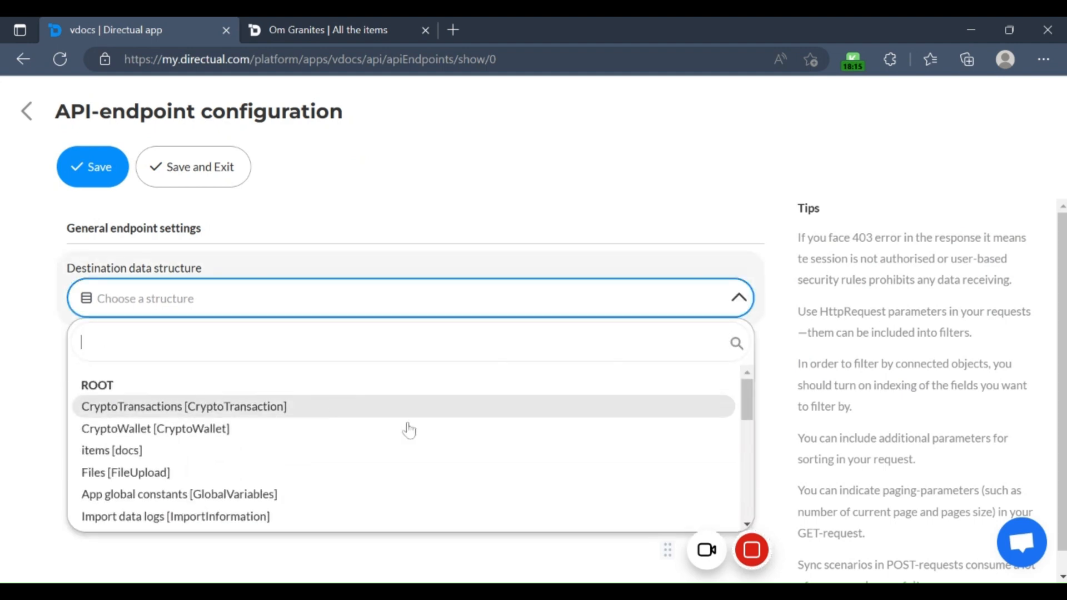
mouse_move(810, 550)
click(846, 551)
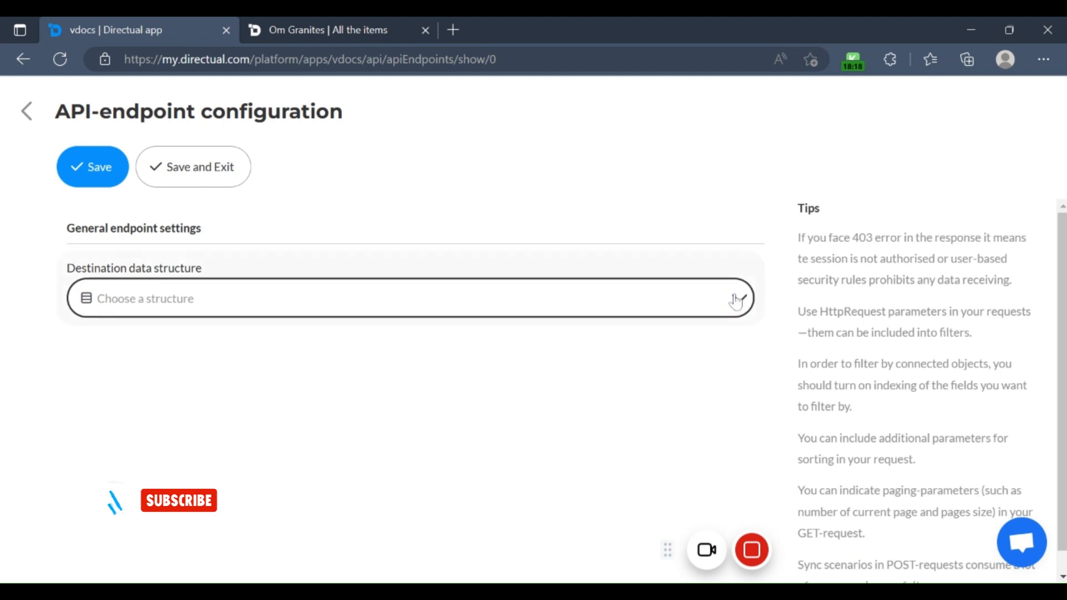
Step: Review the available destination data structures and choose items [docs] for the endpoint
click(737, 300)
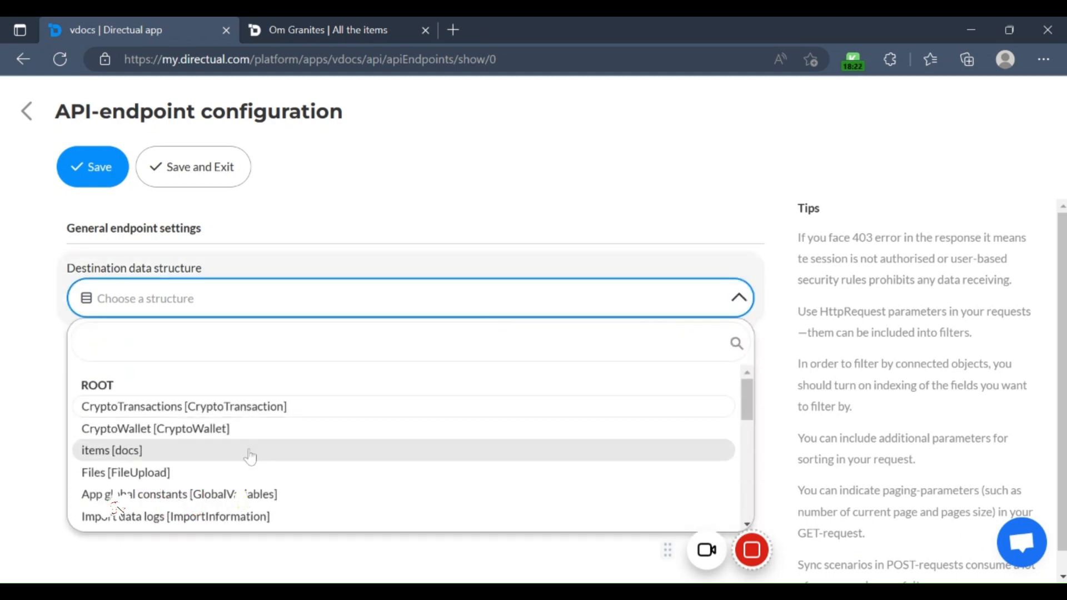
scroll(250, 457, down, 1)
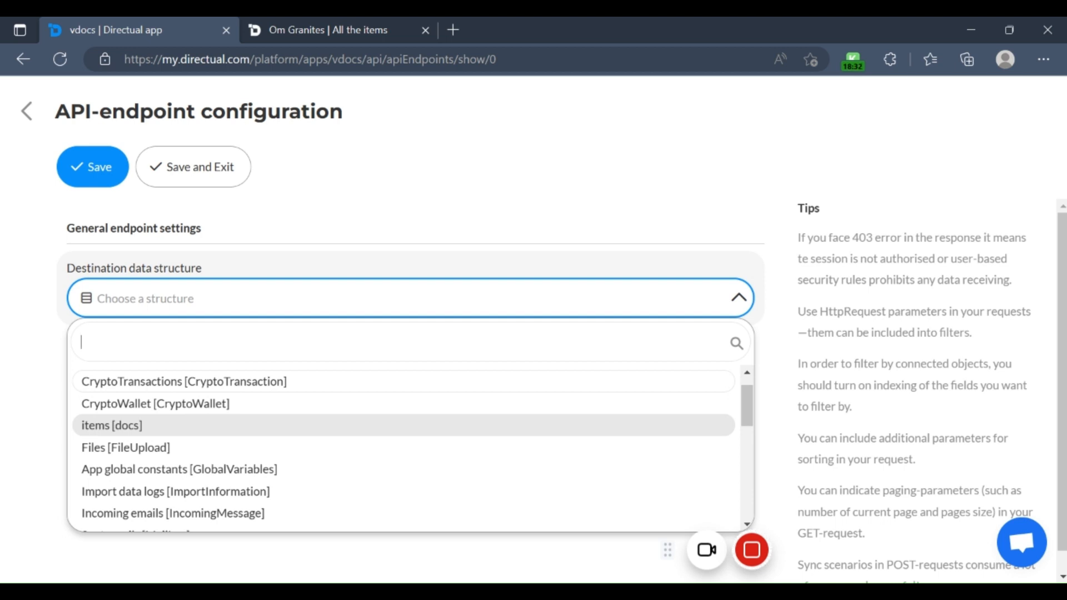
scroll(249, 446, down, 3)
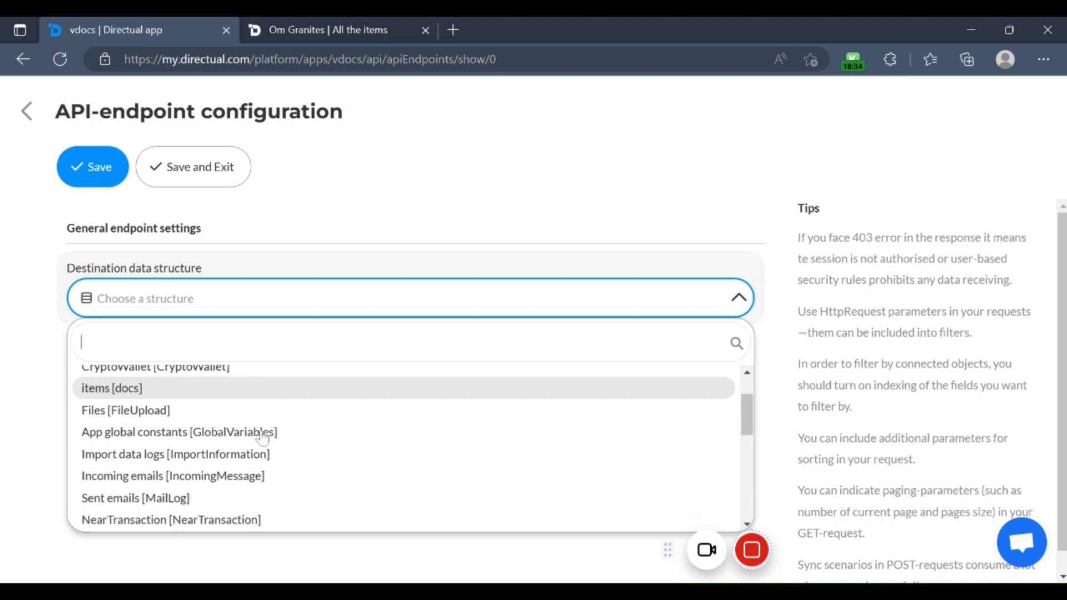
scroll(249, 446, down, 5)
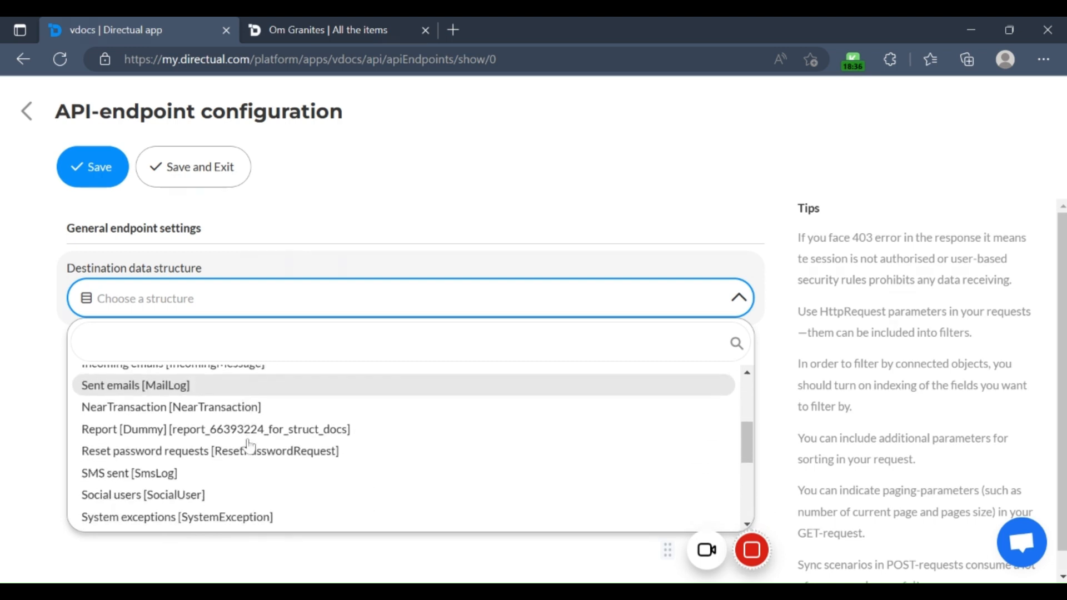
scroll(245, 473, down, 2)
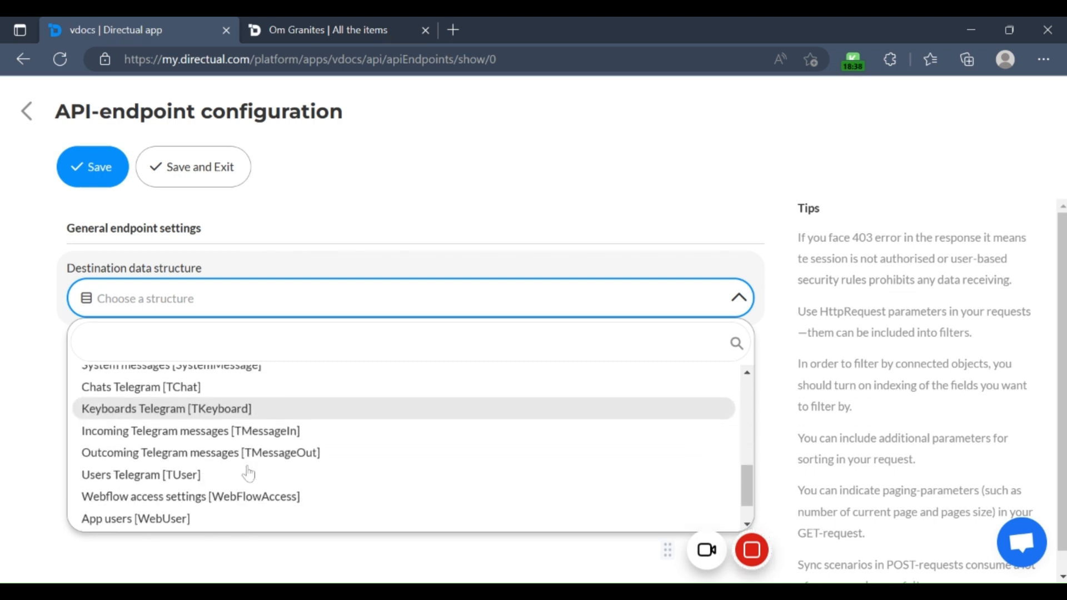
scroll(253, 474, down, 2)
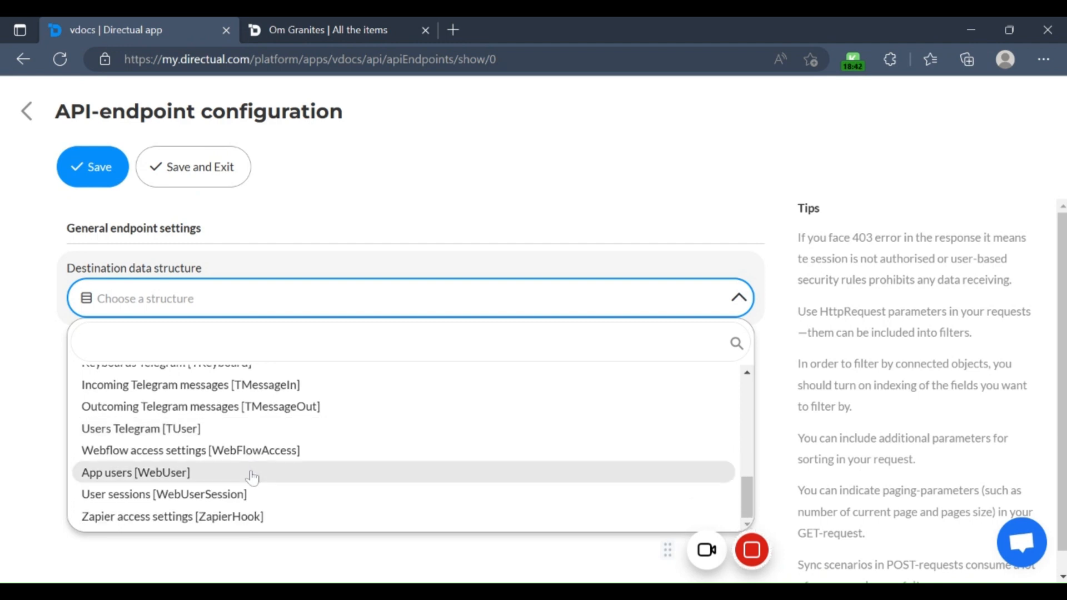
scroll(251, 475, up, 2)
scroll(253, 431, up, 8)
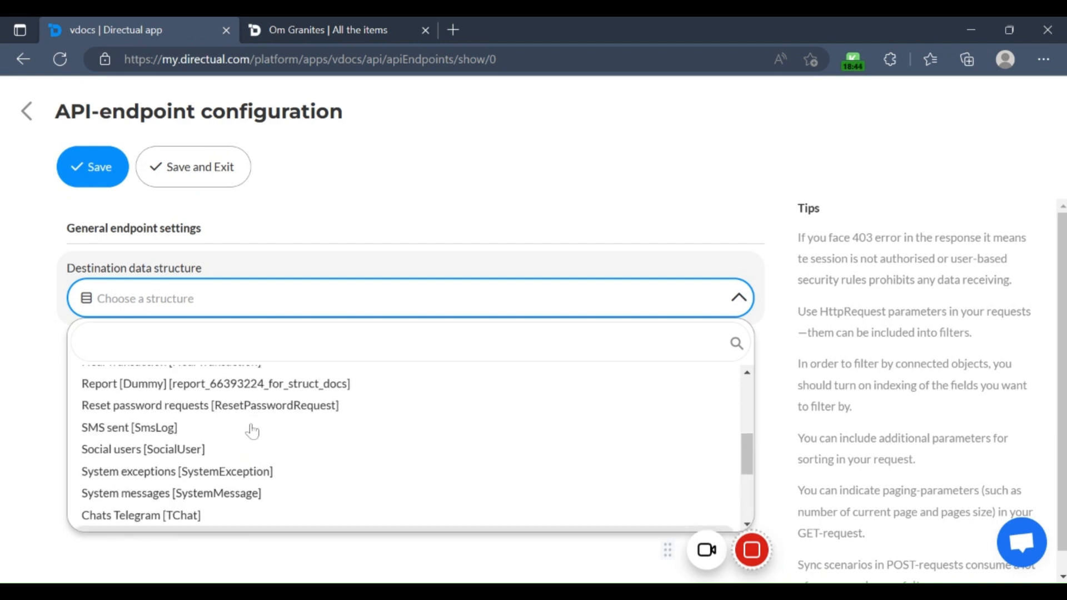
scroll(239, 421, up, 1)
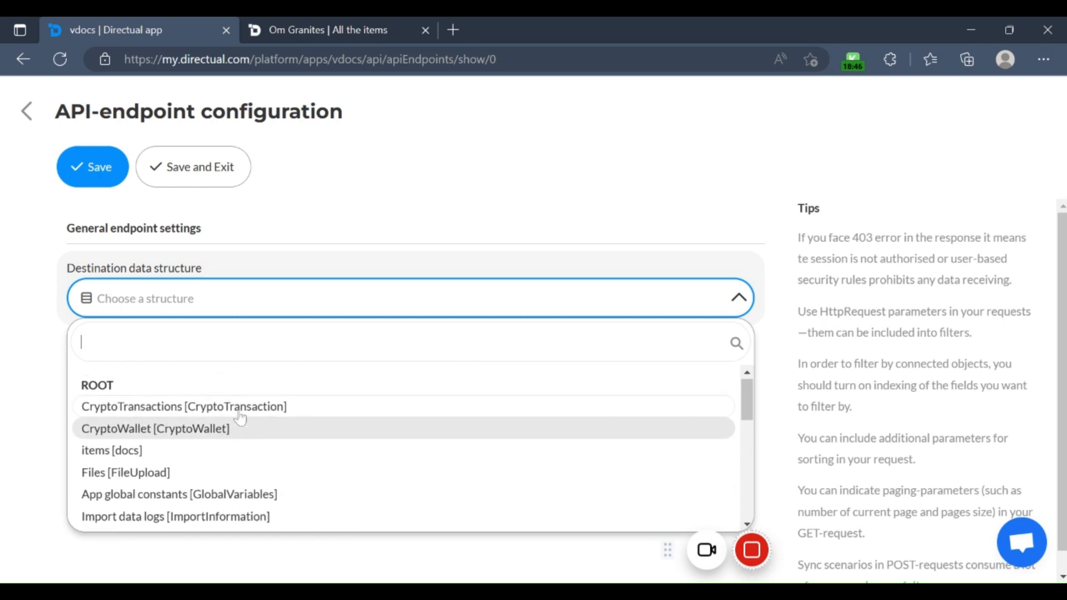
click(126, 461)
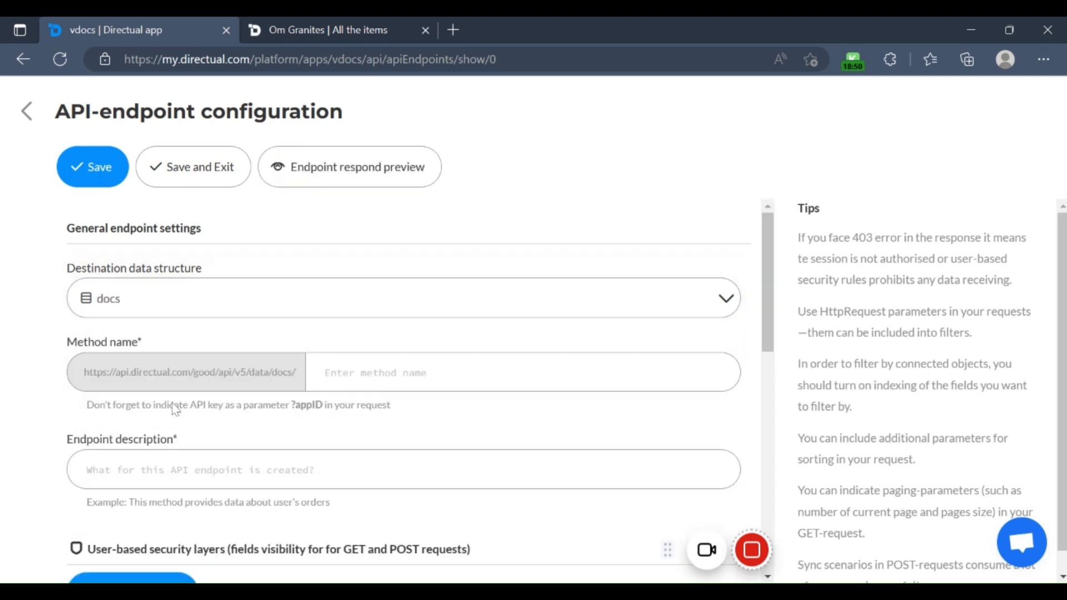
Step: Name the endpoint method "delete" and describe the endpoint as "Delete an item"
click(367, 373)
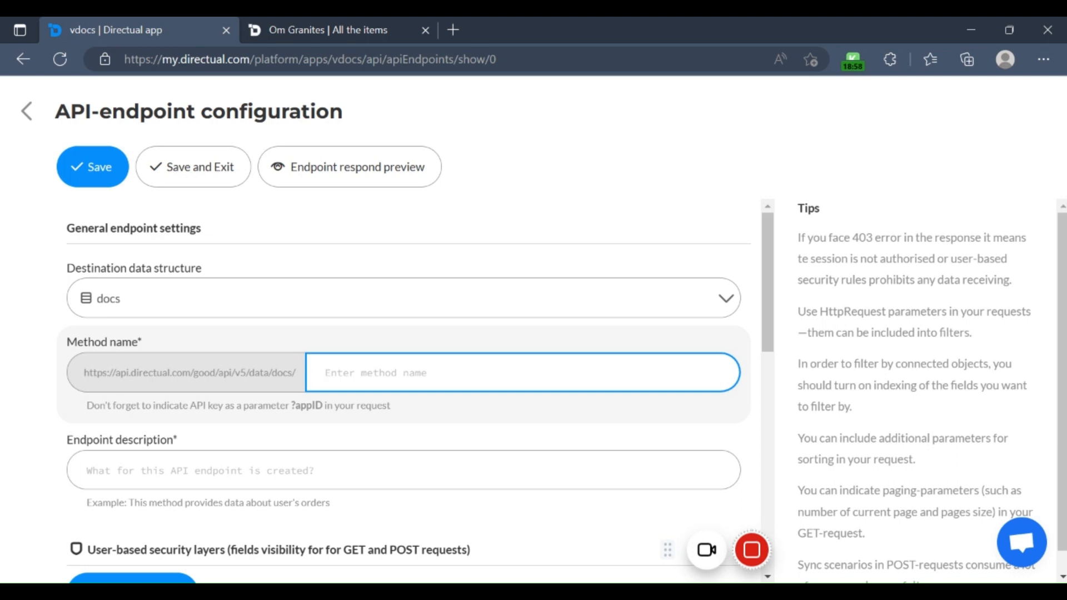
text(delete)
click(198, 457)
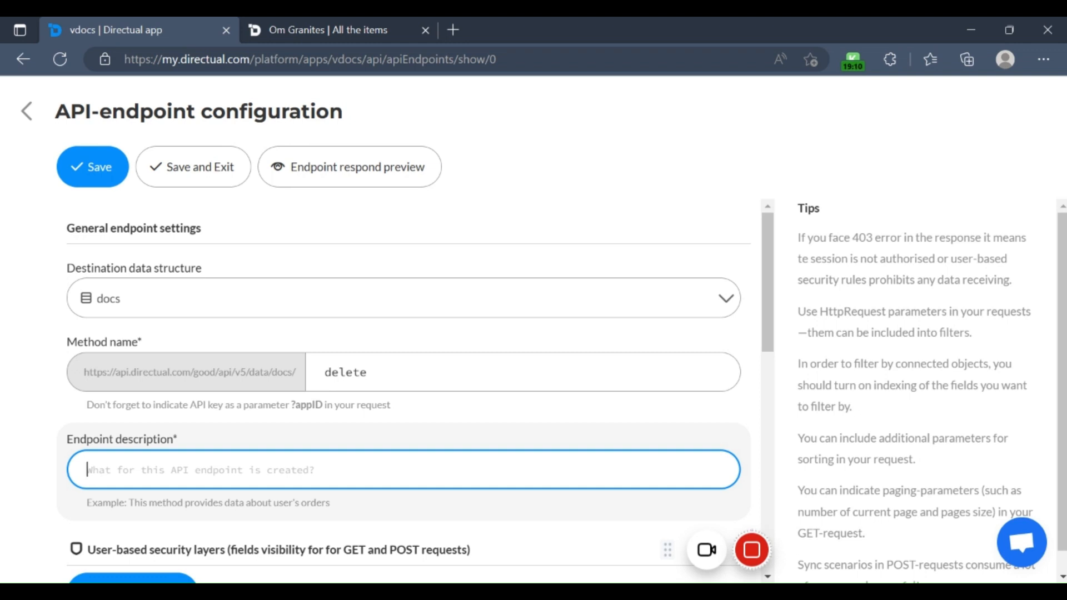
scroll(409, 389, down, 2)
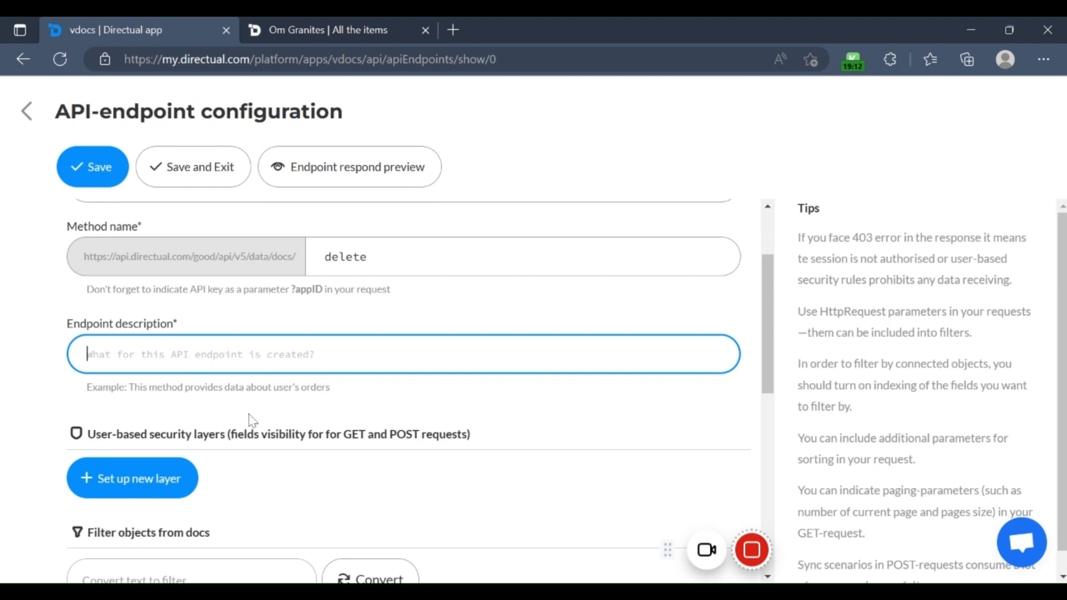
text(Delete an item)
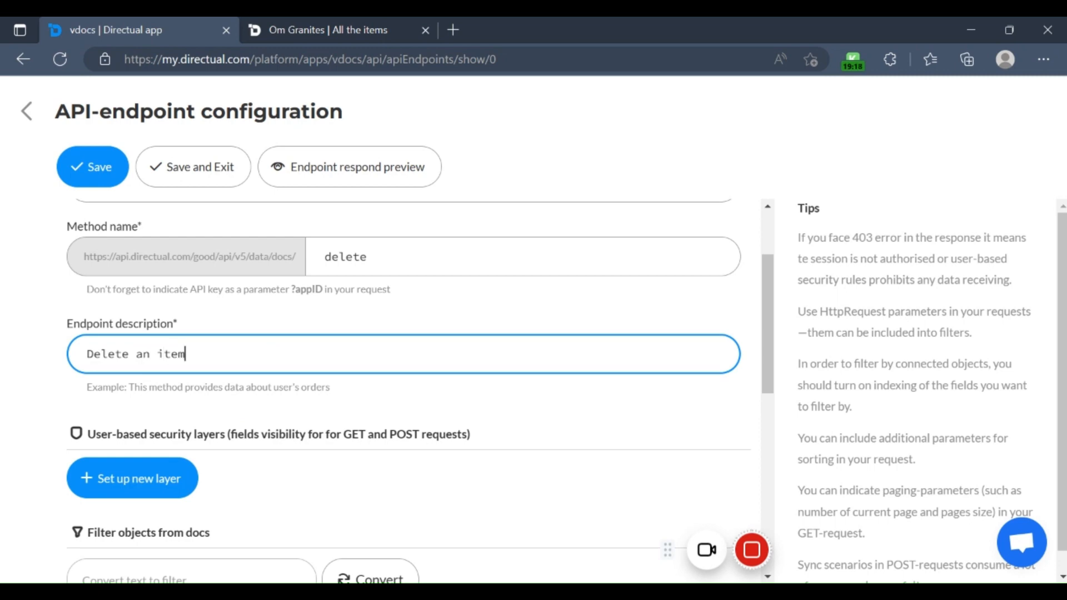
Step: Set up a new user-based security layer for the endpoint and expand its conditions on the user's session
scroll(298, 421, down, 2)
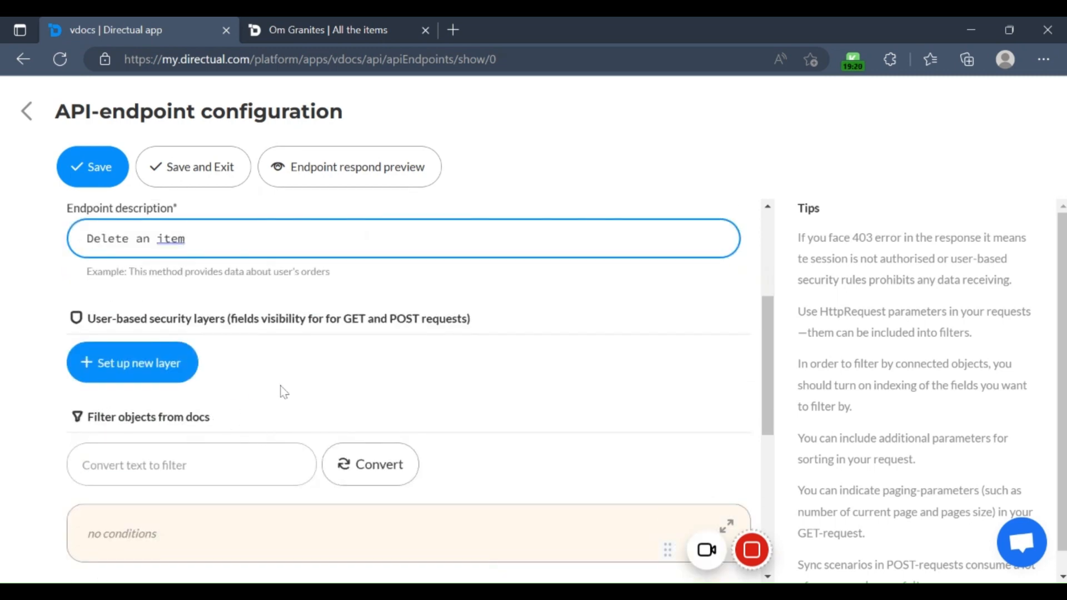
scroll(210, 415, down, 2)
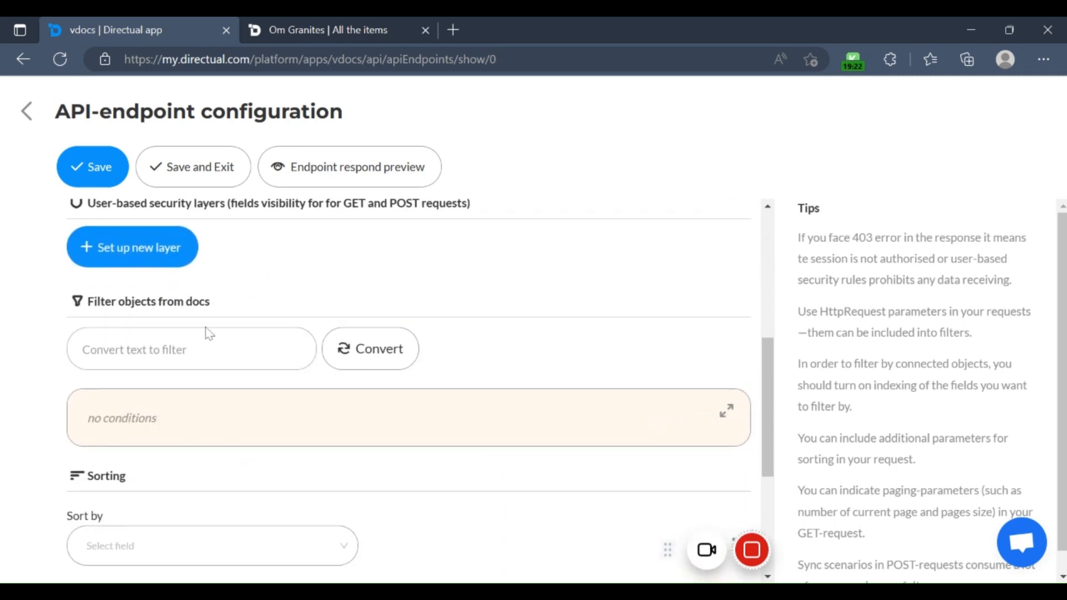
scroll(210, 334, up, 1)
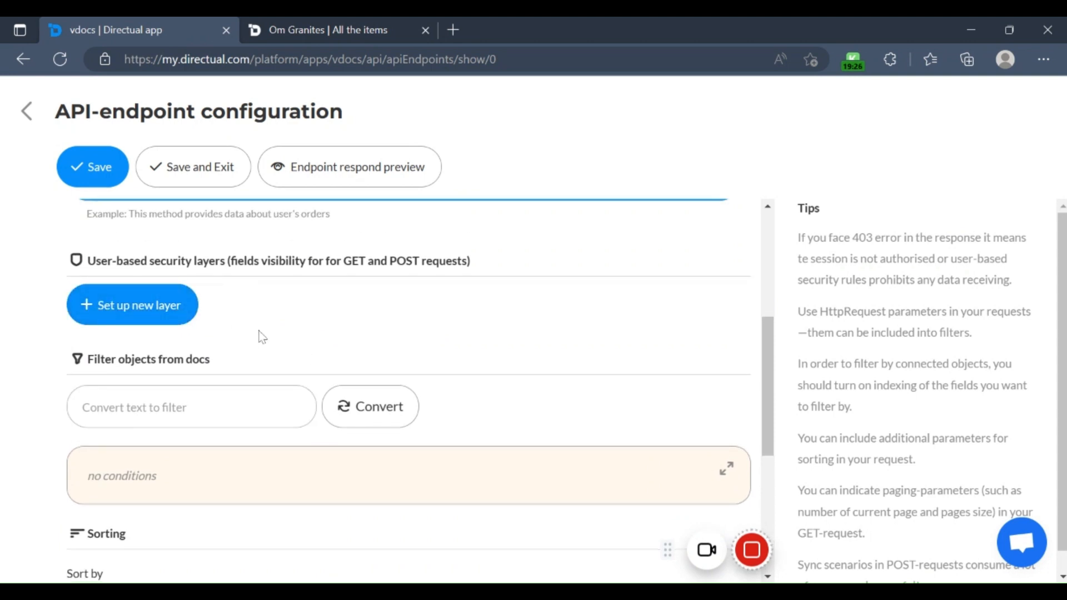
click(189, 318)
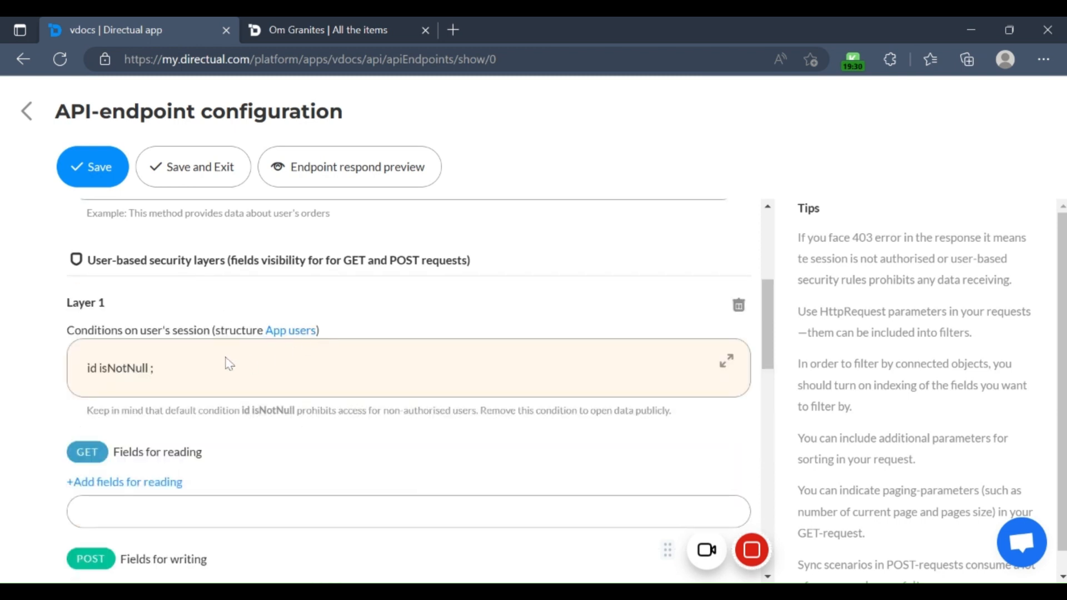
click(727, 360)
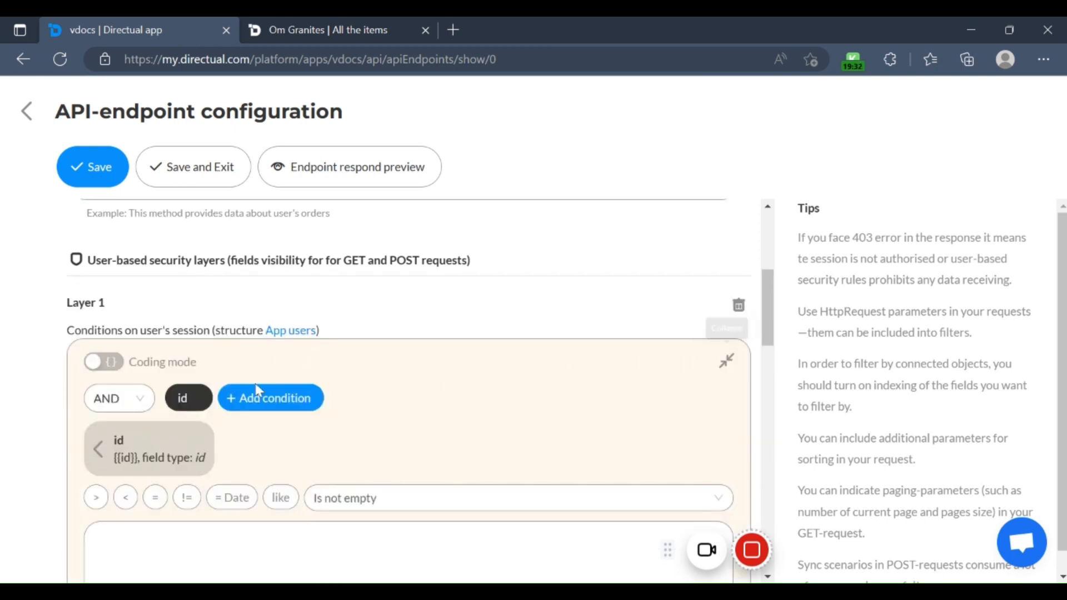
Step: Examine Layer 1's condition editor, its fields for reading and writing, and the comparison operators offered for the id condition
scroll(184, 452, down, 1)
scroll(184, 451, up, 1)
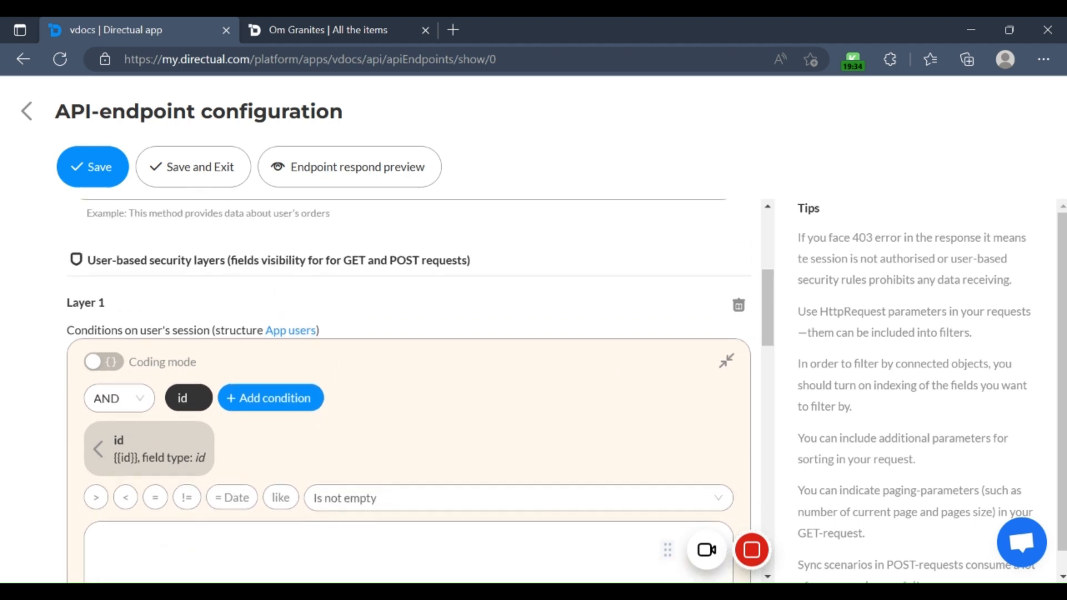
scroll(223, 295, up, 1)
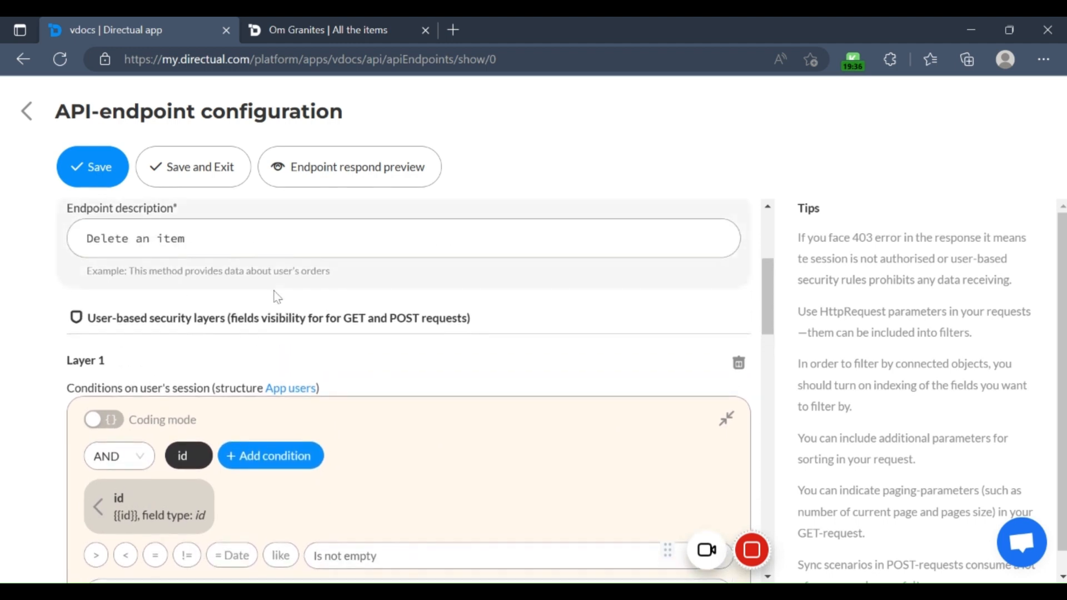
scroll(356, 334, down, 1)
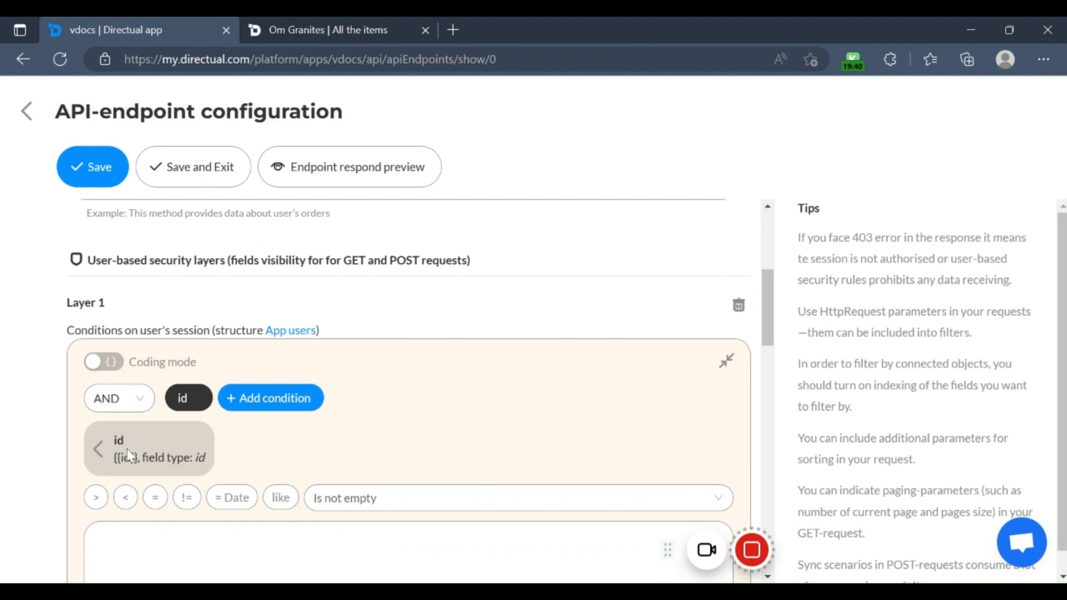
scroll(161, 473, down, 2)
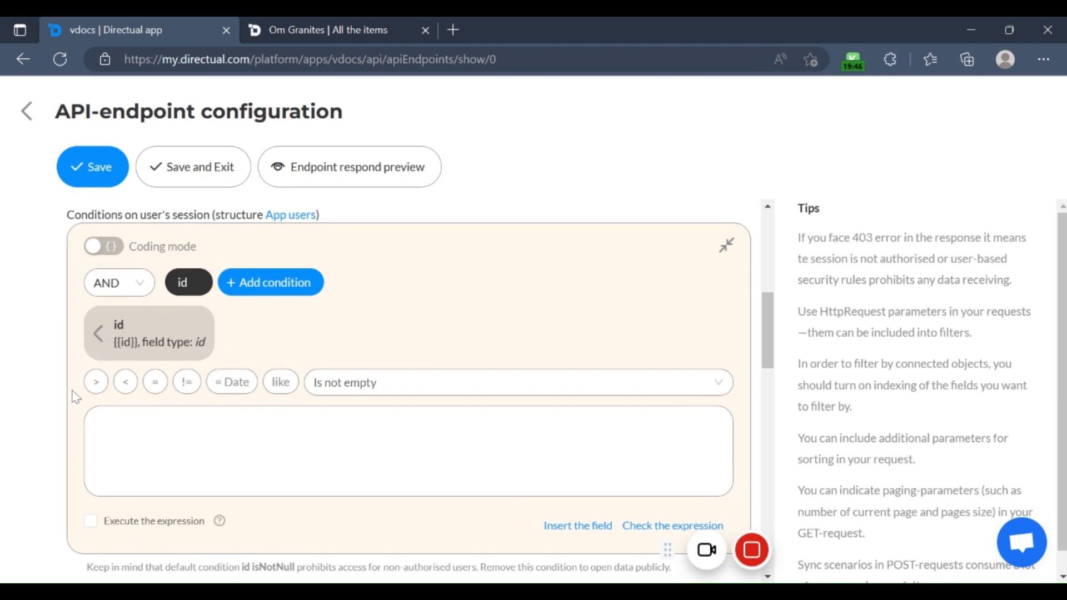
scroll(72, 399, down, 3)
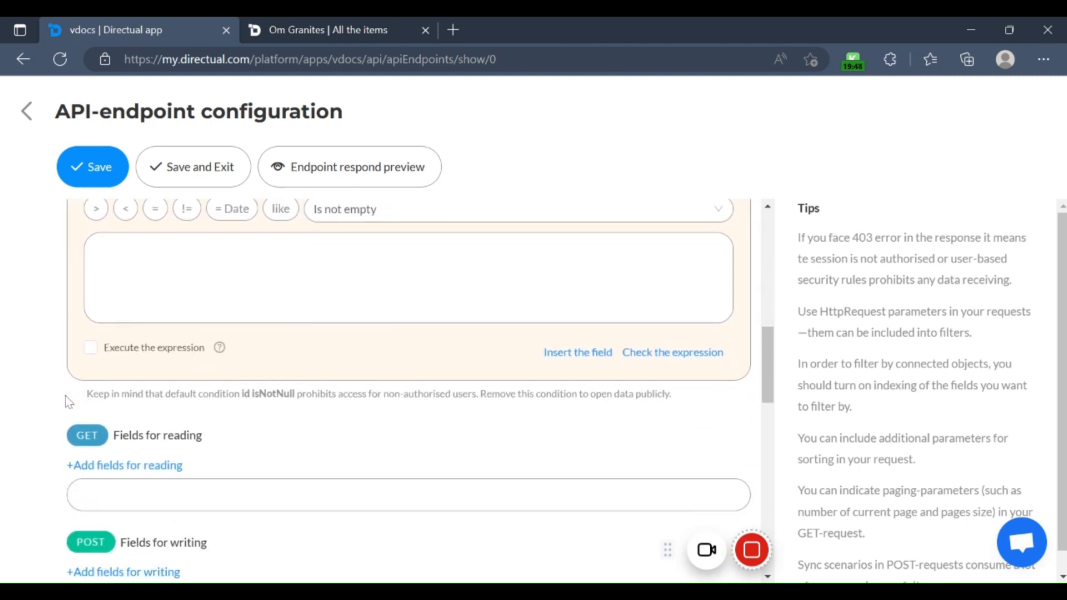
scroll(68, 401, up, 3)
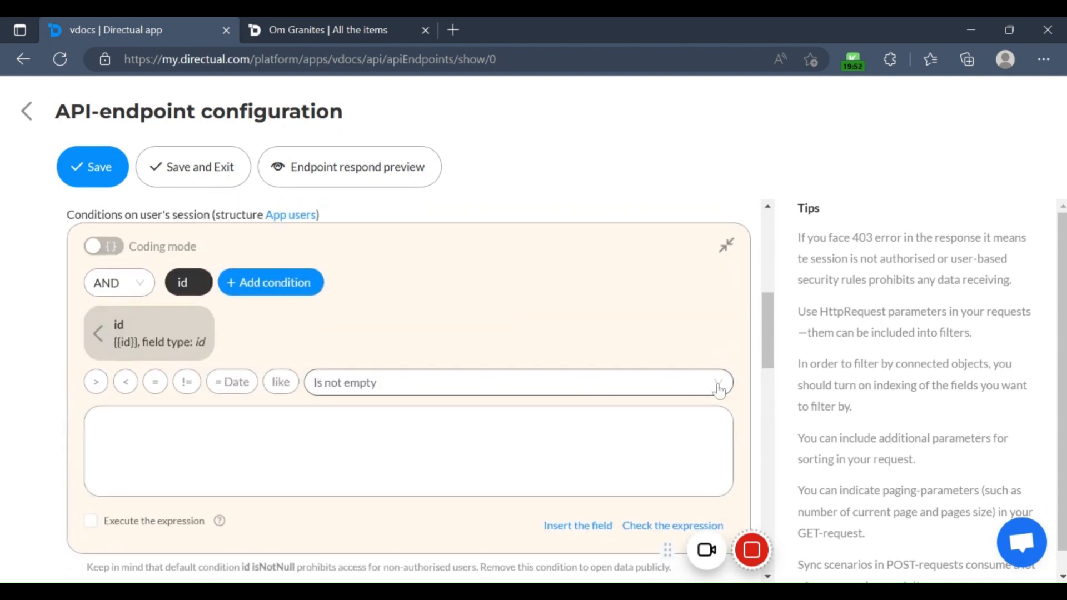
click(589, 382)
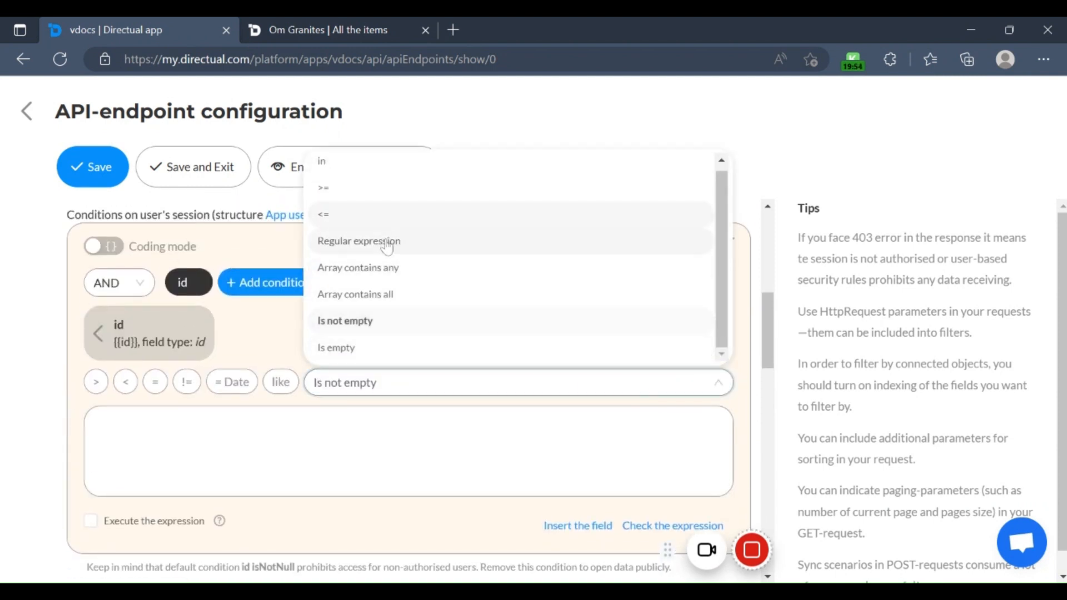
click(311, 446)
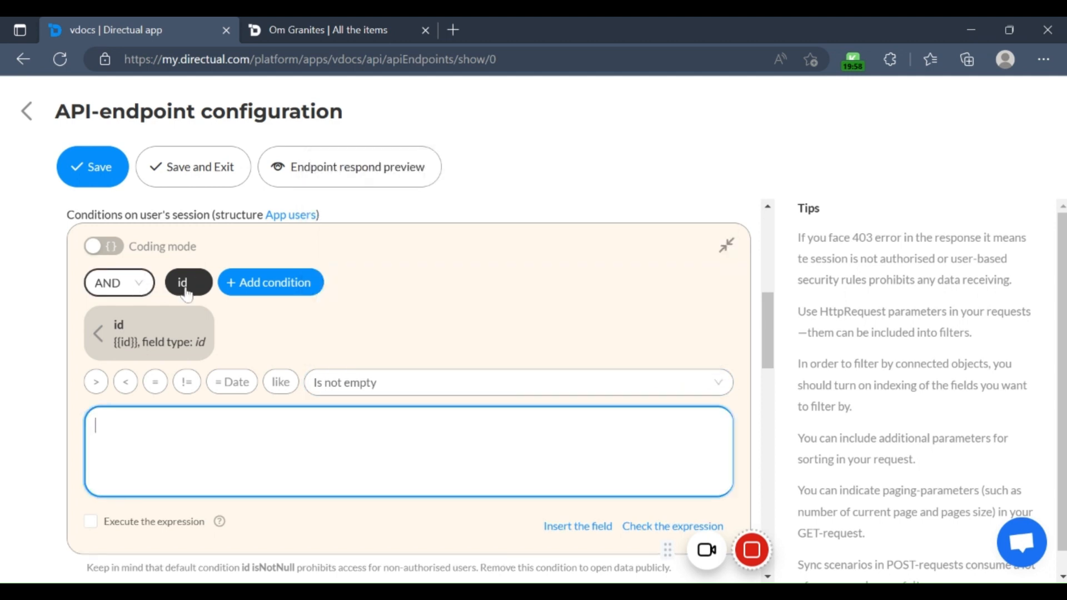
Step: Add a second condition on the user's session that requires the phone field to be "Is not empty"
click(272, 288)
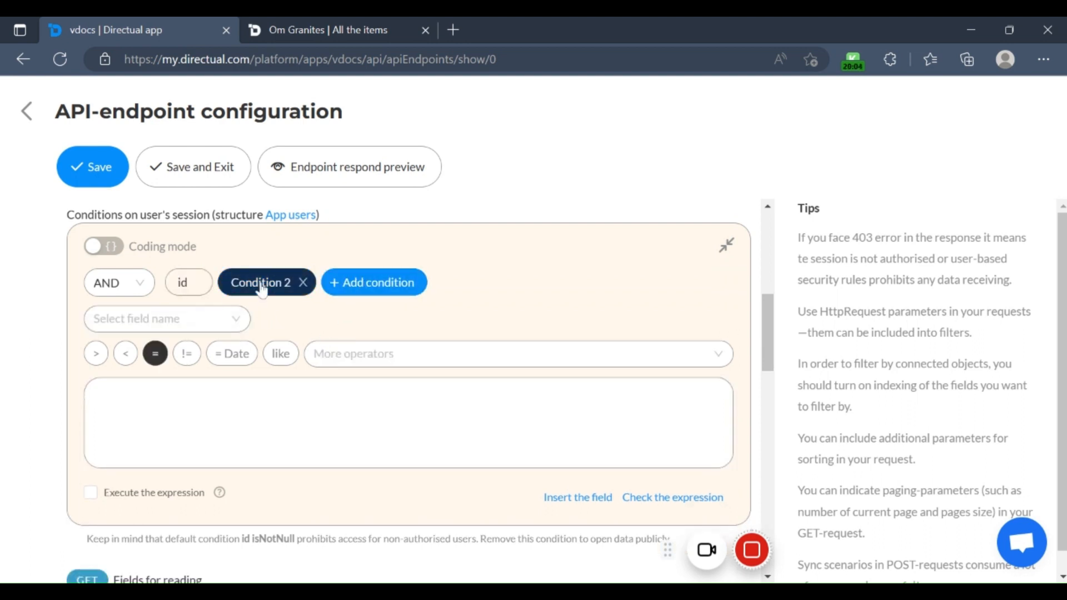
click(182, 332)
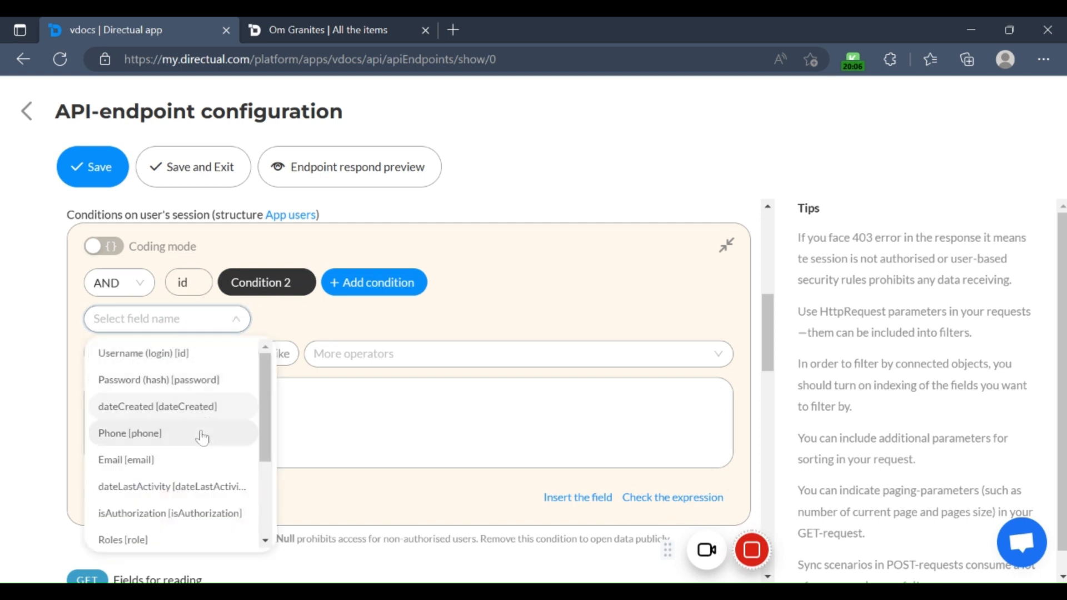
click(183, 443)
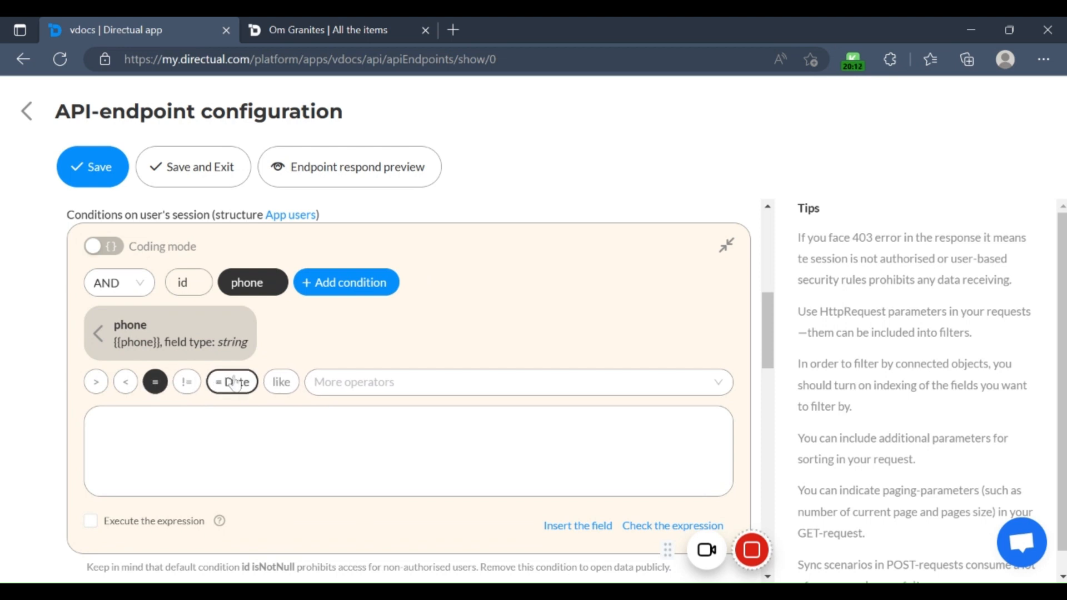
click(350, 387)
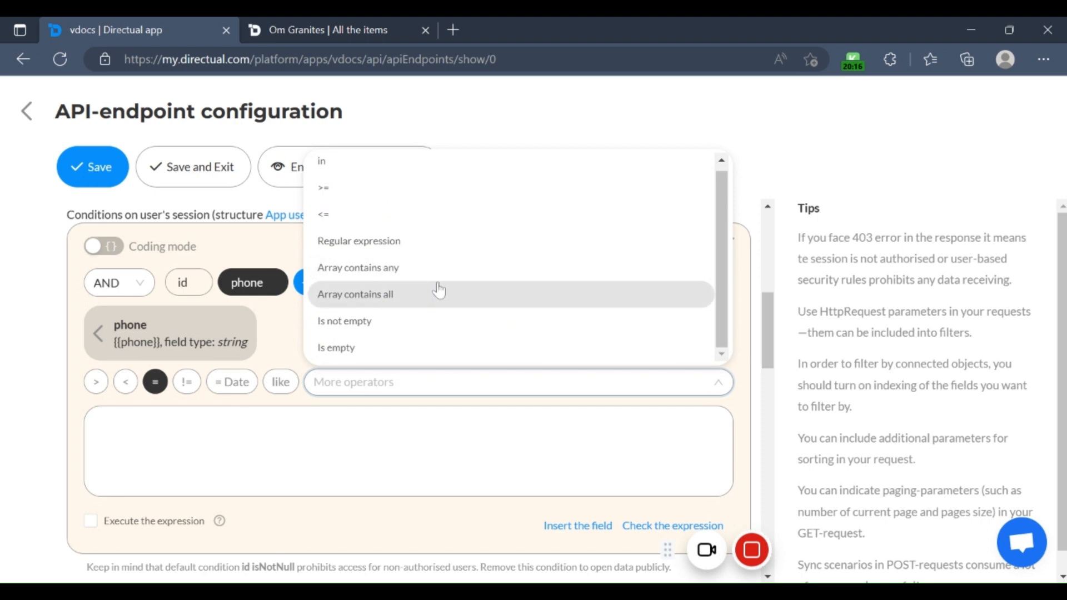
scroll(440, 329, up, 1)
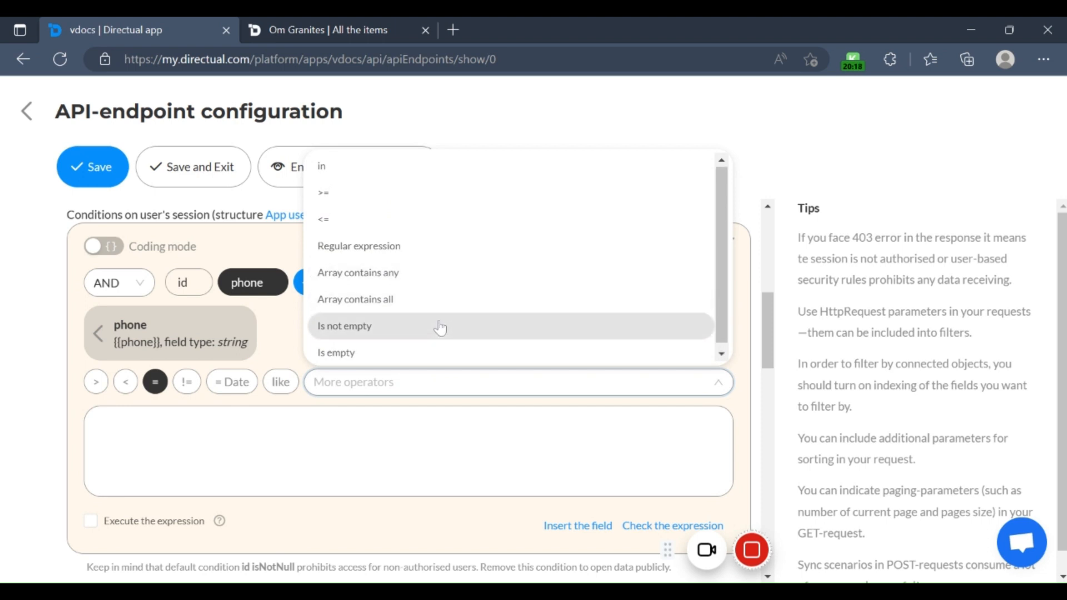
click(440, 328)
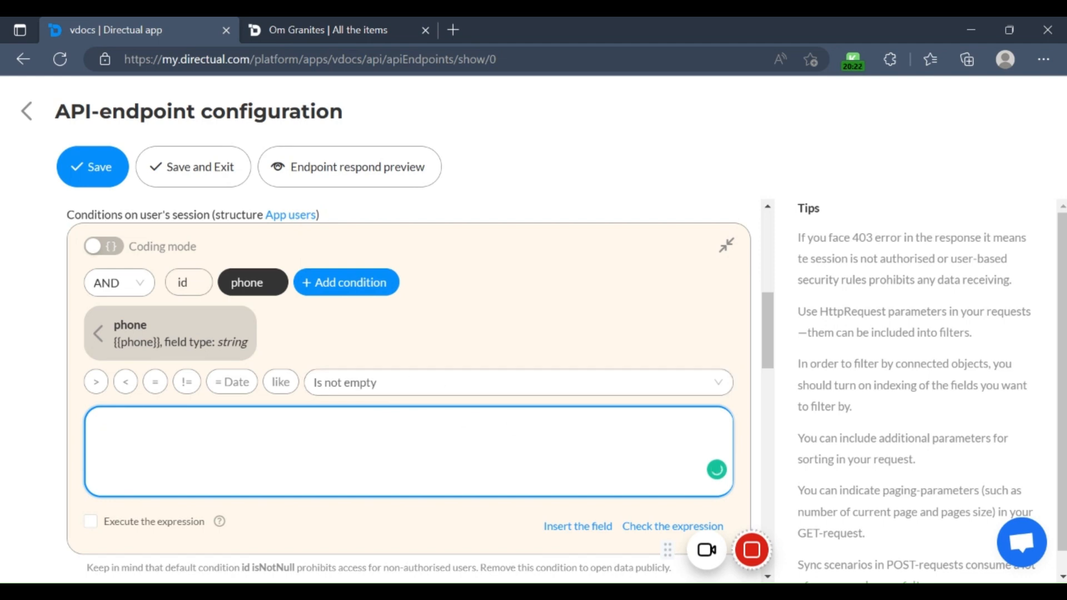
Step: Switch Execute the expression on and off for the phone condition, and delete that condition from the security layer
scroll(216, 337, down, 3)
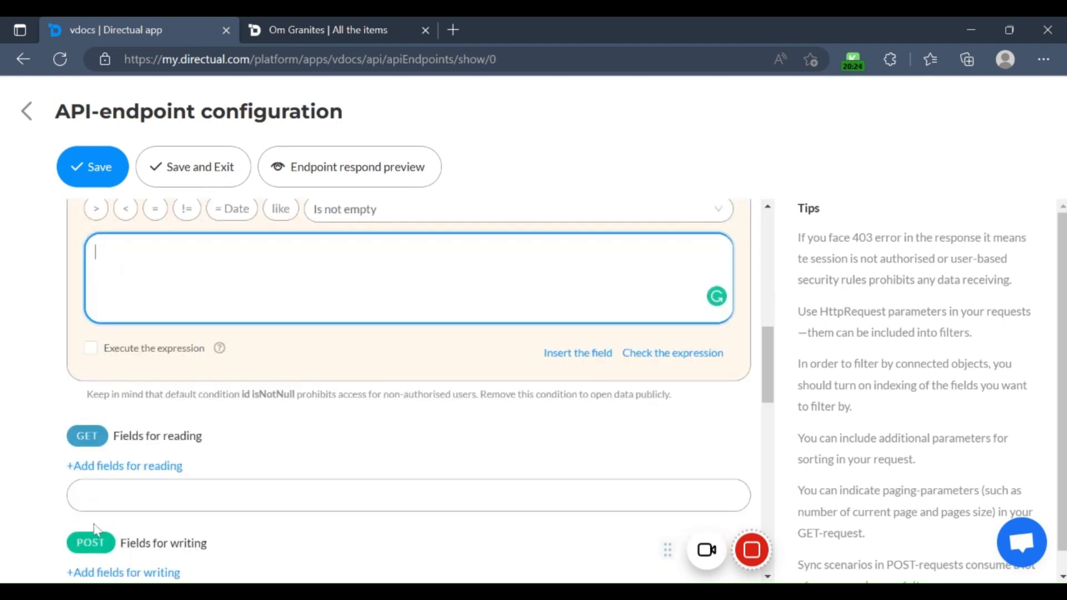
click(94, 350)
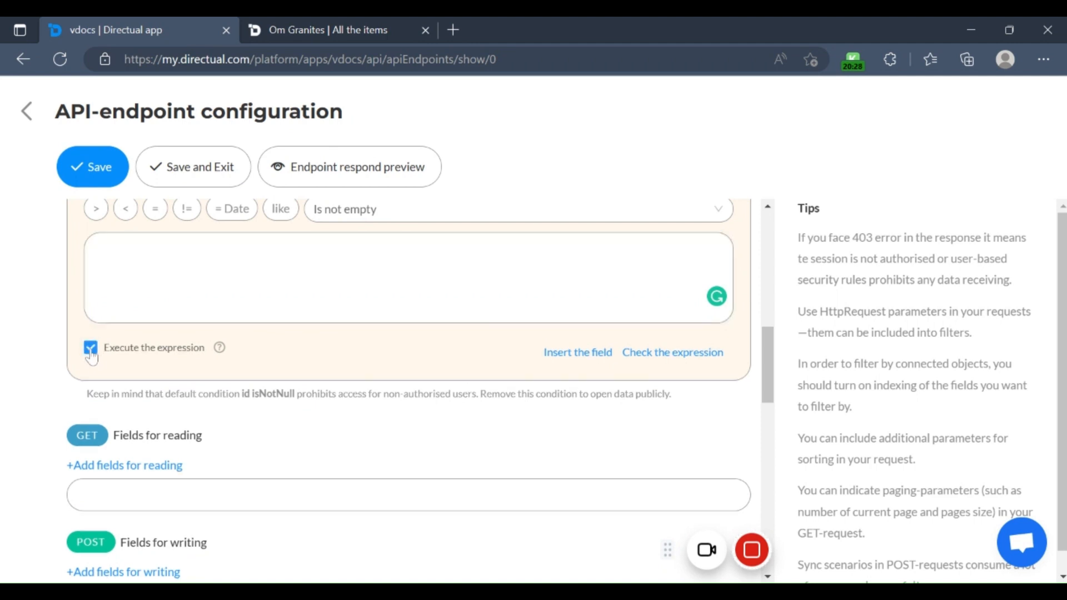
click(91, 353)
scroll(281, 271, up, 3)
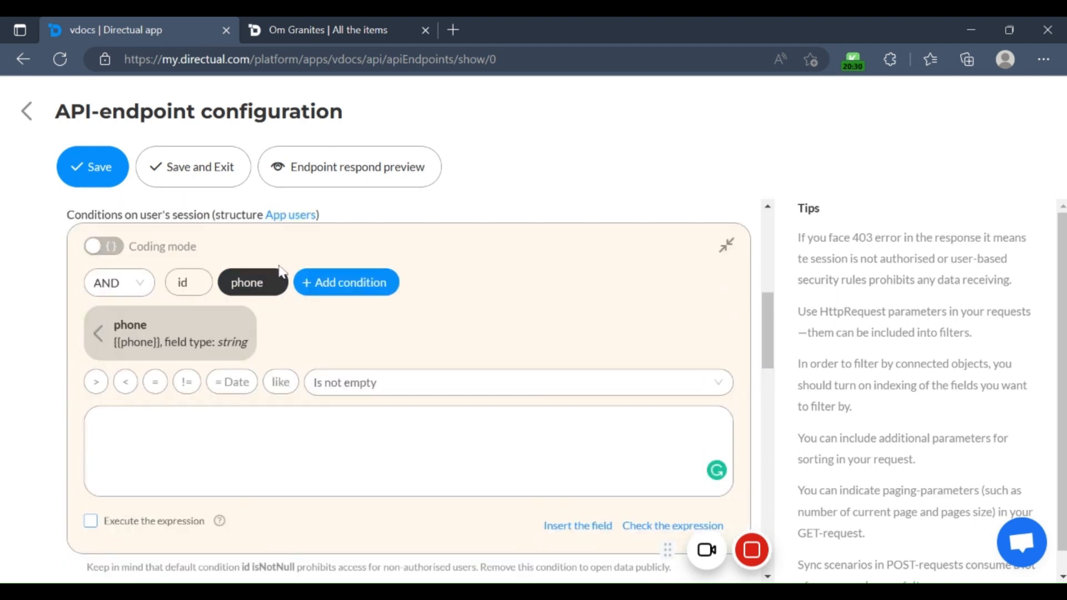
click(276, 282)
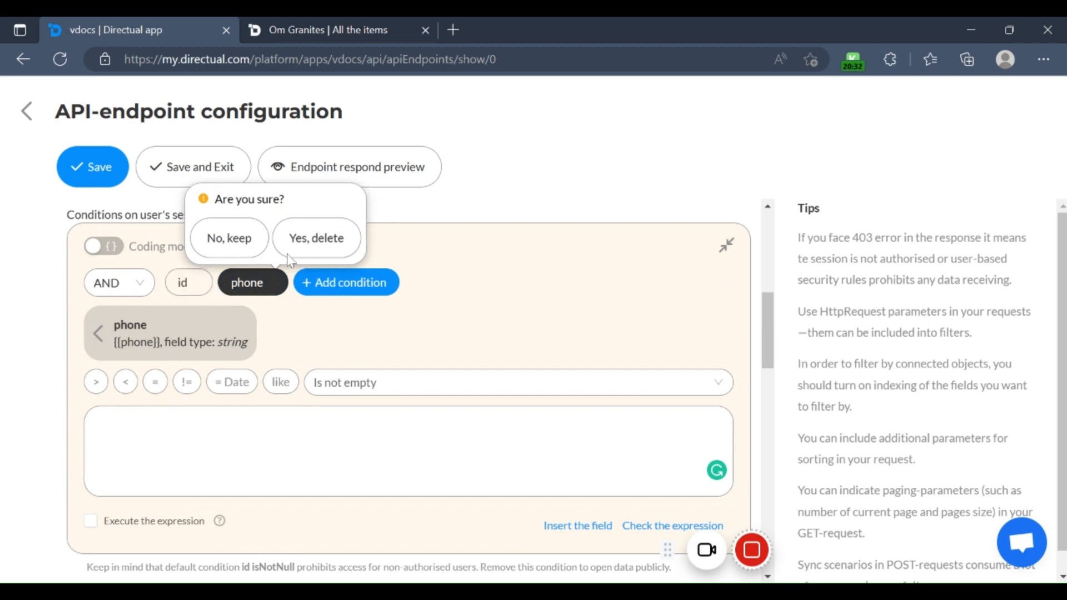
click(299, 243)
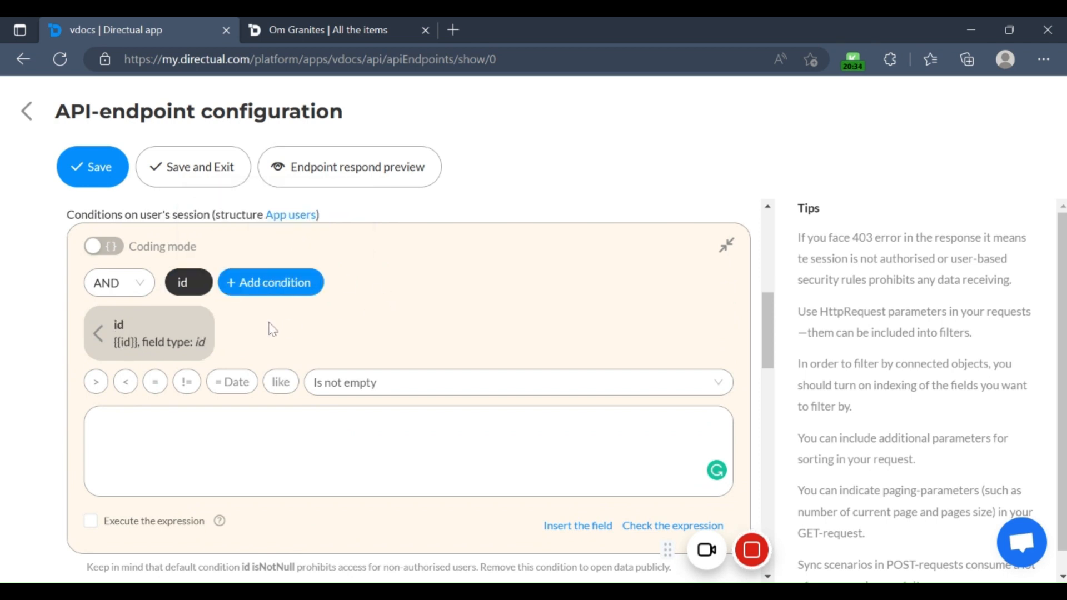
Step: Show the docs fields by Name and add all of them as the security layer's fields for reading
scroll(273, 329, down, 3)
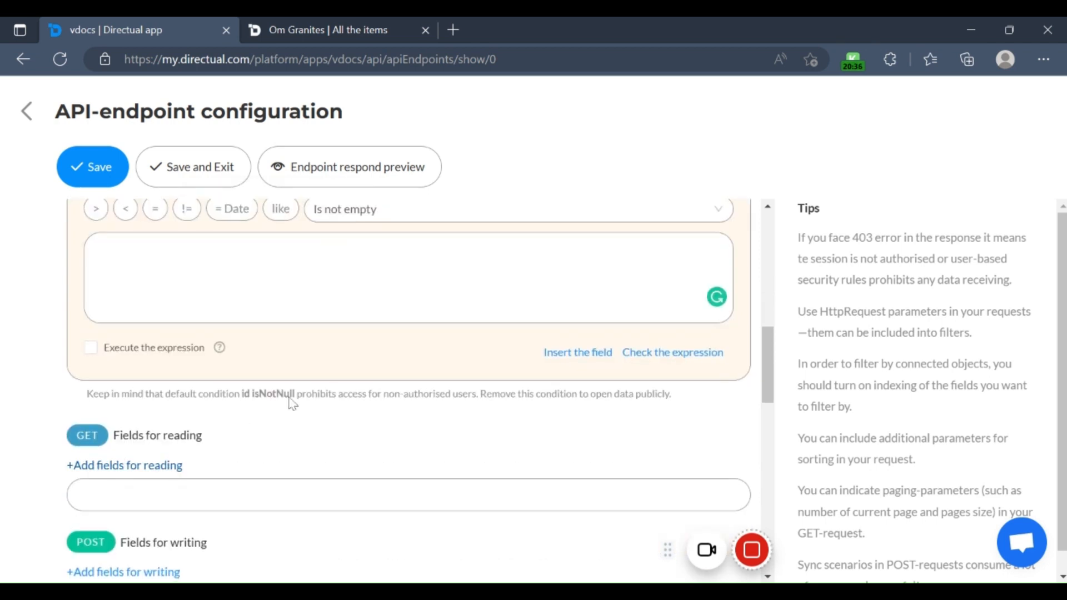
scroll(184, 384, down, 2)
click(167, 350)
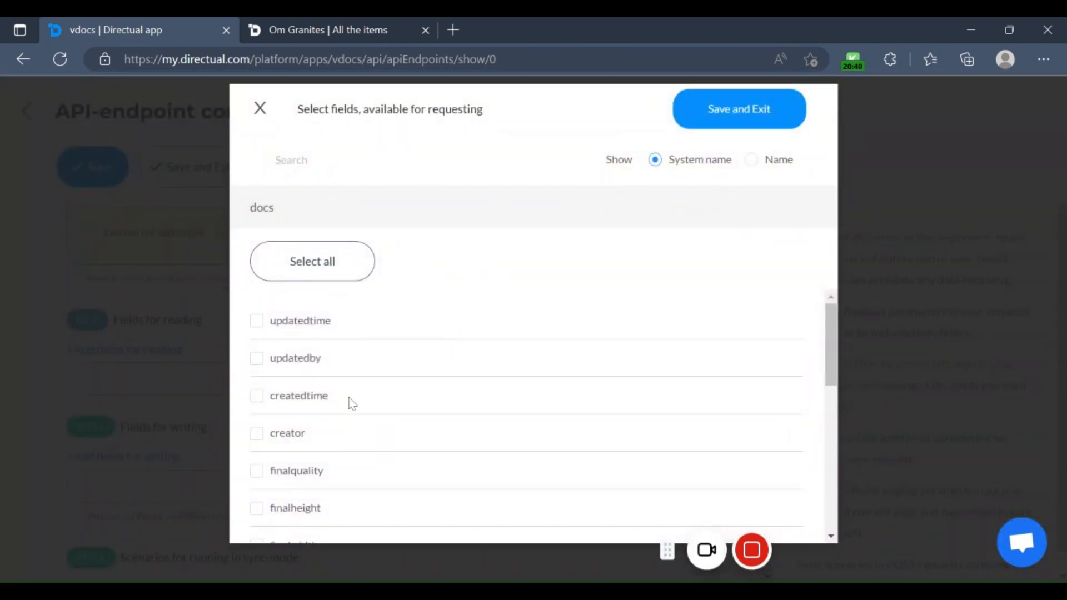
click(752, 160)
click(681, 166)
click(765, 161)
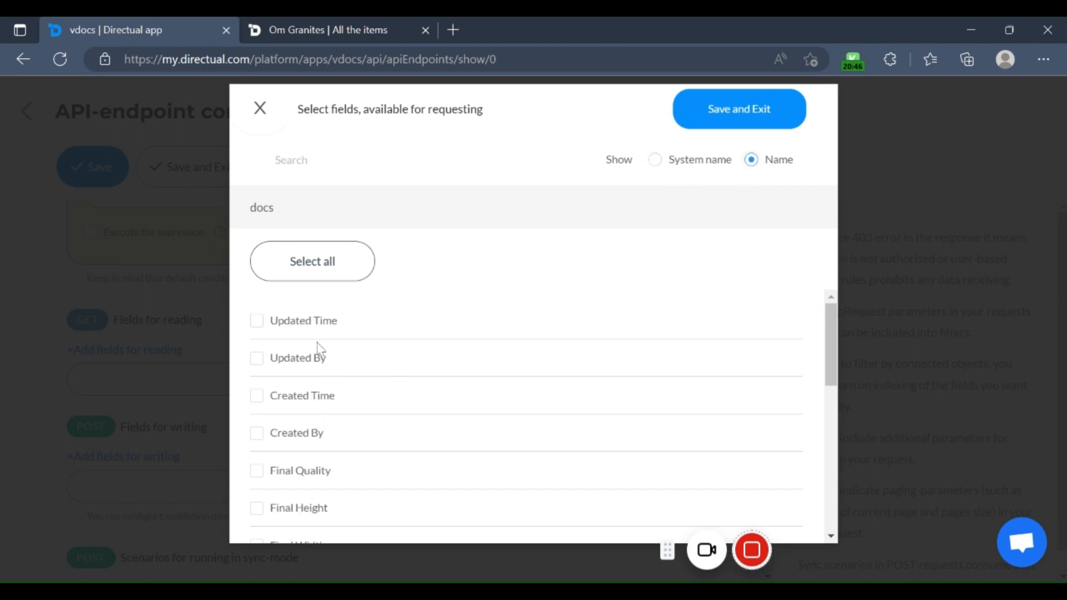
scroll(320, 350, down, 10)
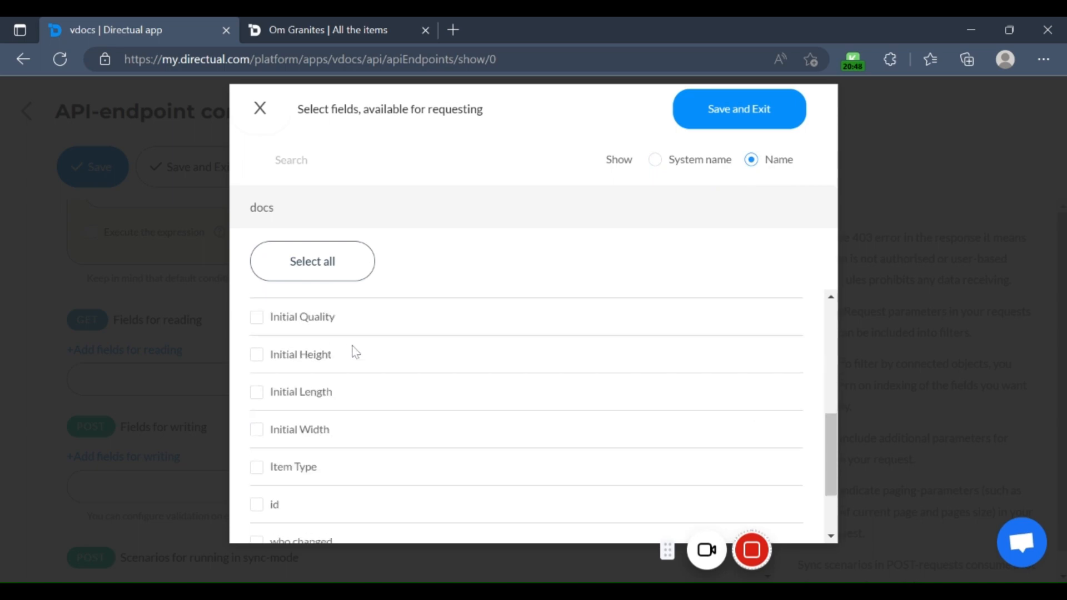
click(316, 276)
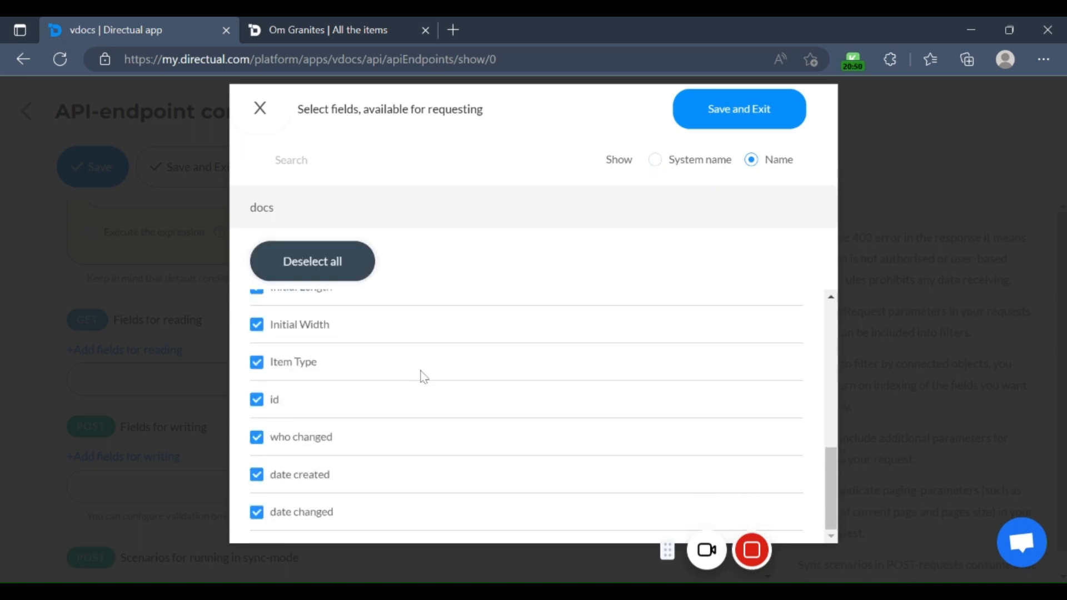
click(730, 129)
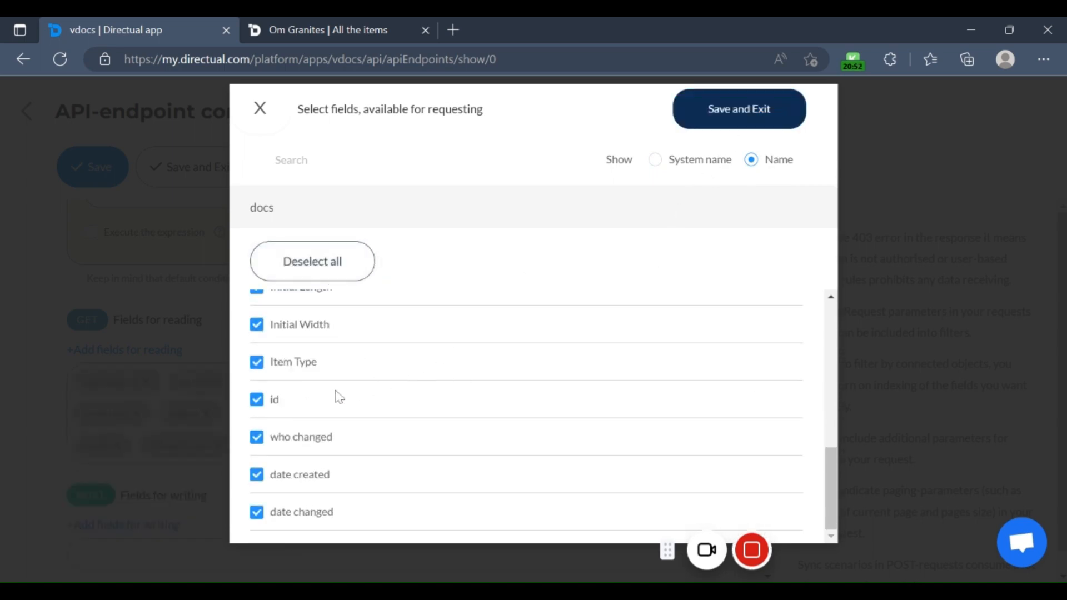
Step: Select Item No and Item Type as fields for writing in the security layer
scroll(264, 416, down, 3)
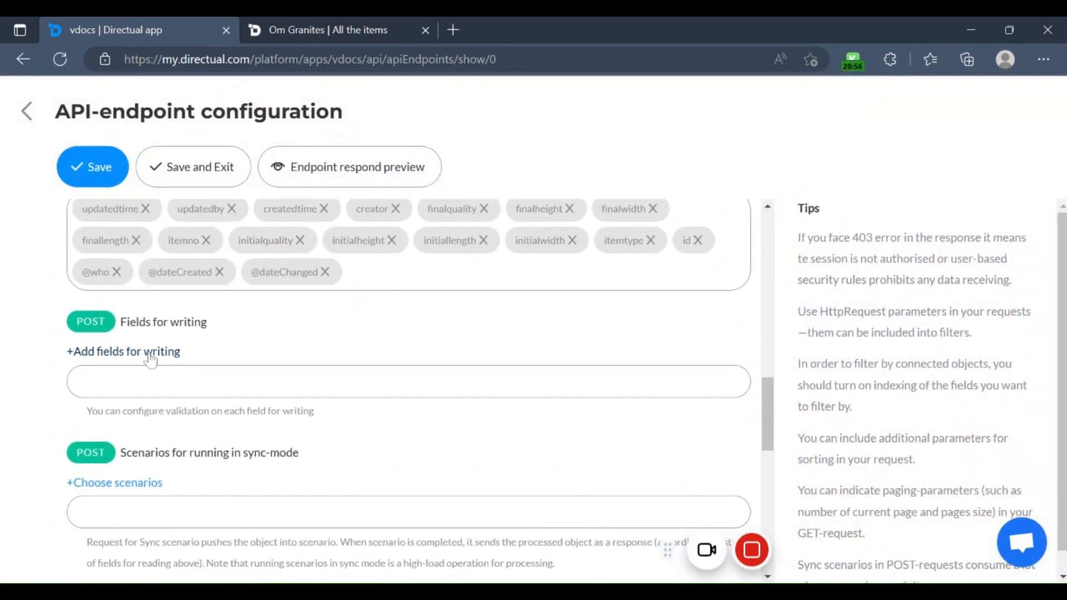
click(150, 356)
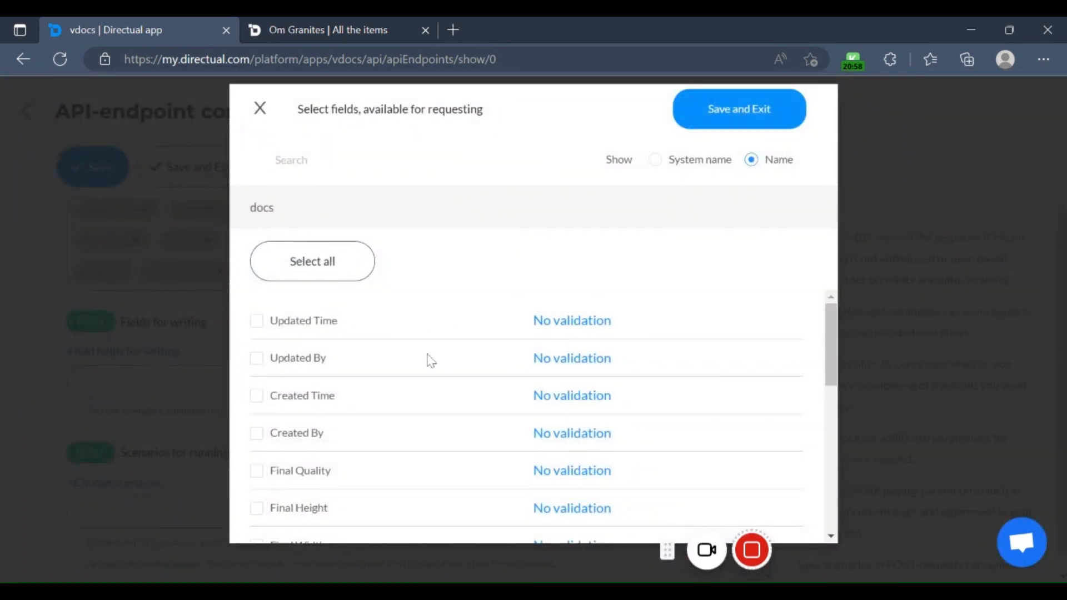
scroll(443, 402, down, 6)
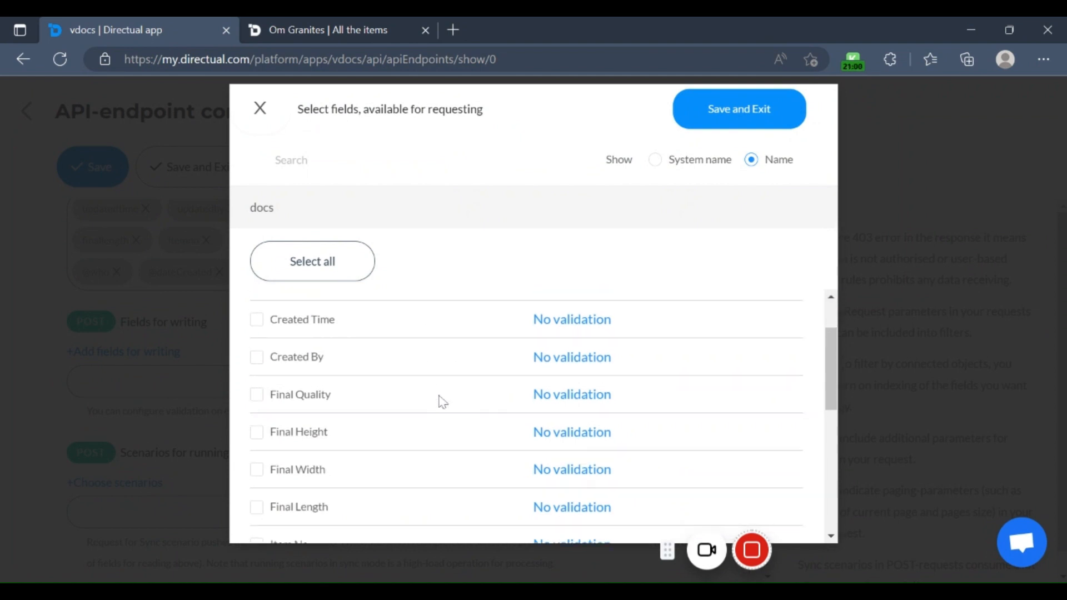
scroll(272, 358, up, 1)
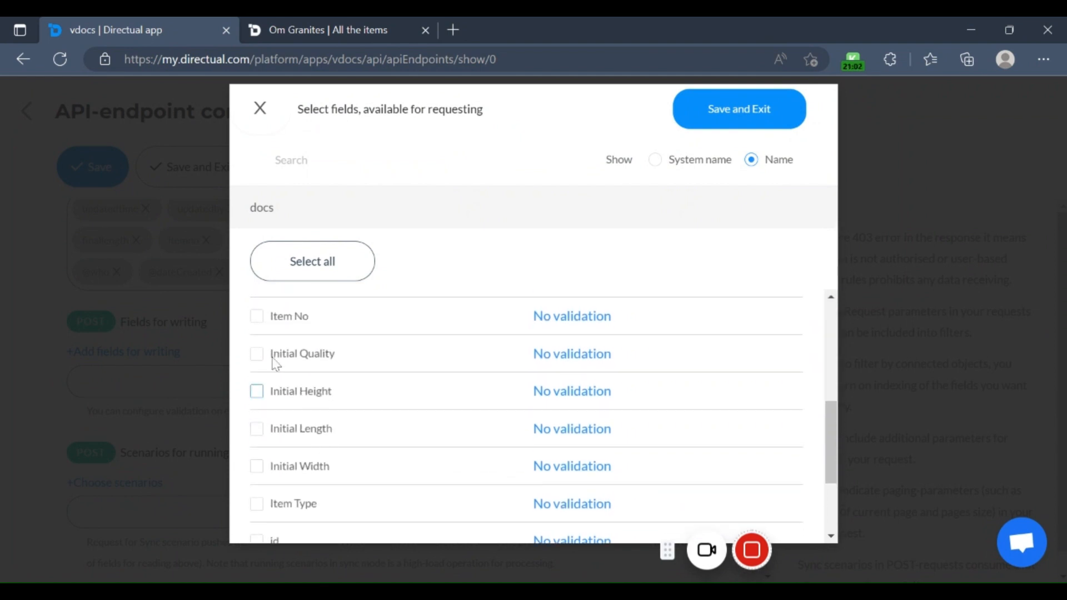
scroll(286, 436, down, 1)
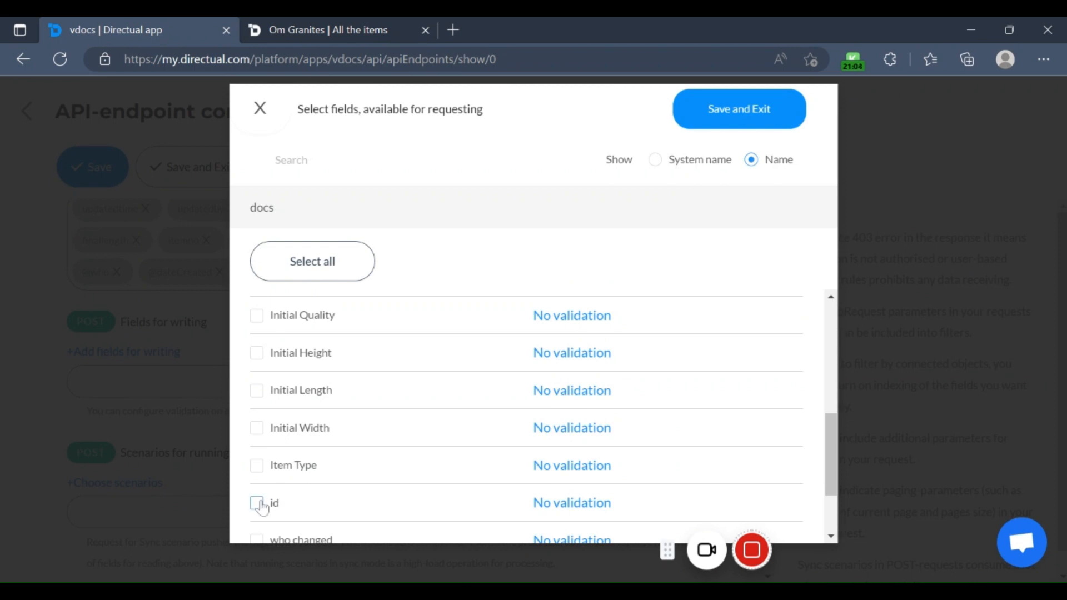
scroll(275, 439, up, 2)
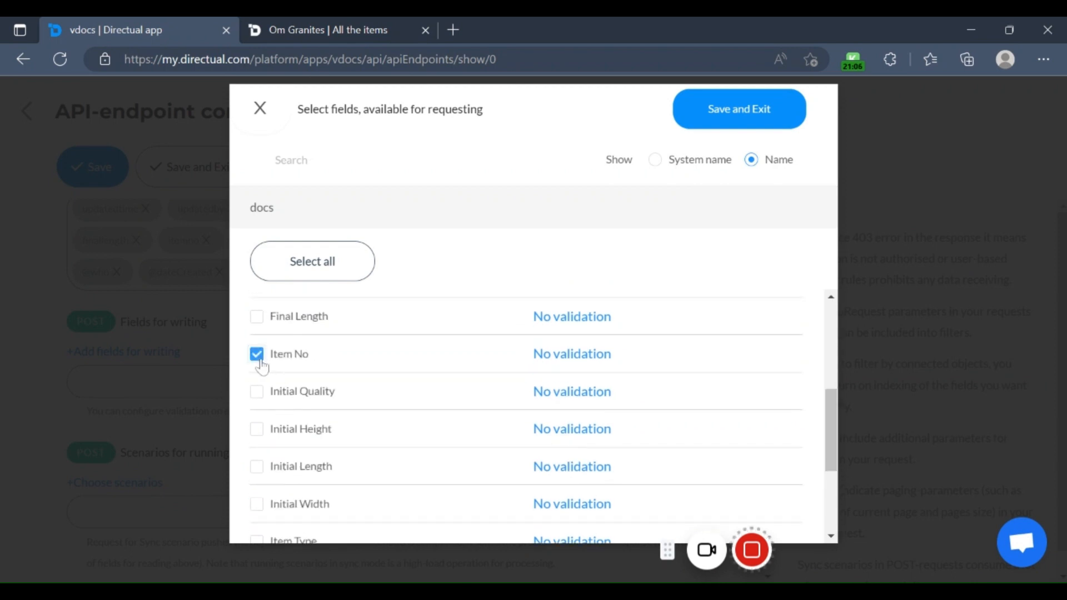
scroll(421, 405, down, 3)
click(260, 466)
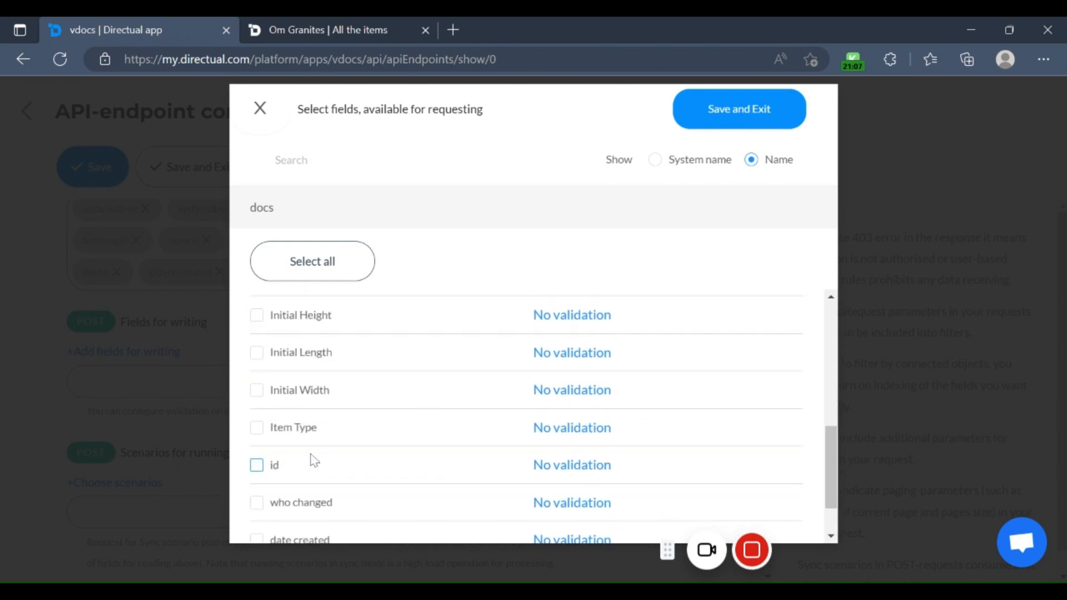
scroll(424, 443, down, 2)
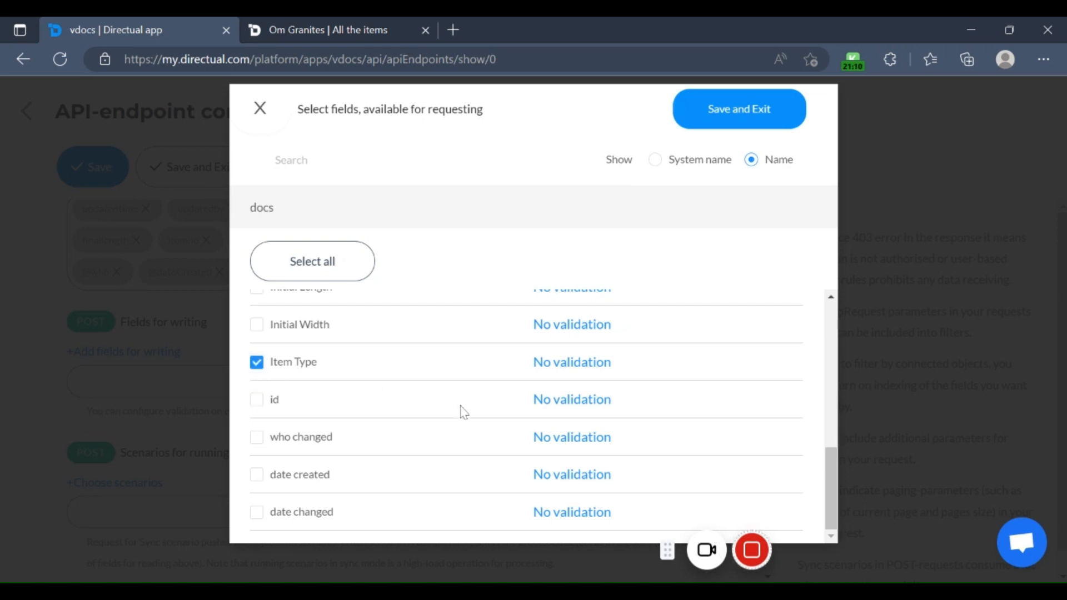
Step: Include Final Quality in the fields for writing and save the field selection
scroll(462, 409, up, 11)
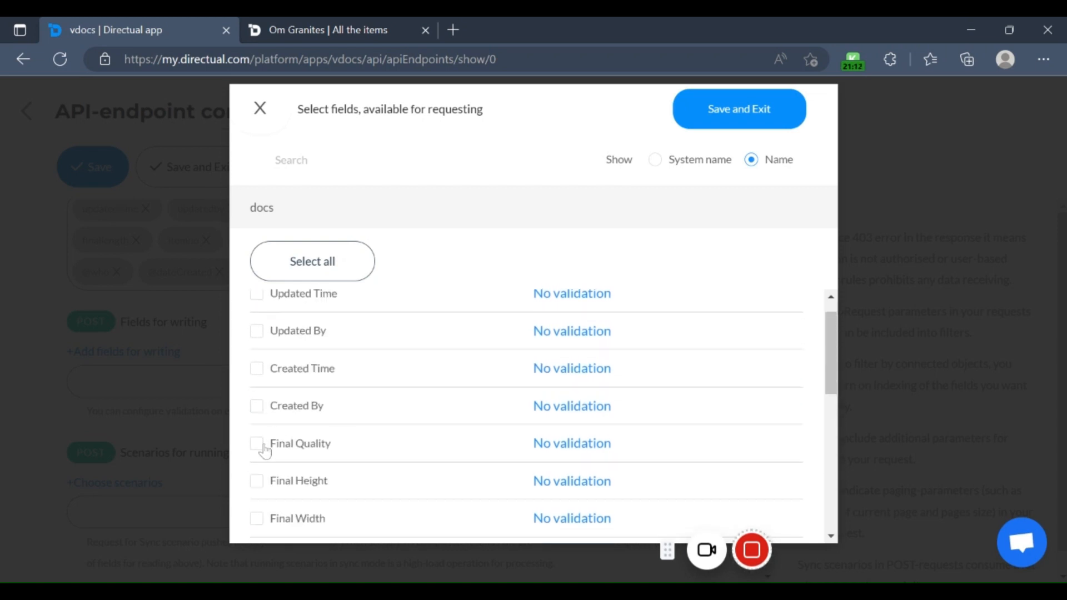
click(257, 444)
scroll(503, 397, down, 3)
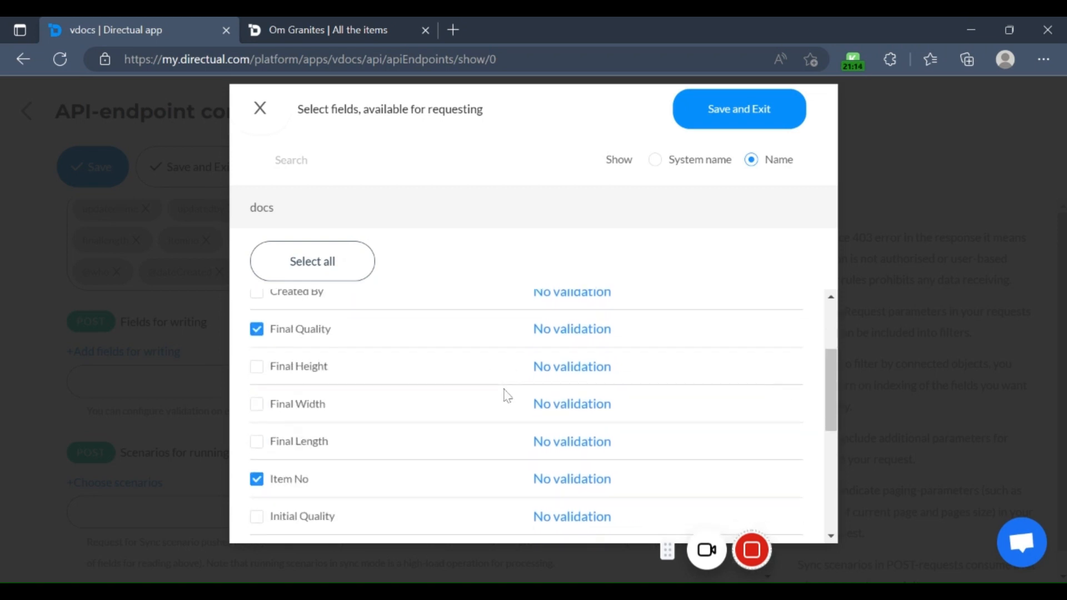
scroll(506, 394, up, 3)
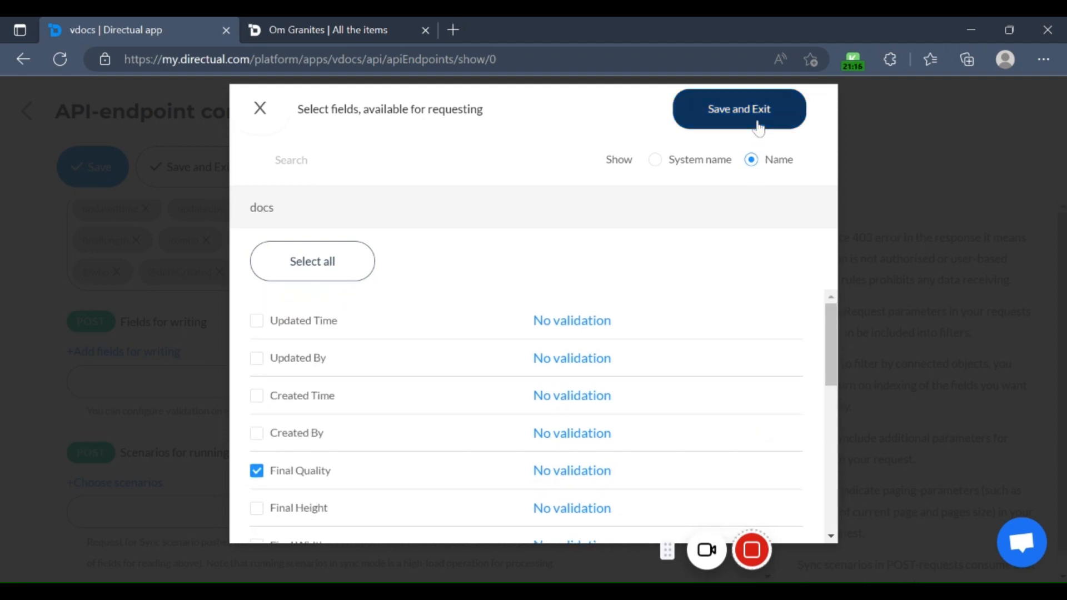
click(739, 109)
Step: Review the scenarios, object filter, sorting and advanced settings, and save the endpoint
scroll(167, 423, down, 2)
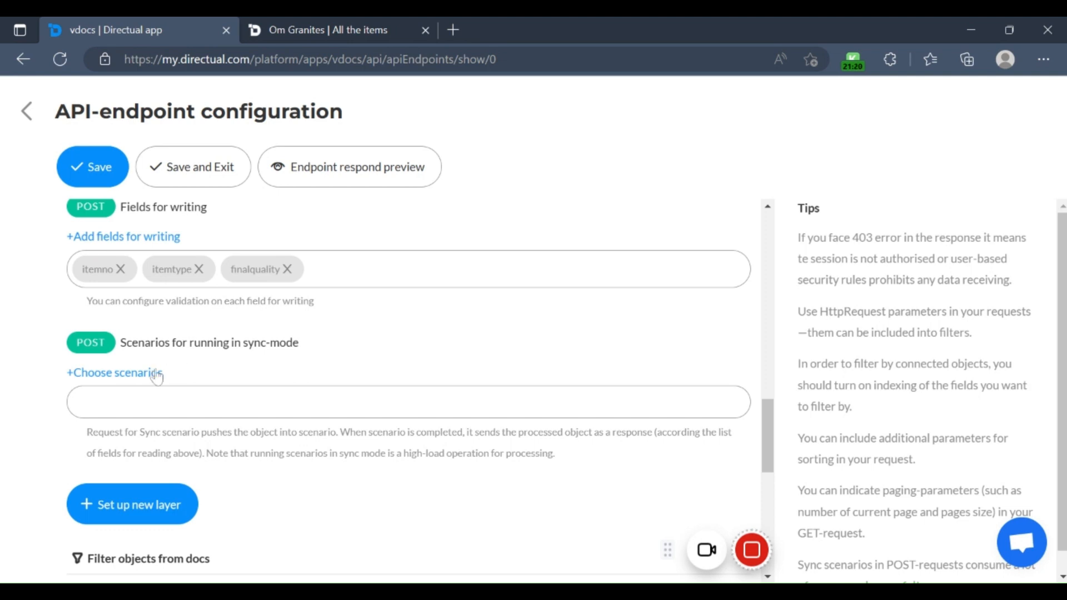
scroll(234, 389, down, 2)
scroll(445, 406, down, 3)
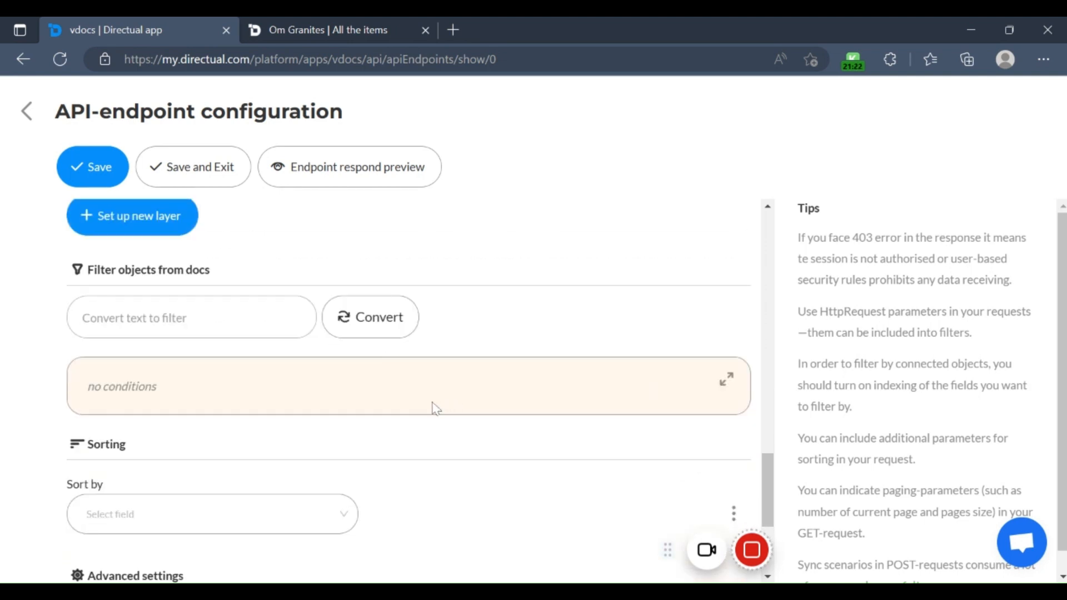
scroll(378, 426, down, 4)
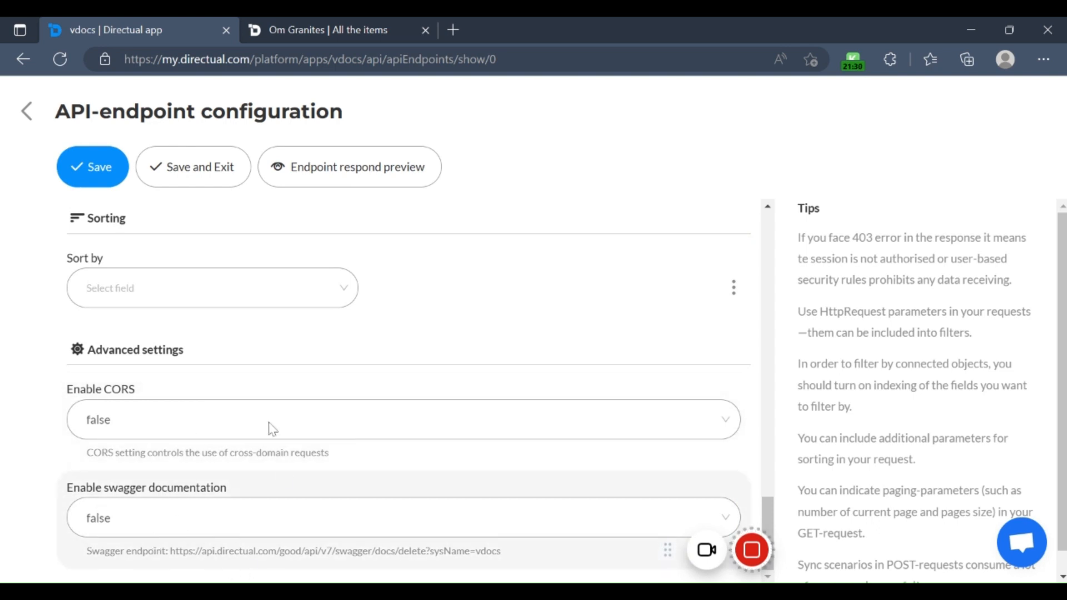
click(105, 175)
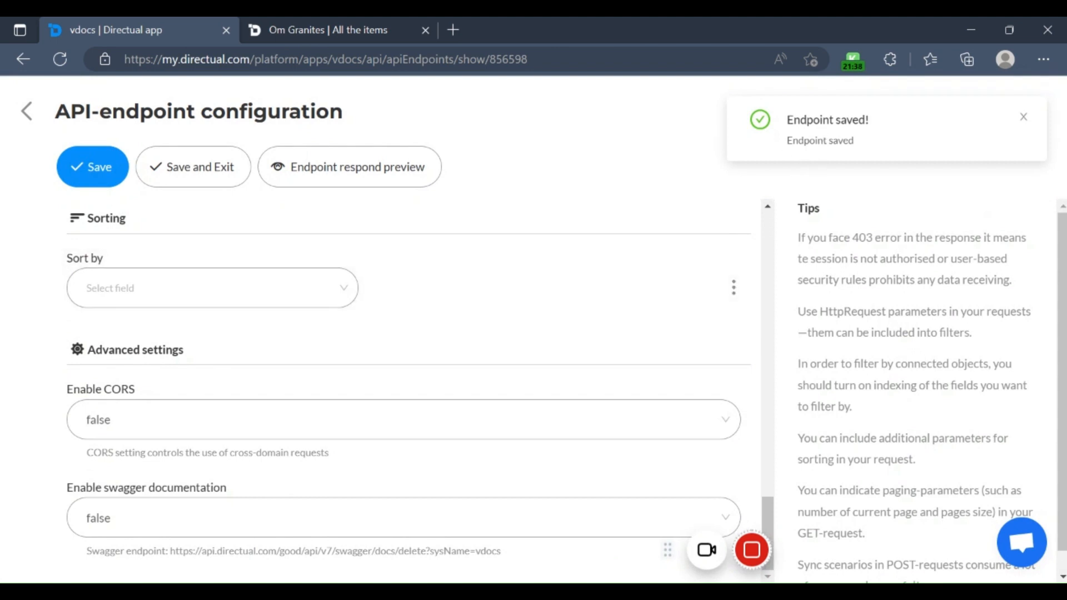
Step: Return to the list of API-endpoints and reopen the delete endpoint for editing
click(29, 112)
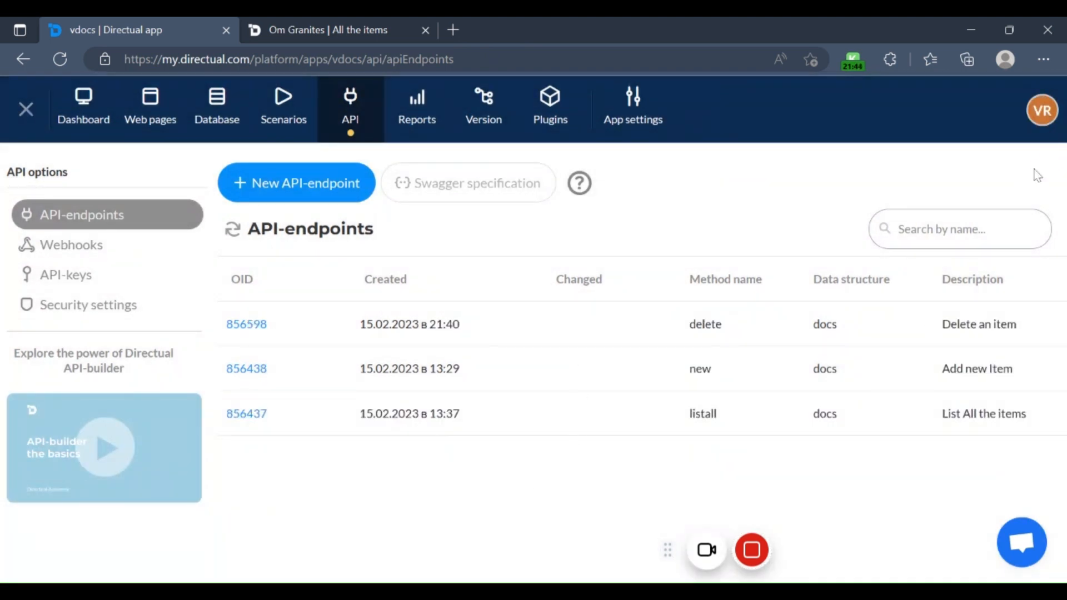
mouse_move(294, 337)
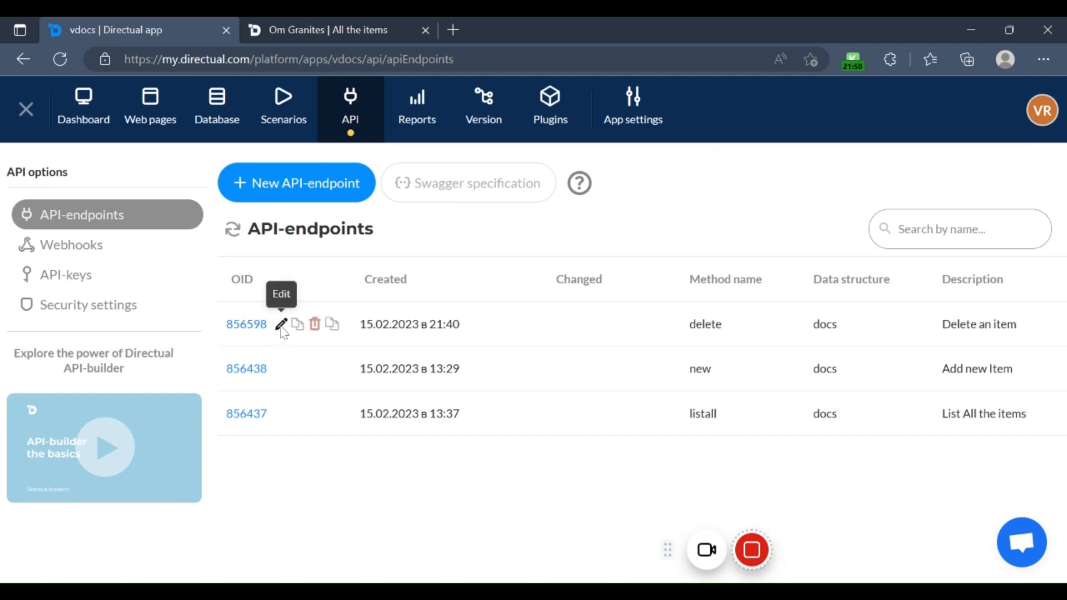
click(281, 325)
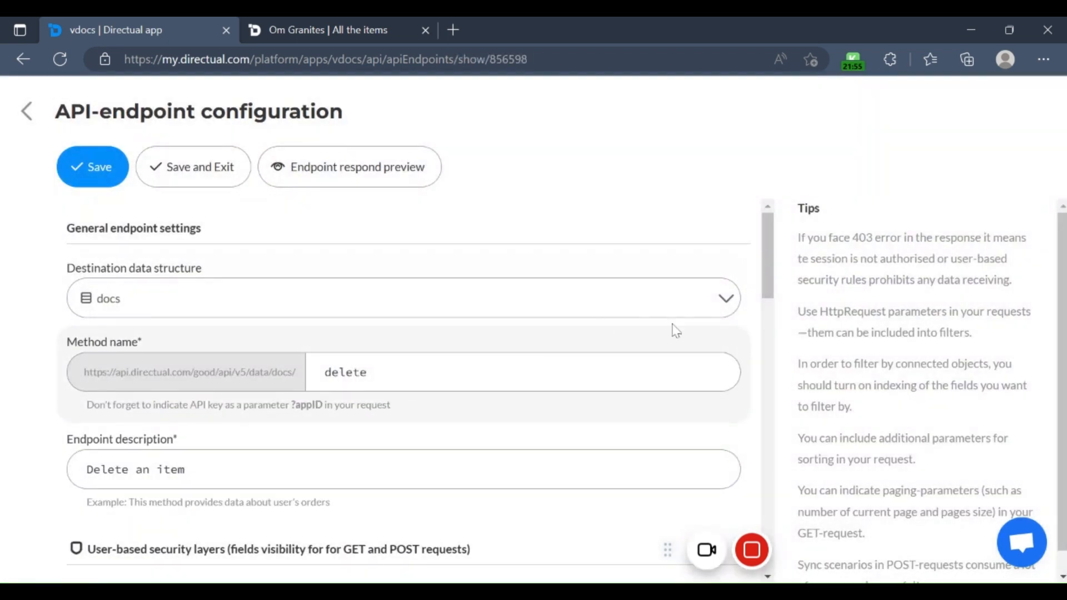
Step: Review the delete endpoint's session condition, its fields for reading and writing, and its filter and sorting settings
scroll(556, 374, down, 10)
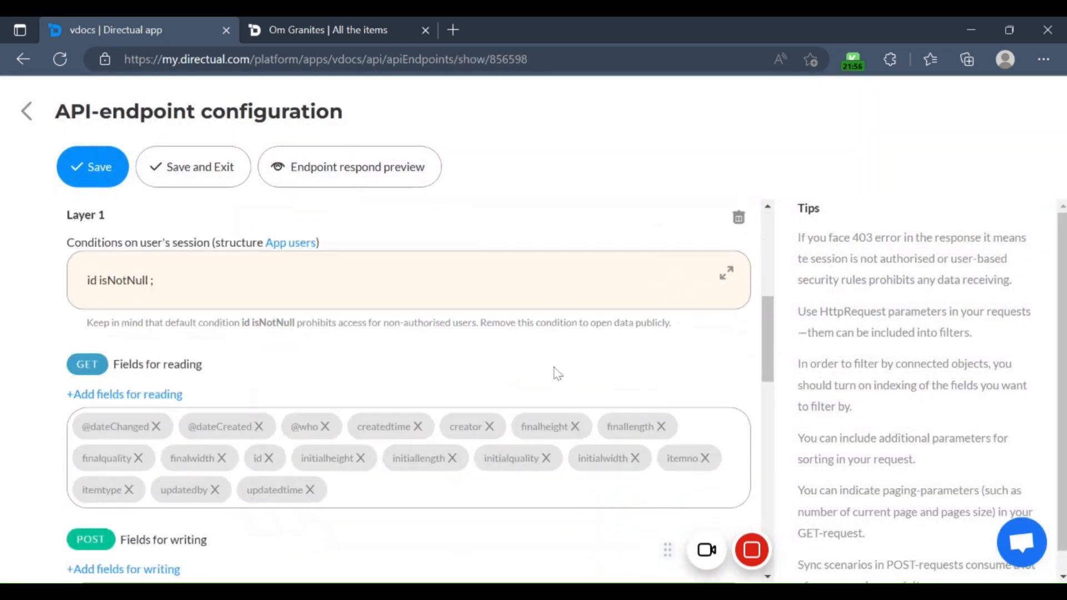
scroll(397, 401, down, 10)
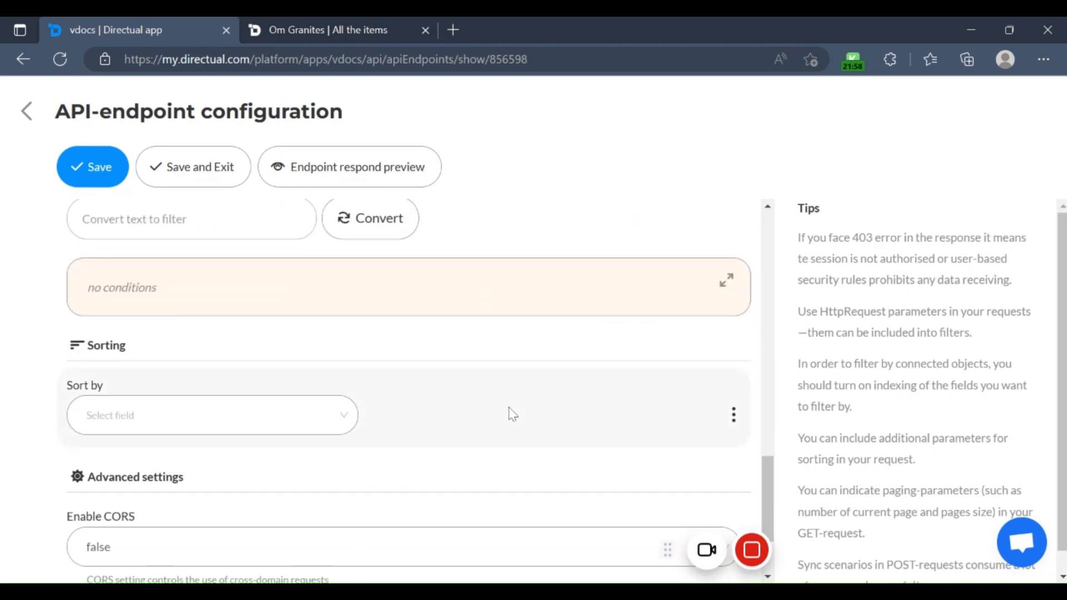
scroll(447, 267, up, 15)
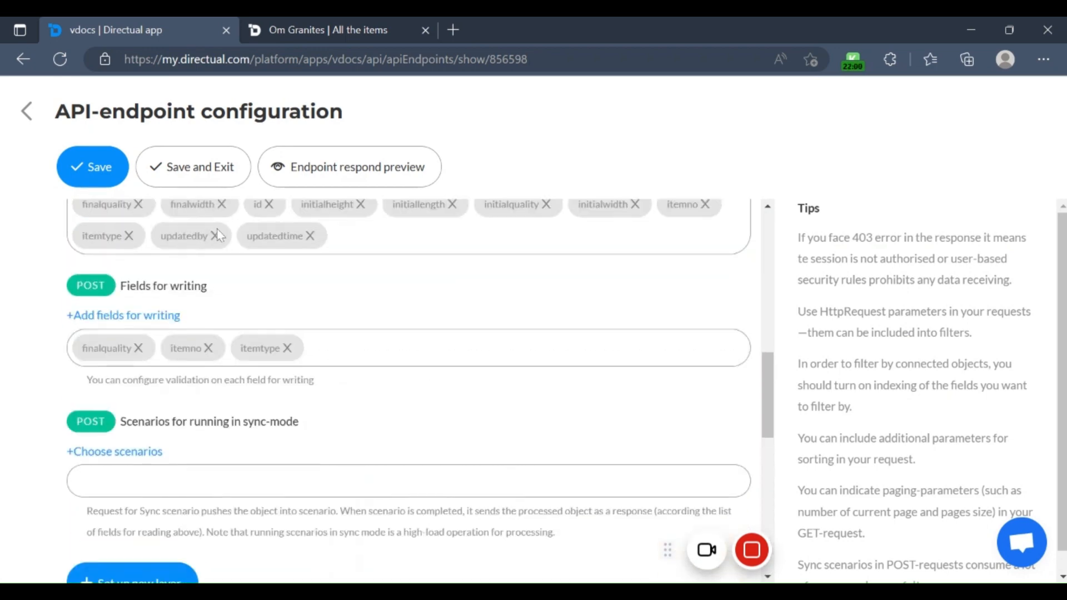
scroll(448, 267, up, 3)
scroll(310, 352, down, 10)
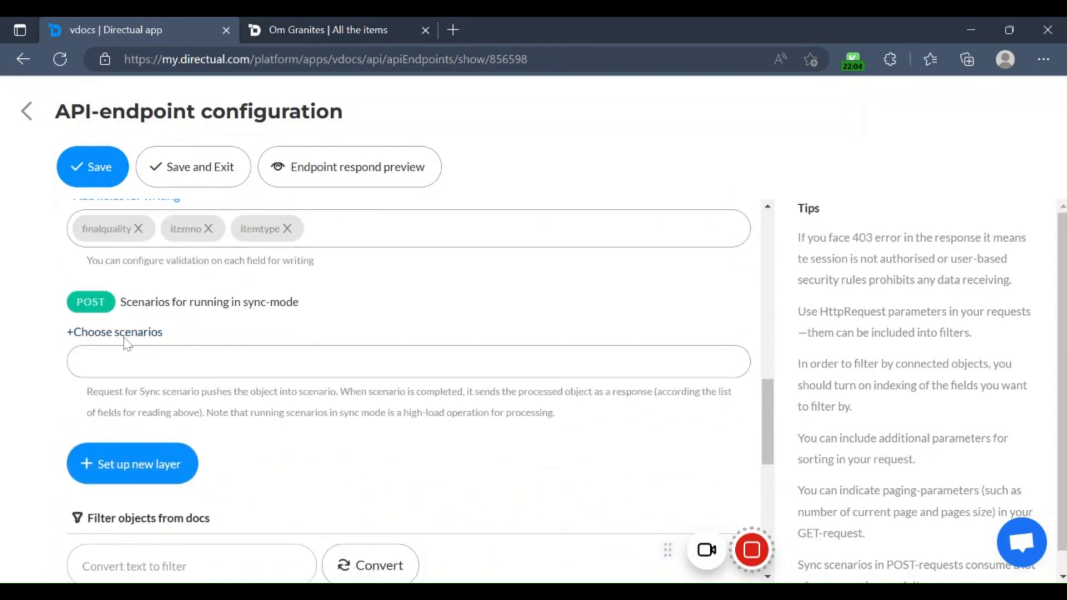
Step: Check which scenarios can run in sync-mode for the delete endpoint, cancel the selection, and recheck its reading and writing fields
click(131, 334)
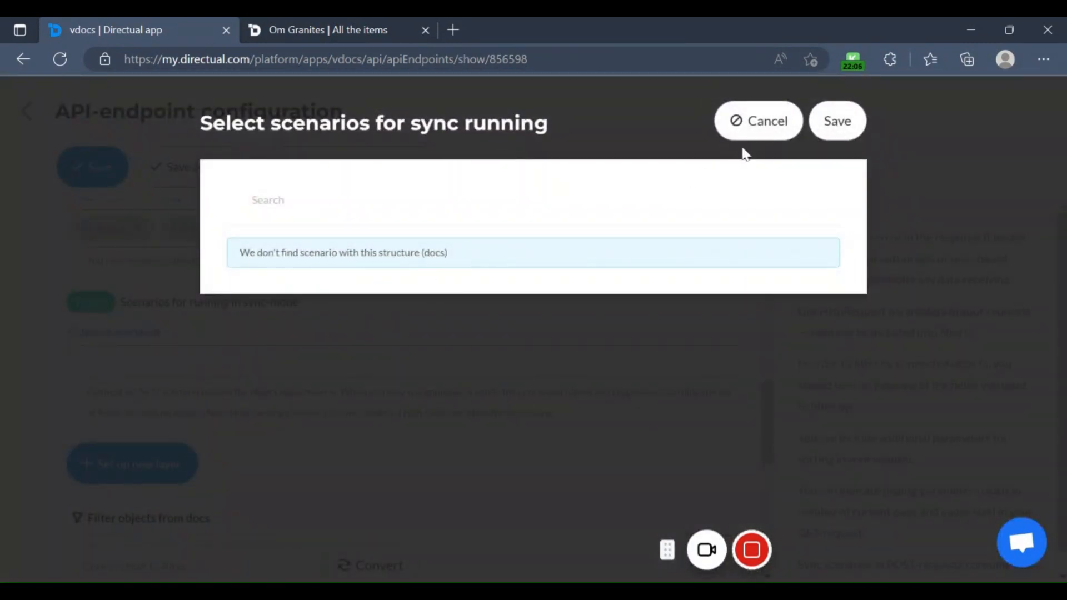
click(752, 136)
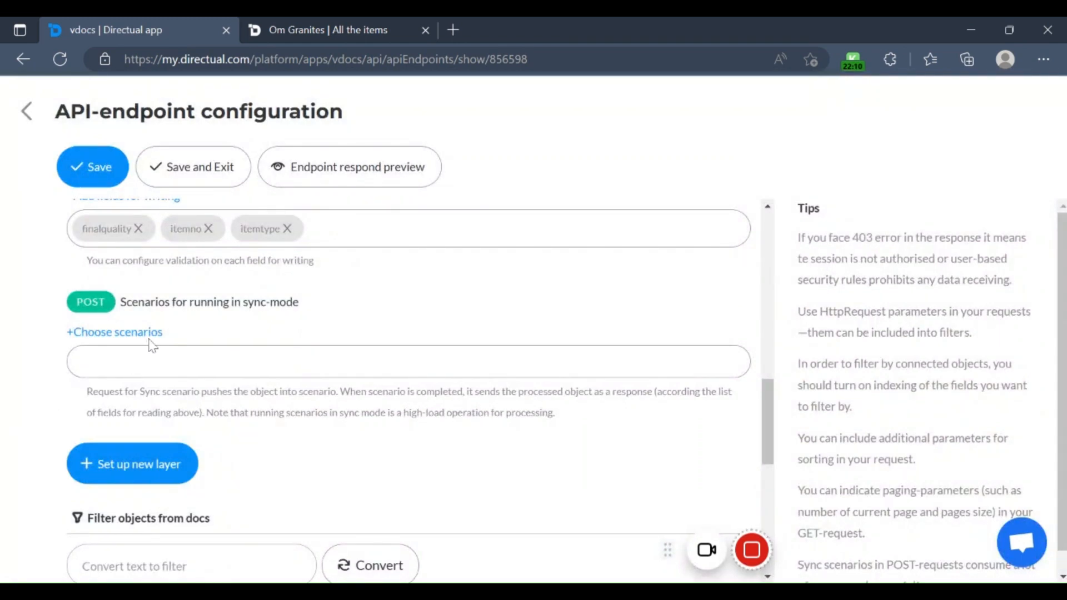
scroll(136, 337, up, 3)
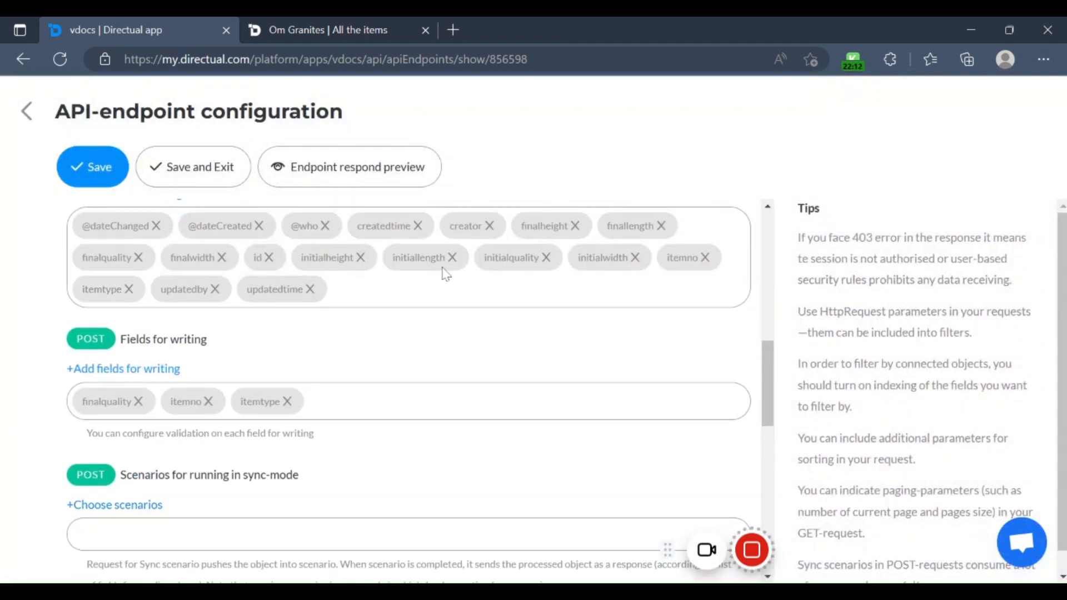
scroll(322, 312, down, 5)
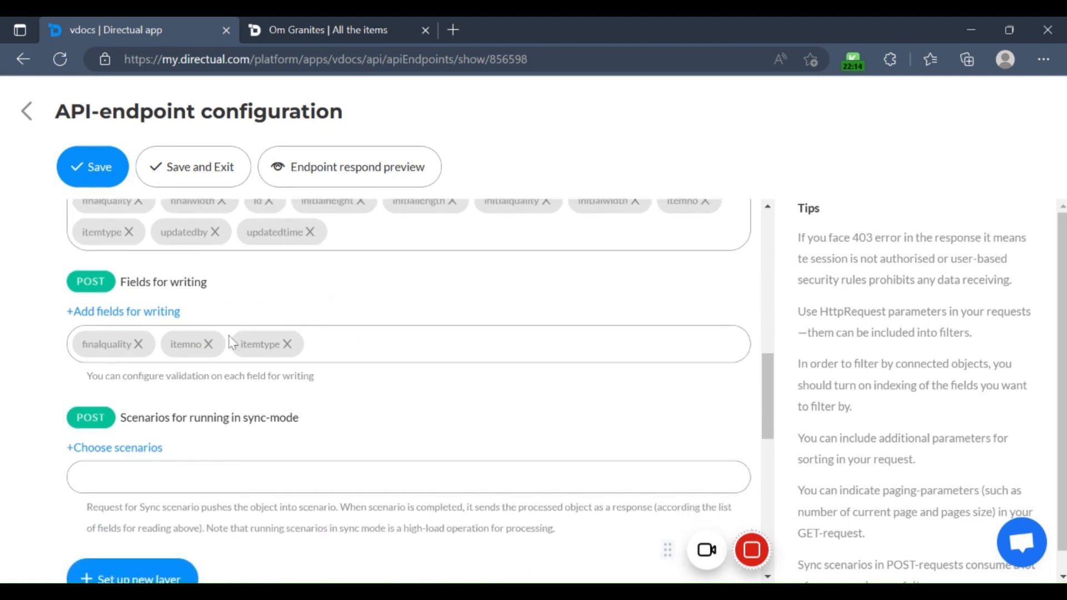
scroll(161, 353, up, 2)
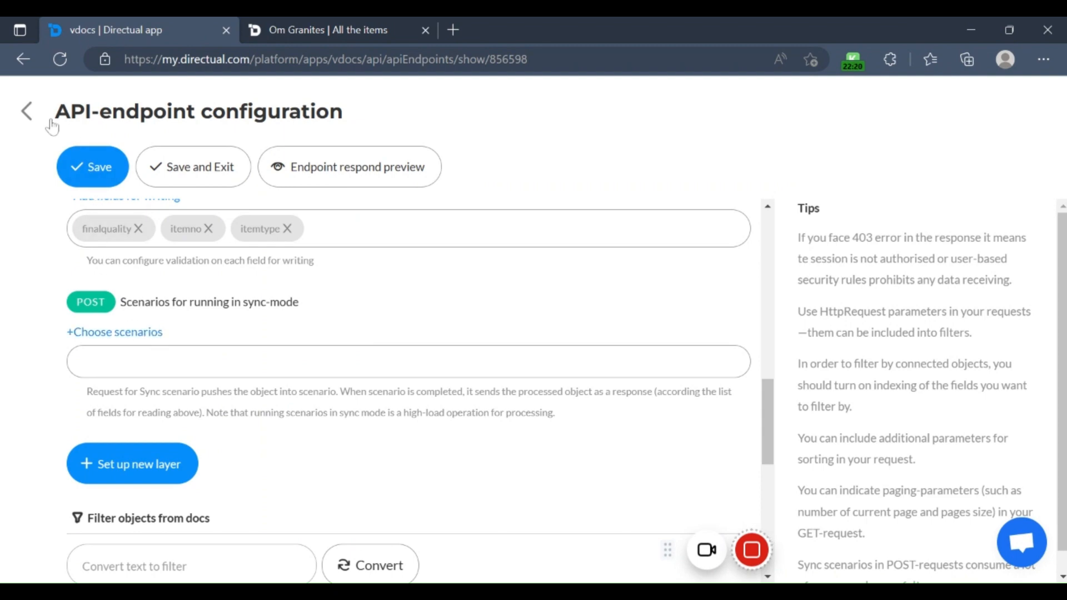
Step: Open the "new" endpoint from the list of API-endpoints and review its general settings and security layer
click(28, 117)
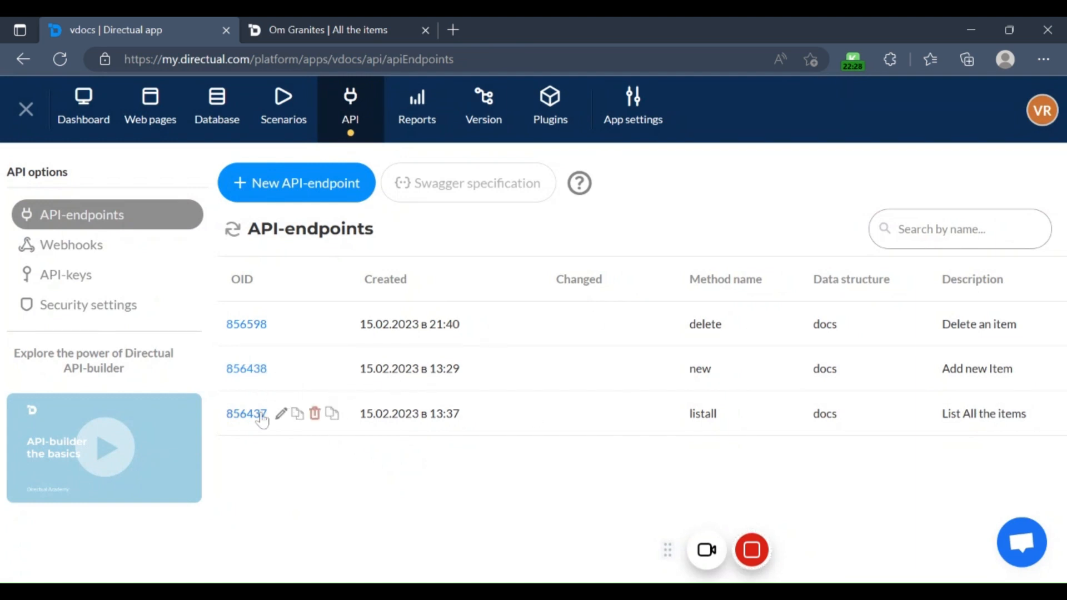
click(259, 372)
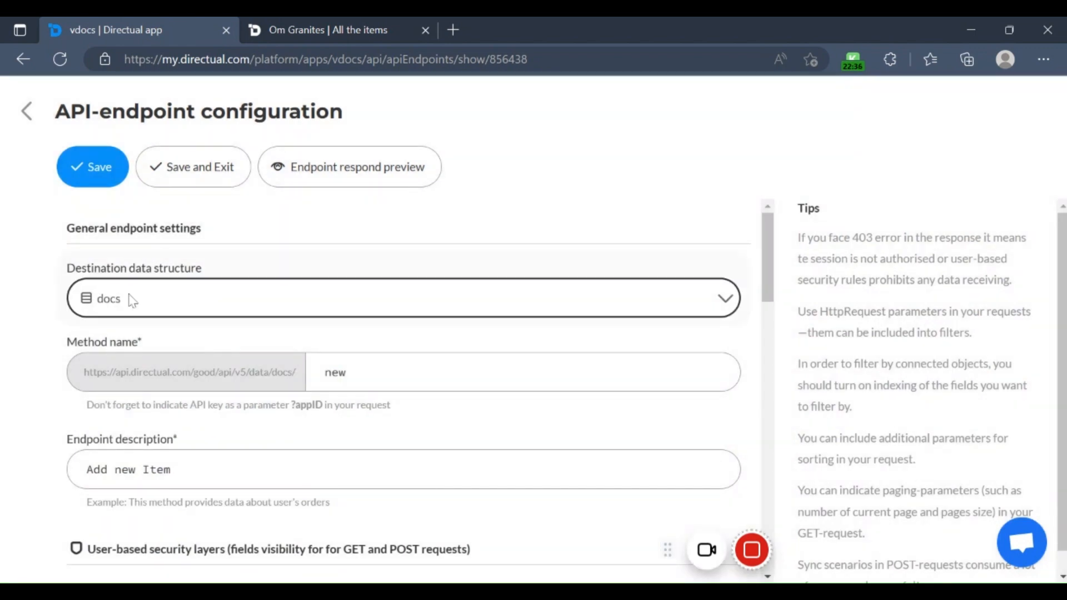
scroll(334, 356, down, 1)
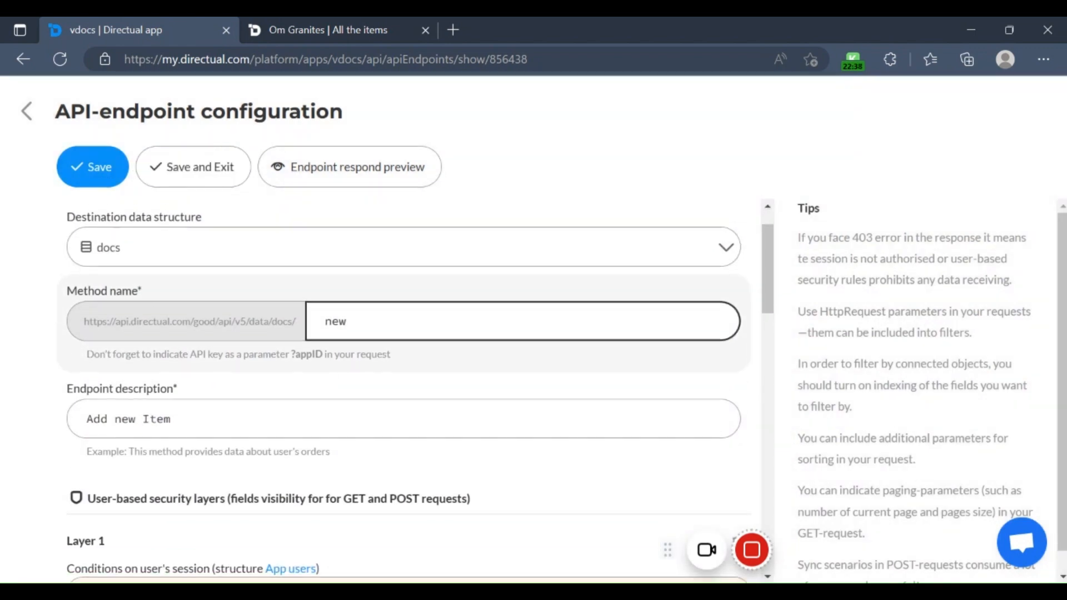
scroll(389, 267, down, 1)
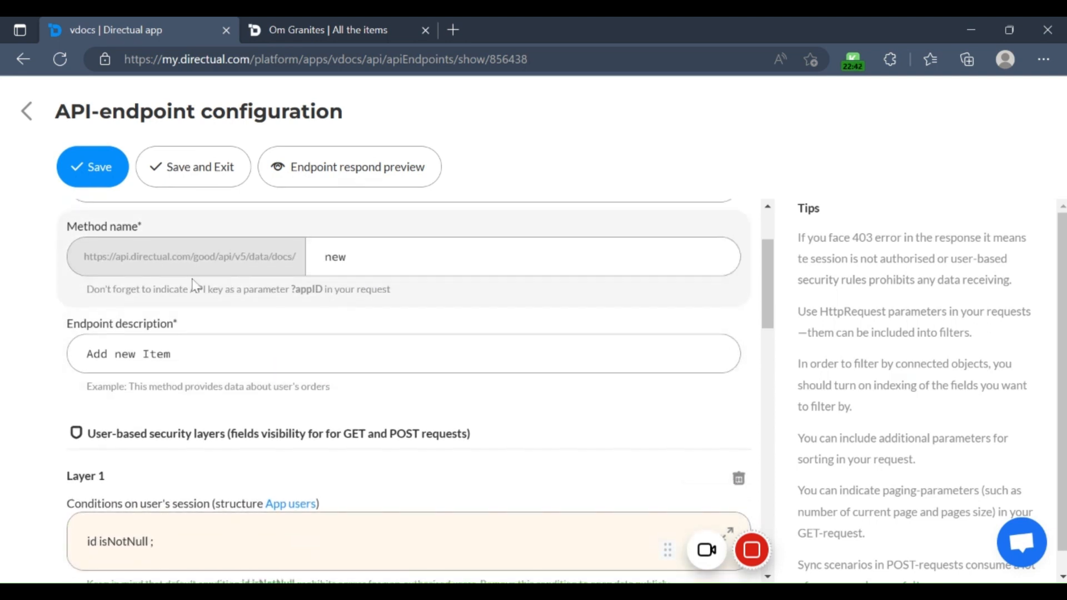
scroll(278, 381, down, 3)
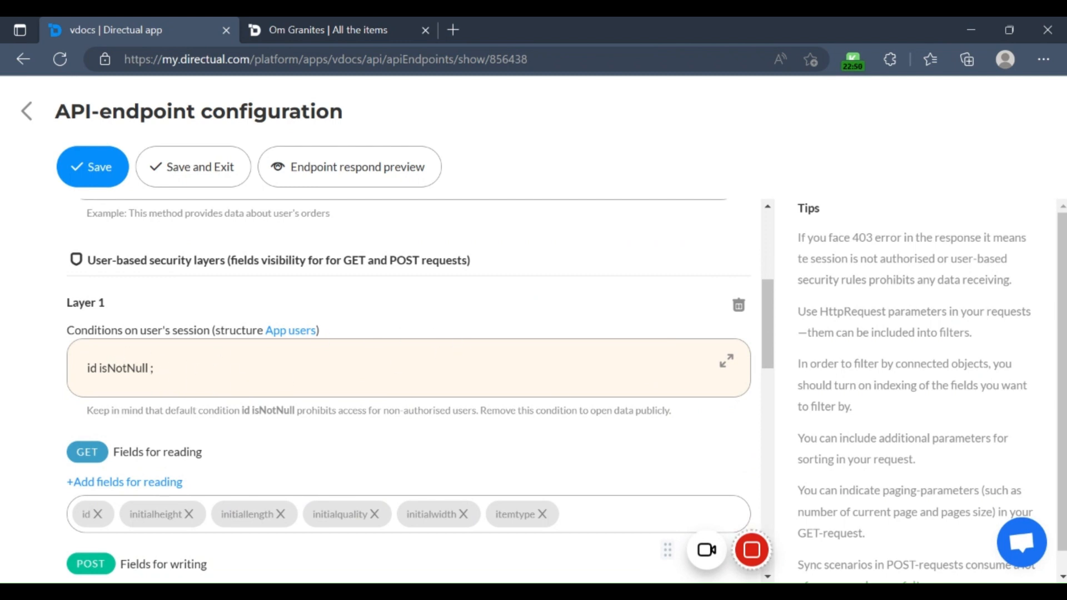
scroll(178, 467, down, 1)
scroll(178, 467, down, 2)
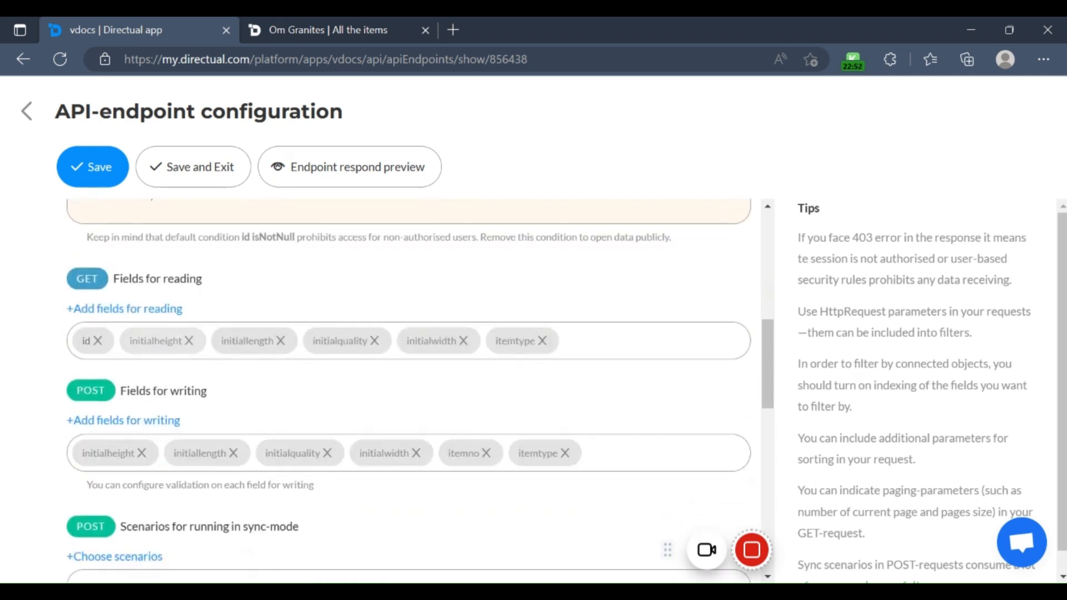
Step: Examine the "new" endpoint's fields for reading and writing, sync scenarios, object filter, sorting and advanced settings
click(150, 341)
scroll(79, 457, down, 1)
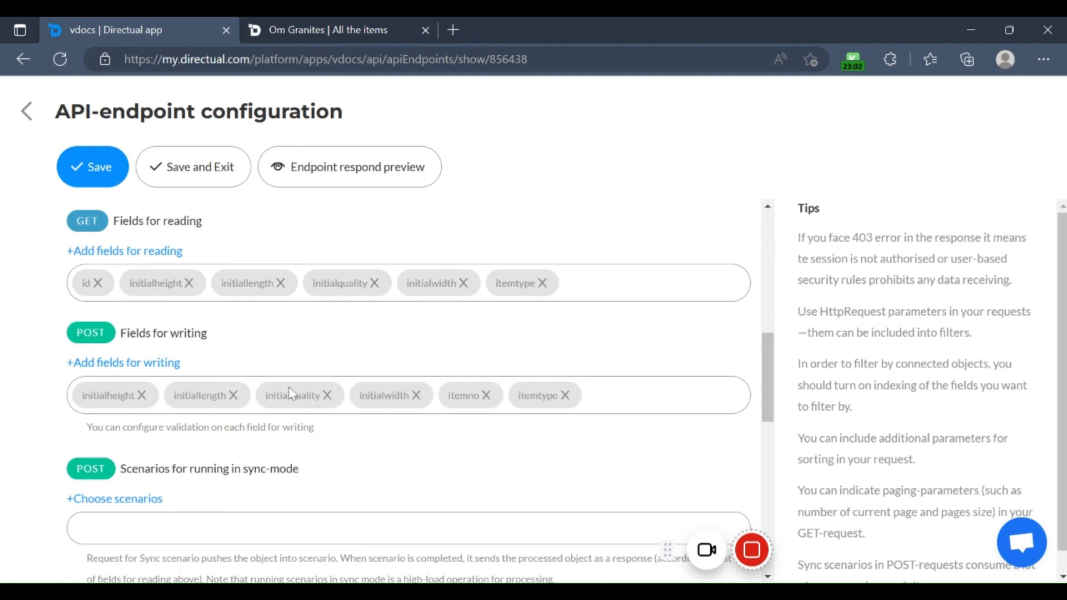
scroll(389, 388, down, 2)
scroll(232, 376, down, 2)
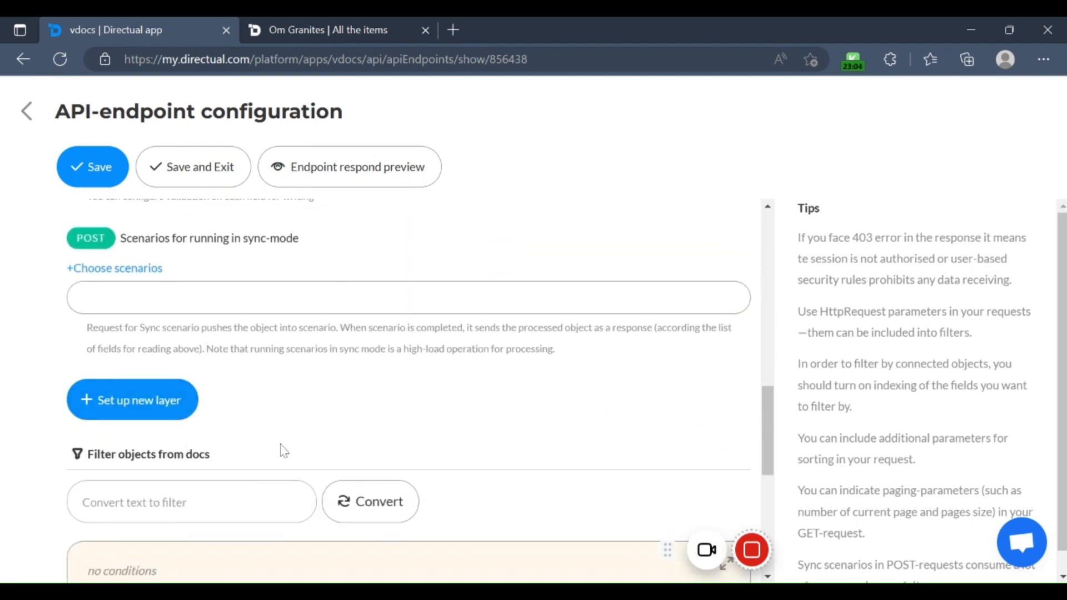
scroll(289, 448, down, 7)
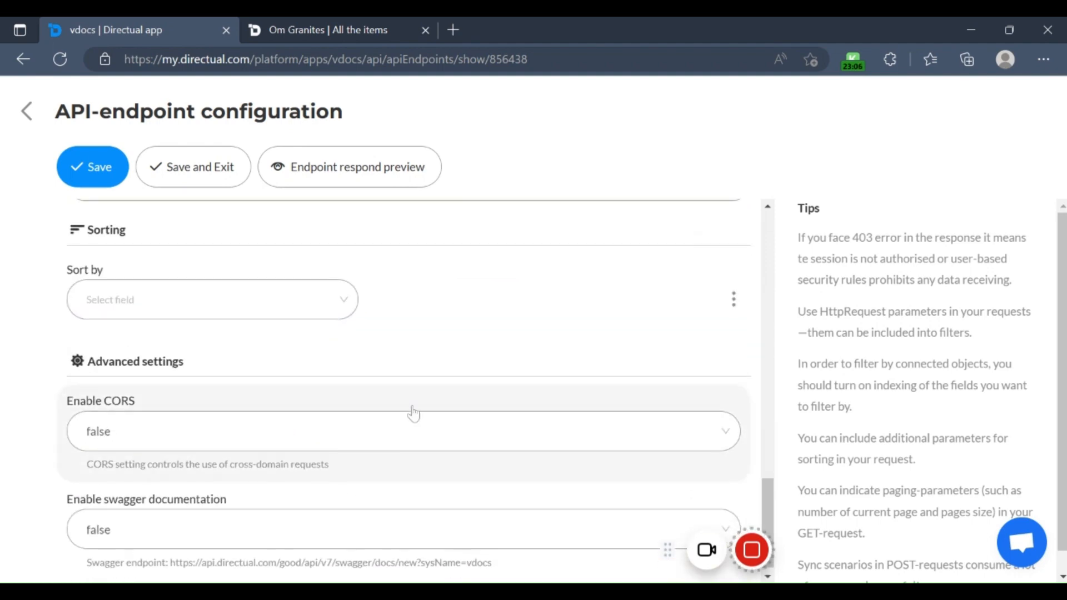
scroll(413, 414, up, 15)
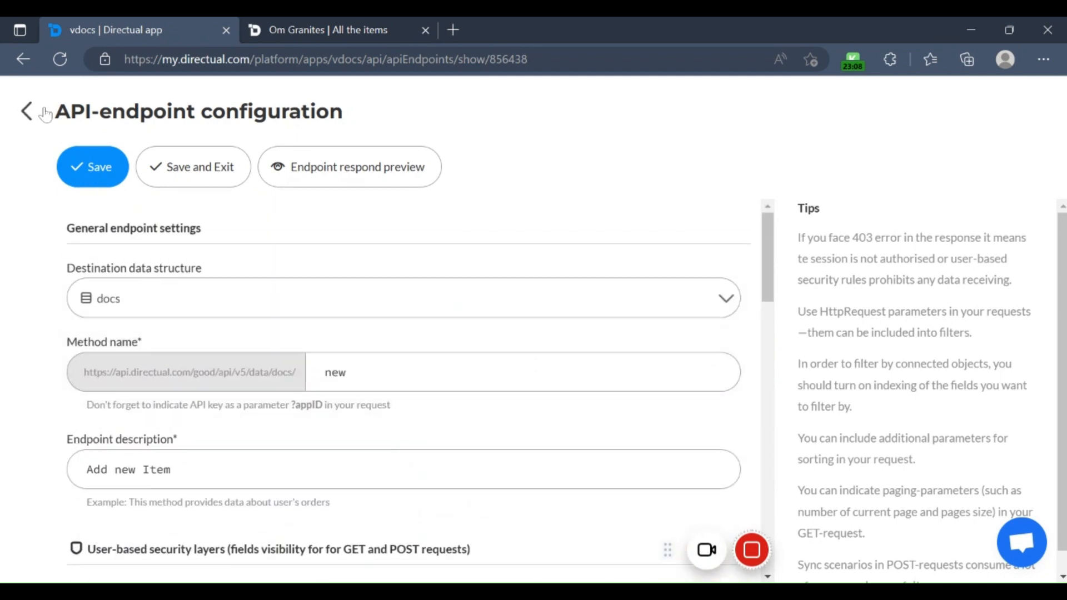
Step: Open the "listall" endpoint from the list of API-endpoints and review its session condition and its fields for reading and writing
click(26, 111)
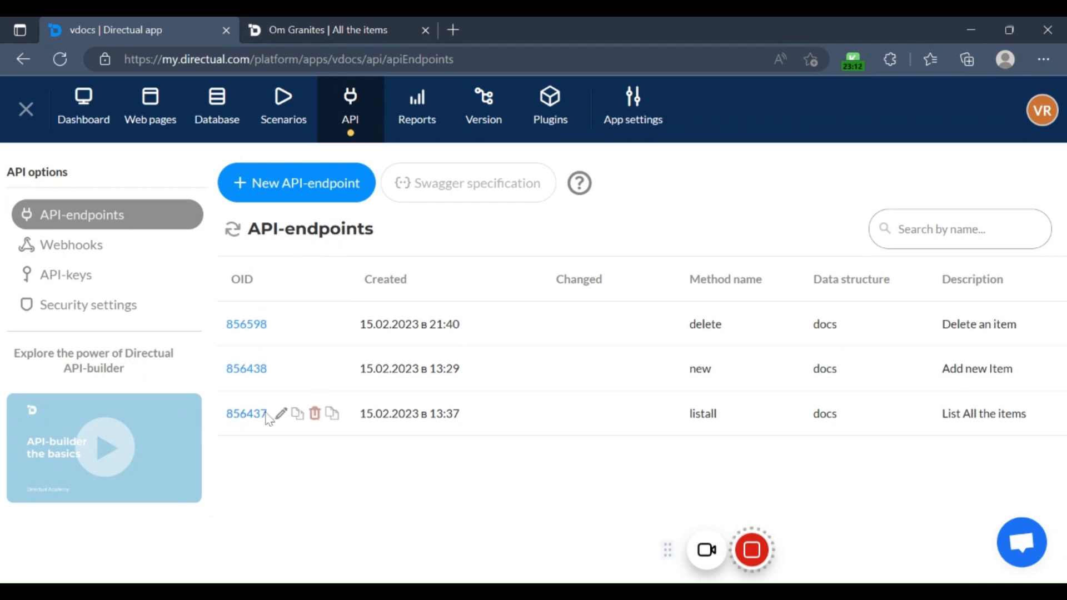
click(265, 416)
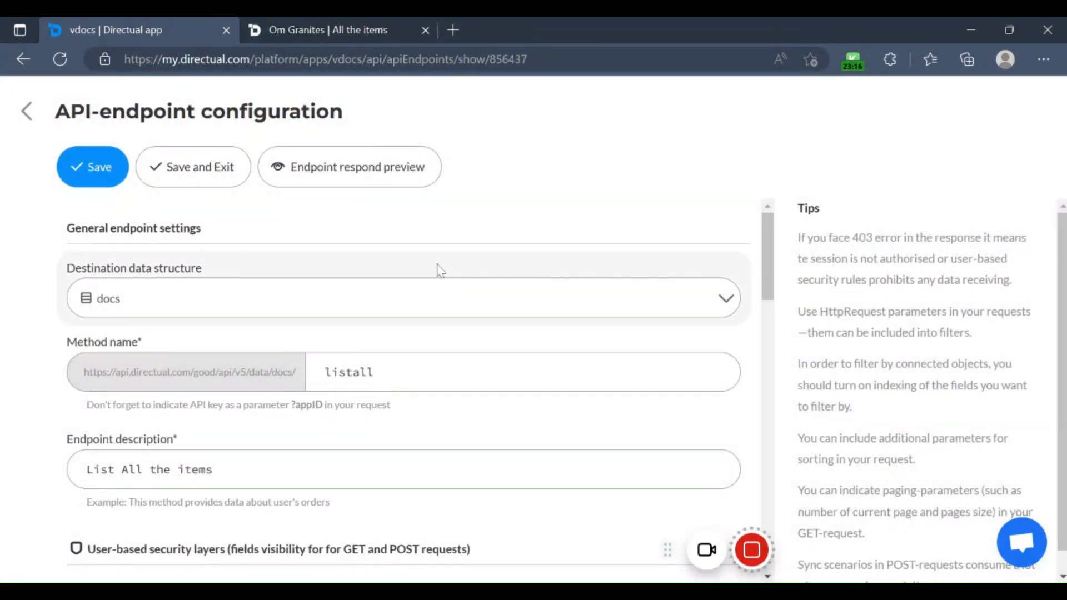
scroll(269, 361, down, 3)
scroll(355, 300, up, 2)
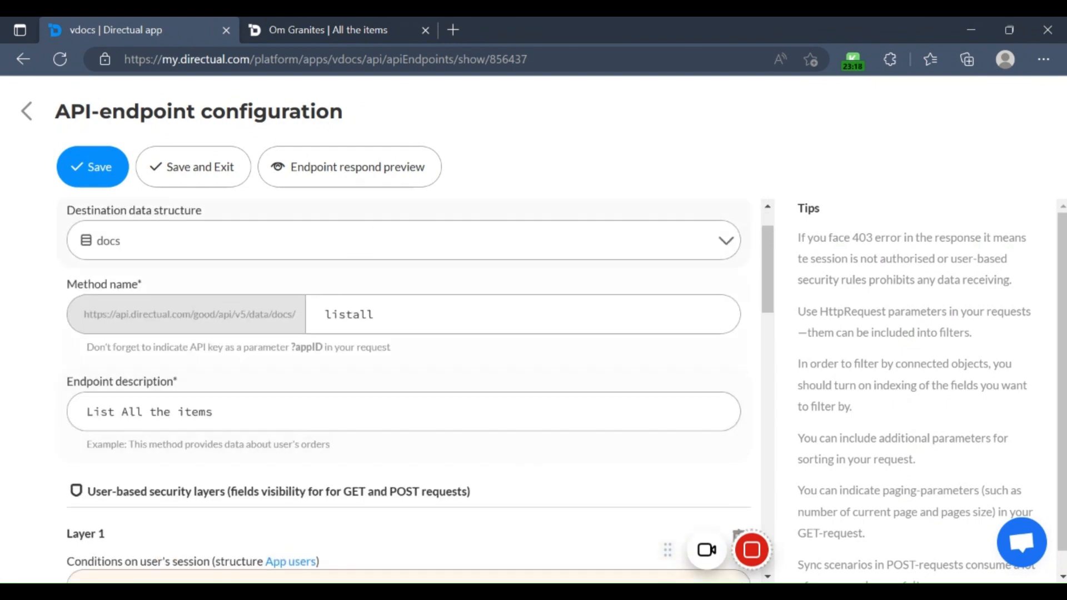
scroll(316, 398, down, 4)
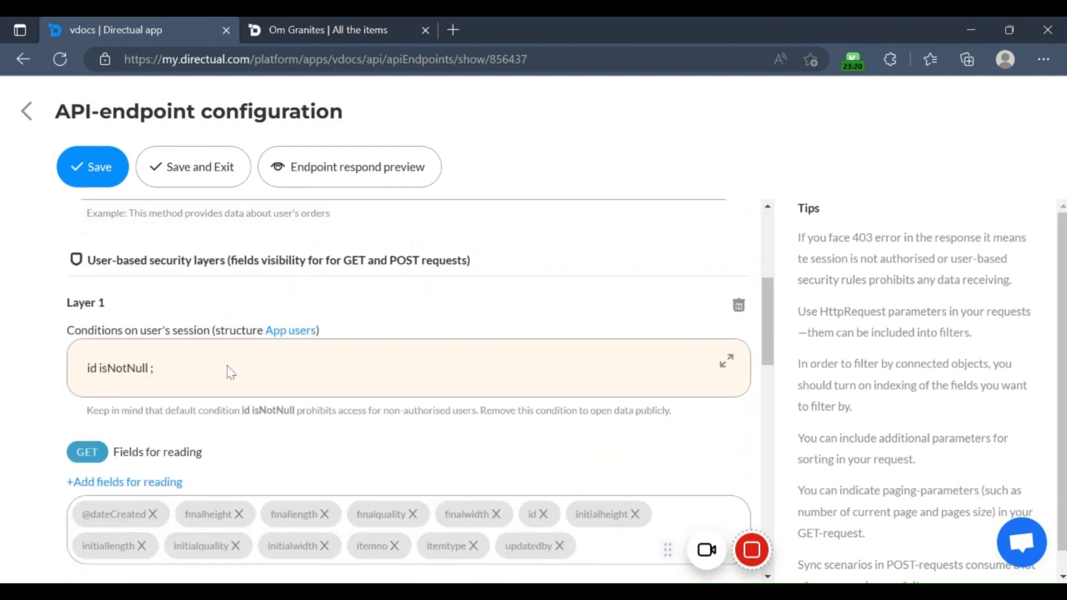
scroll(307, 362, down, 3)
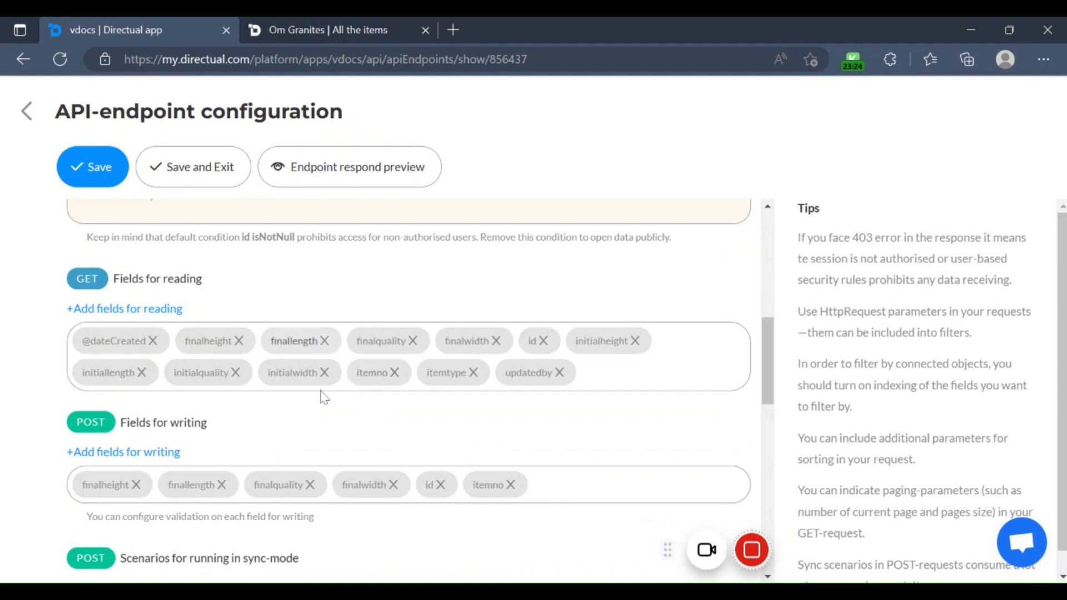
scroll(389, 439, down, 2)
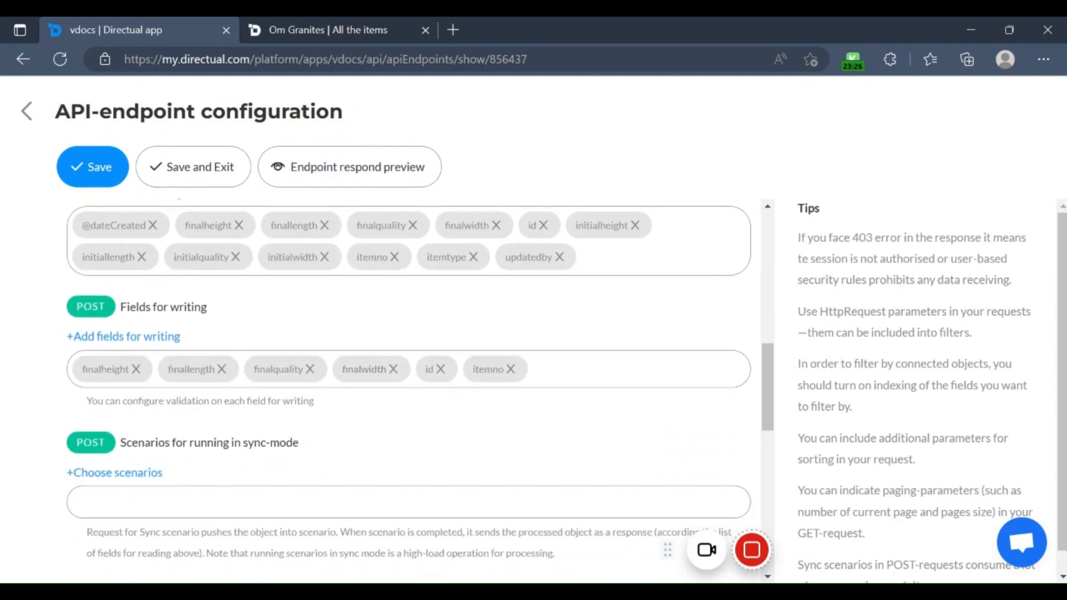
scroll(444, 314, up, 1)
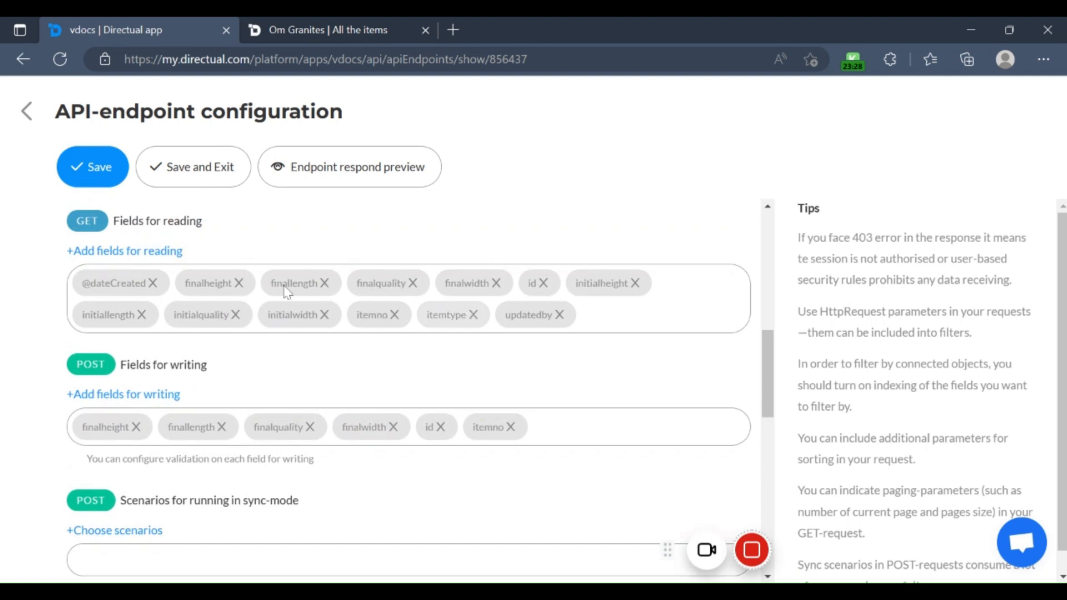
Step: Leave the endpoint configuration, go to the app's web pages, and open the Home page in the page designer
click(29, 118)
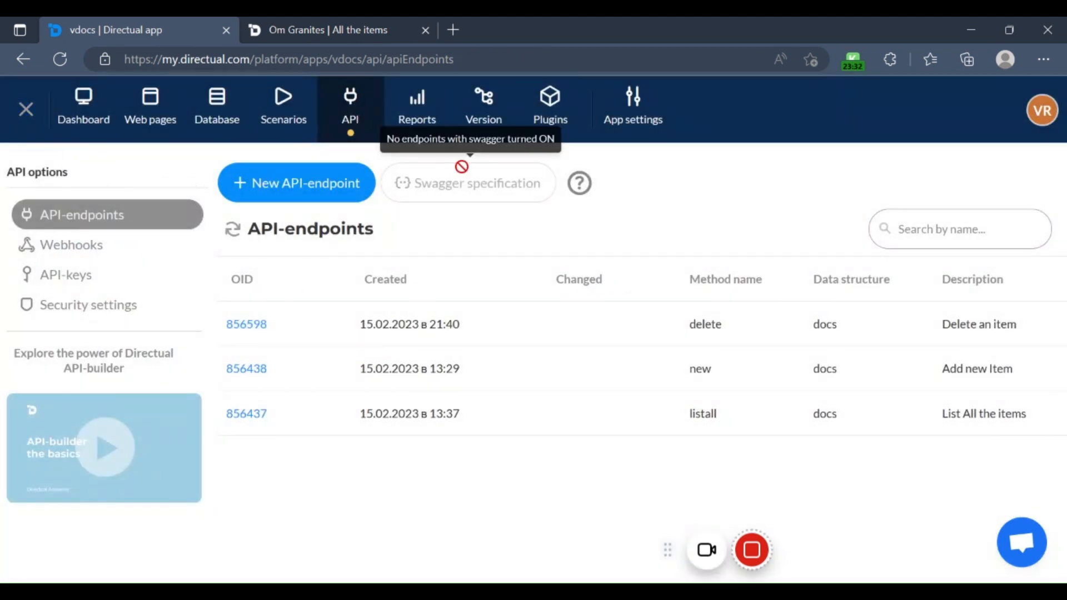
click(137, 119)
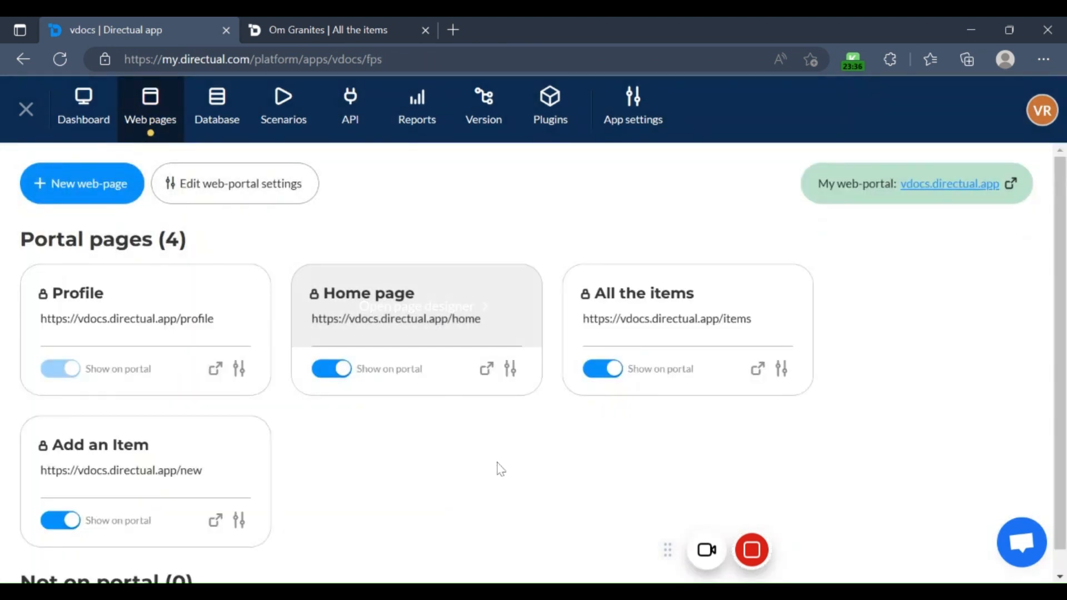
scroll(469, 472, down, 1)
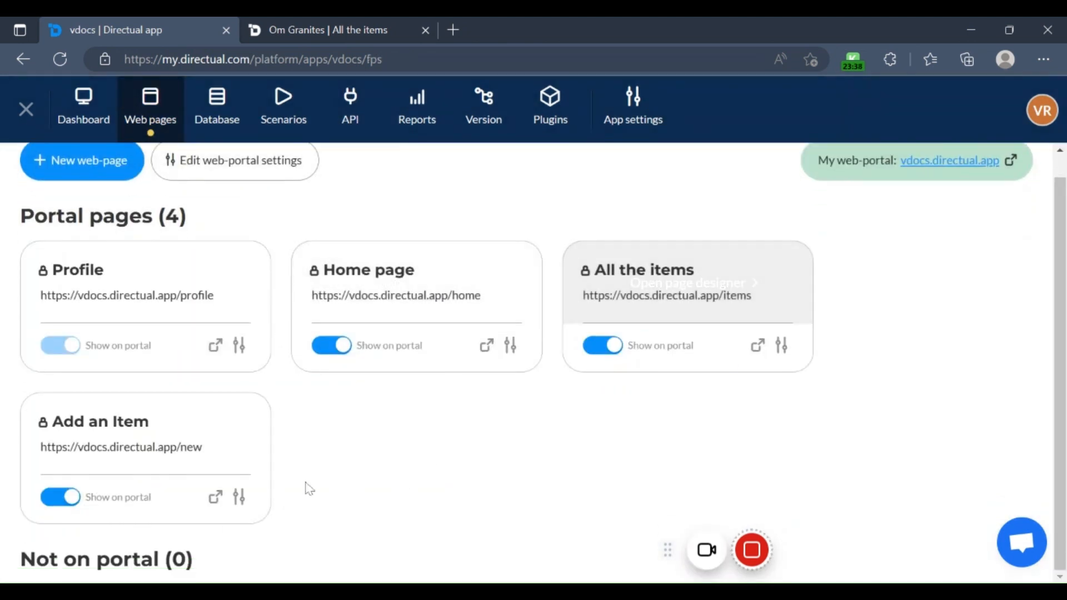
mouse_move(431, 300)
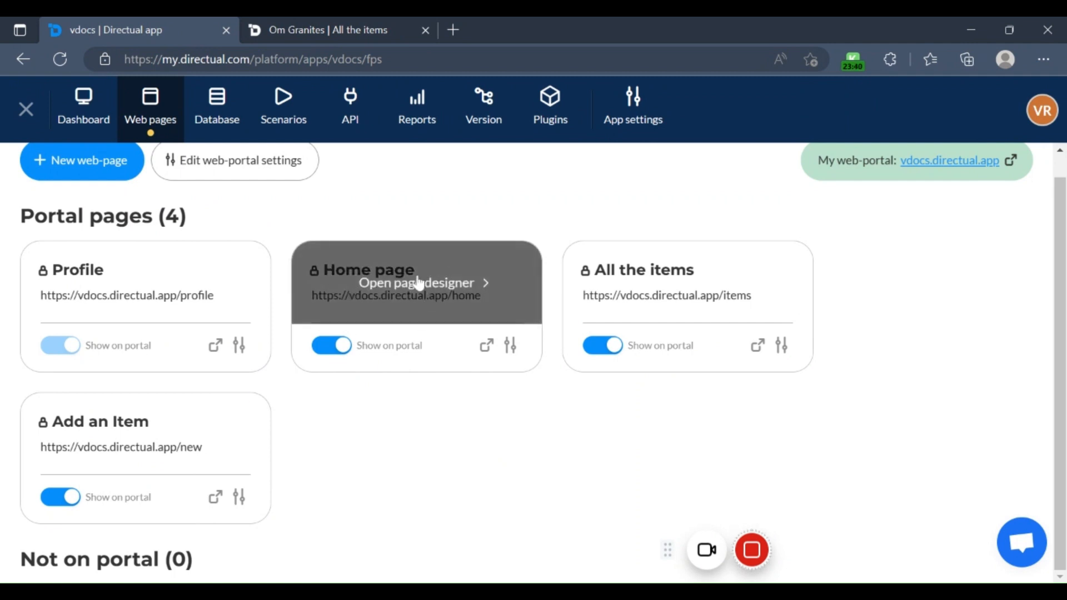
click(415, 287)
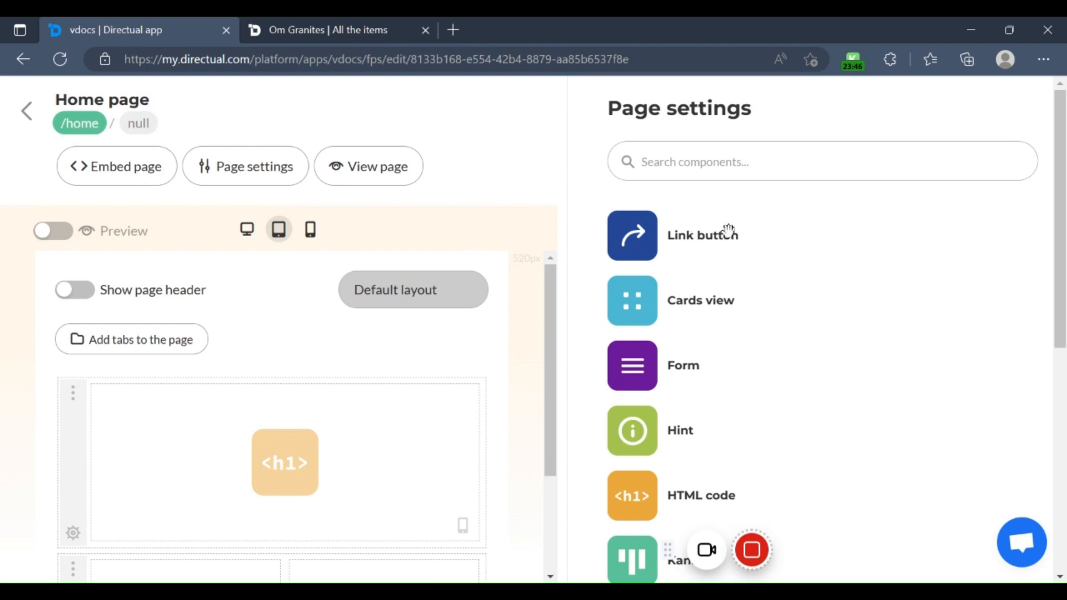
Step: Look through the components available for the Home page, from Link button to Table view and Video
scroll(774, 282, down, 7)
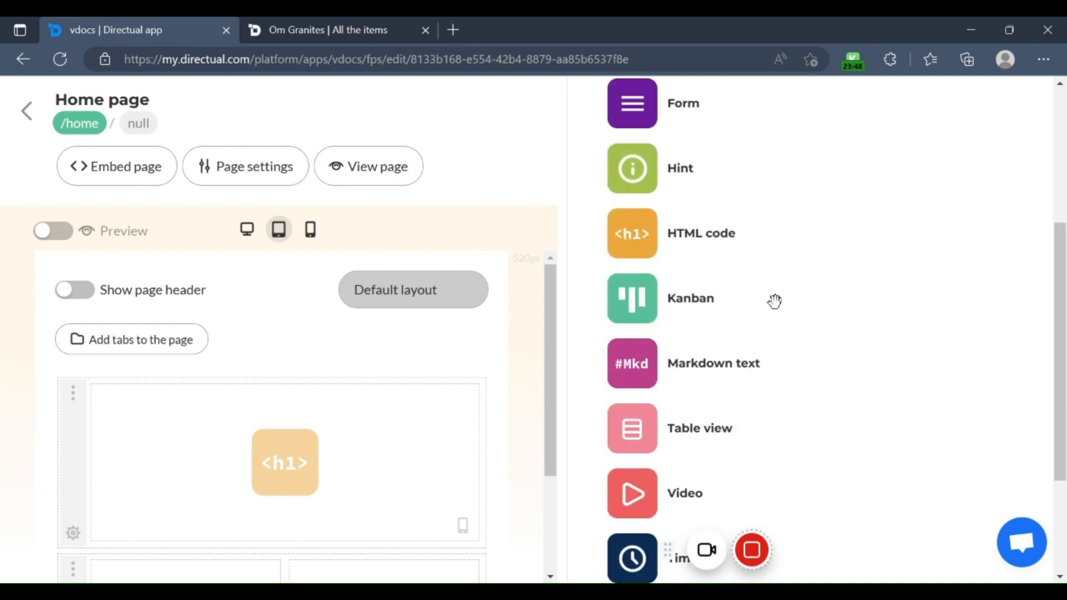
scroll(774, 302, up, 8)
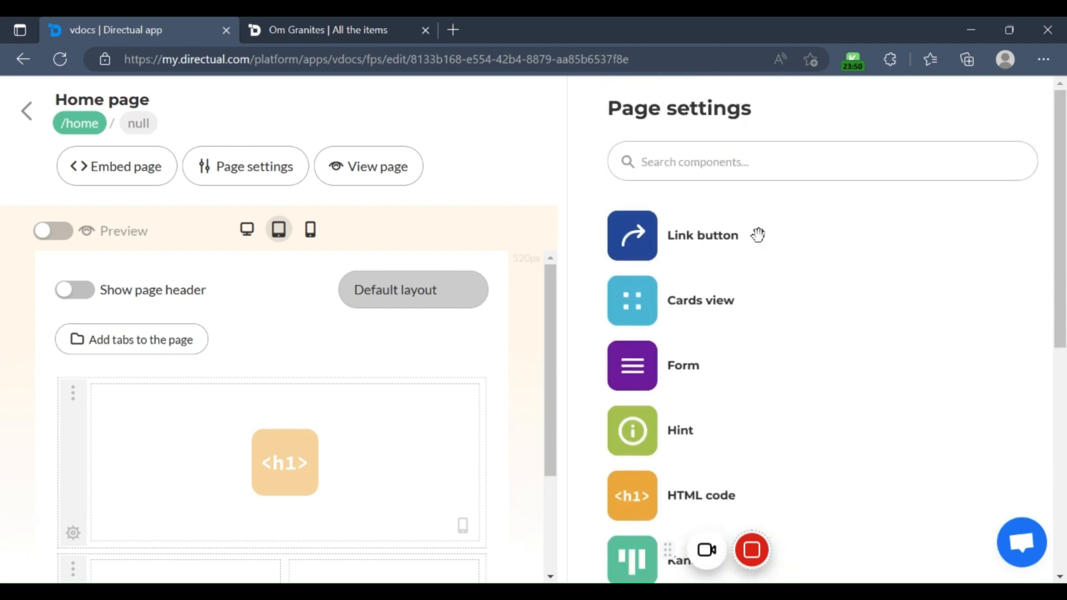
scroll(738, 302, down, 1)
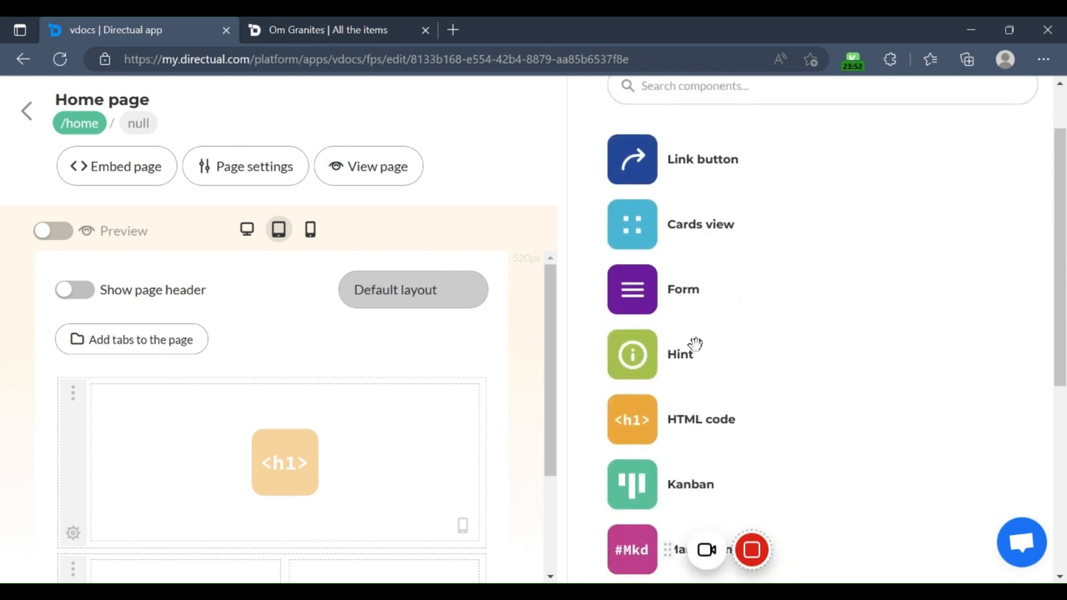
scroll(702, 350, down, 1)
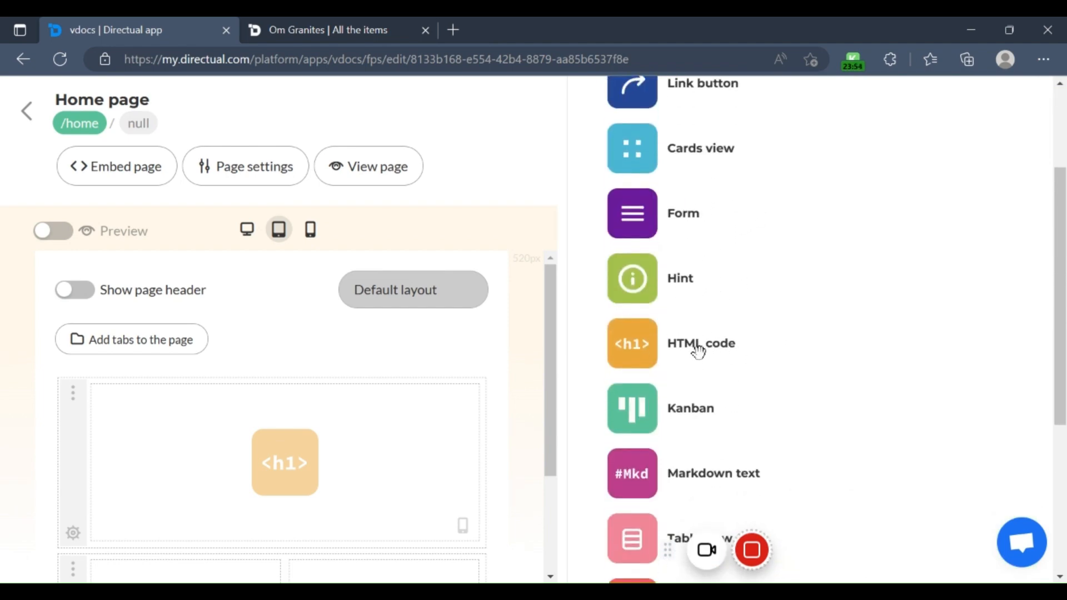
Step: Look through the remaining Home page components down to Timer and the section for adding custom components
scroll(722, 349, down, 1)
scroll(695, 351, down, 1)
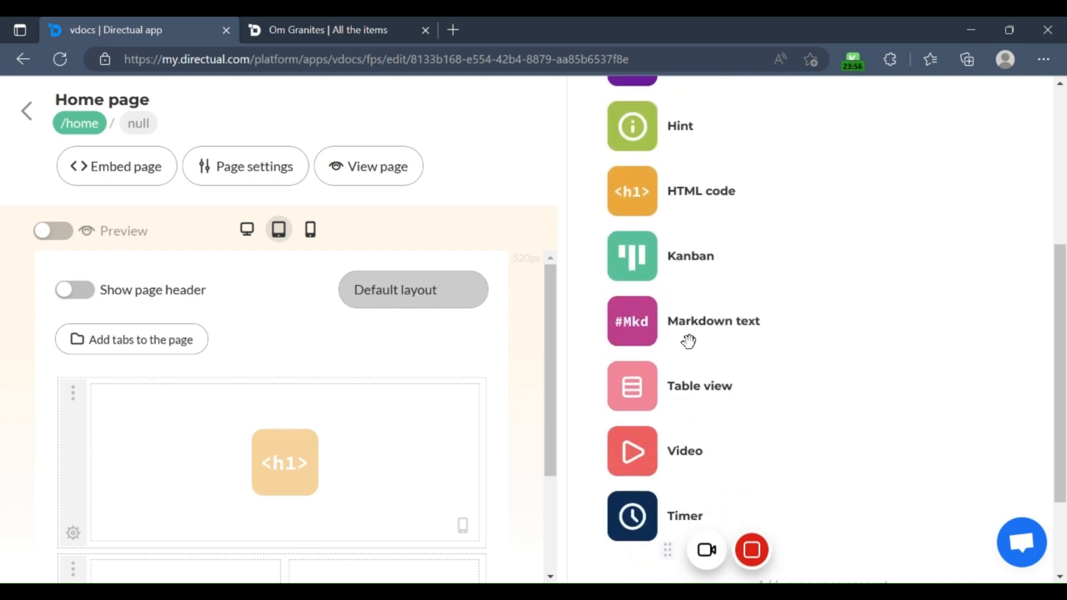
scroll(706, 375, down, 1)
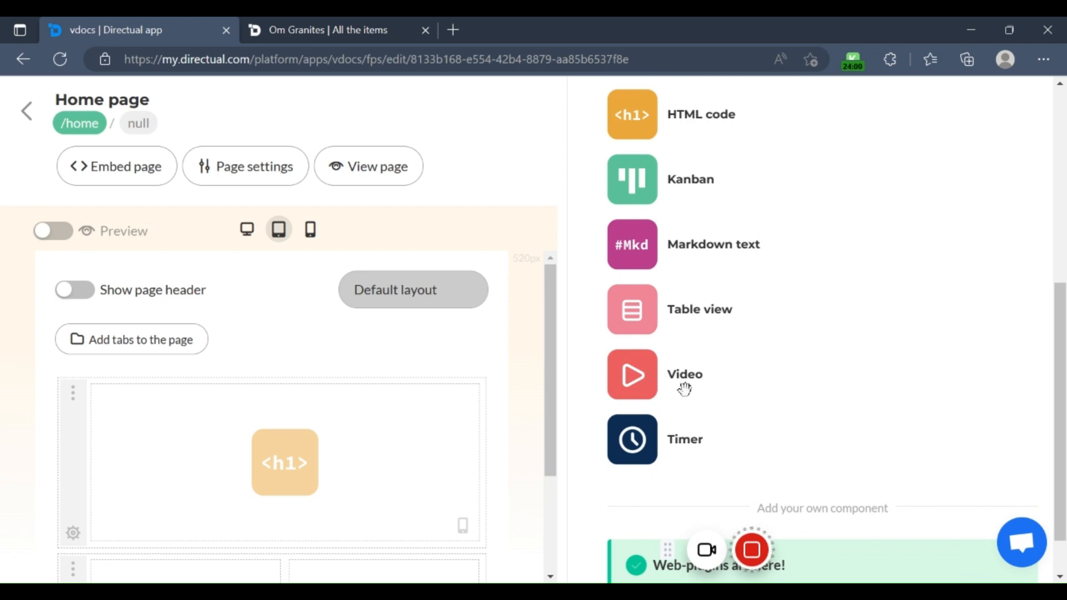
scroll(350, 425, down, 1)
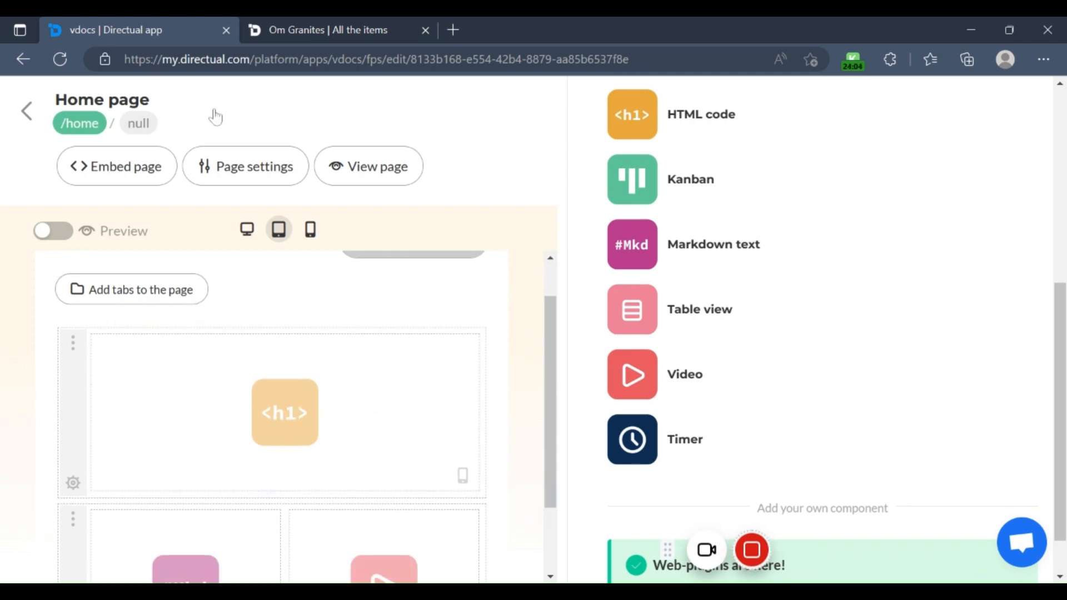
Step: Switch to the published app, close the open item record and go to its Home page
click(300, 23)
scroll(286, 267, up, 3)
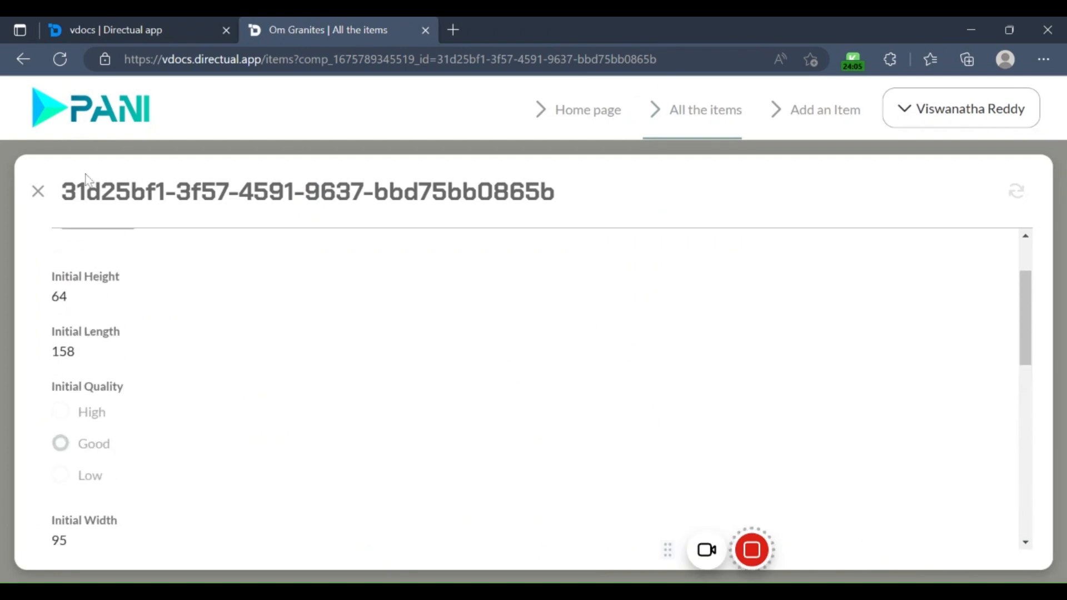
click(38, 191)
click(584, 113)
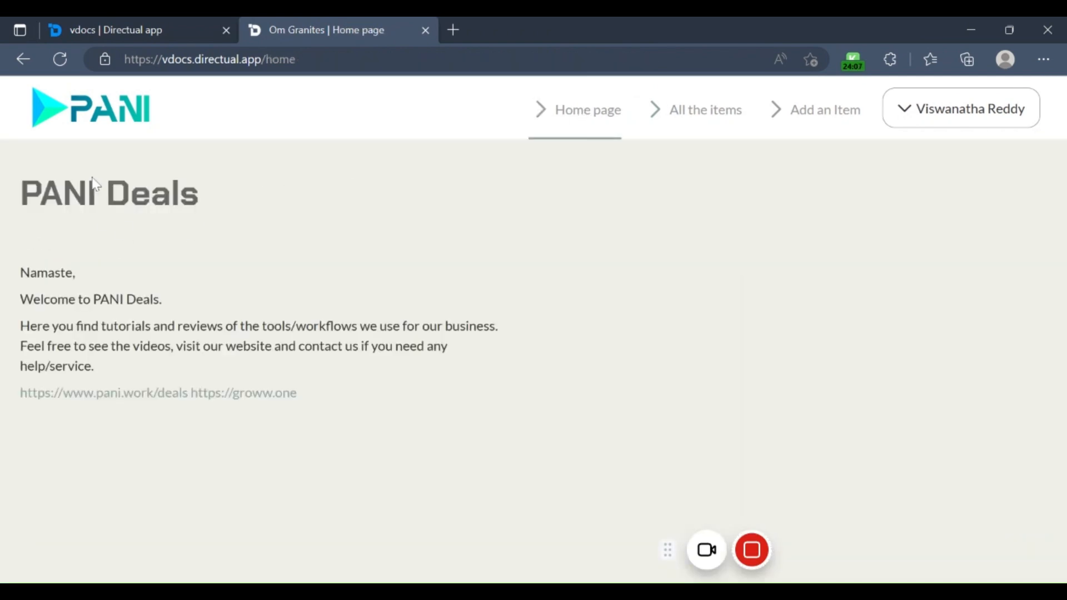
Step: Compare the Home page's sections in the page designer with the published Home page
click(160, 31)
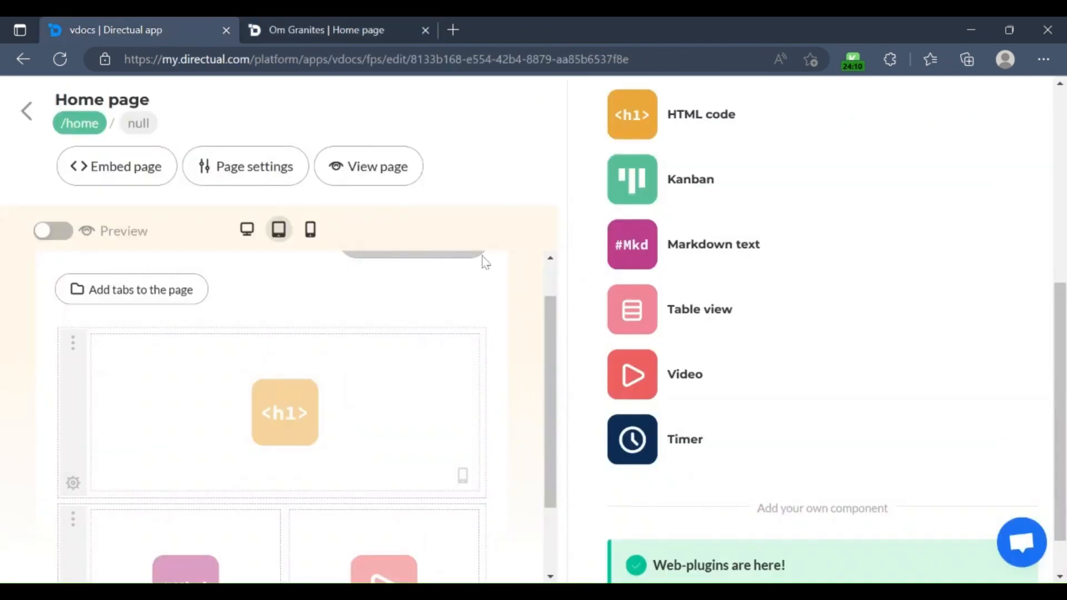
scroll(334, 417, down, 2)
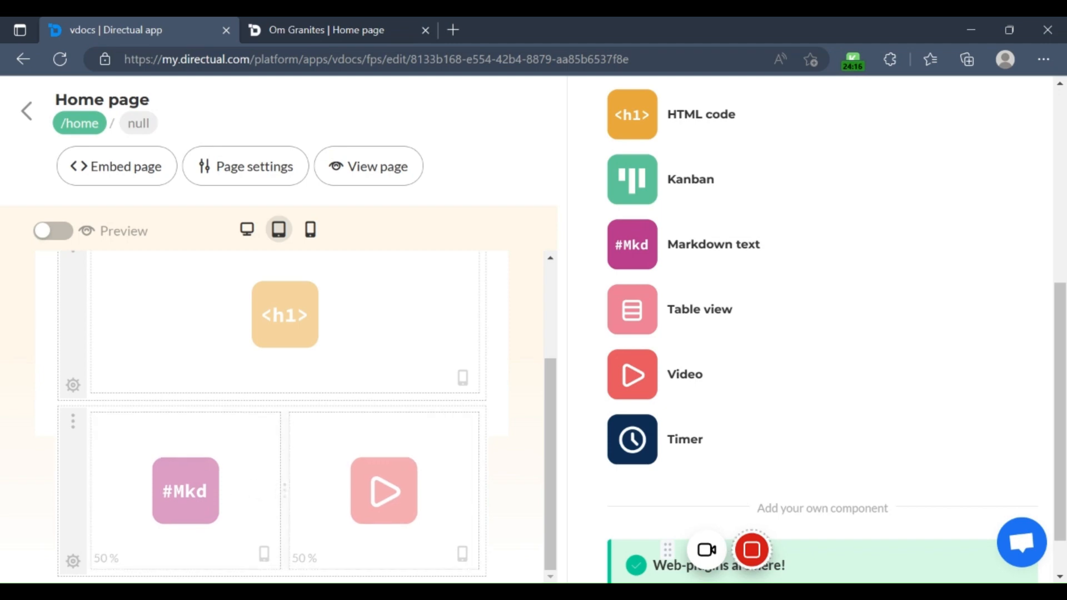
click(278, 29)
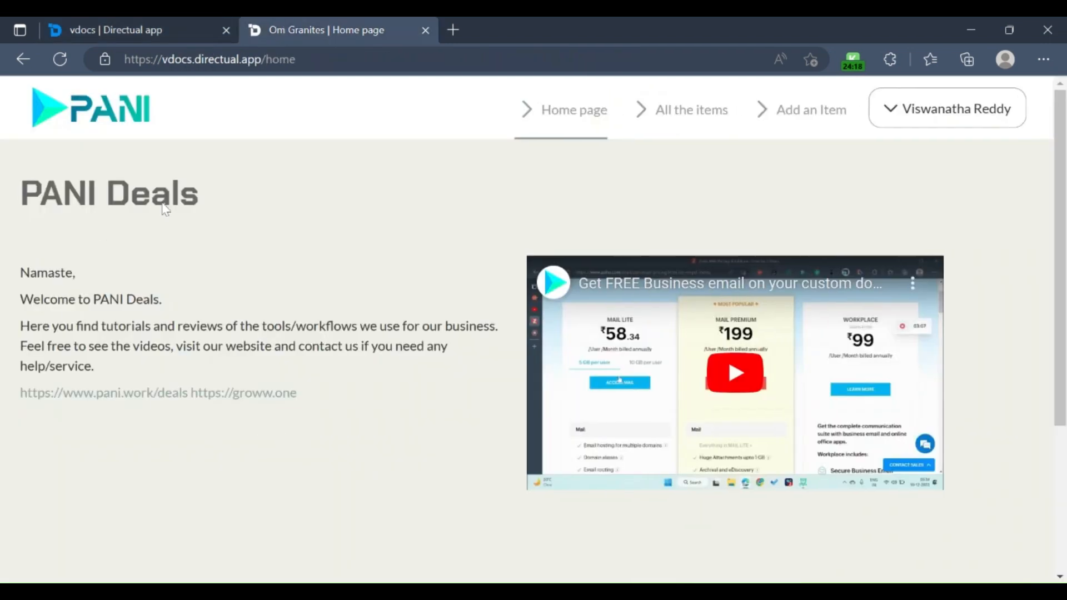
click(178, 22)
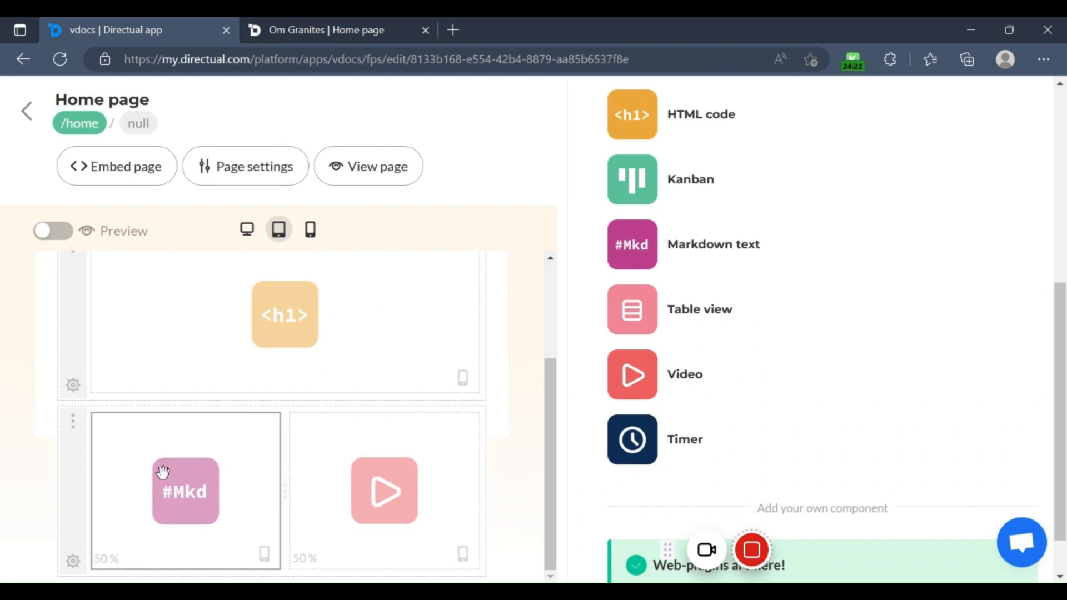
Step: Inspect the settings of the Home page's Markdown text and Video components and compare them with the published page
click(163, 472)
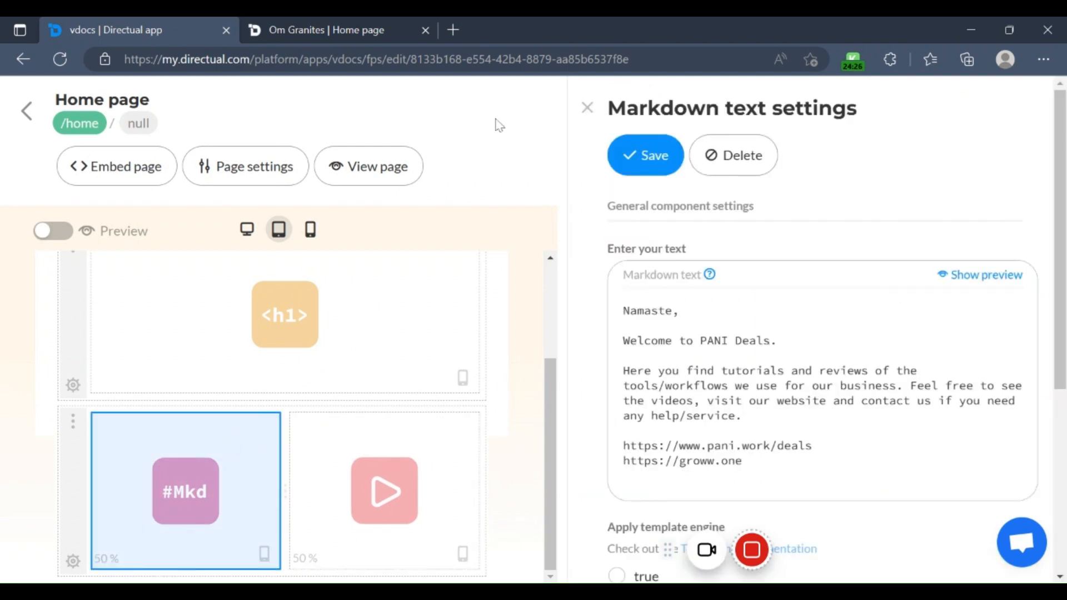
click(371, 23)
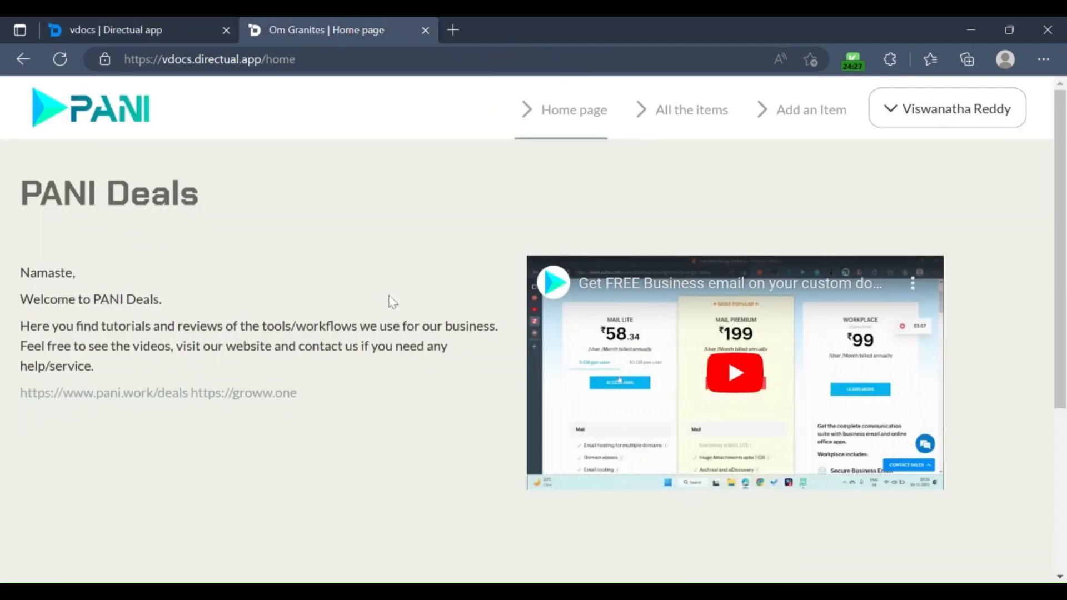
click(201, 23)
click(347, 445)
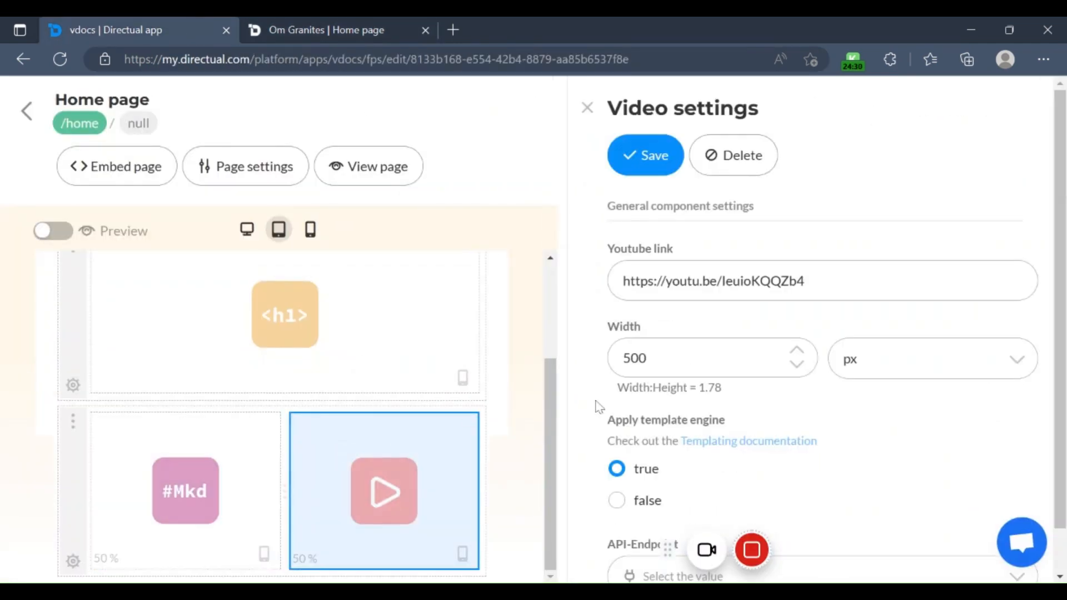
scroll(870, 286, down, 1)
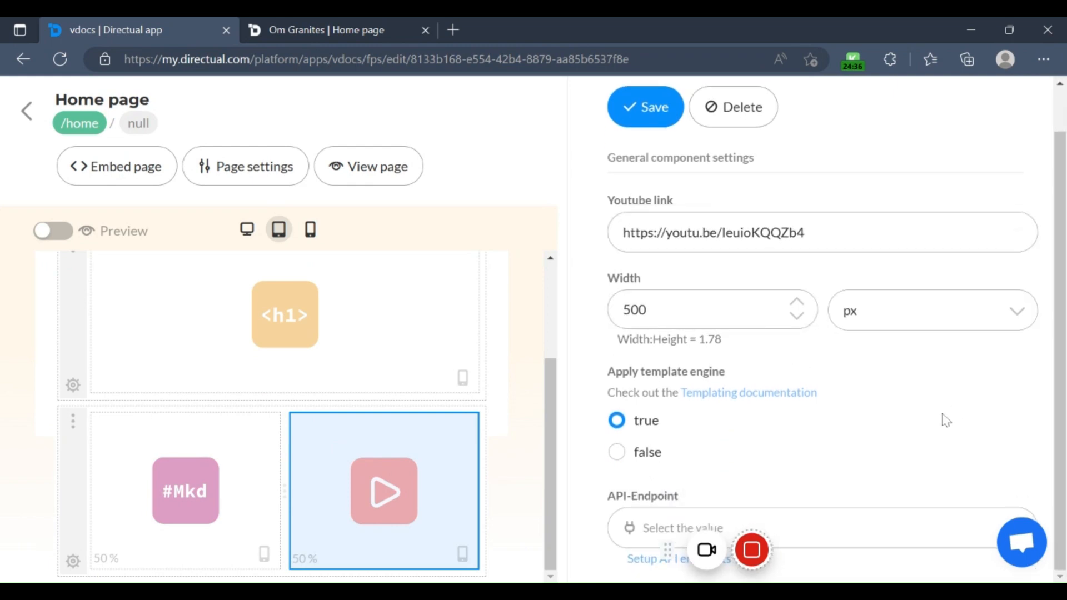
Step: Review the Markdown text component's settings again, from its text to the template engine and API-endpoint options
click(160, 479)
scroll(822, 334, down, 3)
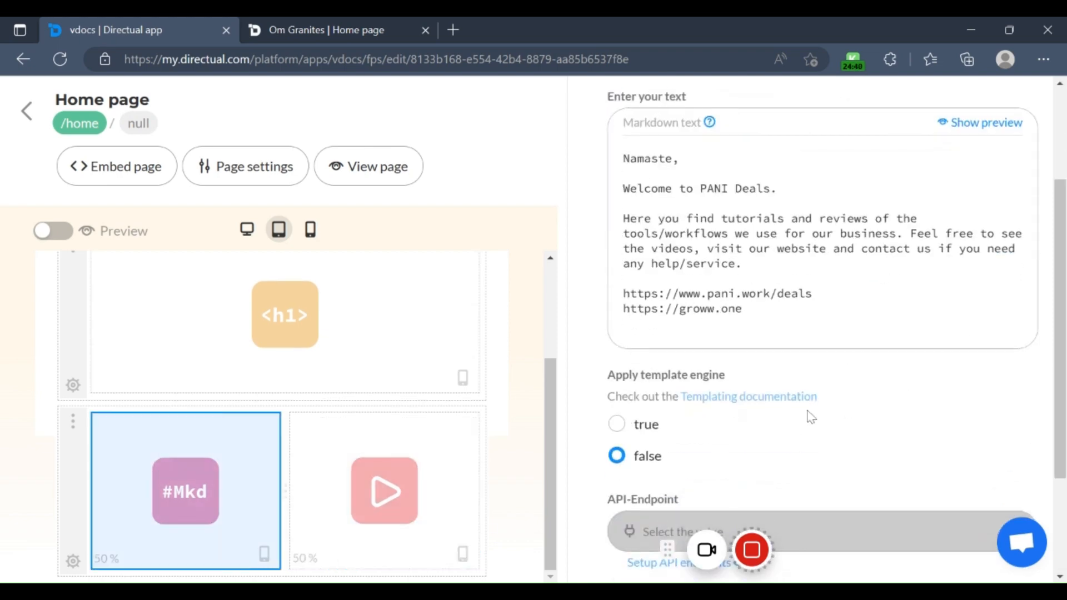
scroll(810, 417, down, 3)
scroll(536, 300, up, 2)
scroll(578, 292, up, 6)
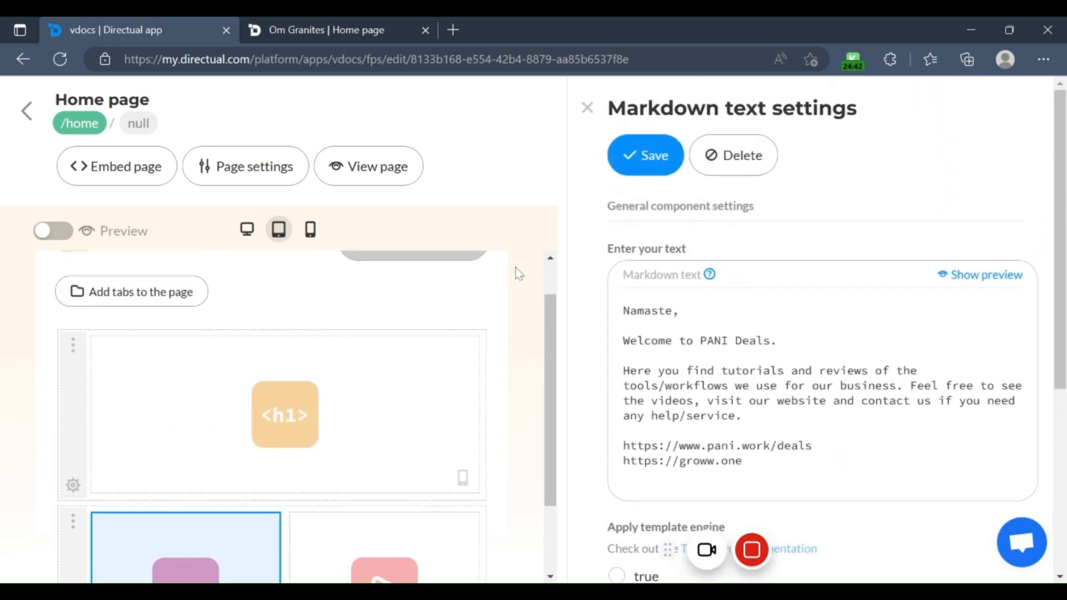
Step: Add a new empty section to the Home page below the Markdown text and Video section
scroll(381, 341, down, 2)
scroll(350, 376, up, 3)
scroll(293, 412, down, 3)
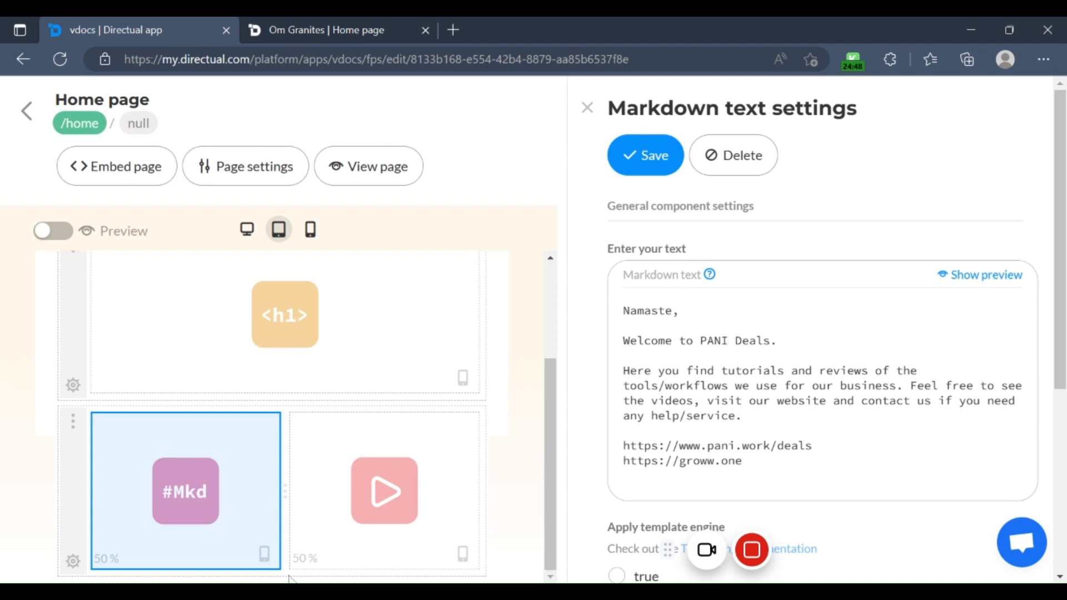
click(271, 579)
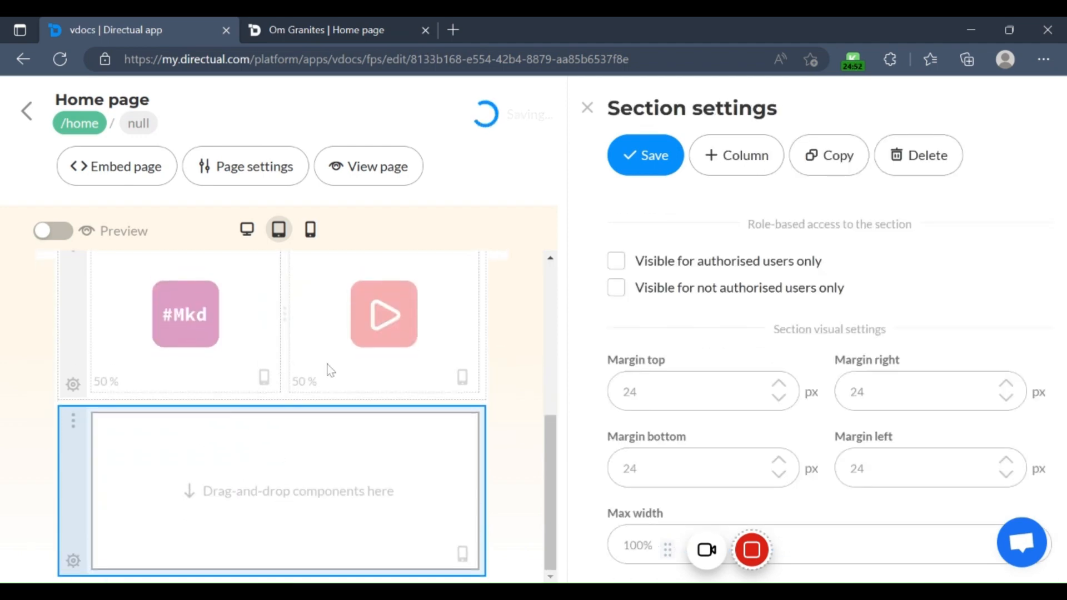
click(278, 380)
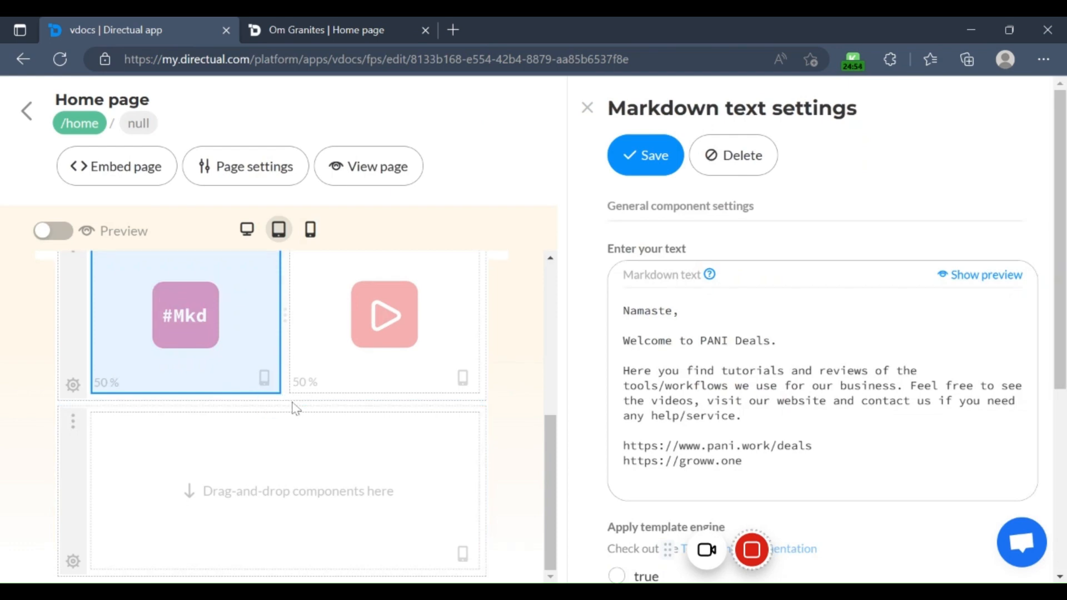
Step: Place a Form component in the new empty section of the Home page
click(308, 481)
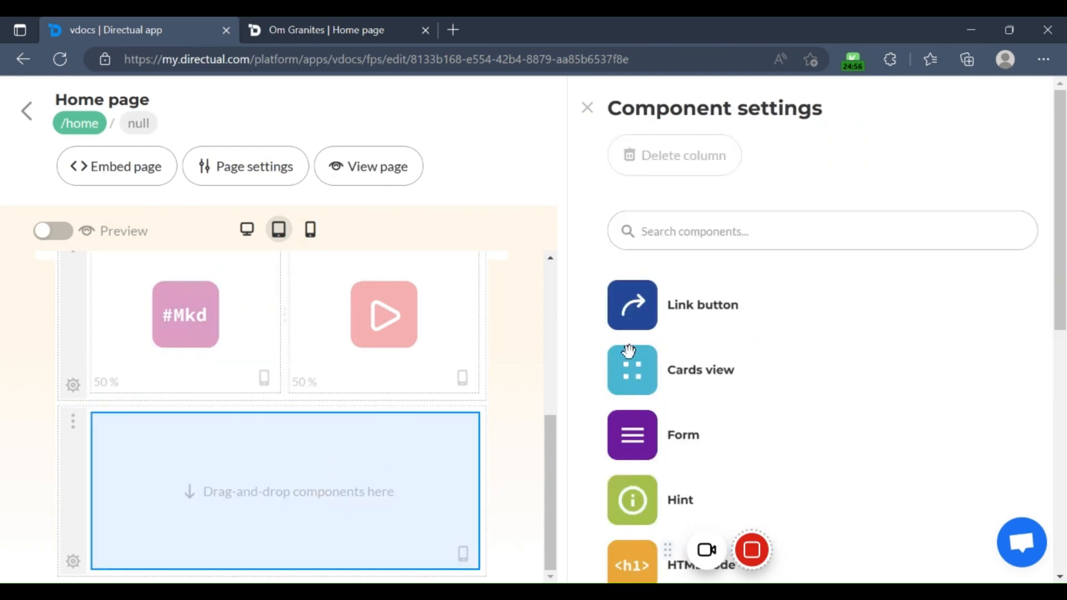
scroll(744, 391, down, 3)
scroll(753, 392, down, 3)
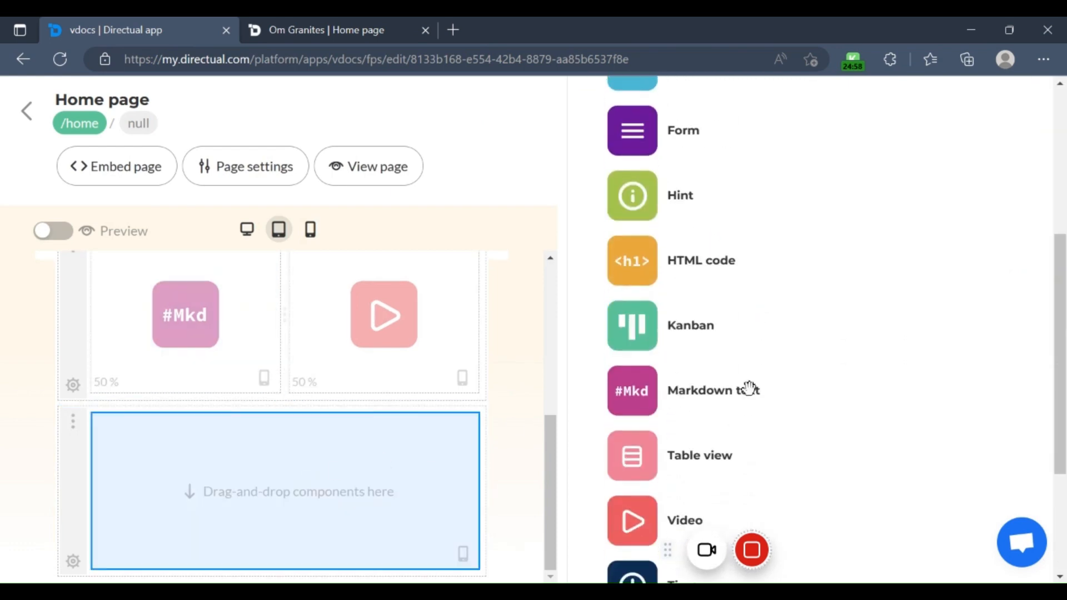
scroll(749, 388, up, 2)
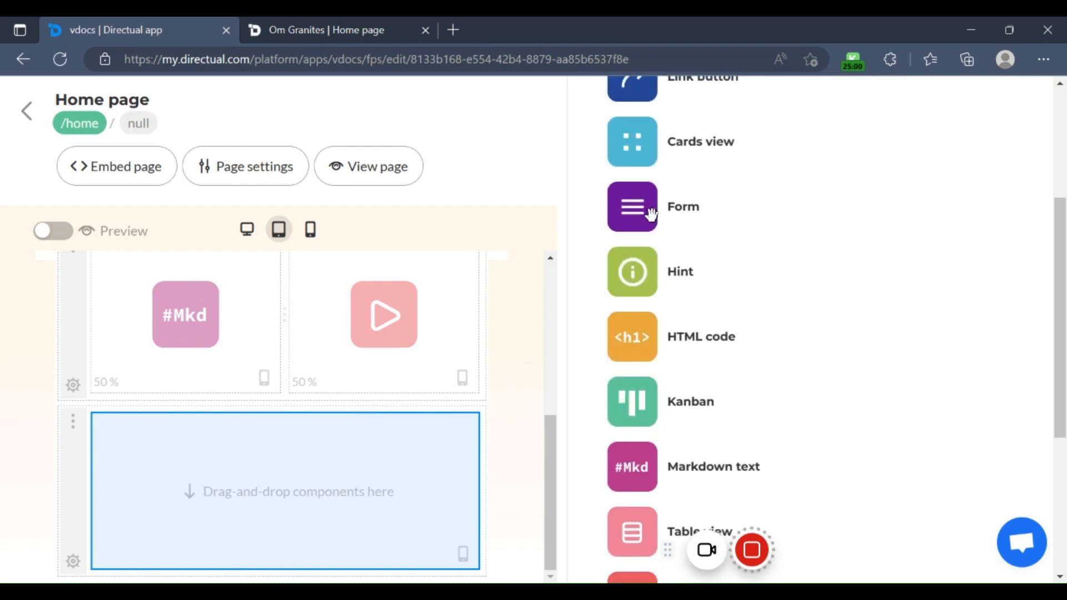
drag(676, 217, 321, 464)
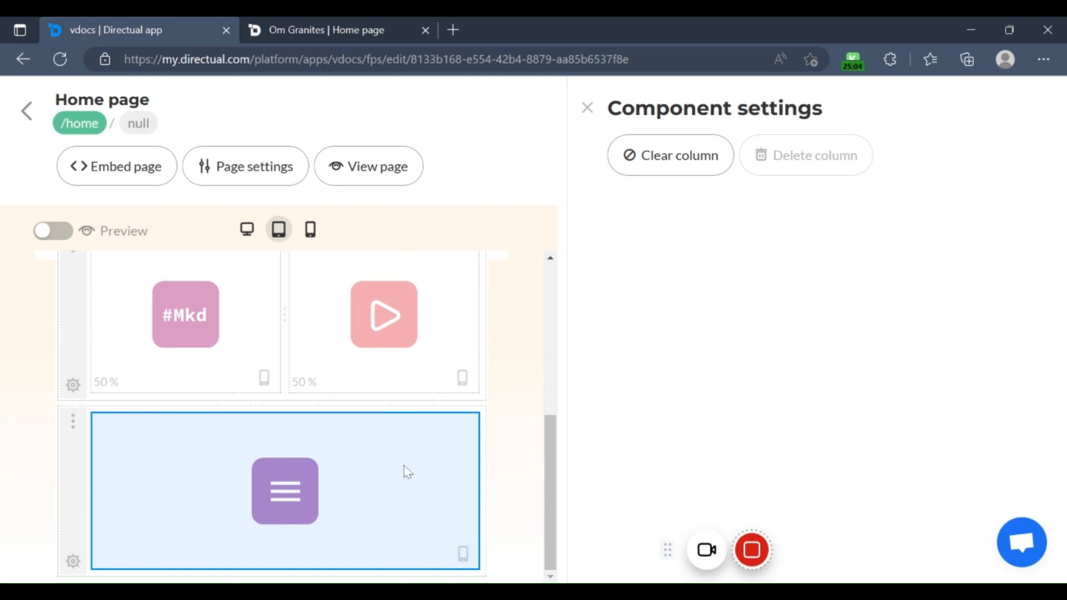
Step: Open the new Form component's settings and set its API-endpoint to docs / Add new Item
click(301, 506)
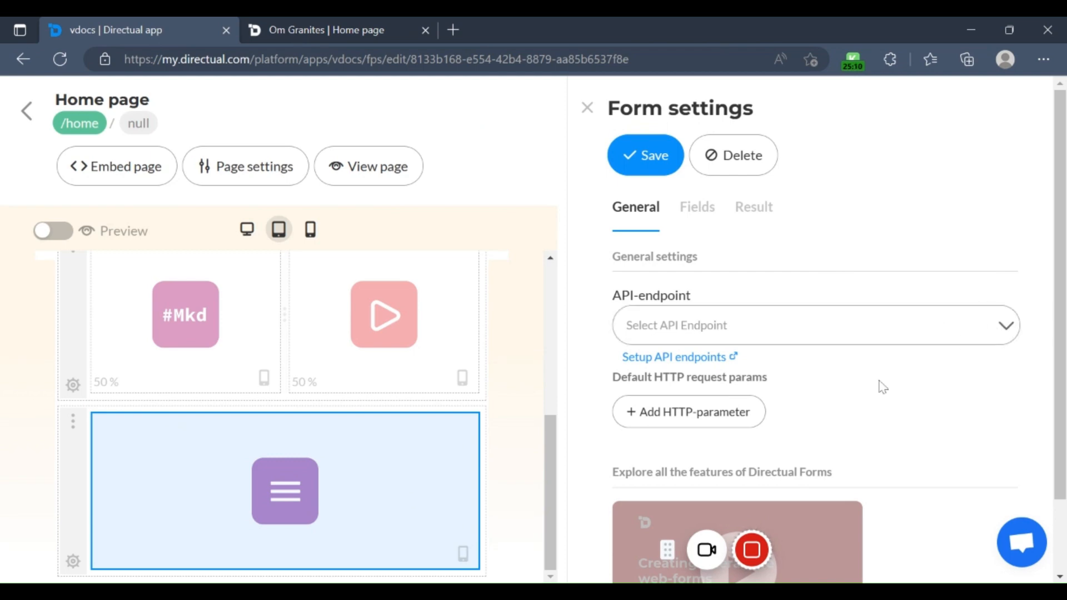
scroll(877, 387, down, 2)
scroll(800, 347, up, 2)
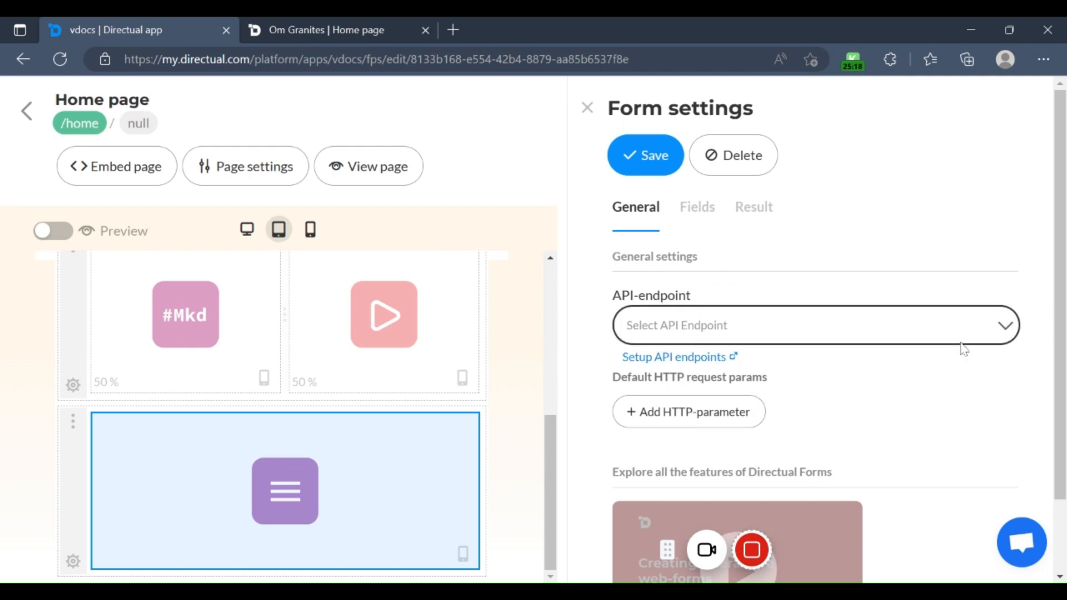
click(1008, 326)
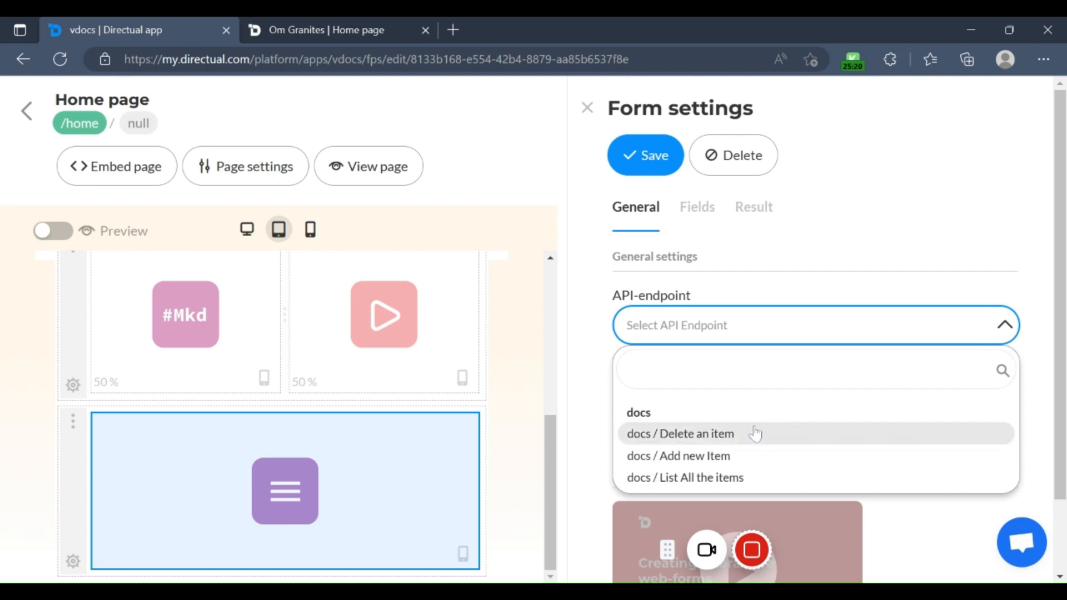
click(723, 457)
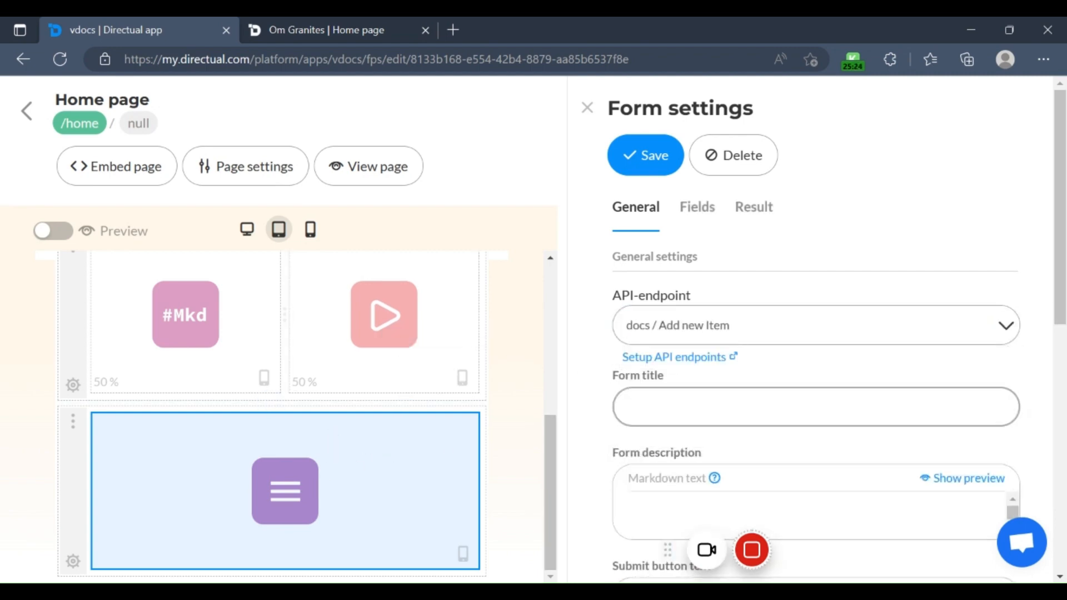
Step: Set the form title to "Add new", the description to "New item form" and the submit button text to "Add"
click(679, 407)
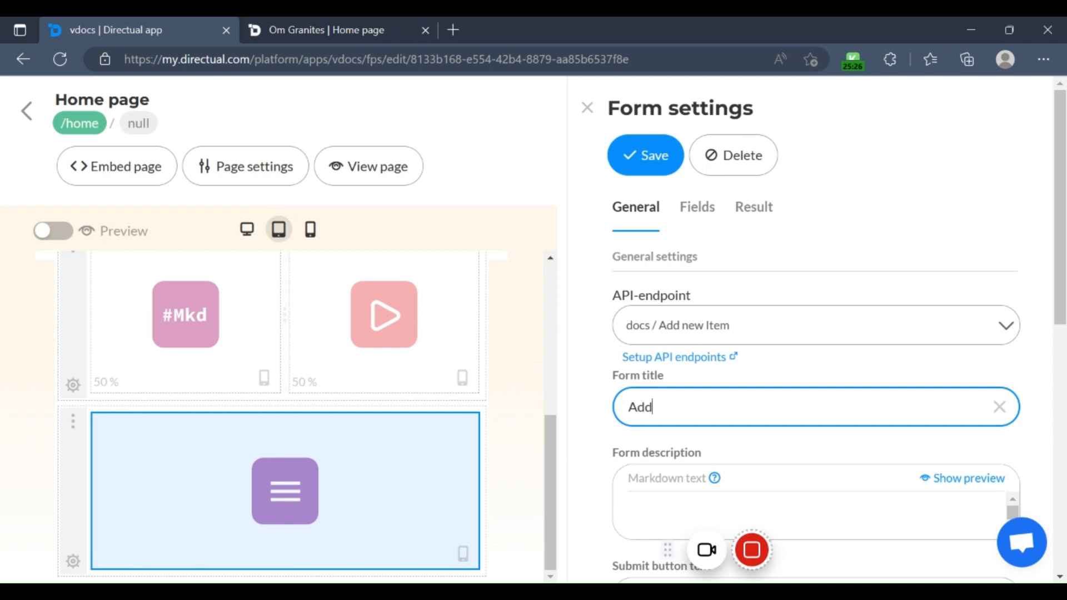
text(Add new)
scroll(739, 428, down, 3)
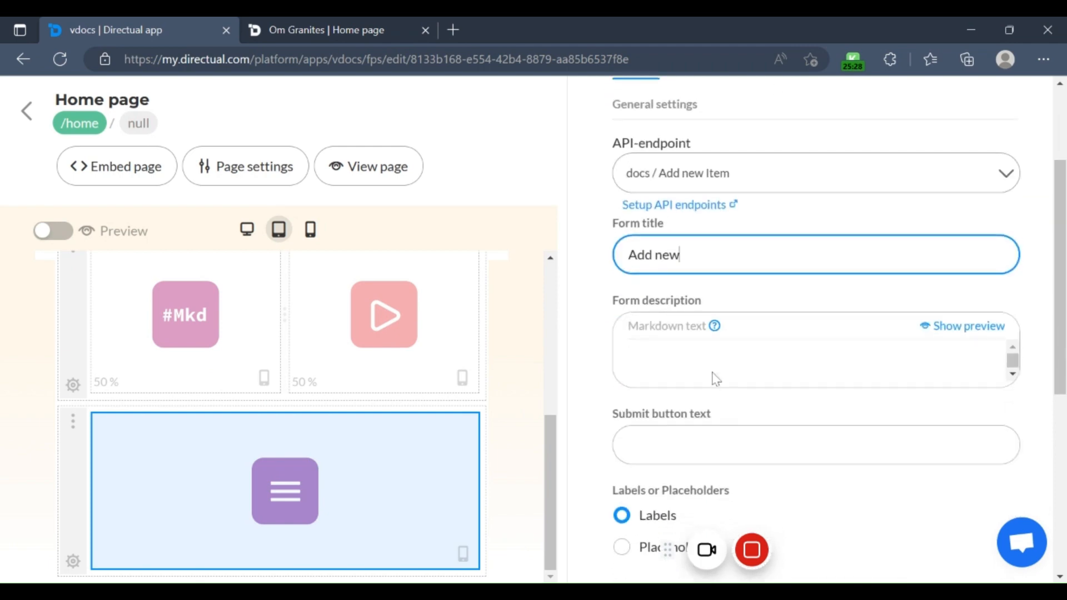
click(975, 348)
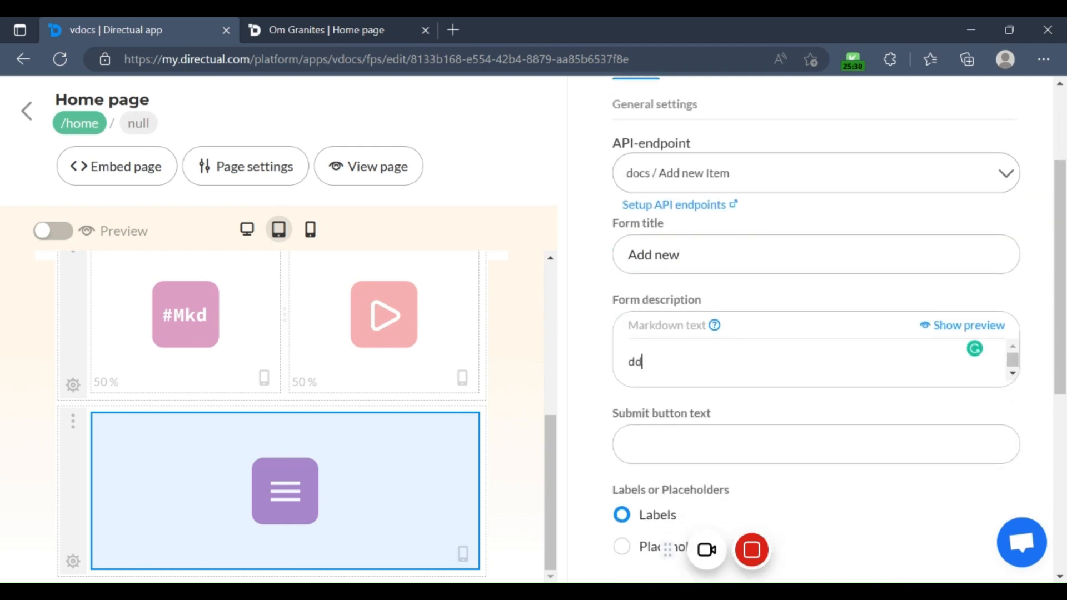
click(695, 445)
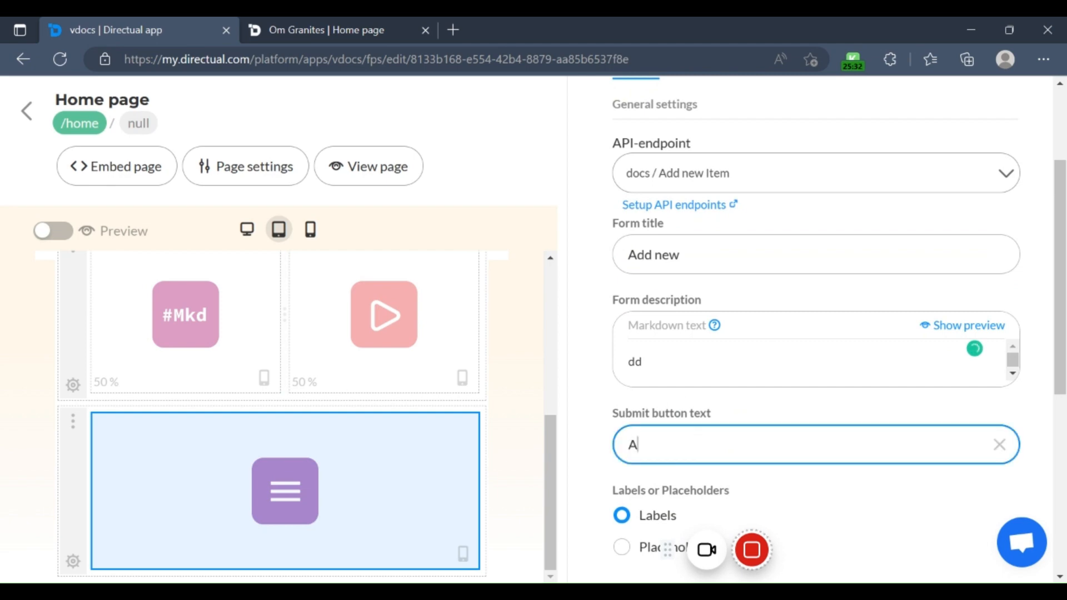
click(643, 361)
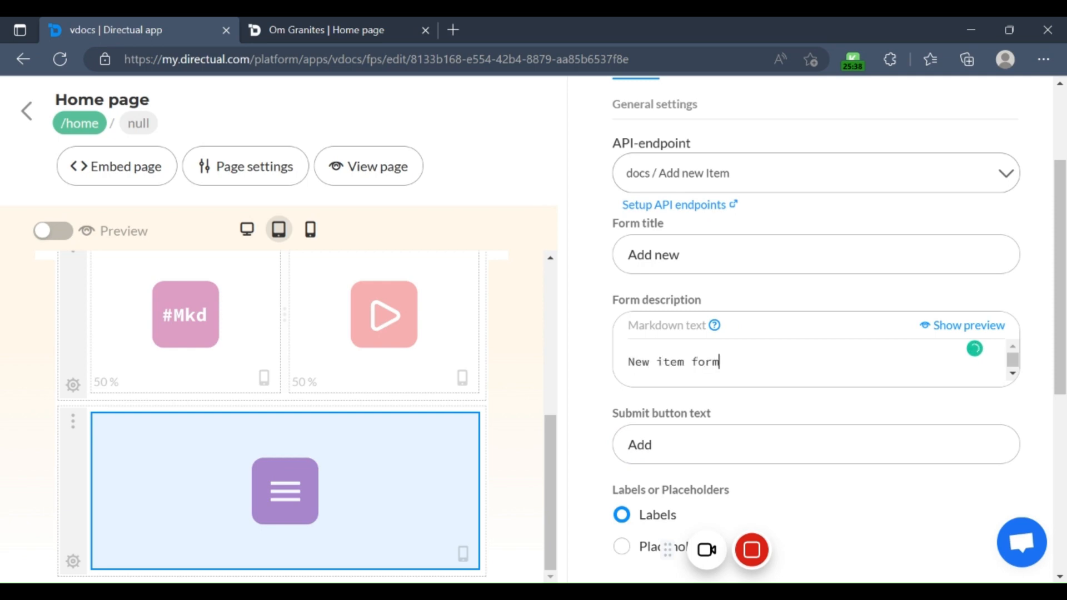
key(Return)
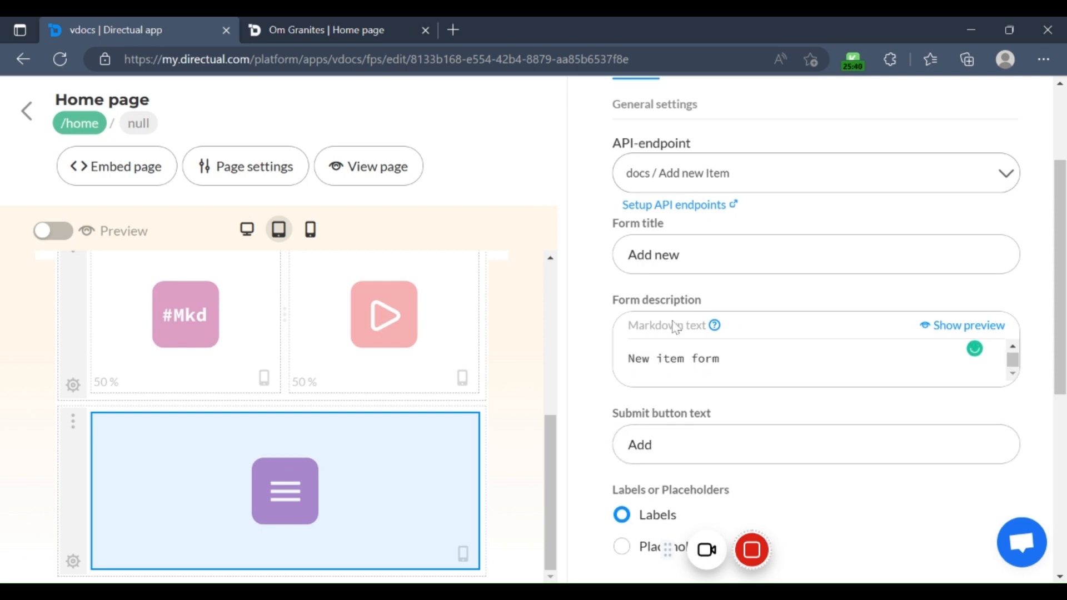
Step: Open the form's field and section settings and review the fields down to Item No and the personalisation options
scroll(733, 254, up, 3)
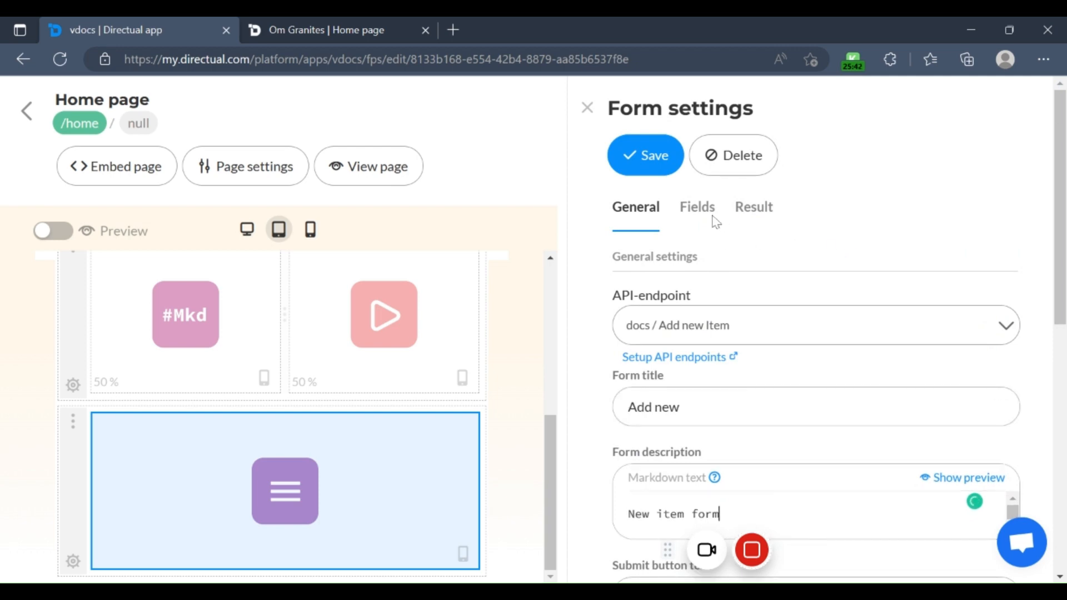
click(709, 223)
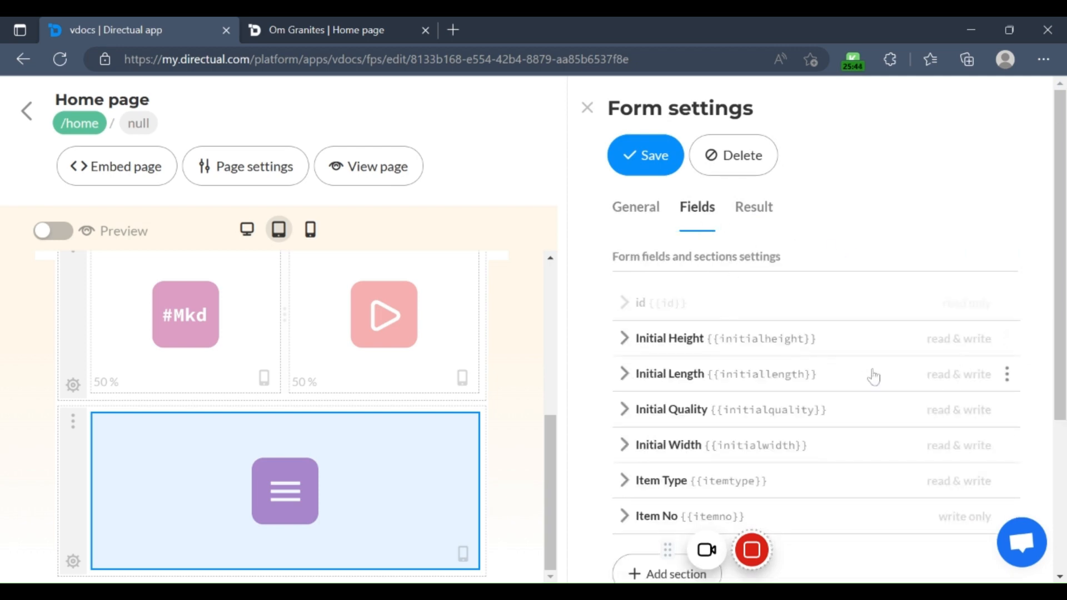
scroll(889, 370, down, 3)
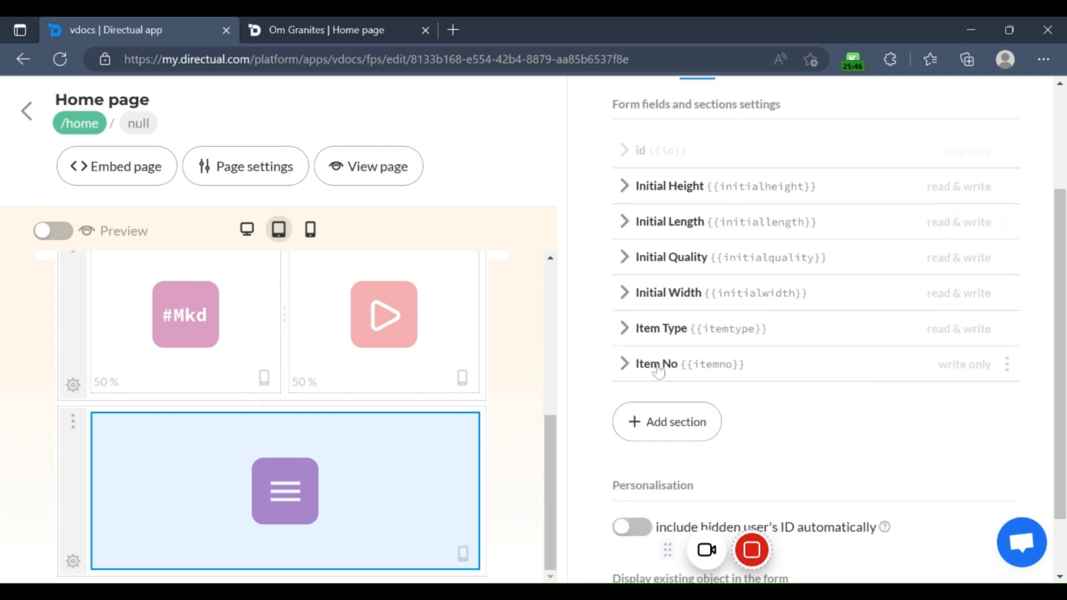
Step: Review the options of the form's Initial Height and Initial Length fields and save the form settings
scroll(659, 371, up, 2)
click(630, 263)
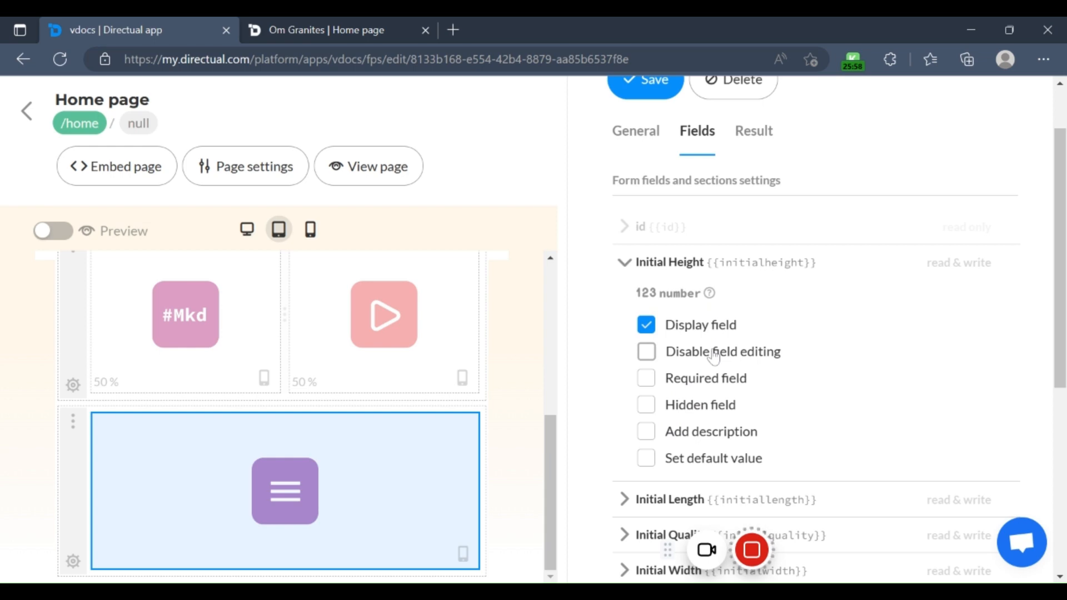
click(622, 271)
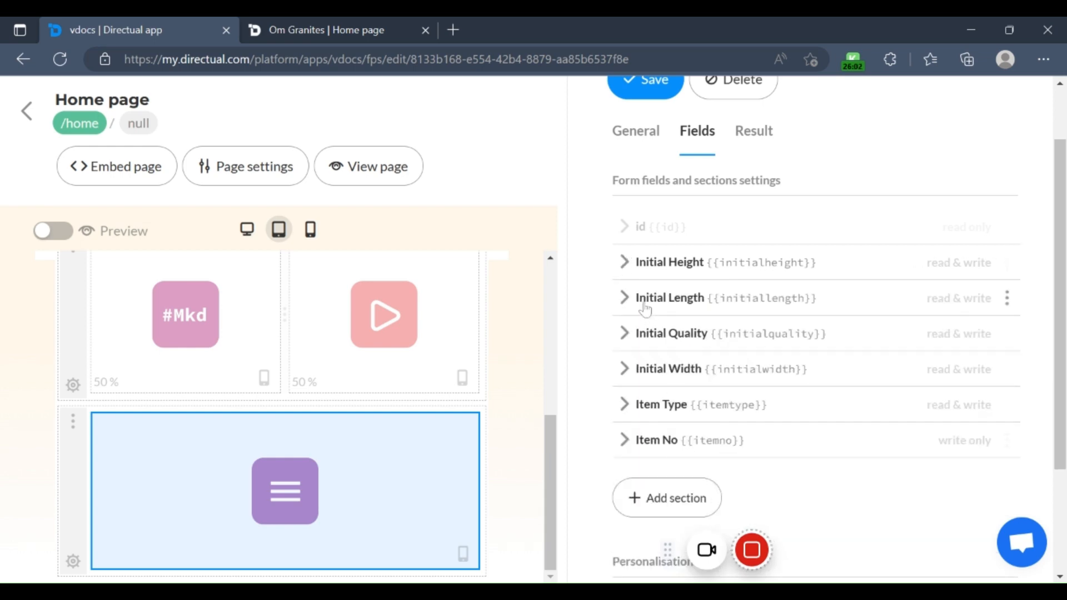
click(626, 298)
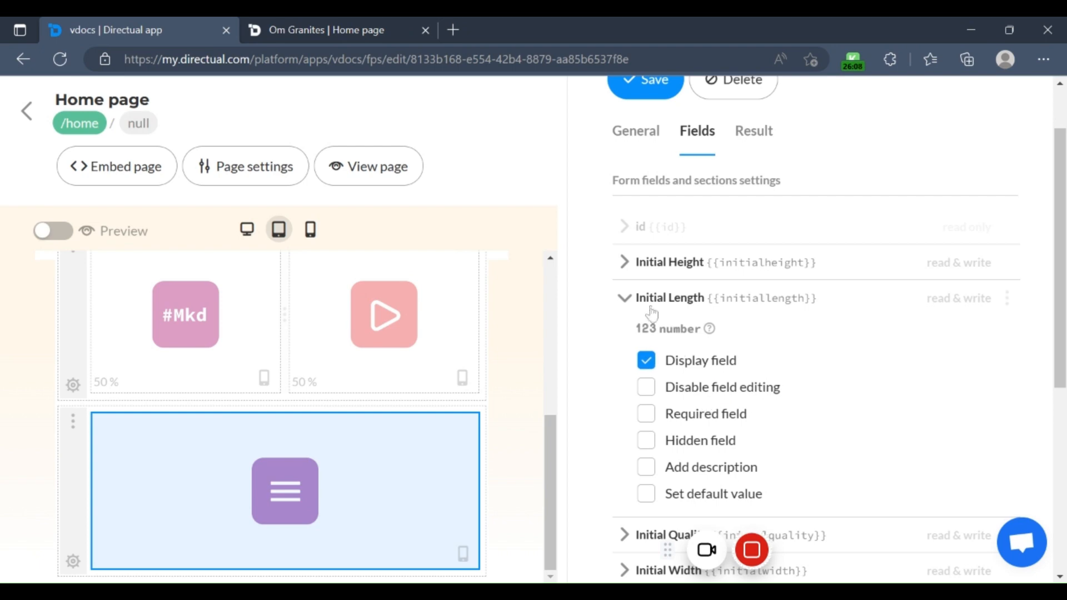
click(632, 300)
scroll(700, 395, up, 2)
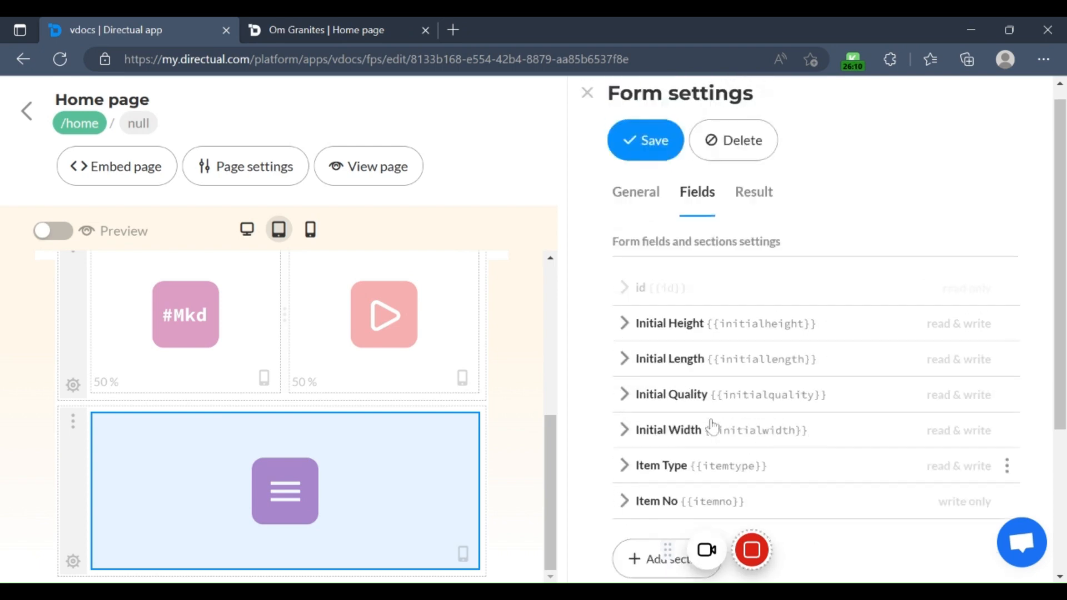
click(633, 156)
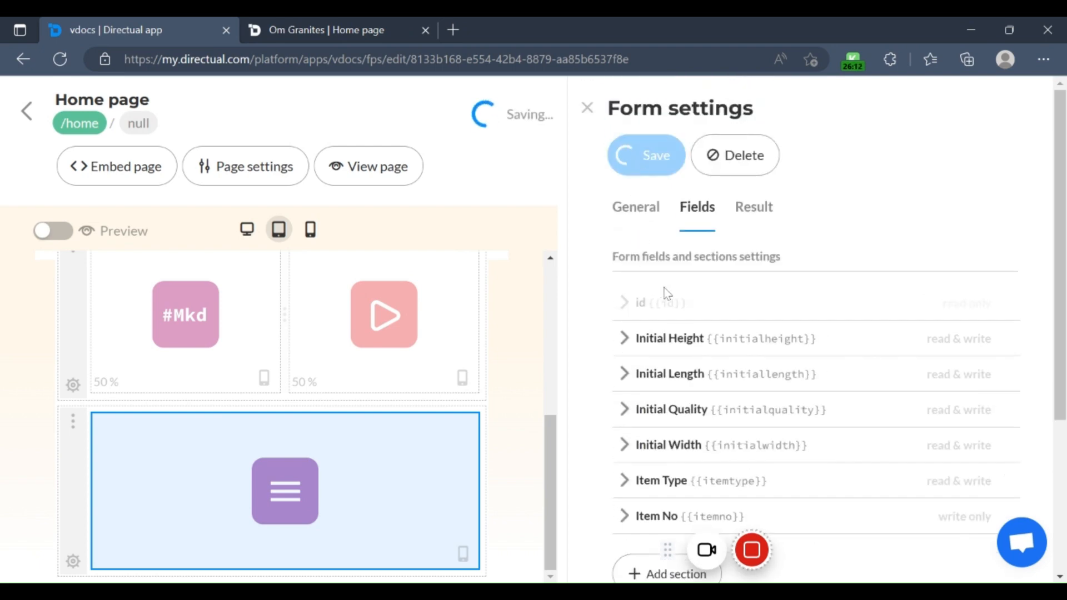
Step: Switch to the published Om Granites home page, reload it and examine the Add new form from its title to the Add button
click(341, 22)
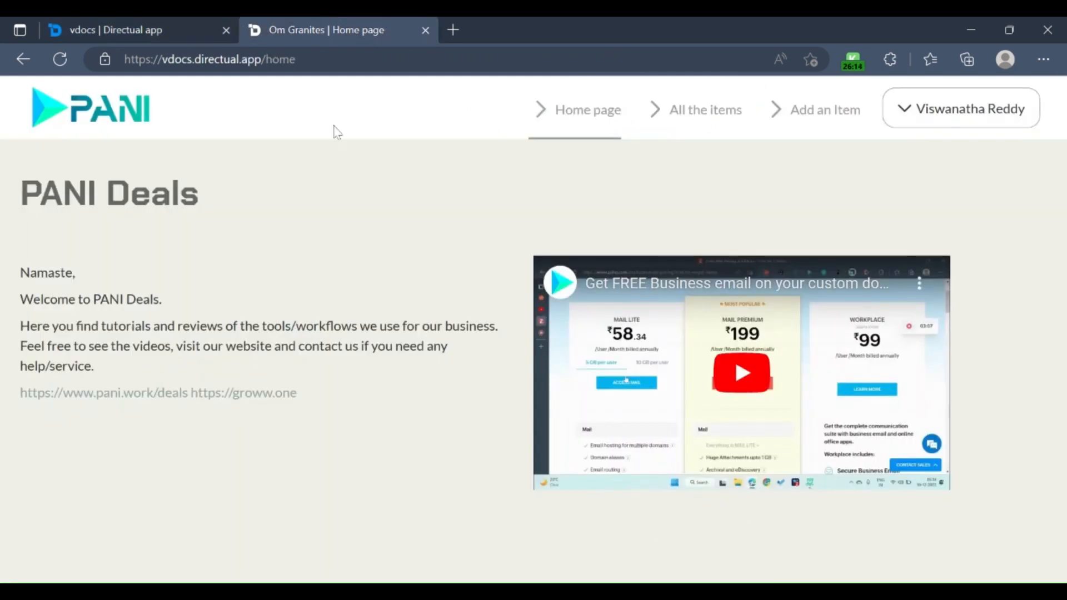
click(60, 59)
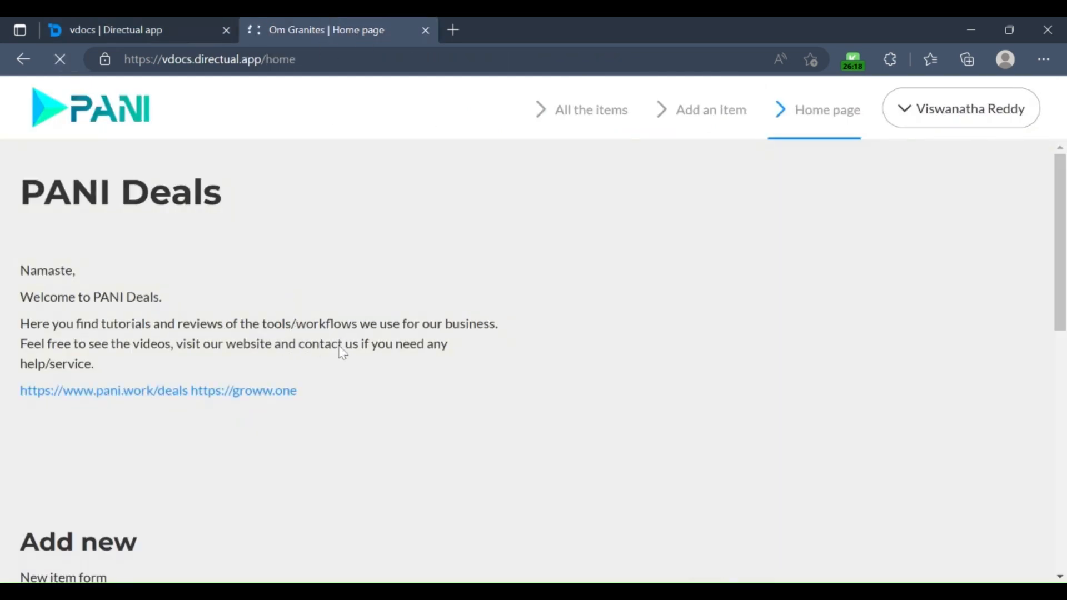
scroll(341, 348, down, 5)
scroll(527, 361, down, 3)
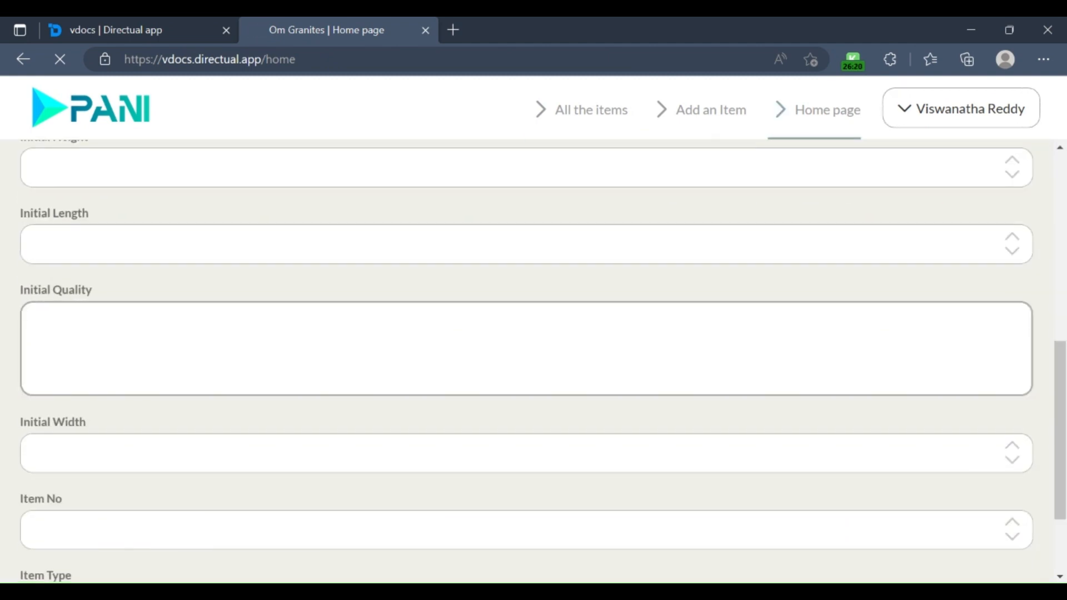
scroll(352, 410, down, 5)
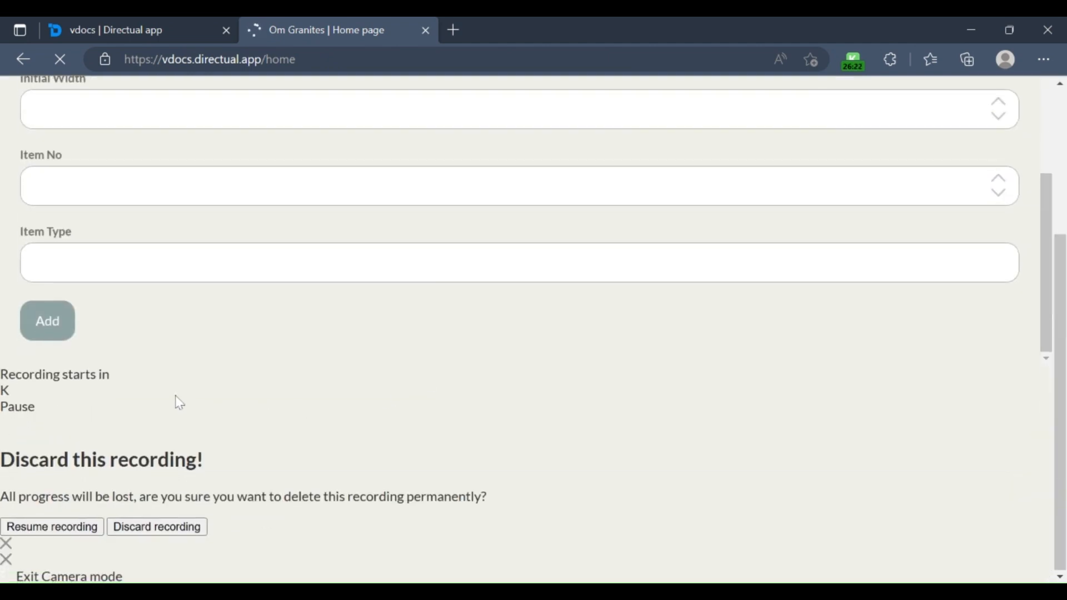
scroll(287, 331, up, 8)
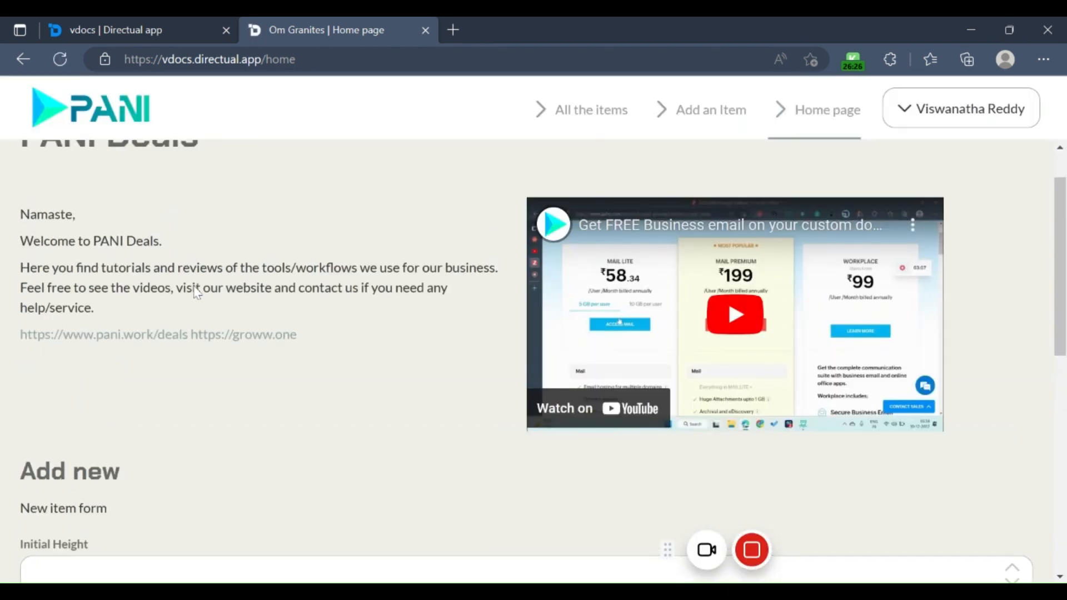
scroll(197, 293, down, 6)
scroll(527, 361, down, 3)
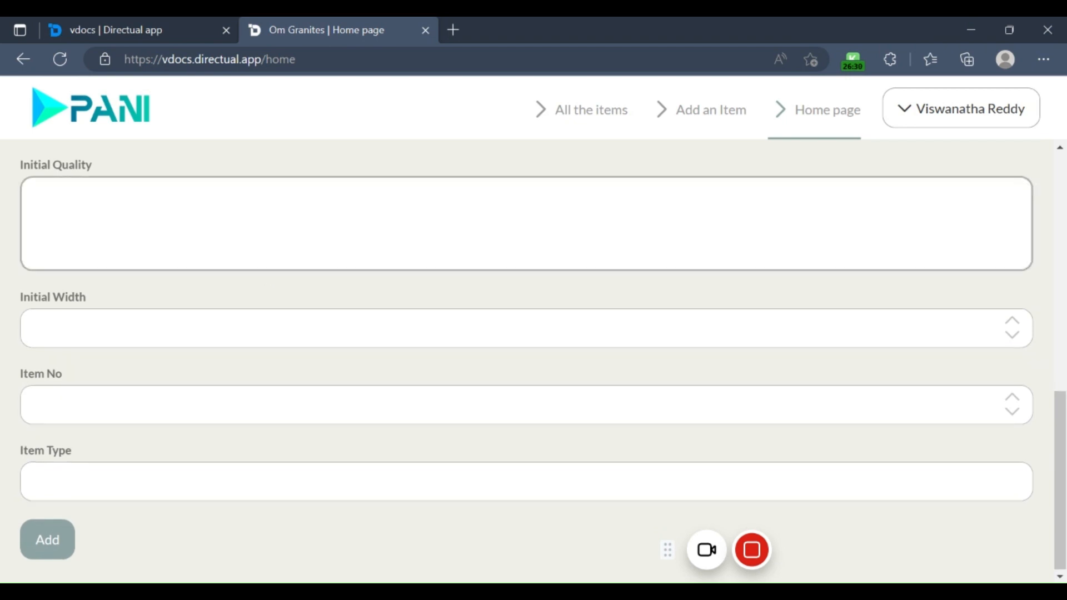
scroll(416, 212, up, 8)
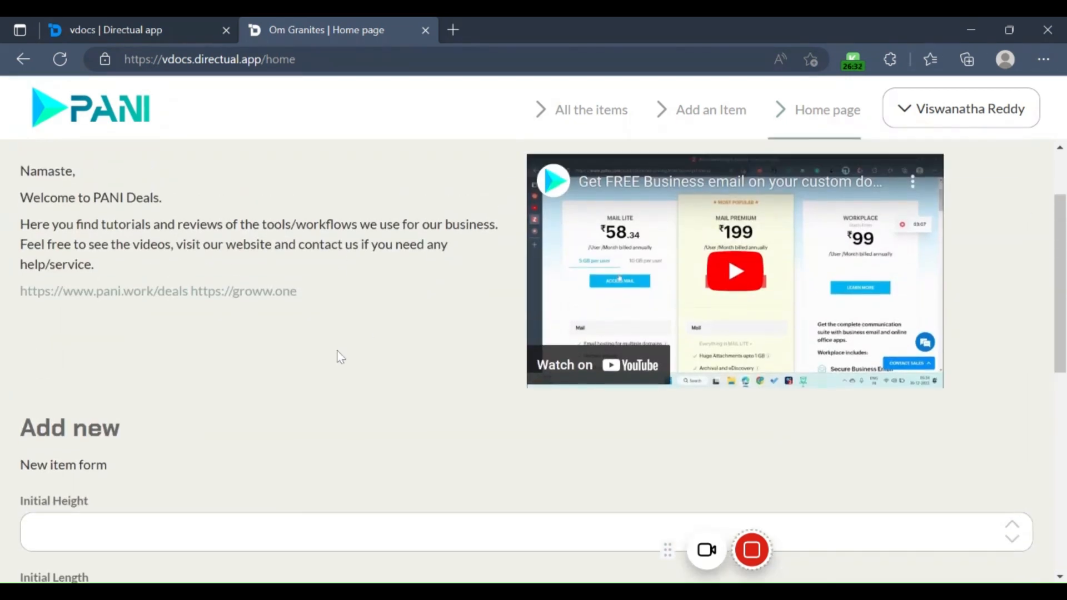
scroll(340, 357, down, 3)
Step: Return to the Directual page editor and review the title, route and route param in the Home page's settings
click(143, 29)
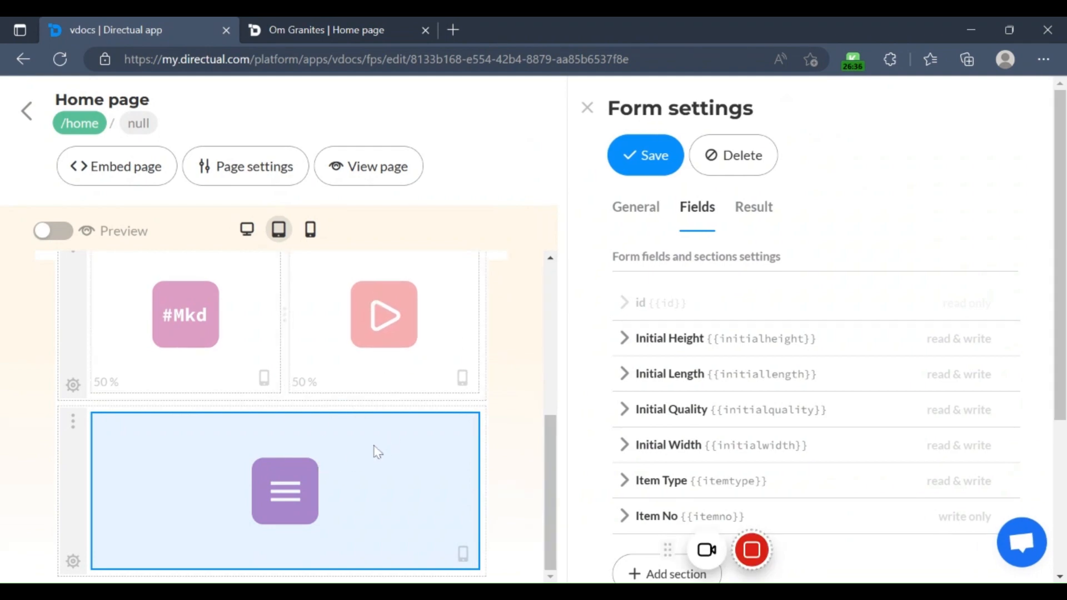
scroll(431, 369, up, 3)
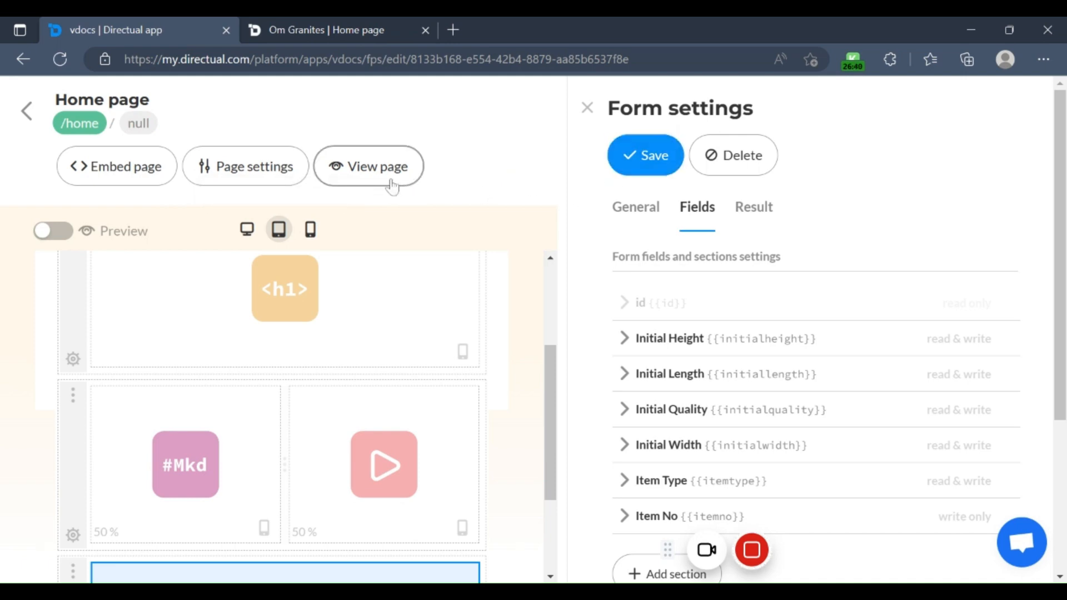
click(248, 166)
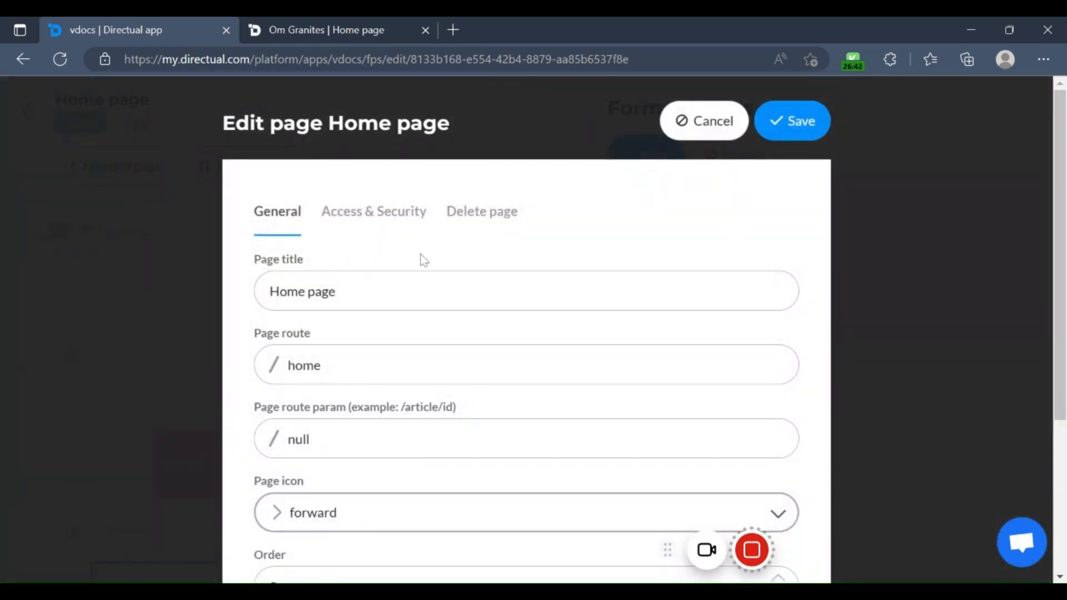
click(399, 283)
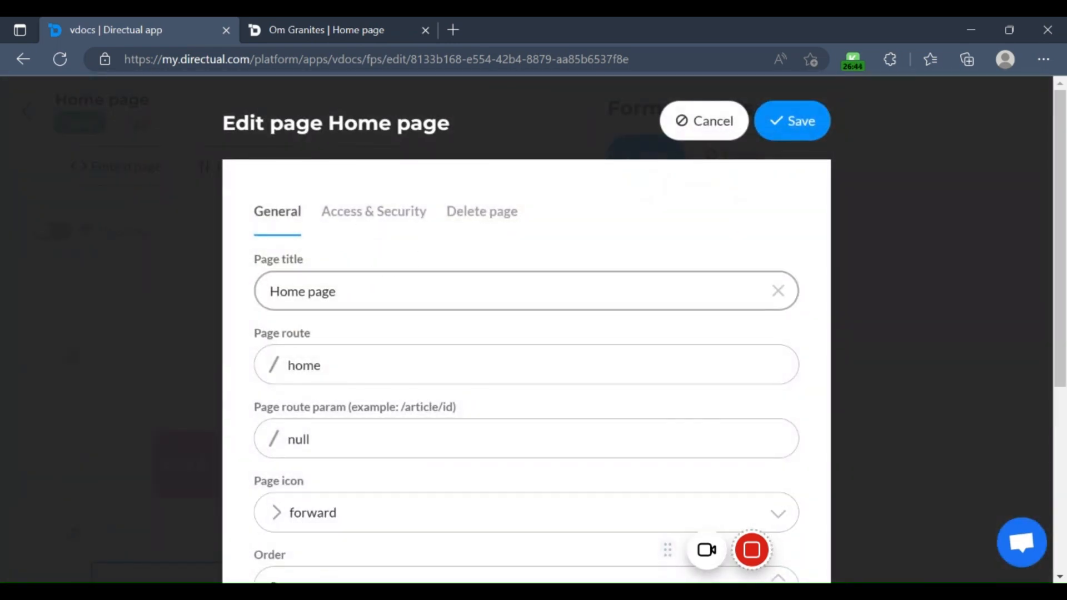
click(390, 374)
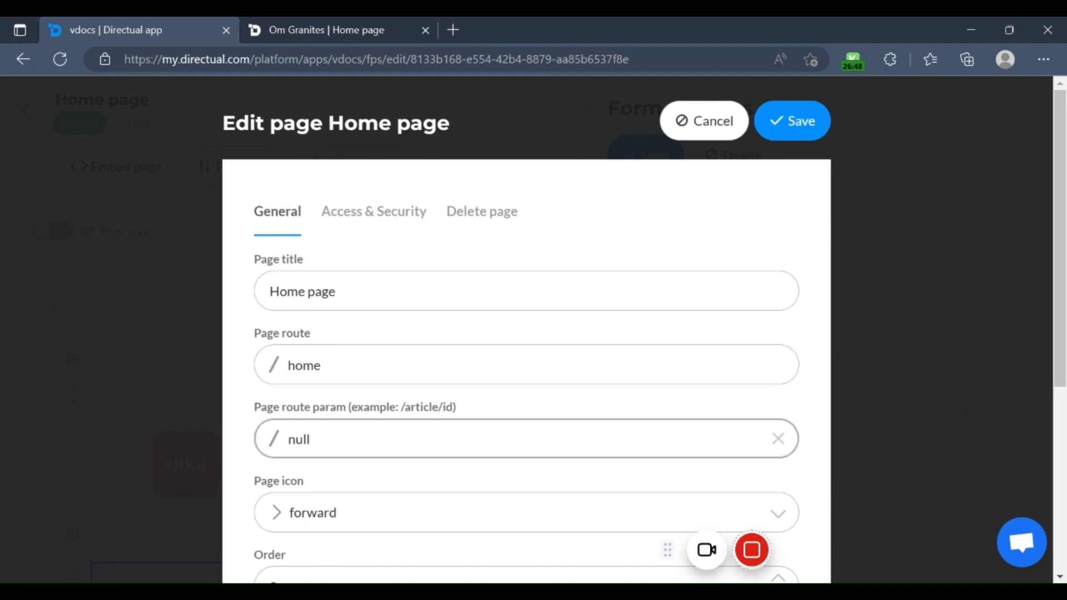
scroll(757, 374, down, 1)
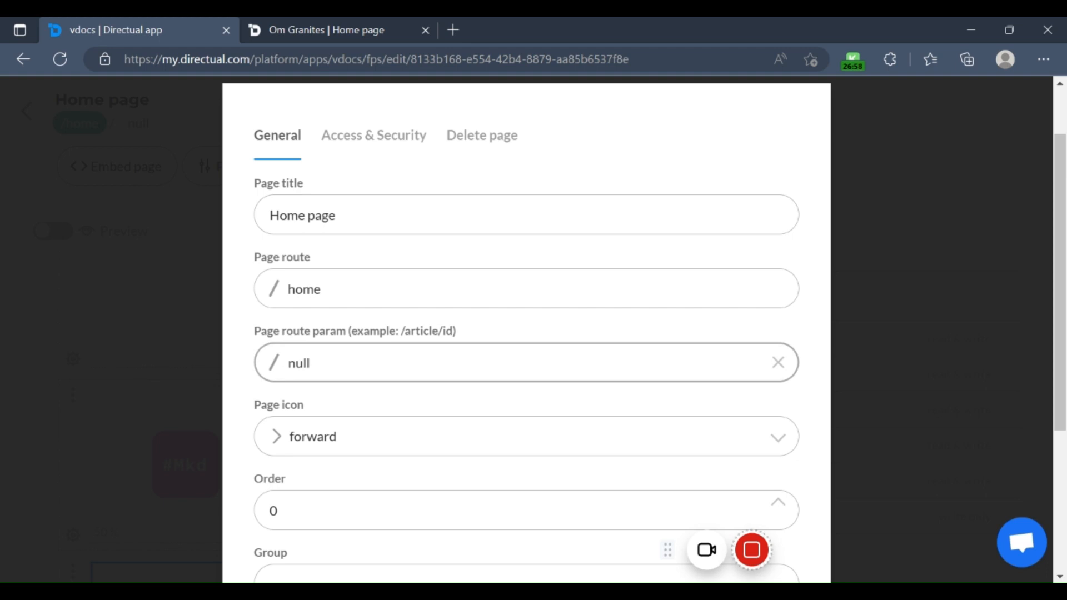
click(584, 351)
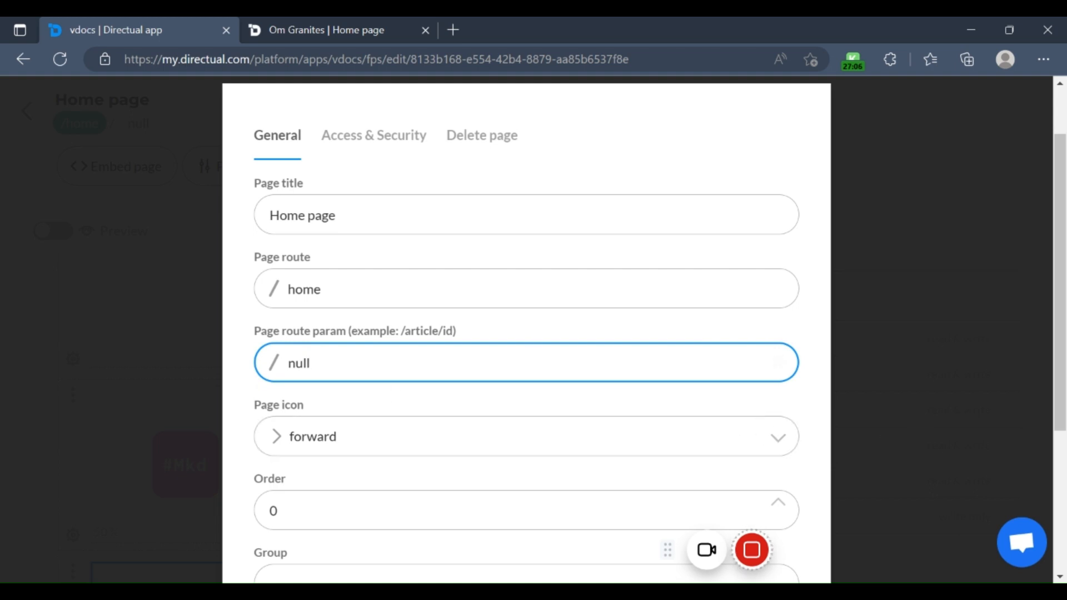
Step: Set the Home page's icon to application and check the order, group and web-portal settings
click(786, 439)
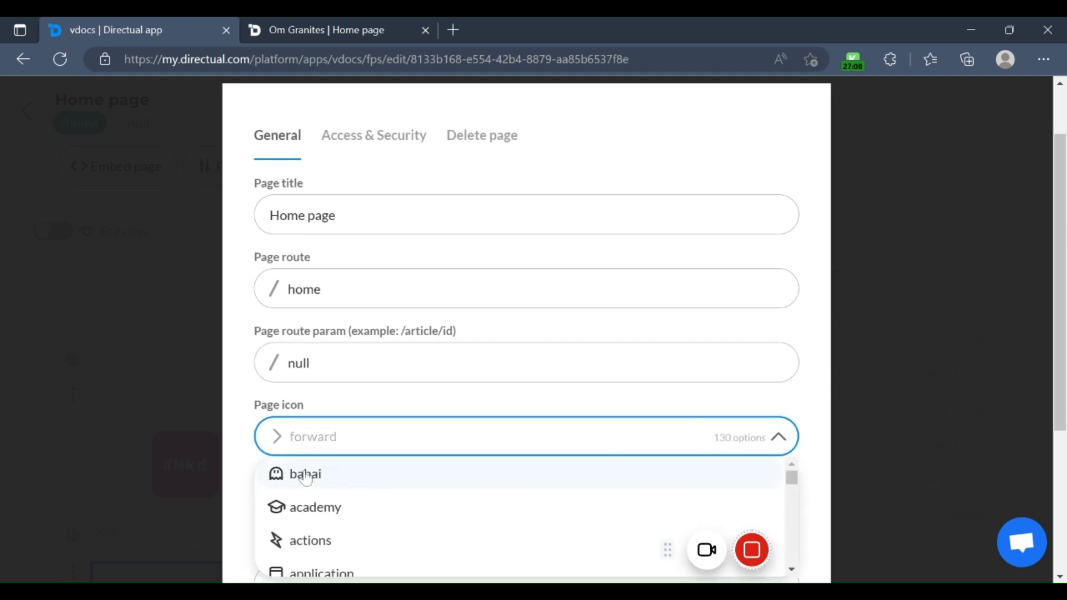
click(358, 555)
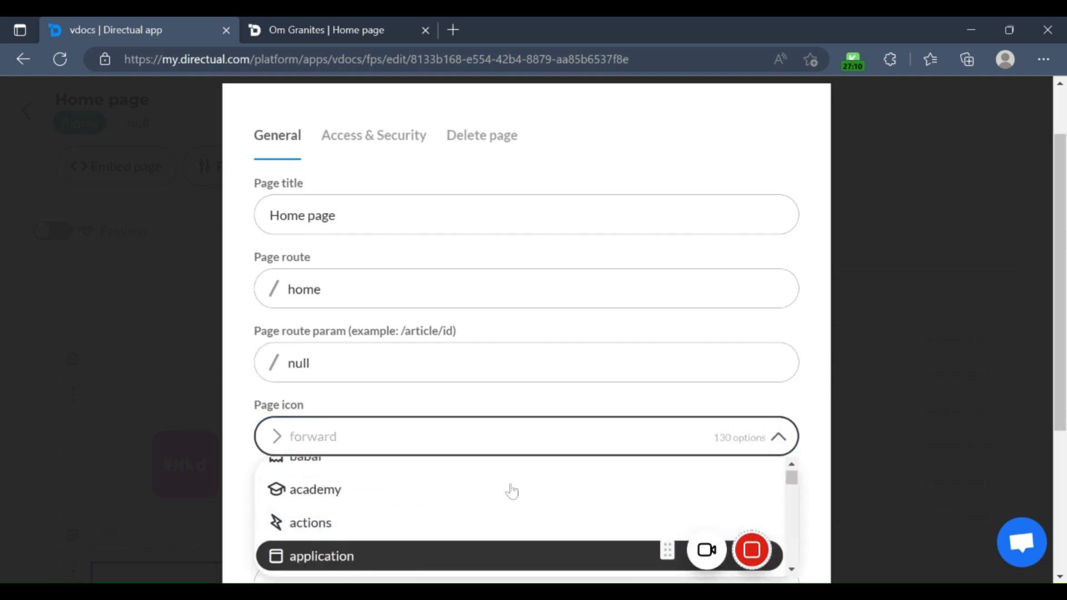
scroll(243, 392, down, 4)
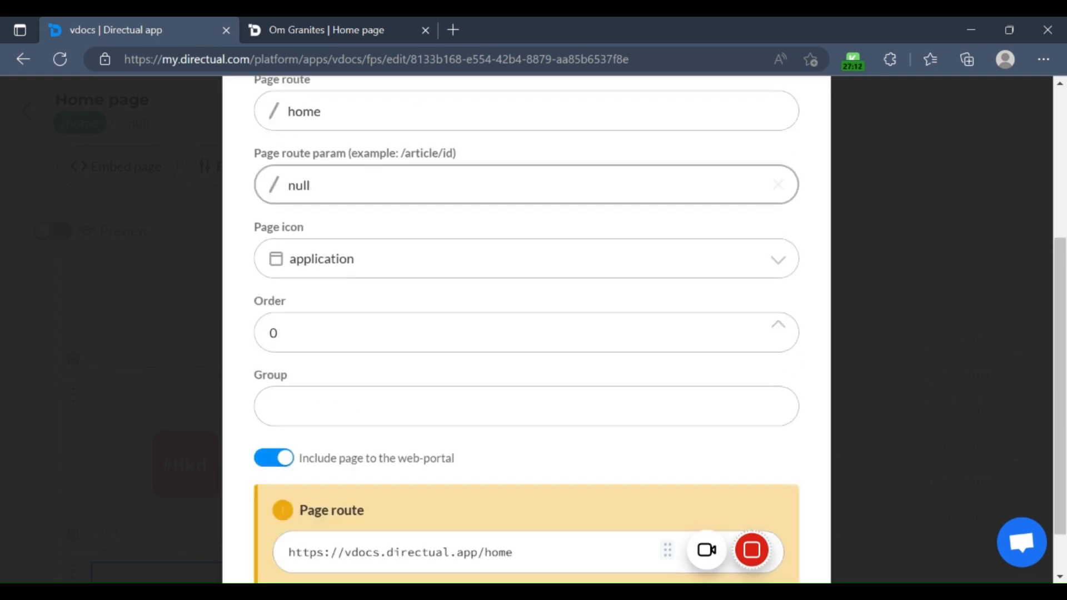
scroll(427, 465, up, 3)
scroll(365, 474, up, 2)
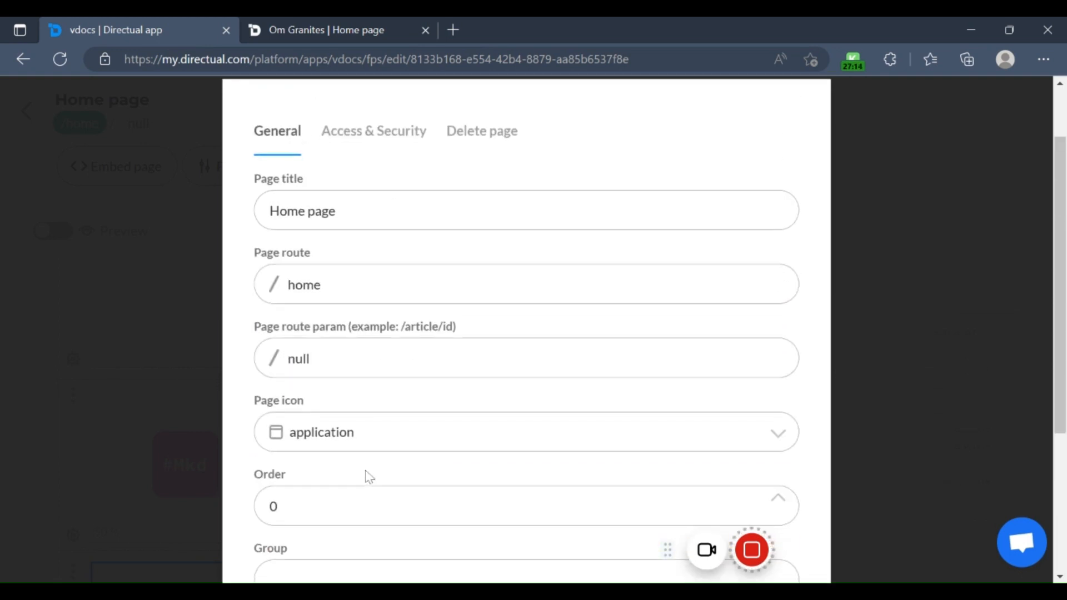
scroll(364, 474, down, 3)
click(423, 433)
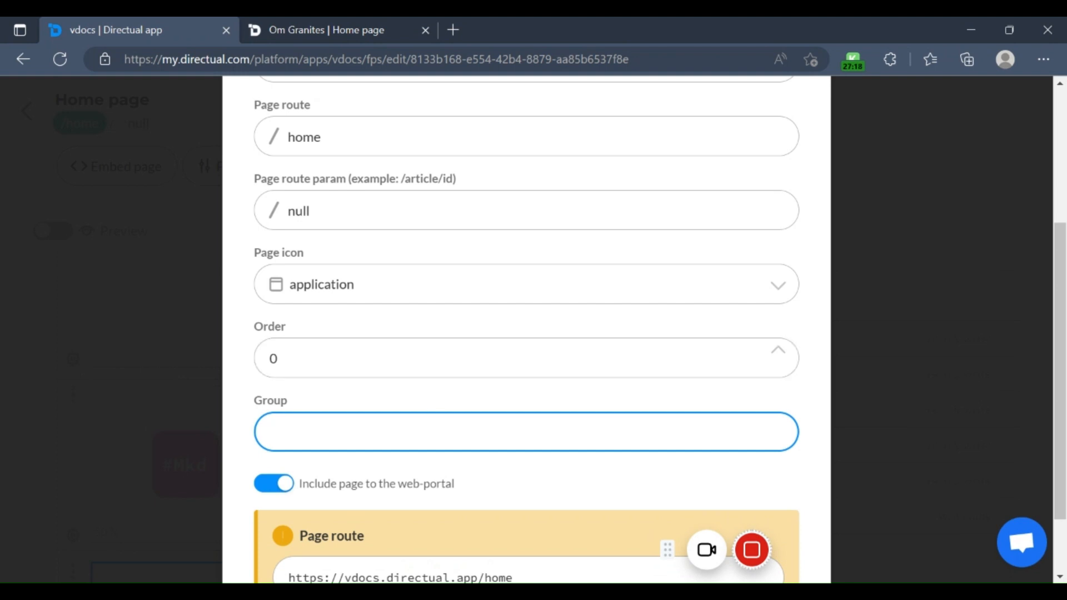
Step: Review the page's access and security options by turning the portal security override on and back off
scroll(527, 334, up, 5)
click(393, 216)
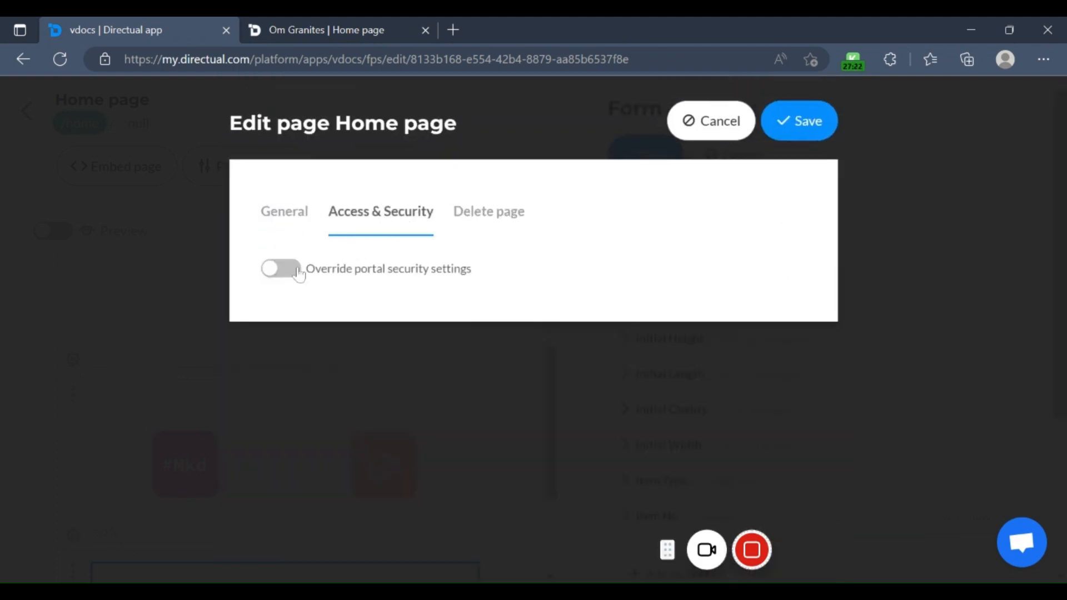
click(405, 269)
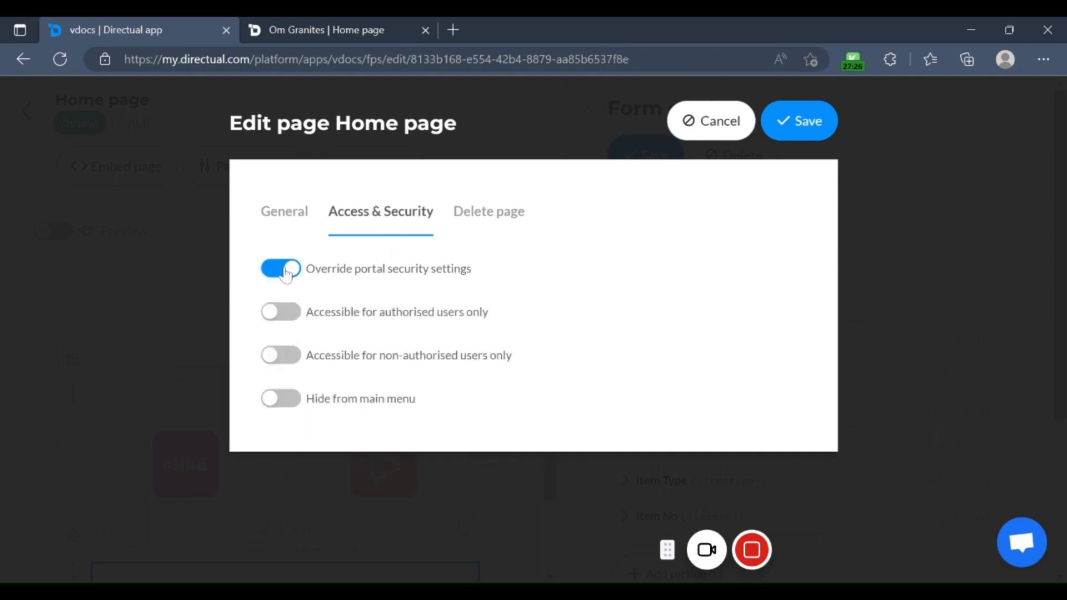
click(286, 272)
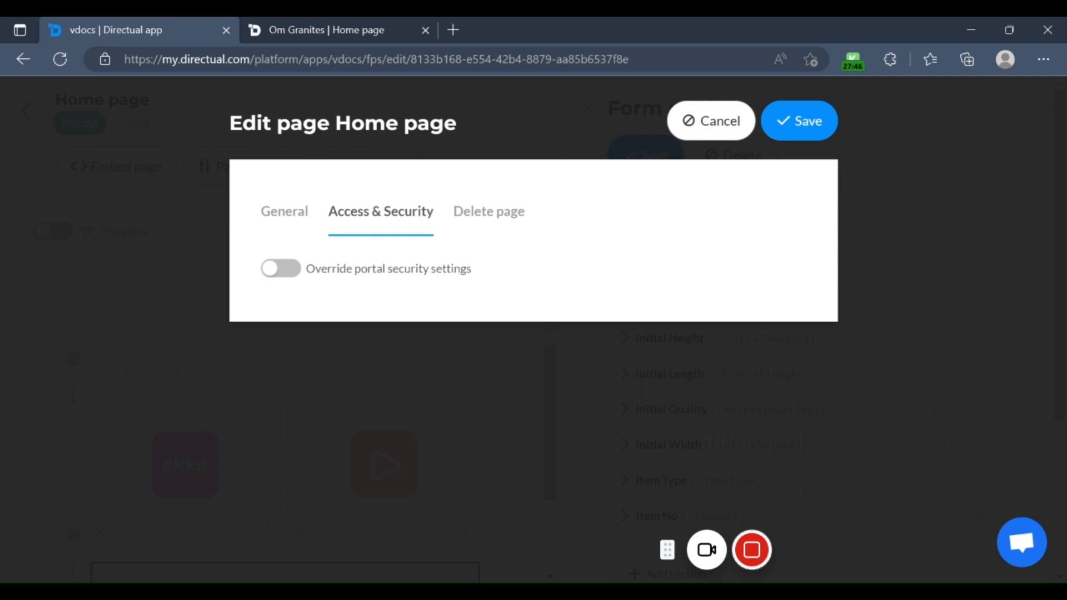
Step: Check the portal security override options once more, leave the override off and save the Home page's settings
click(280, 271)
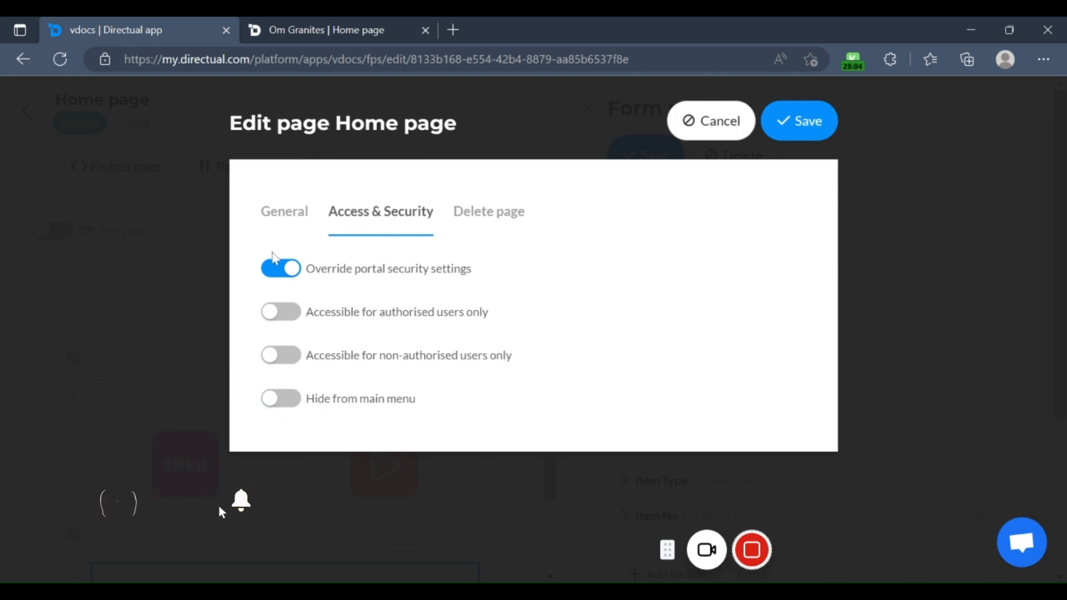
click(282, 269)
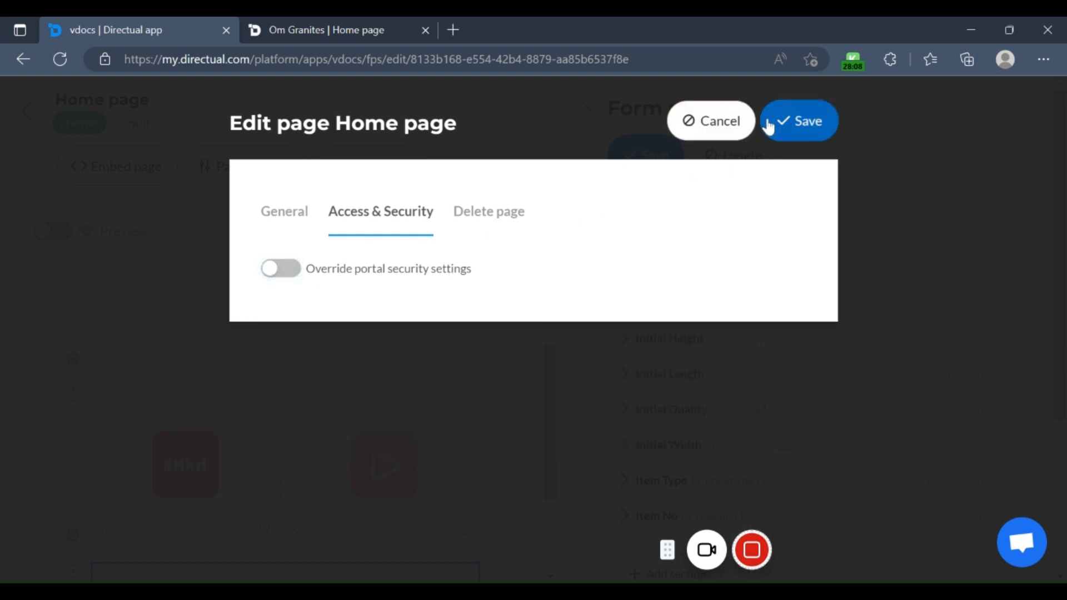
click(772, 127)
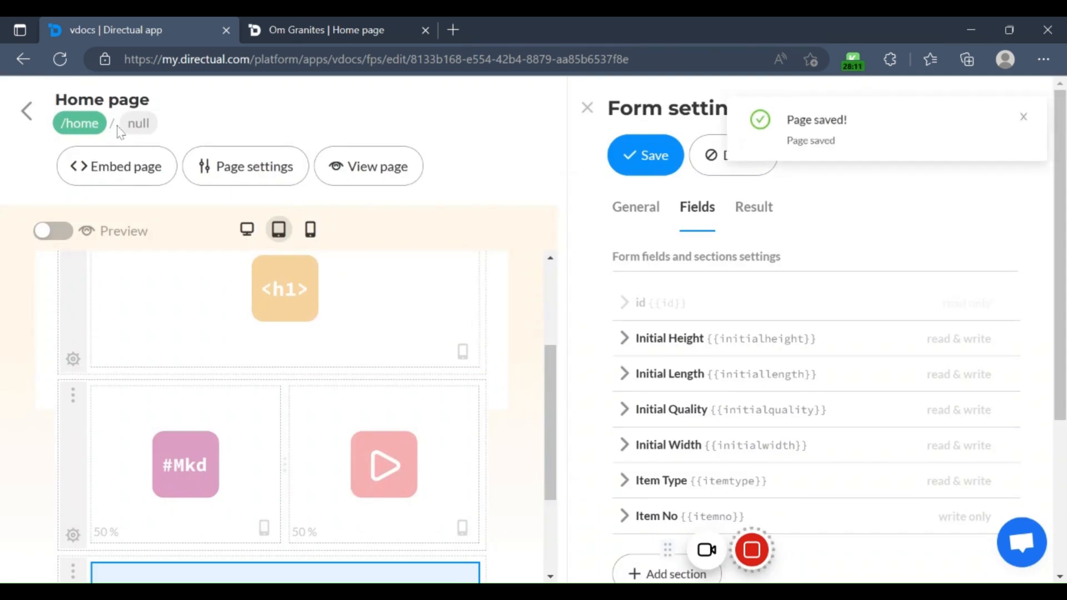
Step: Open the Add an Item page in the page designer and review its form's general settings
click(26, 112)
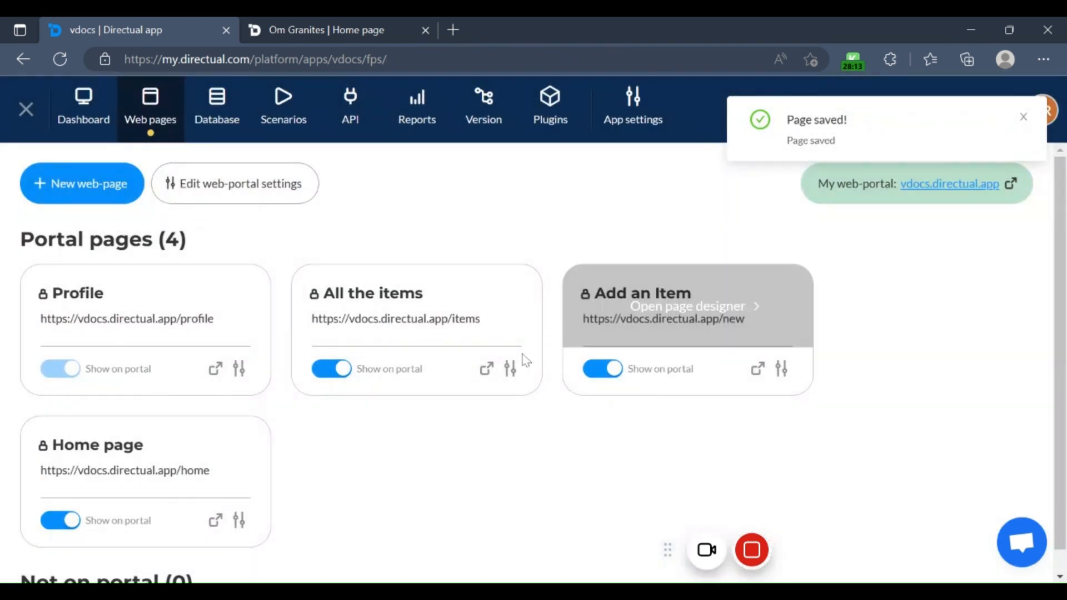
mouse_move(727, 324)
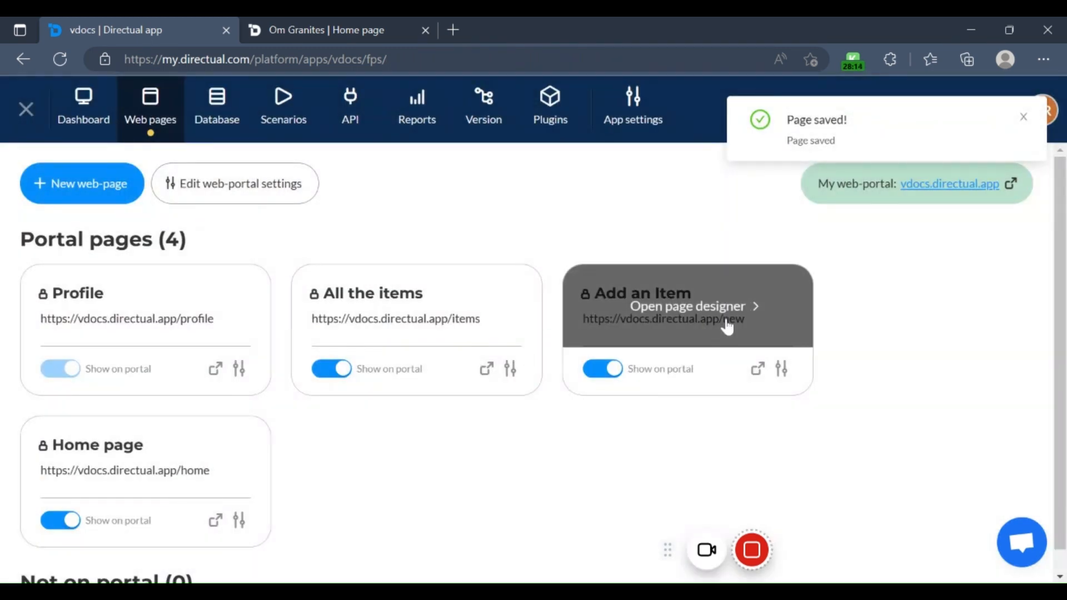
click(698, 318)
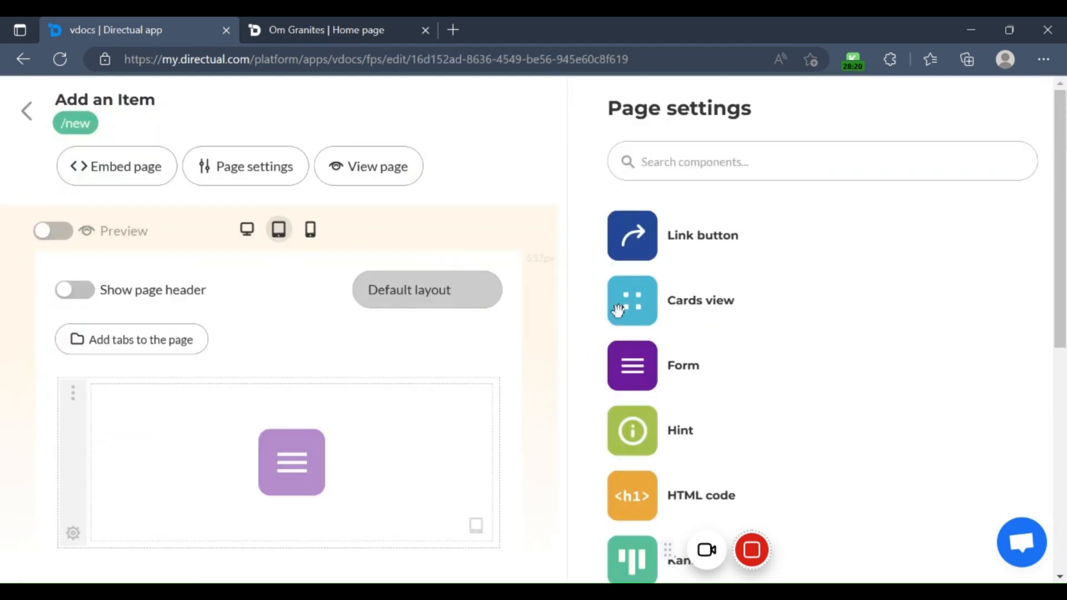
click(334, 448)
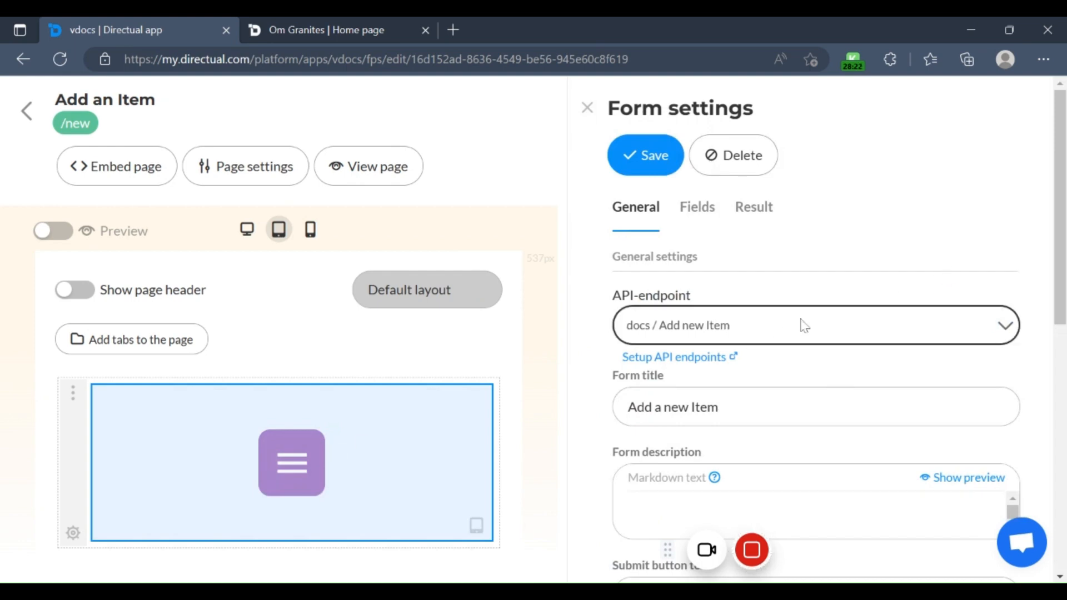
scroll(719, 317, down, 10)
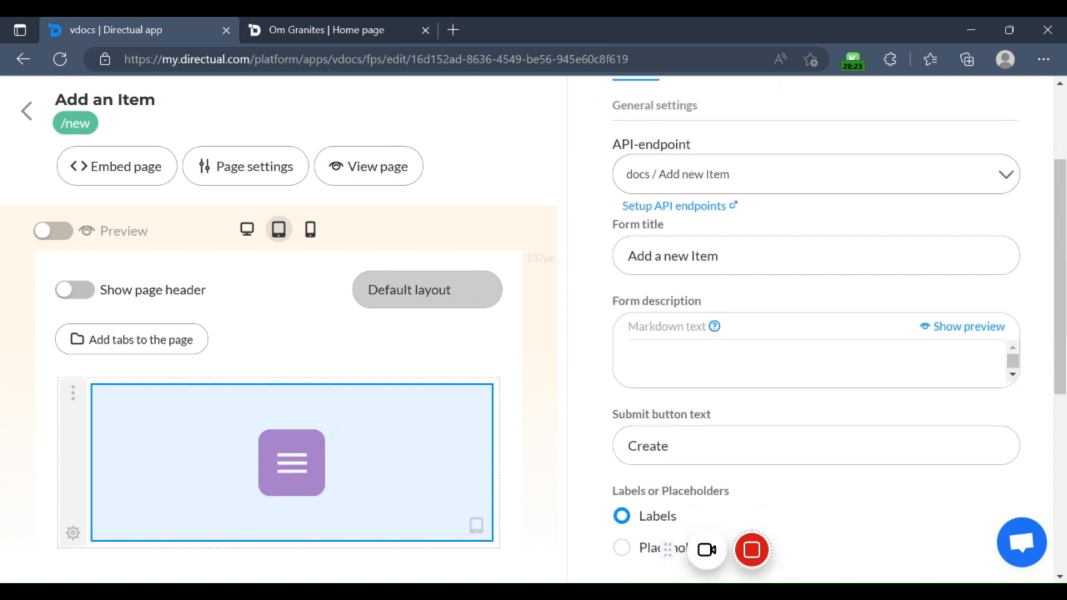
scroll(802, 427, up, 10)
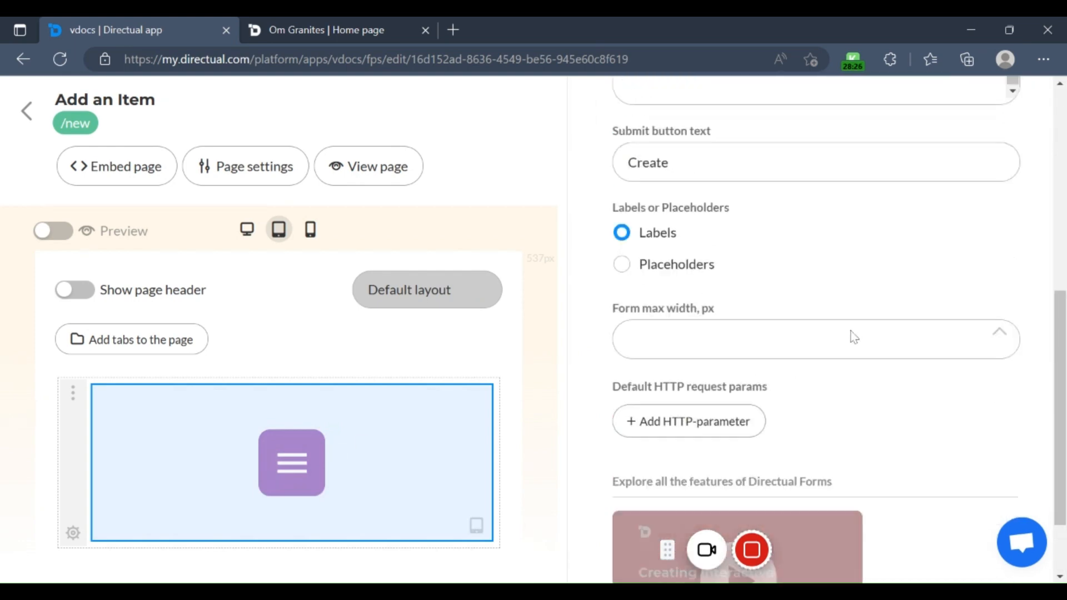
Step: Review the fields and sections configured for the Add a new Item form
click(705, 218)
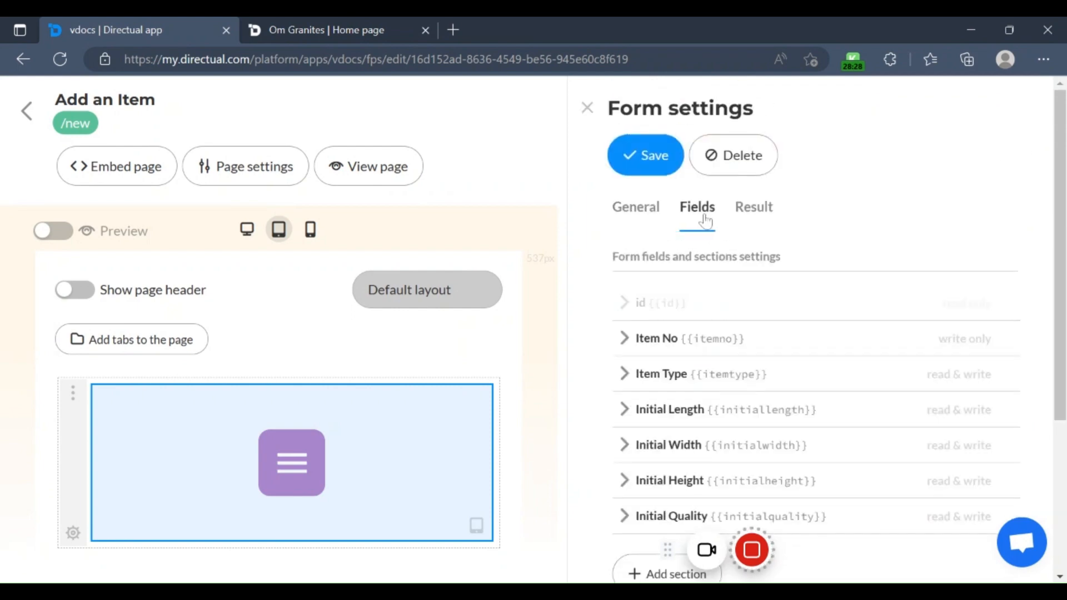
scroll(756, 334, down, 1)
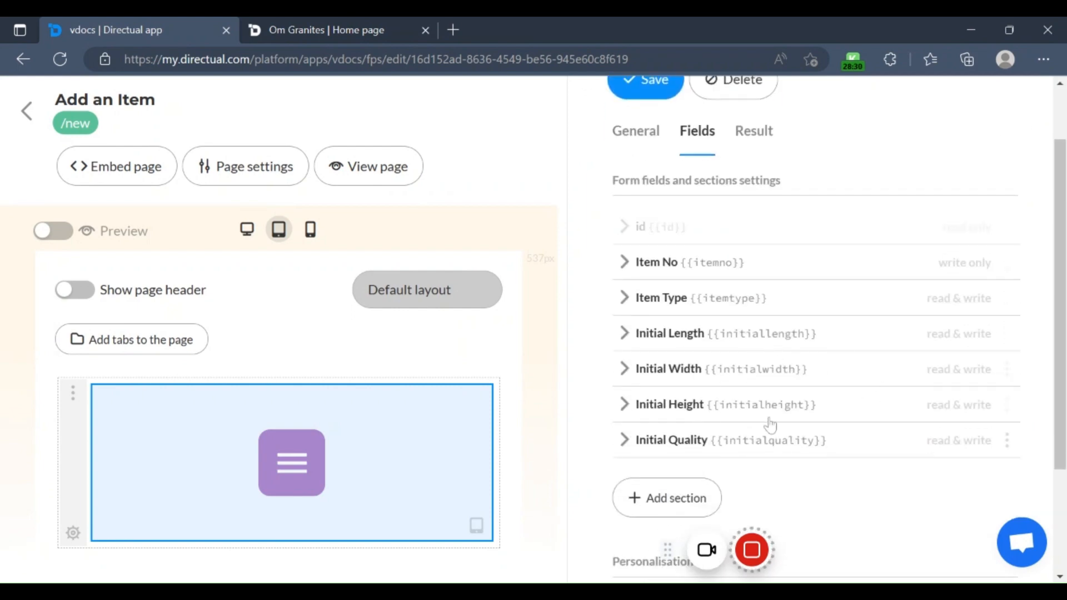
scroll(803, 420, down, 3)
scroll(792, 383, up, 4)
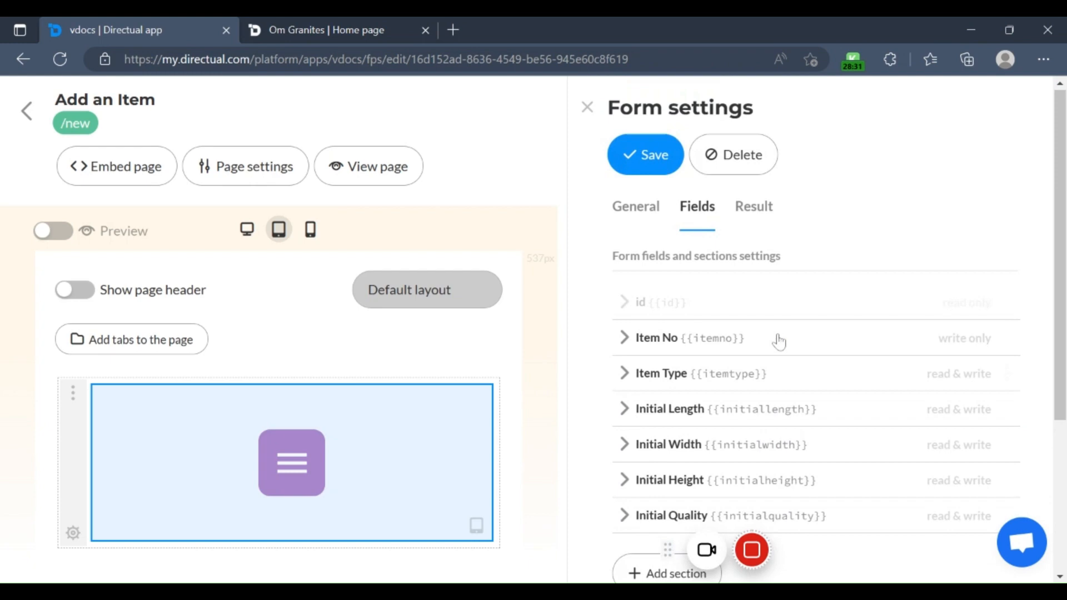
Step: Set the form's result screen to get back to the form in 6 seconds, save and close the form settings
click(755, 207)
scroll(798, 339, down, 3)
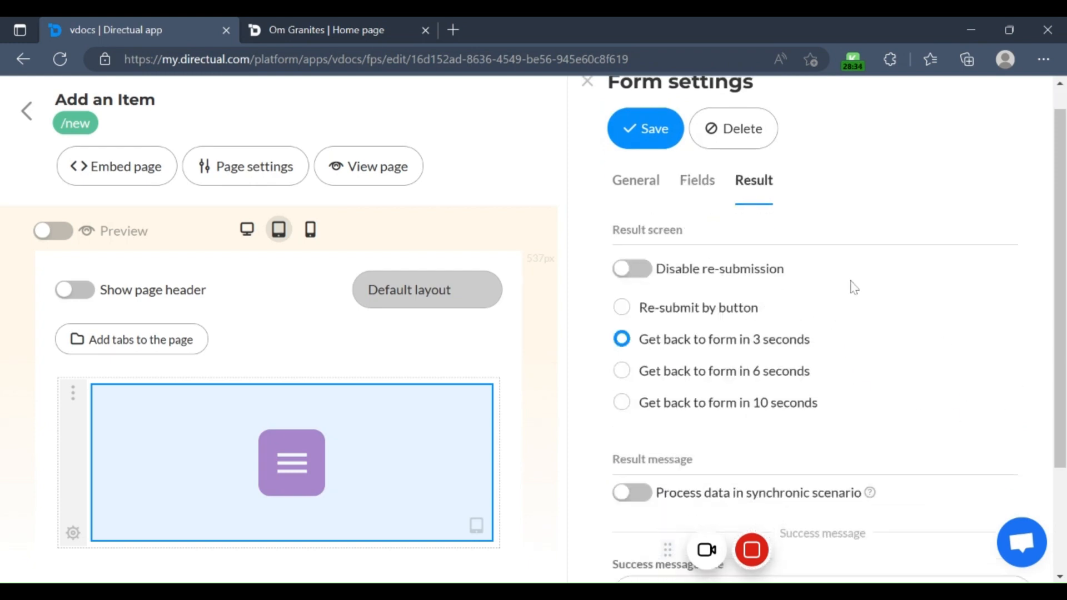
scroll(838, 340, up, 2)
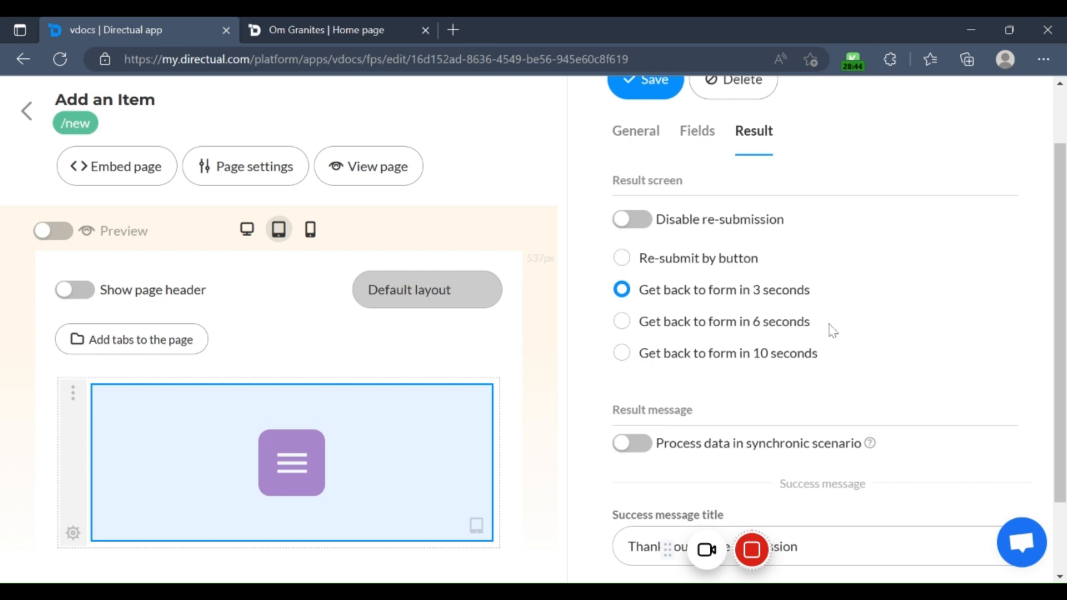
scroll(806, 336, down, 1)
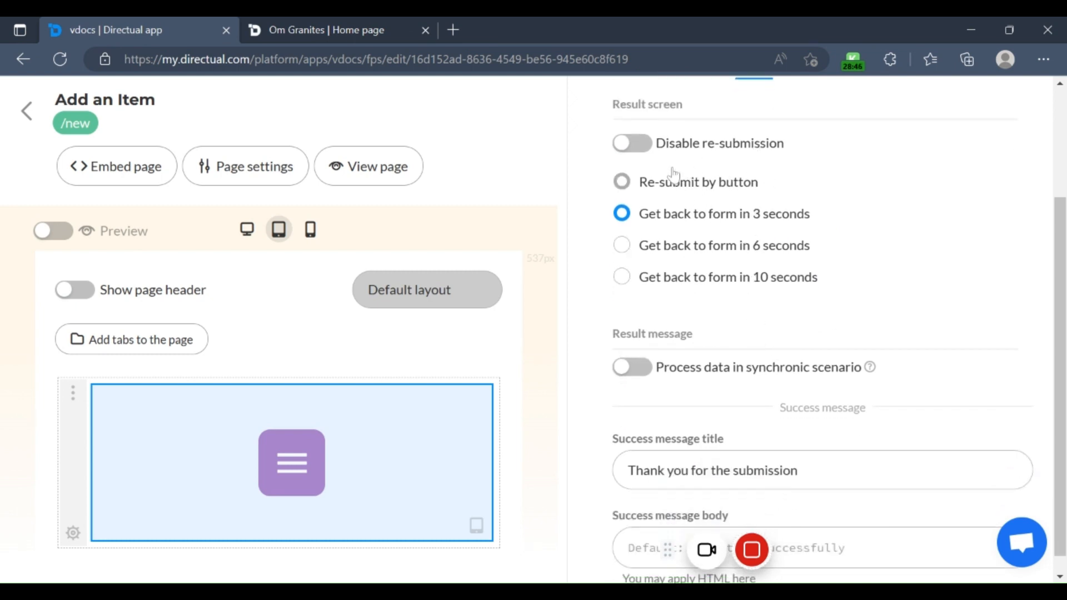
scroll(705, 361, down, 1)
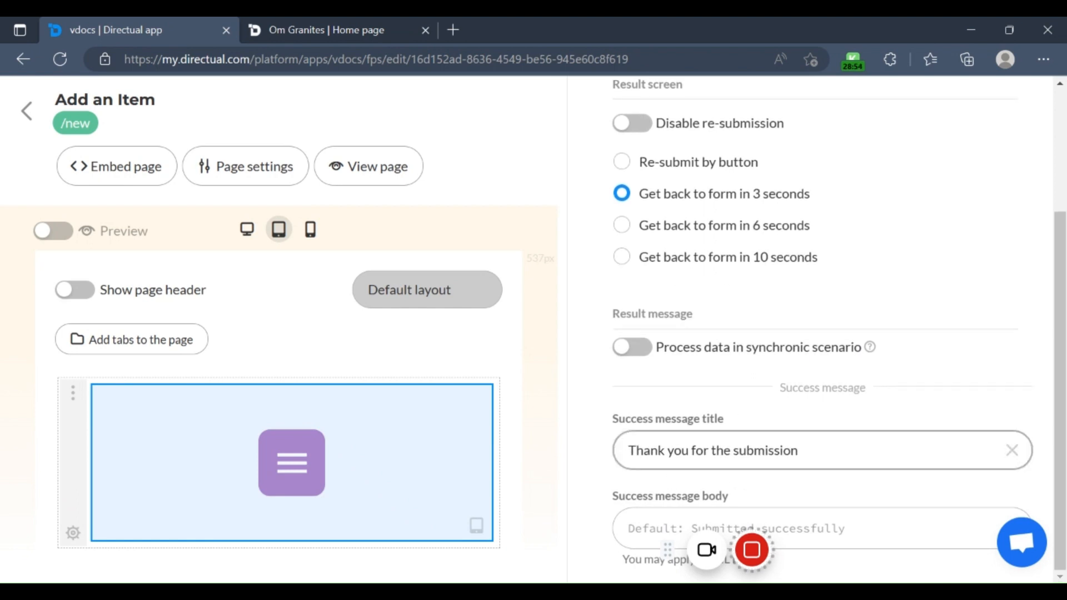
click(622, 225)
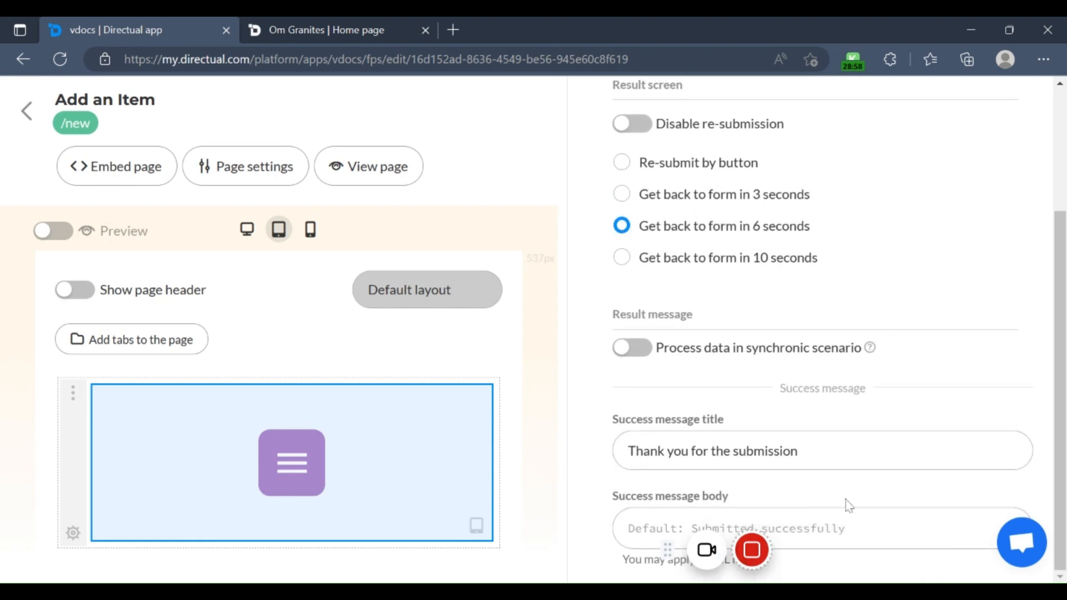
scroll(823, 345, up, 3)
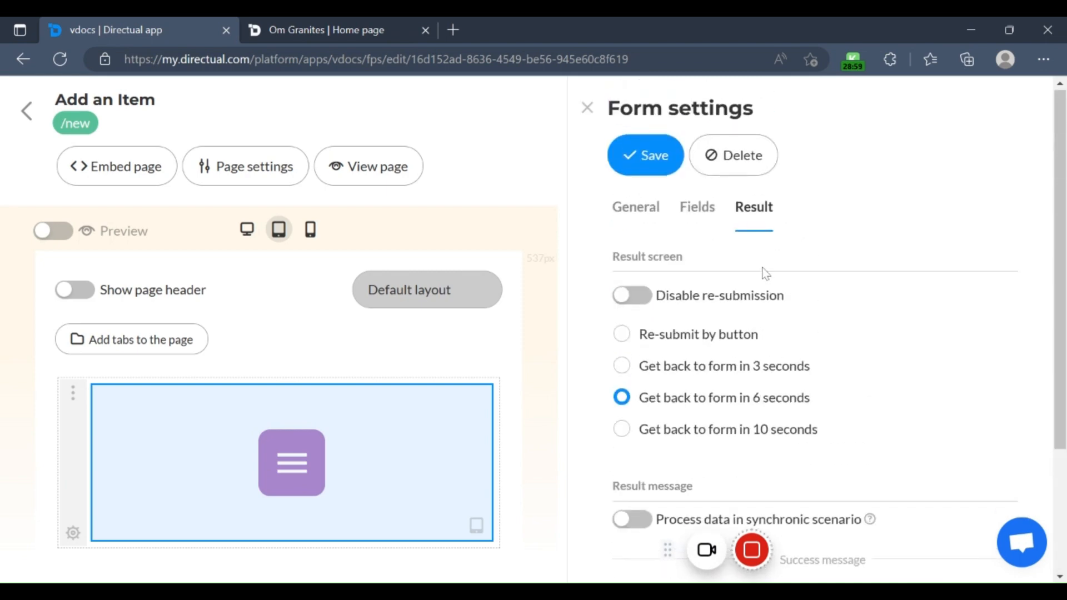
click(649, 173)
click(645, 169)
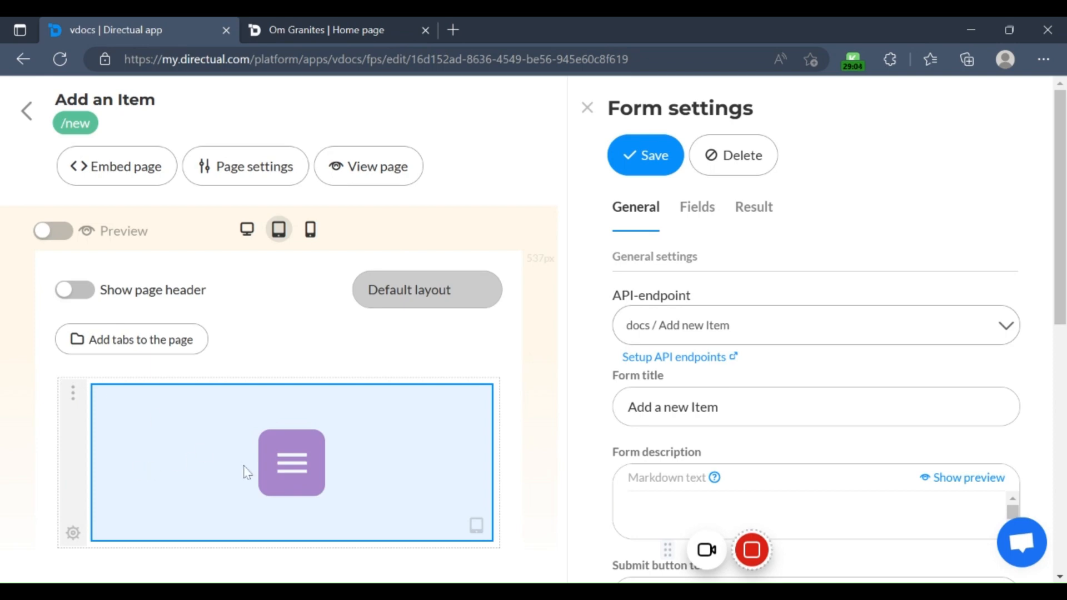
click(587, 108)
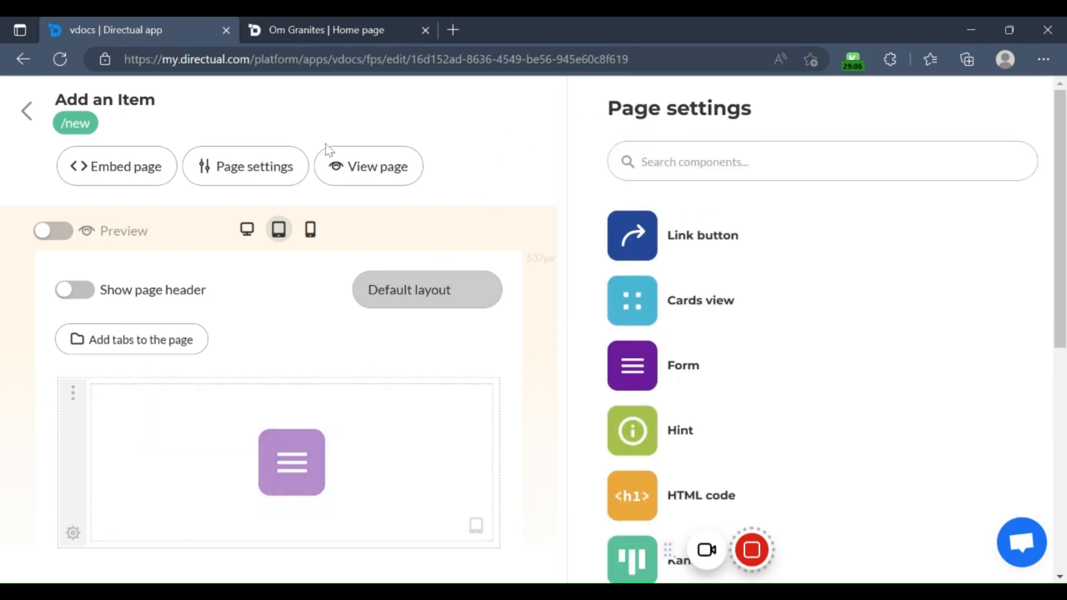
Step: Open the Add an Item page's settings, look over the route fields and enter 2 as the page order
click(245, 173)
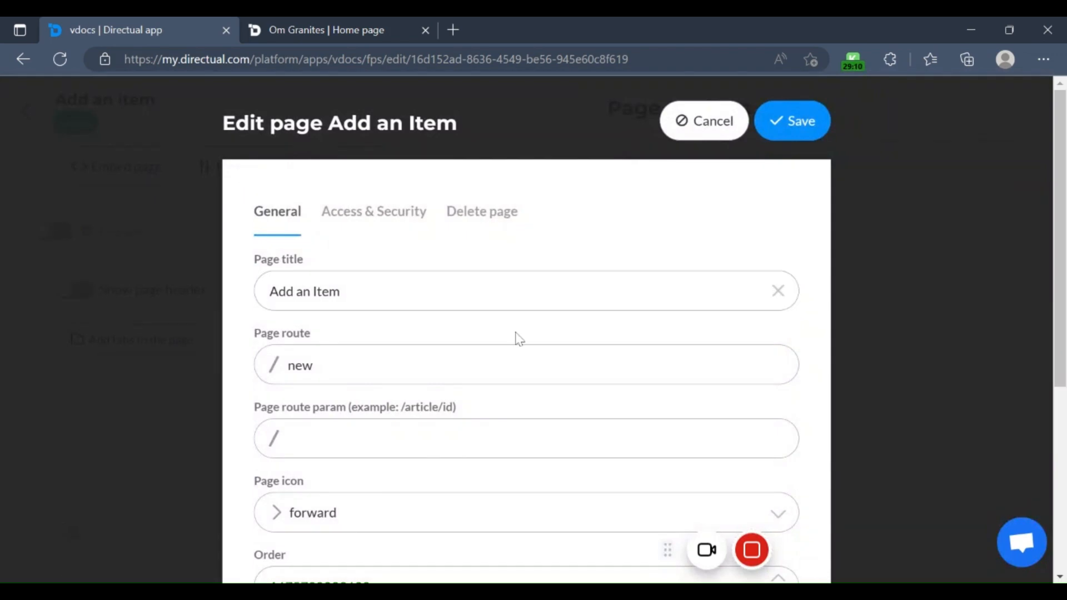
click(445, 364)
scroll(406, 464, down, 3)
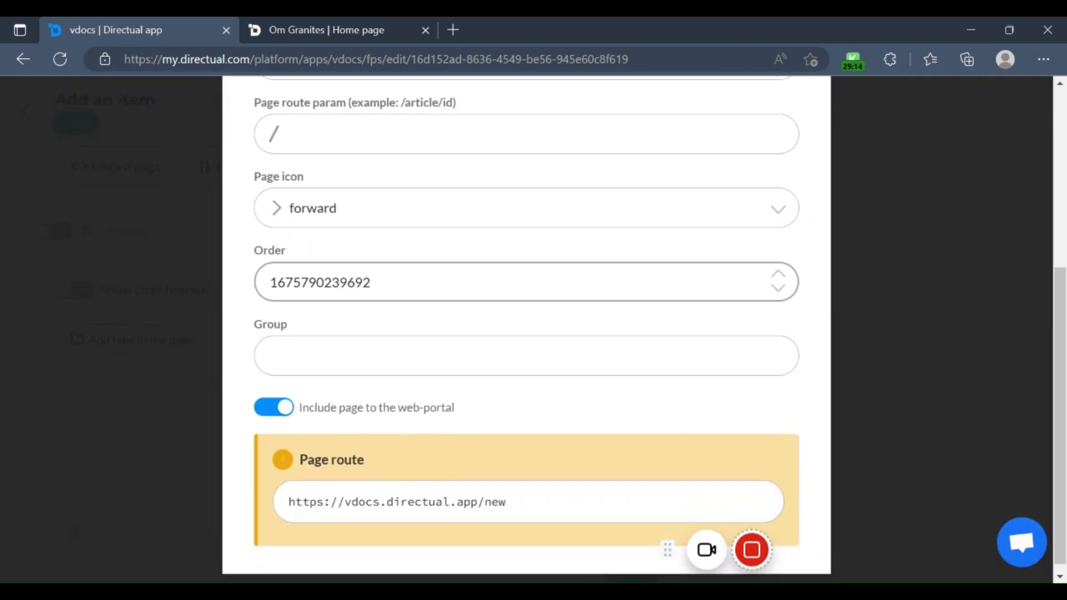
click(370, 282)
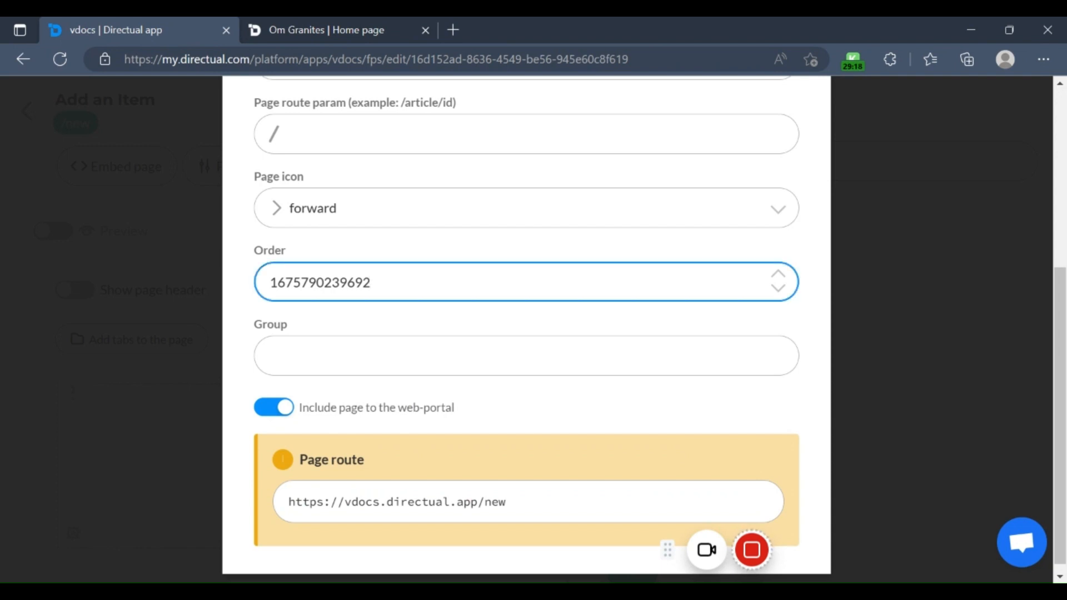
drag(370, 283, 261, 292)
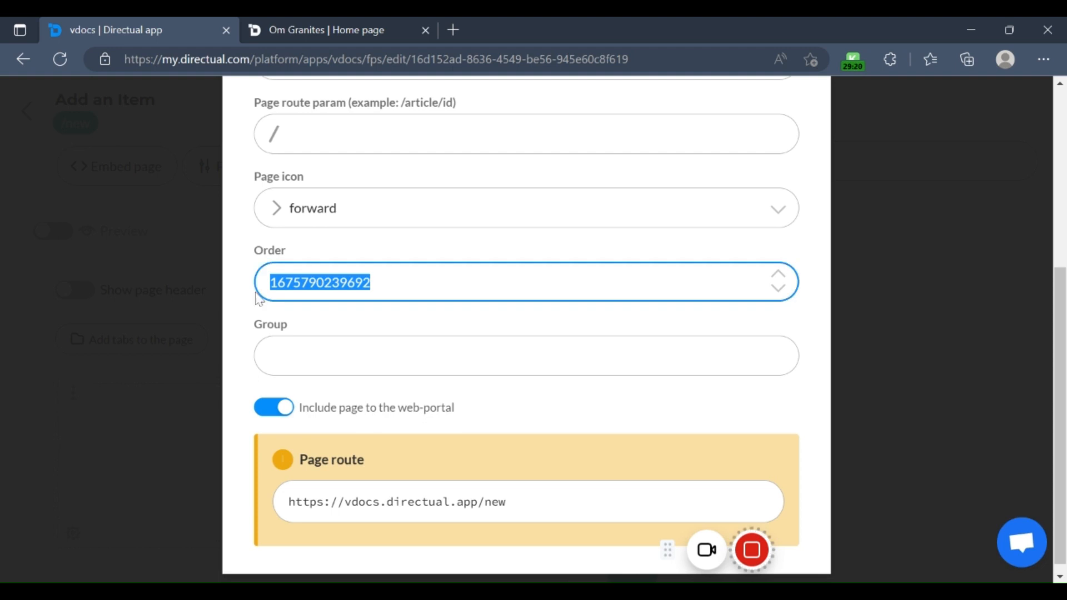
text(2)
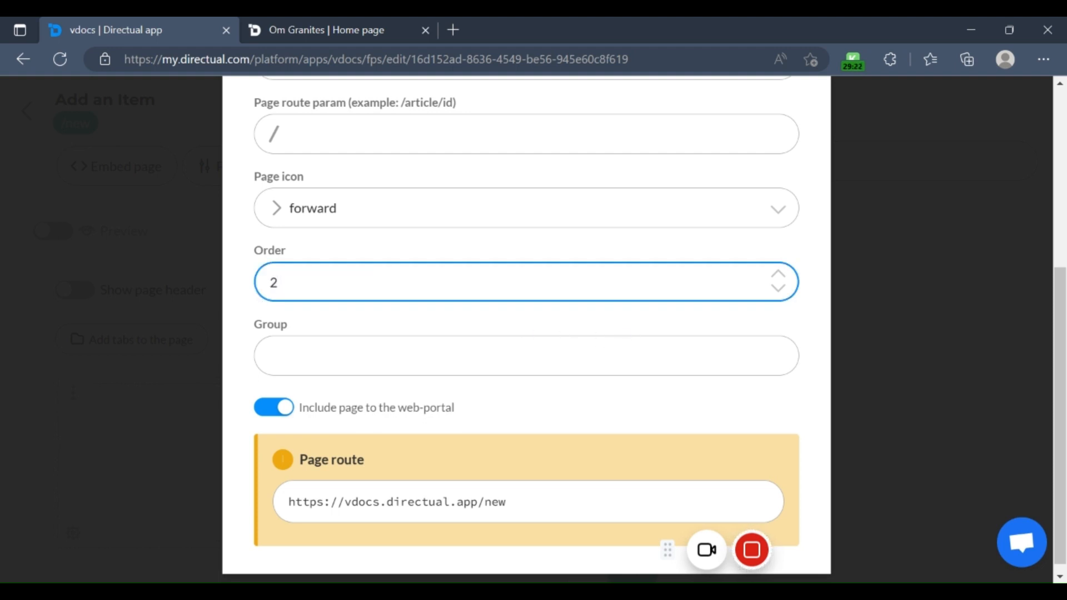
Step: Check the order of the menu entries on the published Om Granites home page and return to the page settings
scroll(527, 334, up, 5)
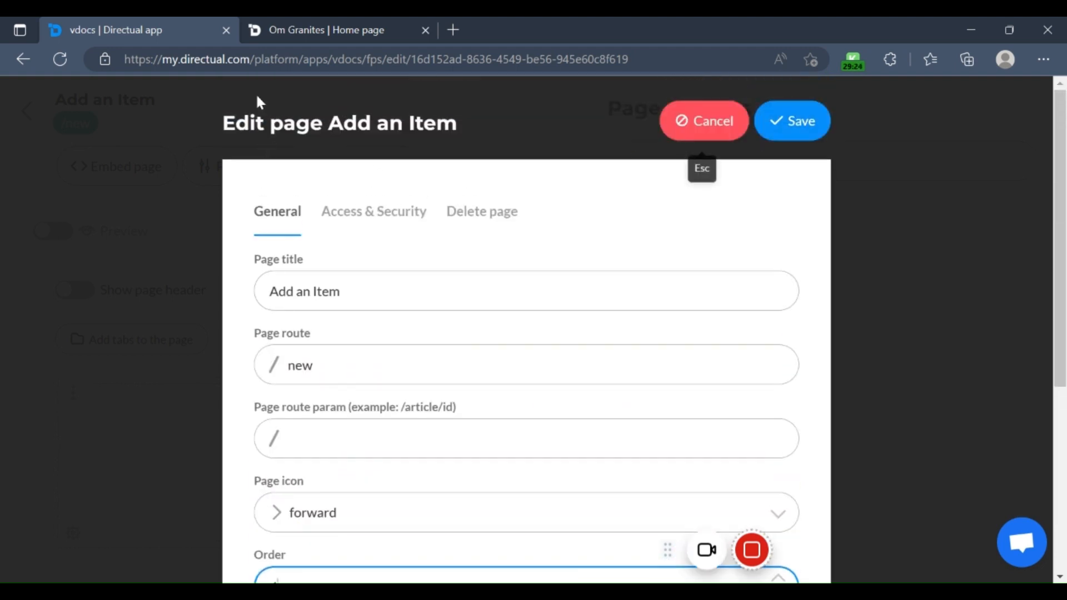
click(408, 25)
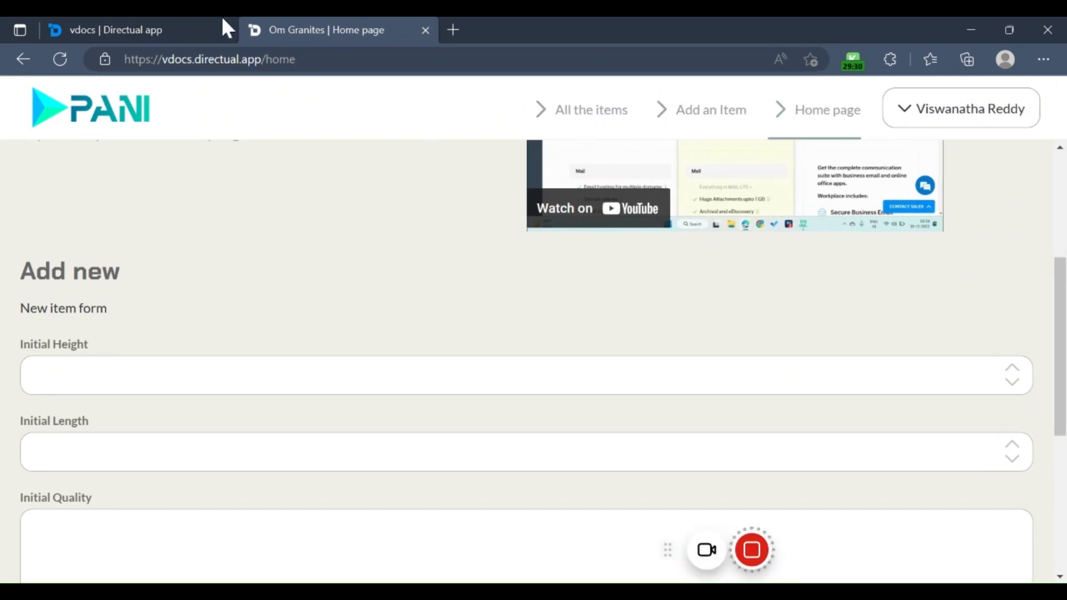
click(160, 23)
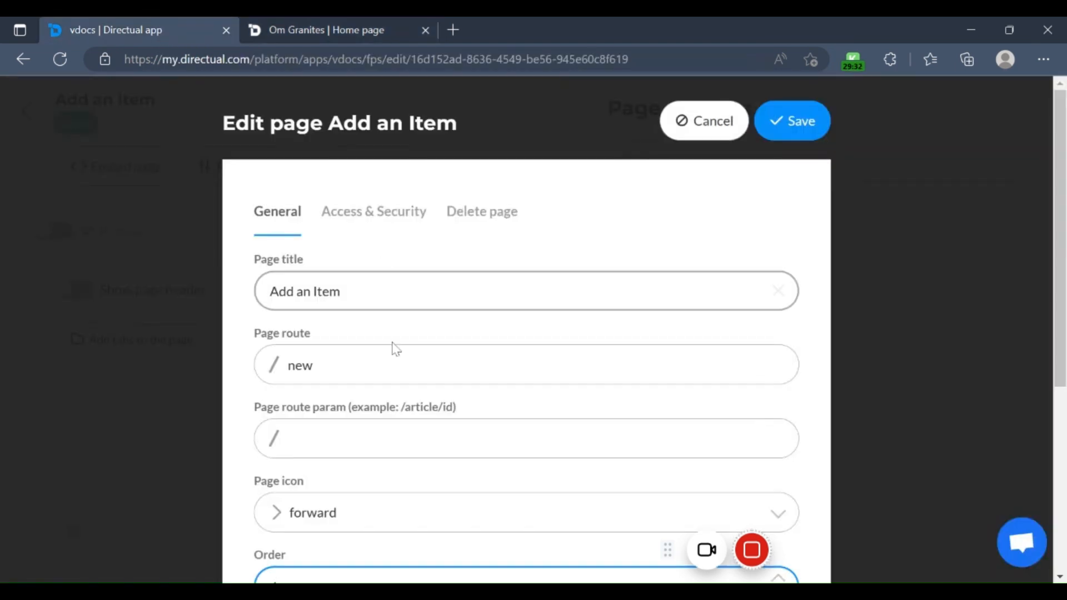
Step: Try other order values for the Add an Item page and settle its order at 2
scroll(397, 425, down, 3)
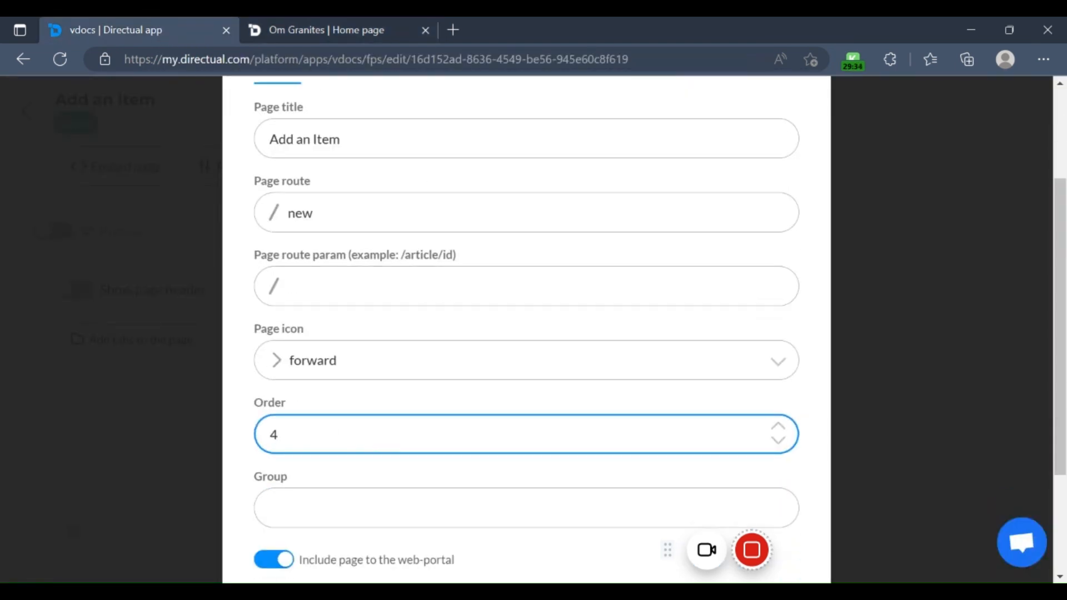
scroll(384, 427, down, 1)
scroll(351, 384, down, 1)
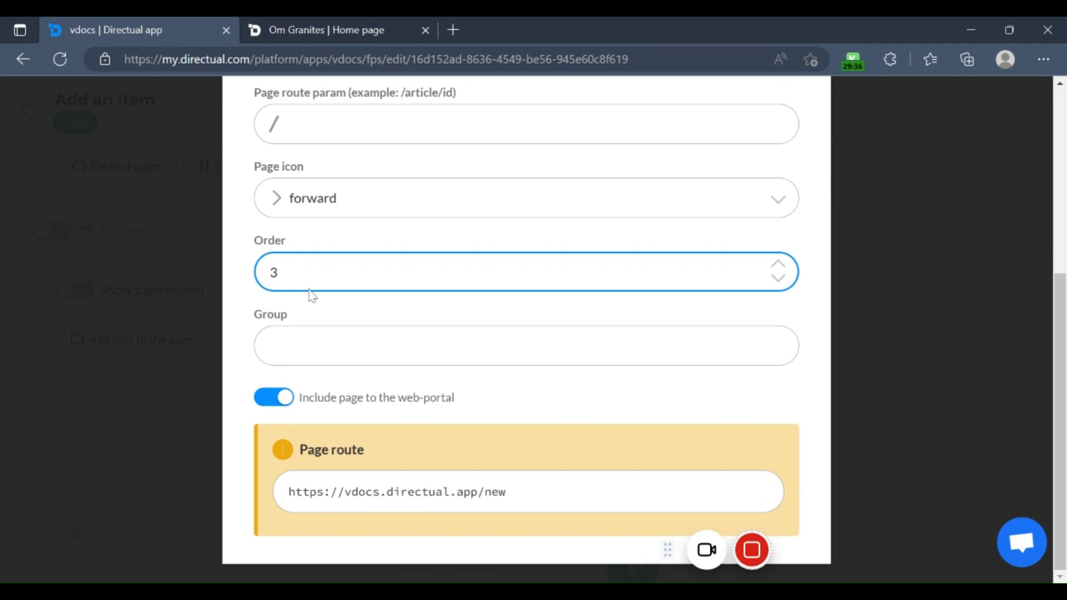
text(1)
click(261, 312)
scroll(282, 413, up, 3)
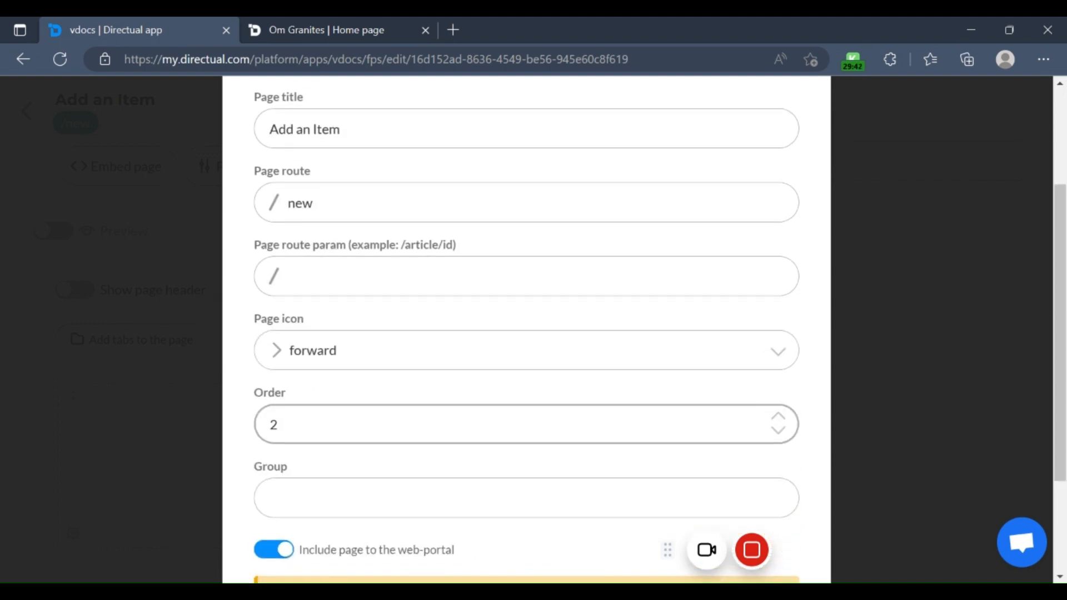
scroll(281, 412, up, 1)
Step: Set the Add an Item page's group to Items
scroll(335, 389, down, 2)
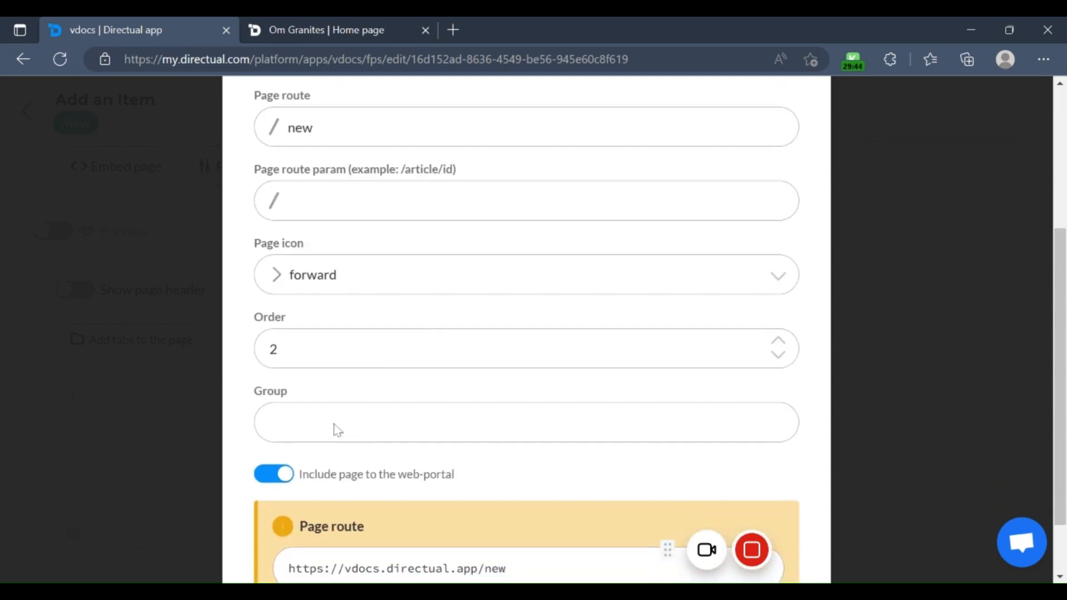
click(336, 426)
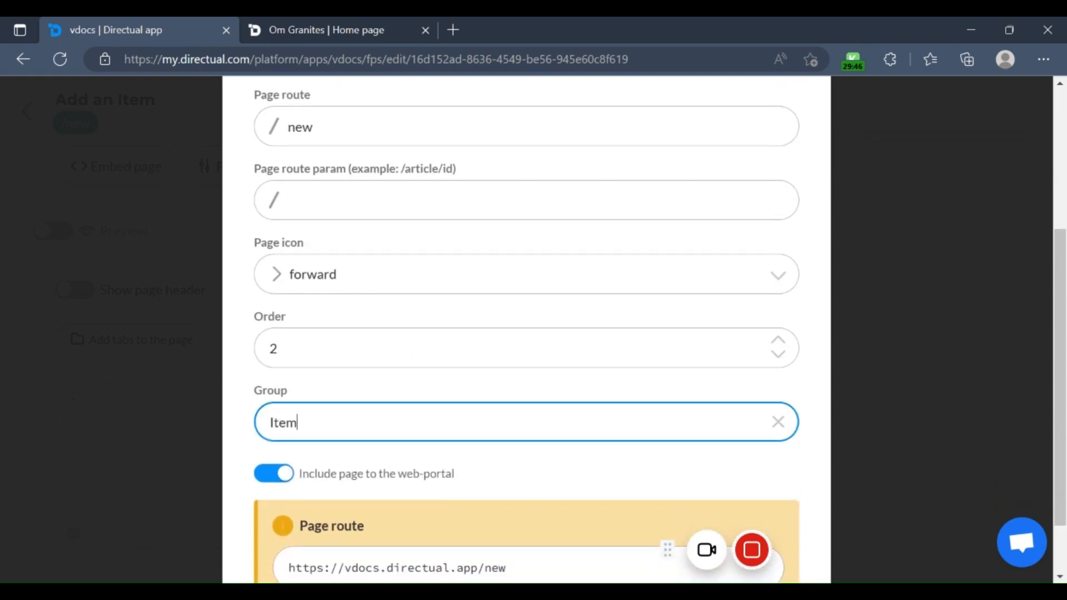
scroll(457, 210, up, 3)
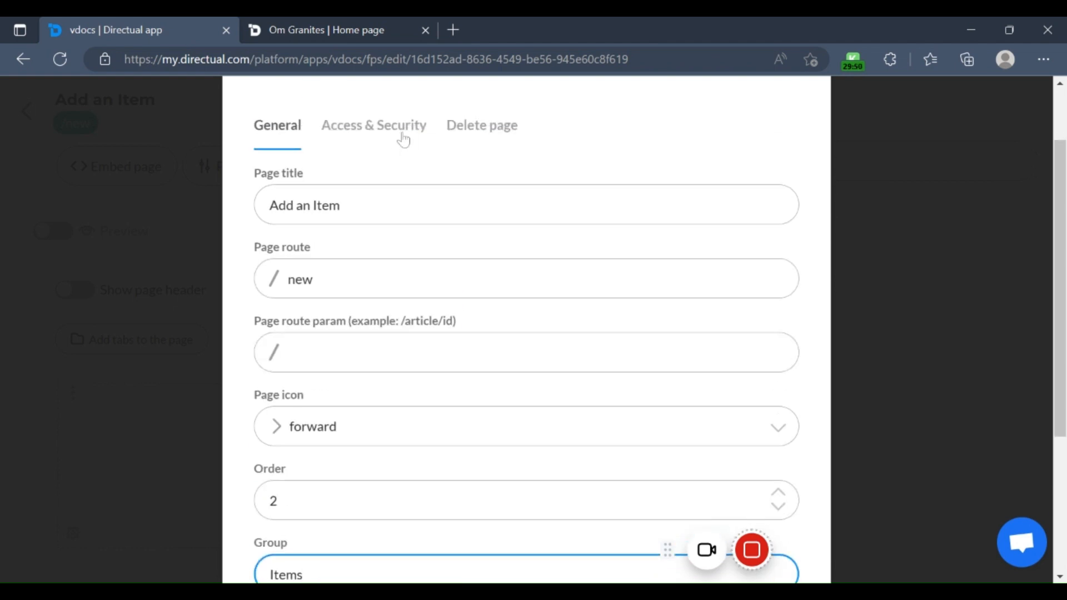
Step: Review the Add an Item page's access and security settings, including the user roles allowed to open it
click(402, 133)
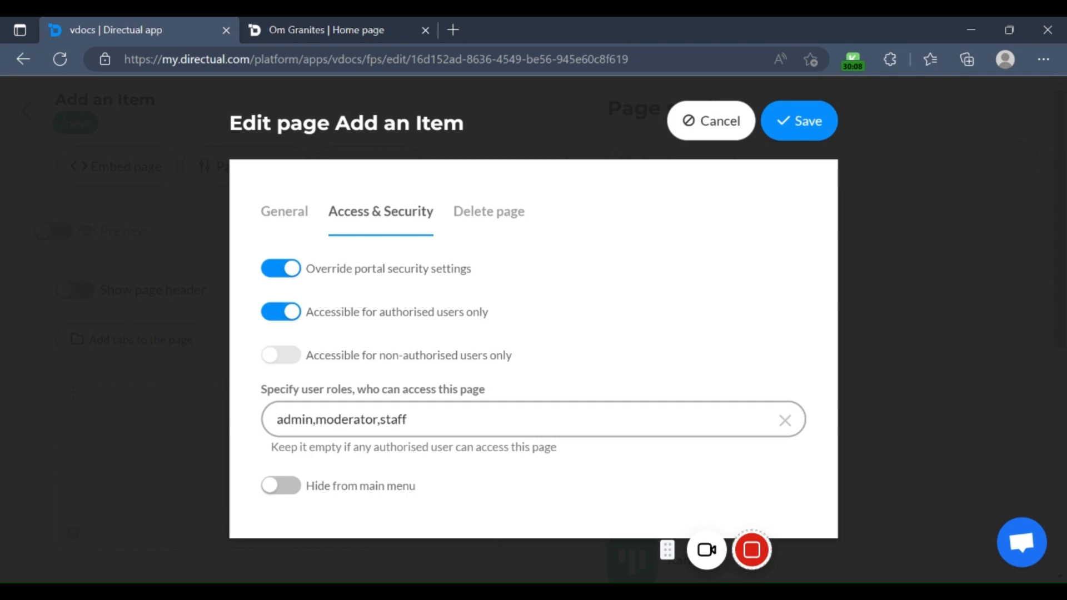
click(291, 420)
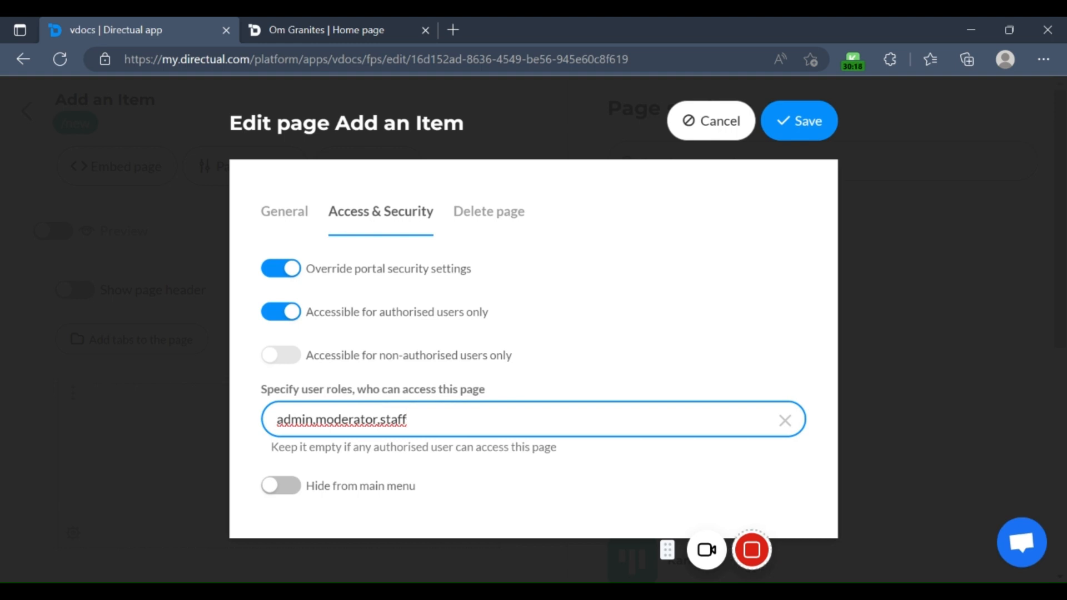
click(599, 192)
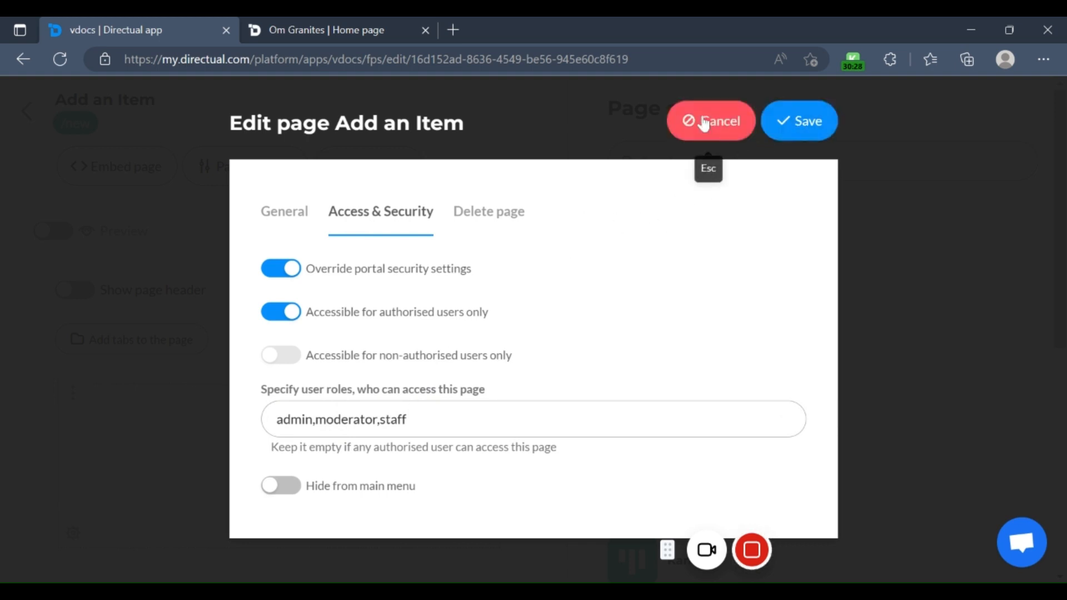
Step: Sign out of the published Om Granites site and request its /home page as a signed-out visitor
click(403, 31)
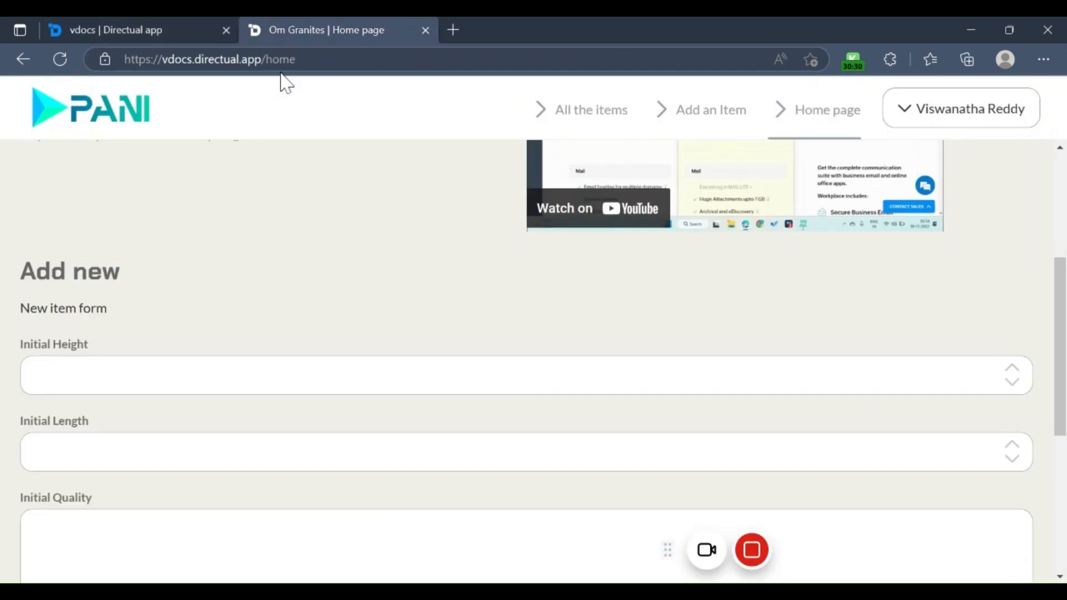
click(971, 115)
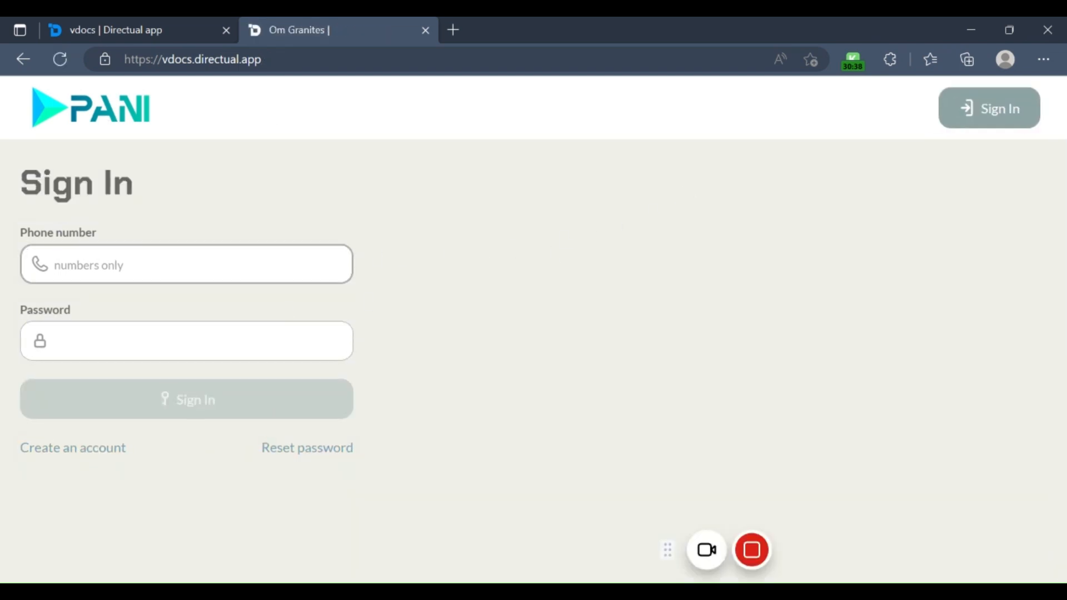
click(278, 60)
click(278, 59)
text(/home)
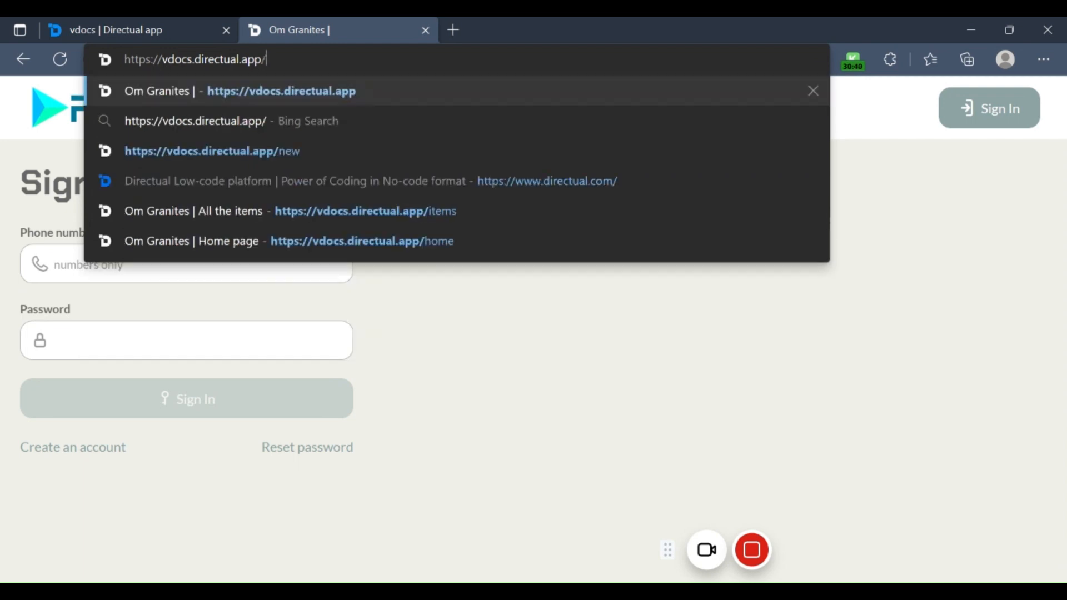
key(Return)
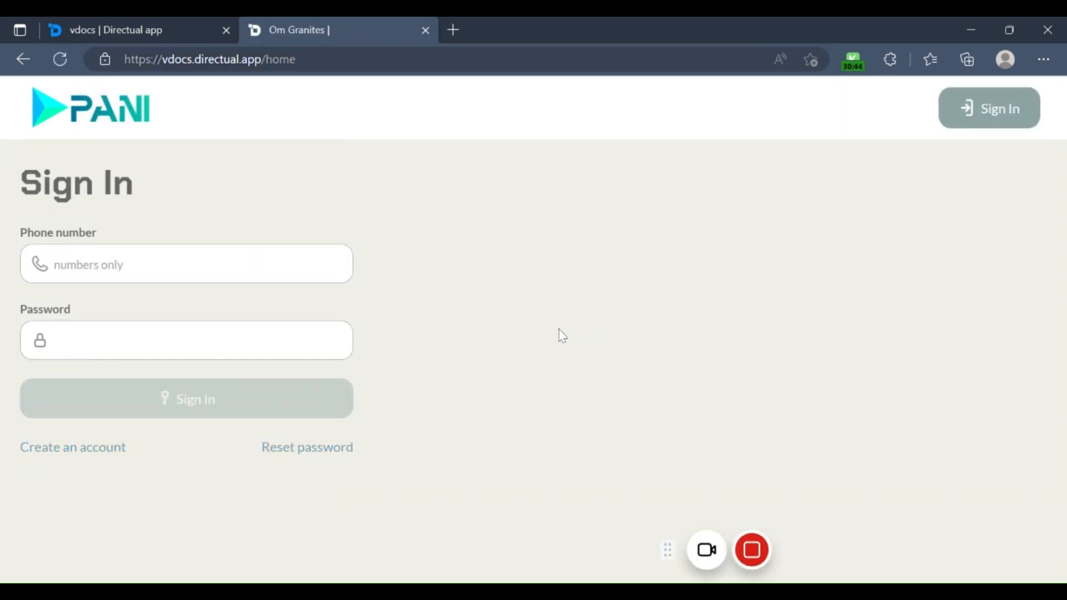
Step: Return to Directual, close the Add an Item page's settings without saving and go back to the portal page list
click(129, 24)
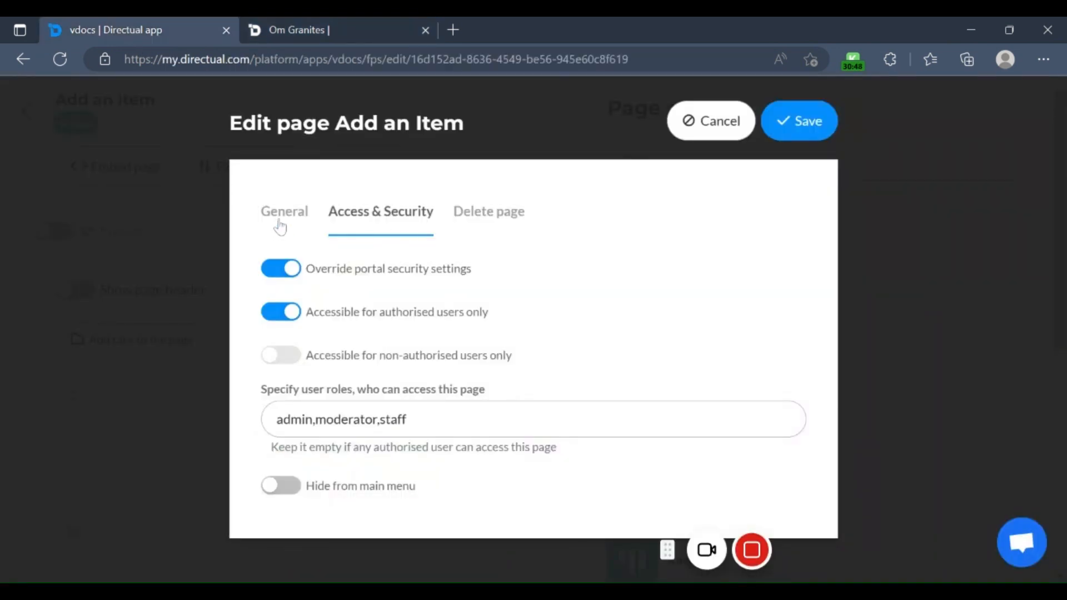
click(694, 122)
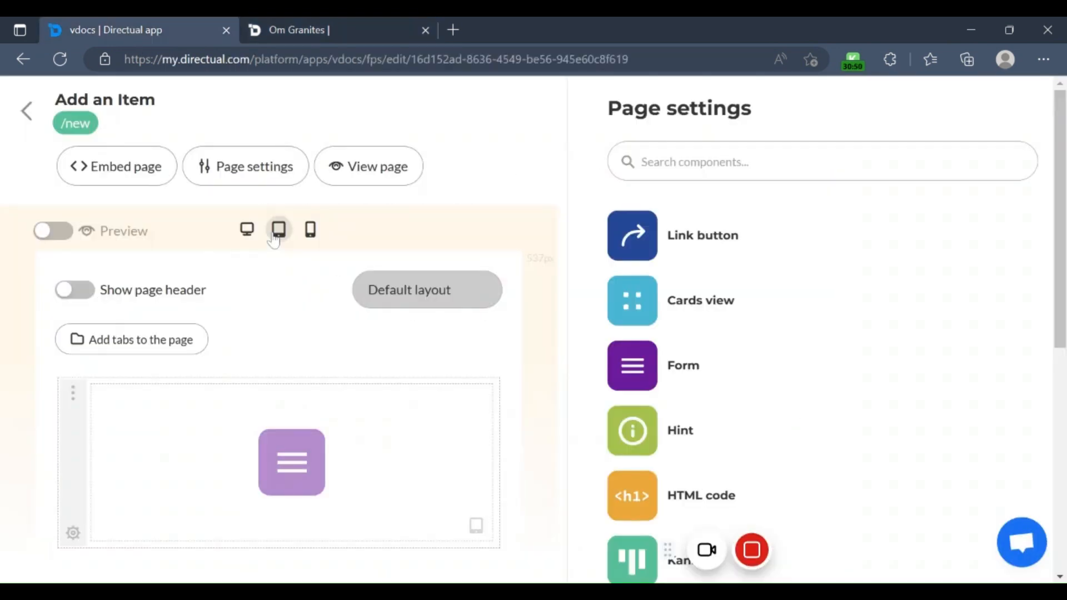
click(27, 110)
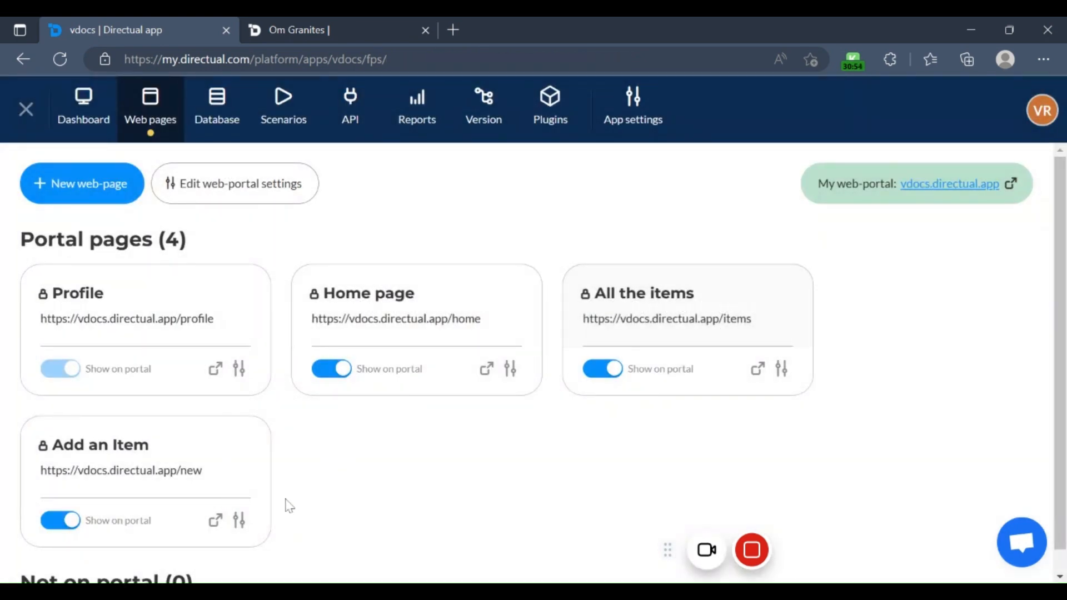
Step: Inspect the Home page's access and security settings, cancel them and return to the portal page list
click(410, 310)
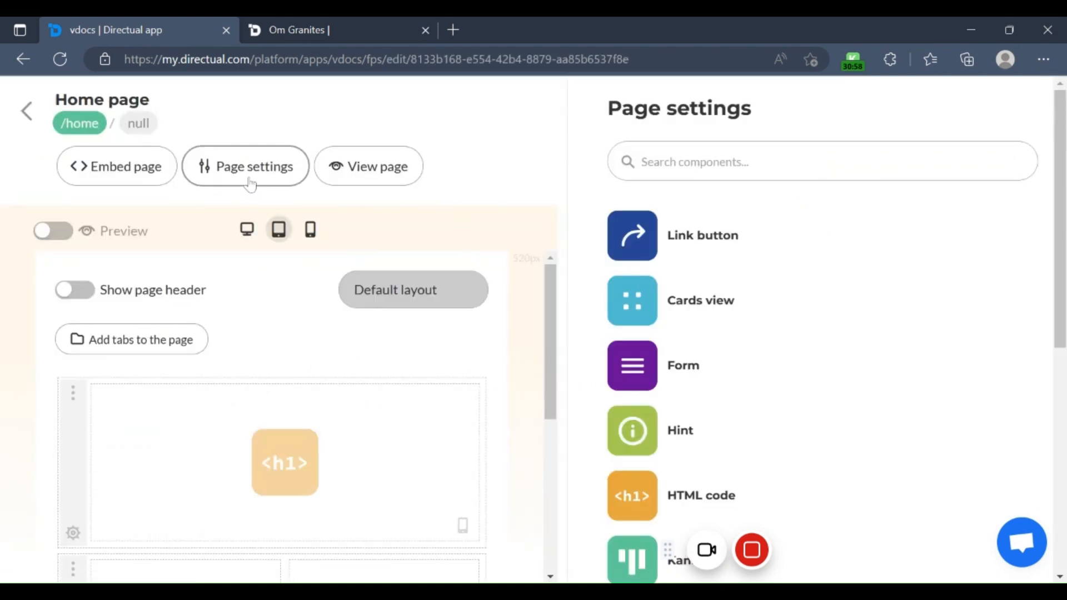
click(303, 179)
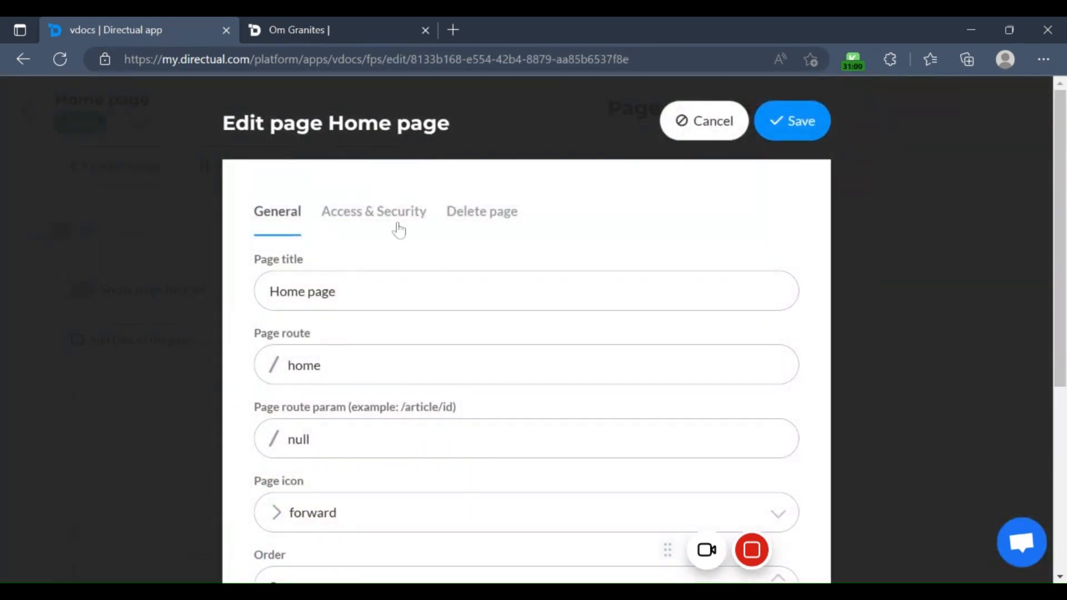
click(392, 227)
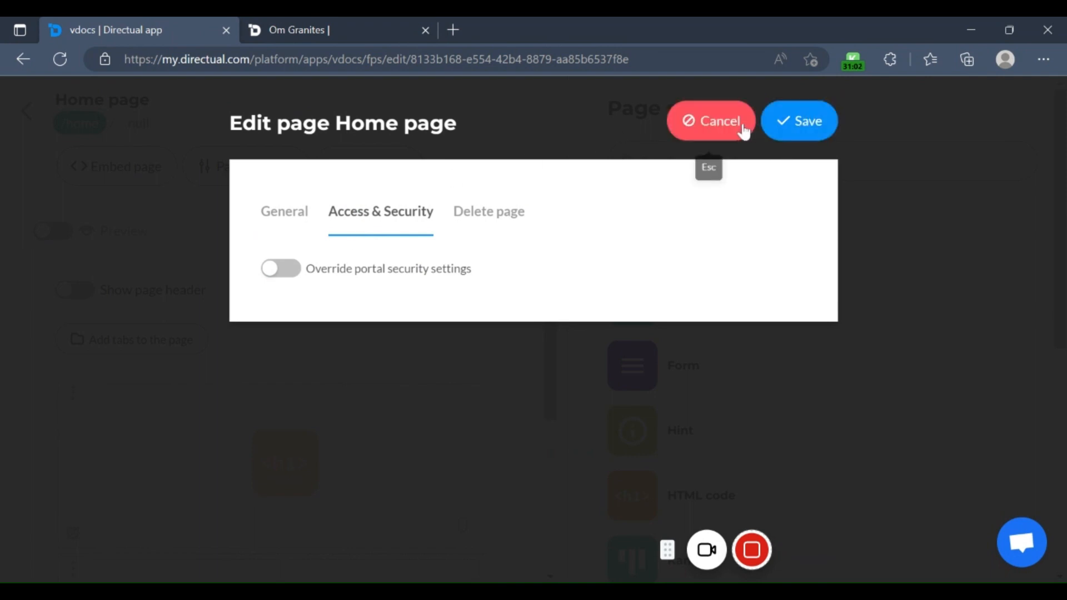
click(718, 123)
click(26, 111)
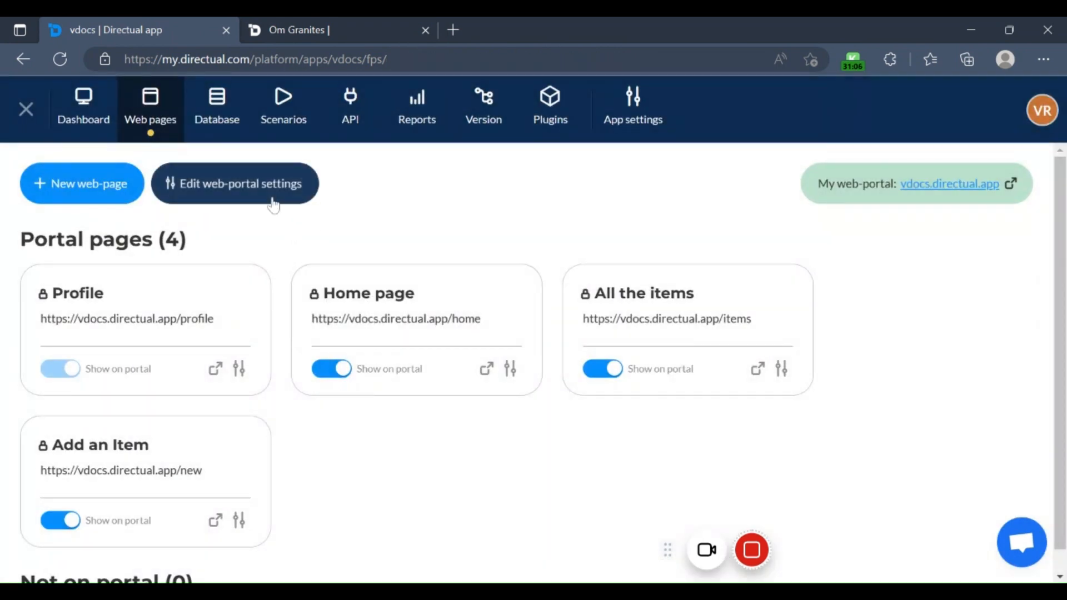
Step: Examine the authentication, sign-up and login format options in the web-portal security settings and close them without saving
click(273, 200)
click(388, 205)
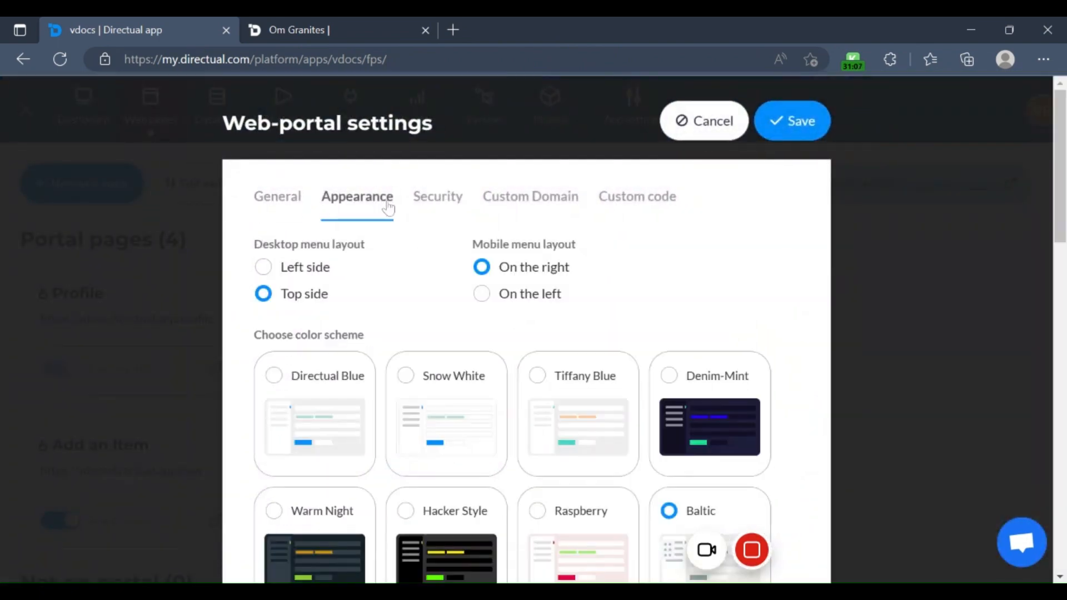
click(430, 201)
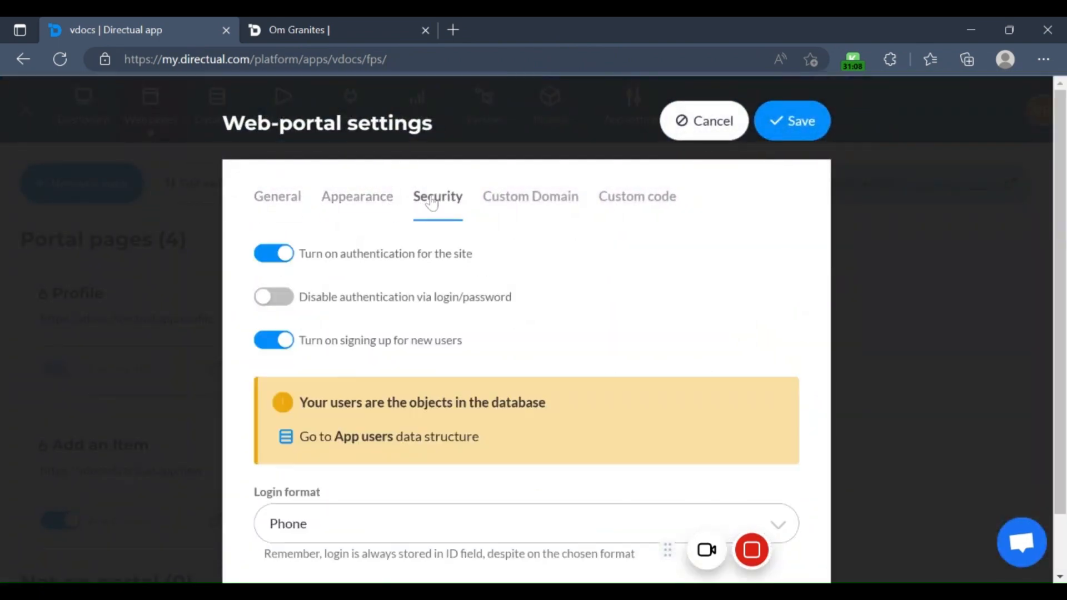
click(282, 264)
click(282, 264)
scroll(398, 319, down, 1)
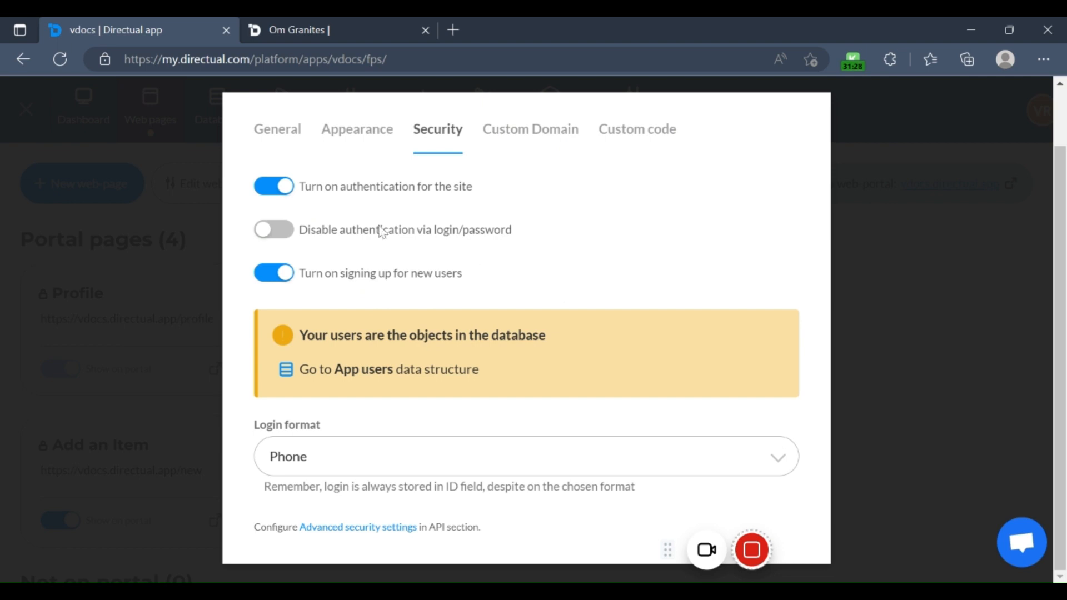
click(217, 180)
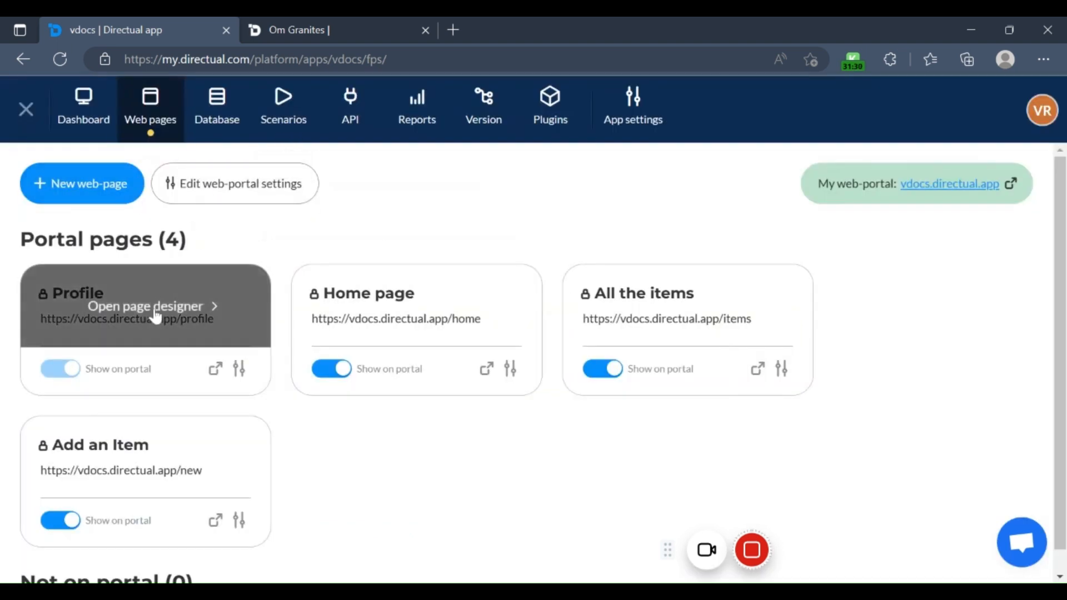
Step: Override the portal security settings for the Home page, with neither the authorised-only nor the non-authorised-only restriction enabled, and save
click(467, 311)
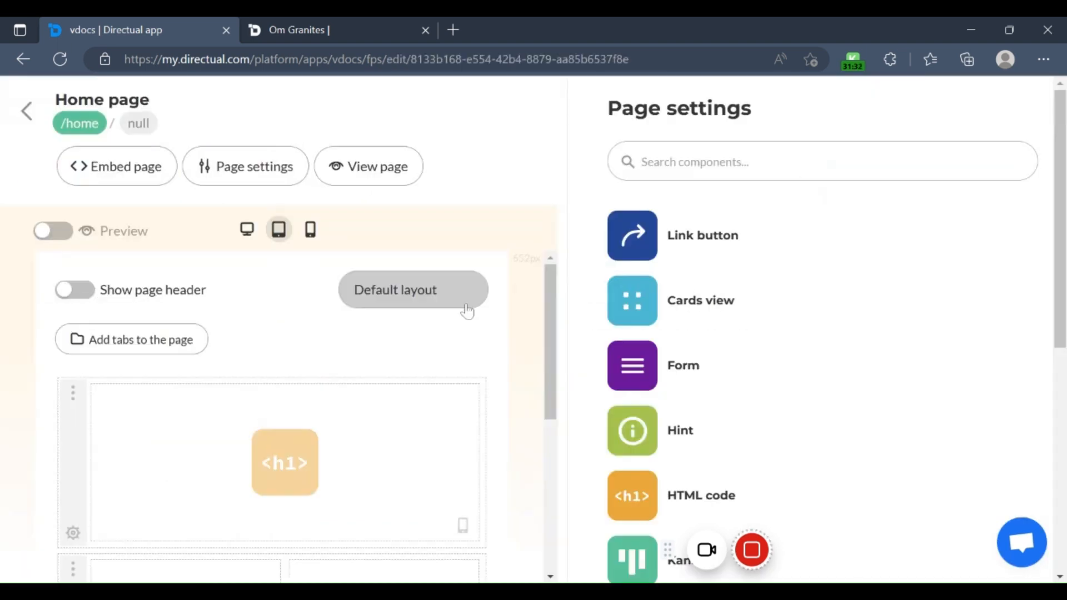
click(262, 174)
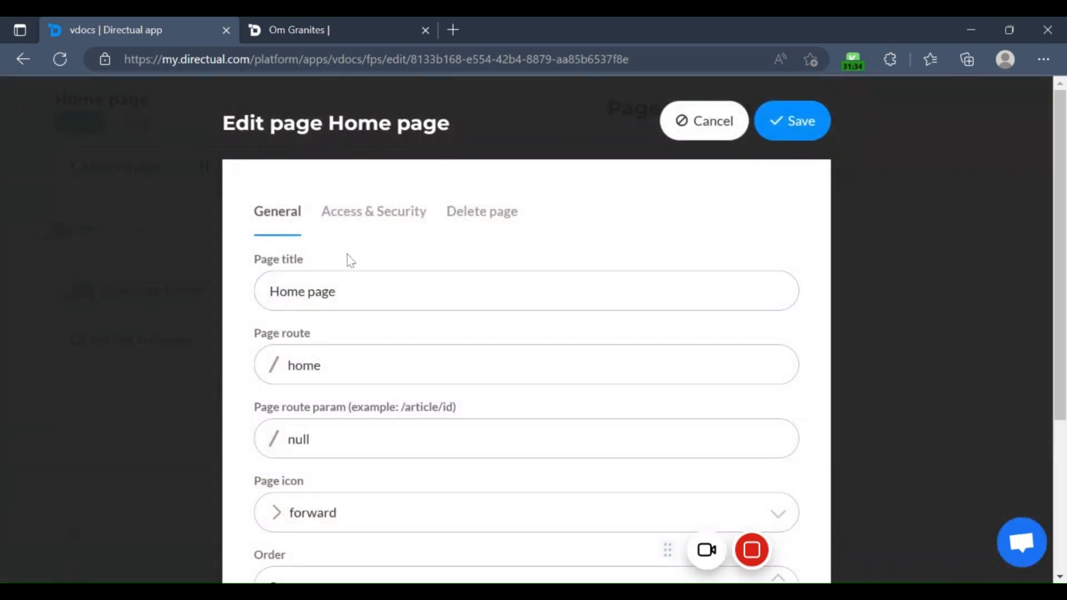
click(376, 214)
click(283, 275)
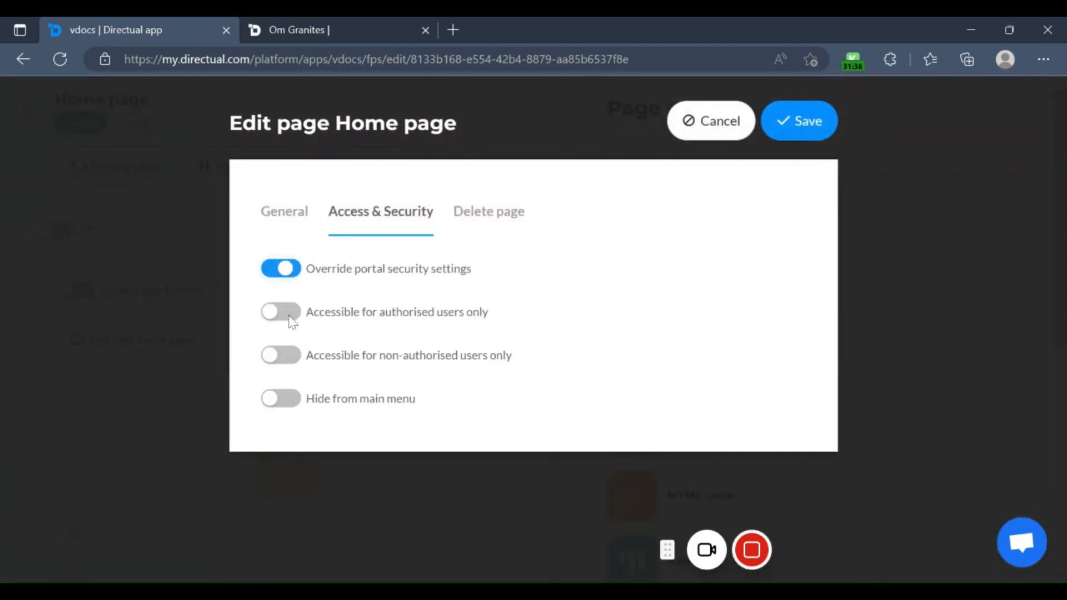
click(289, 318)
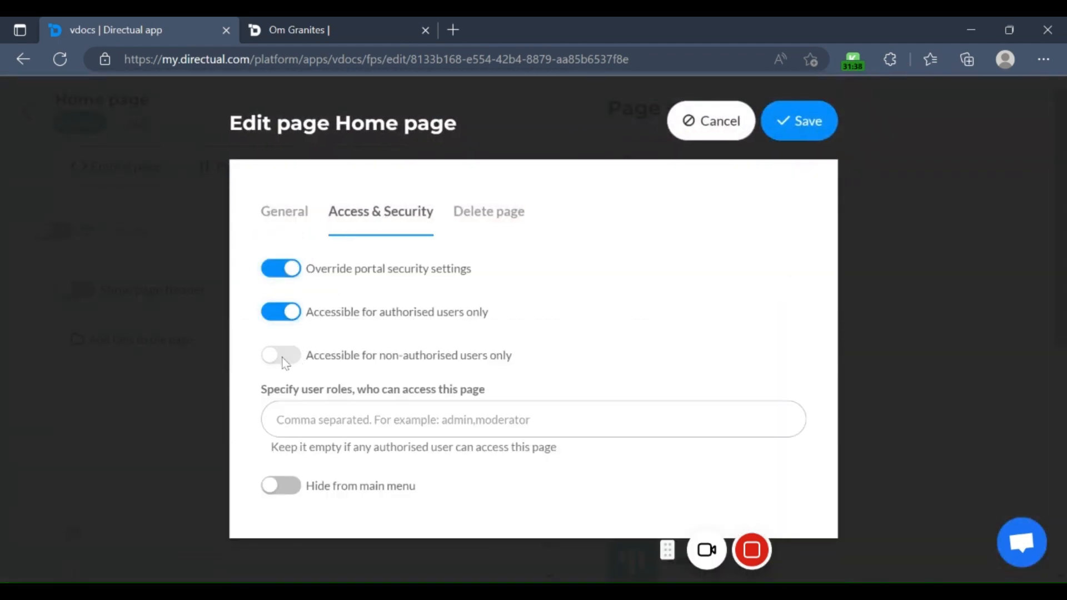
click(286, 317)
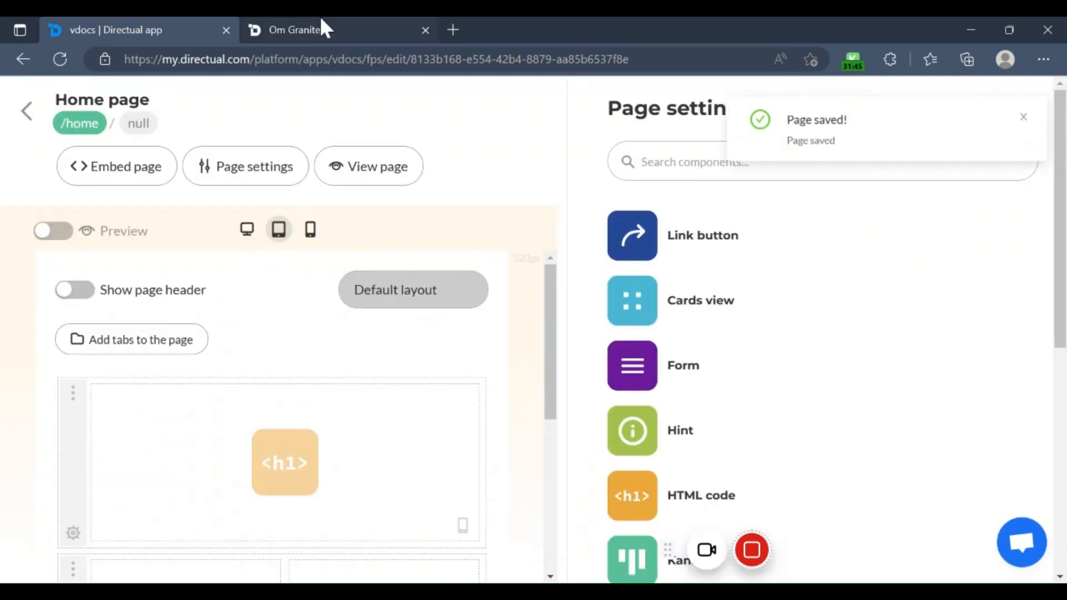
Step: Reload the published /home page to check its signed-out access, and open the site's sign-in form
click(319, 17)
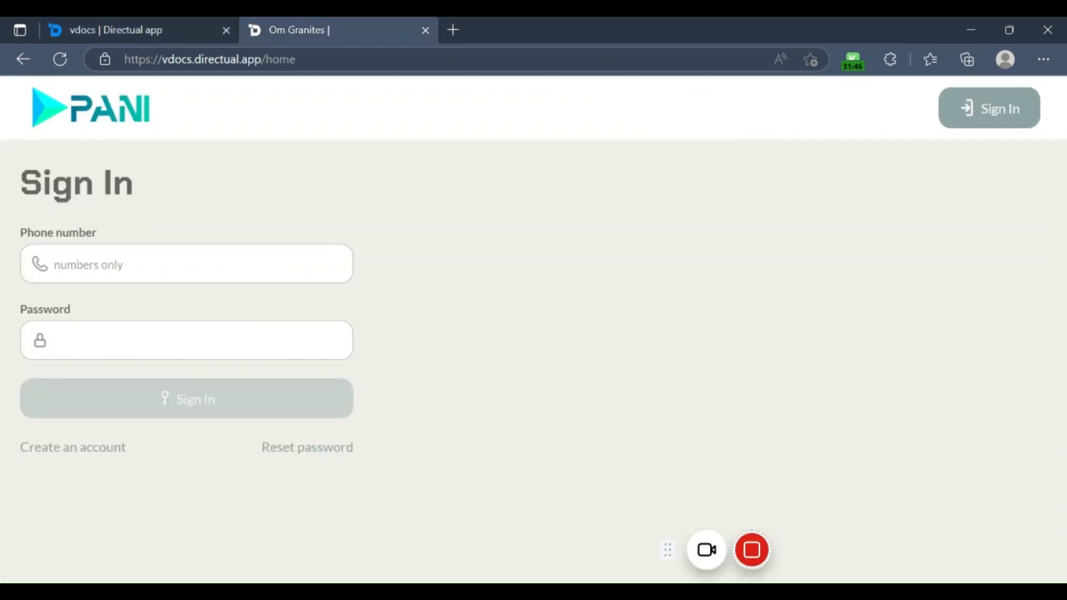
click(60, 59)
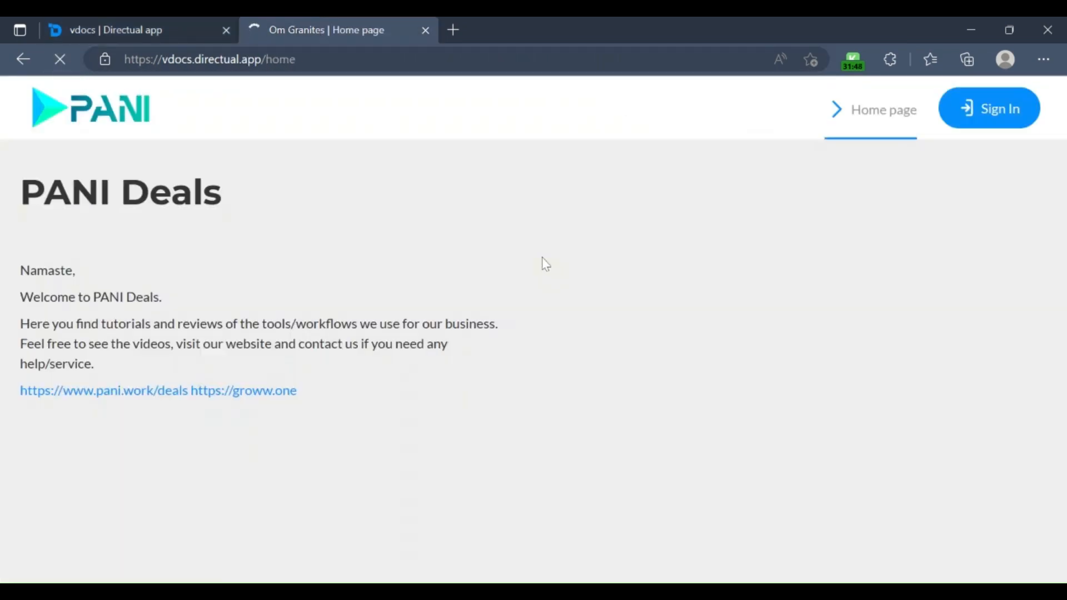
click(160, 28)
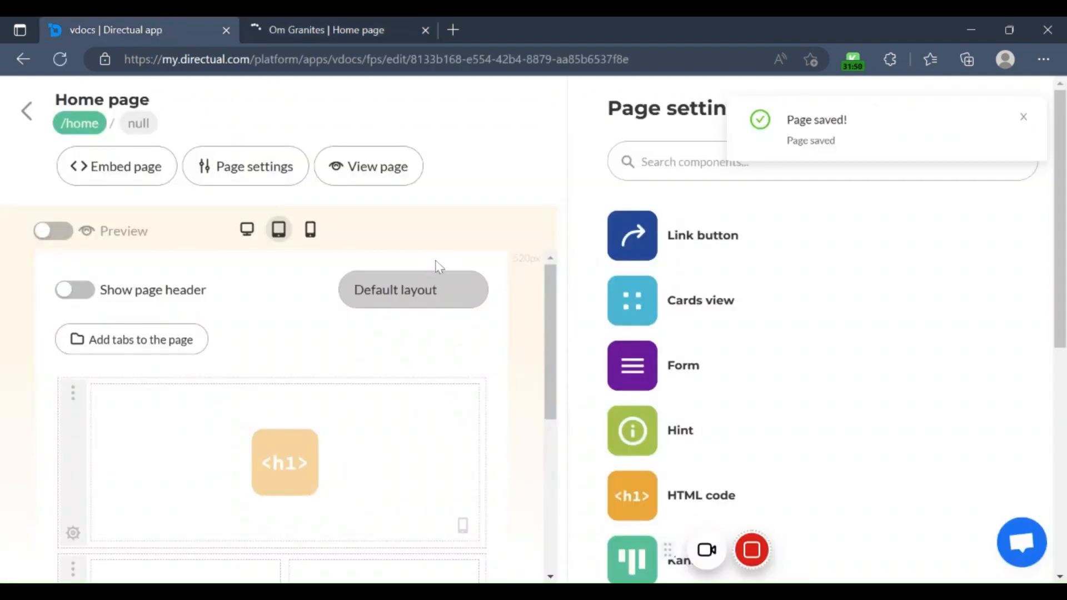
click(339, 18)
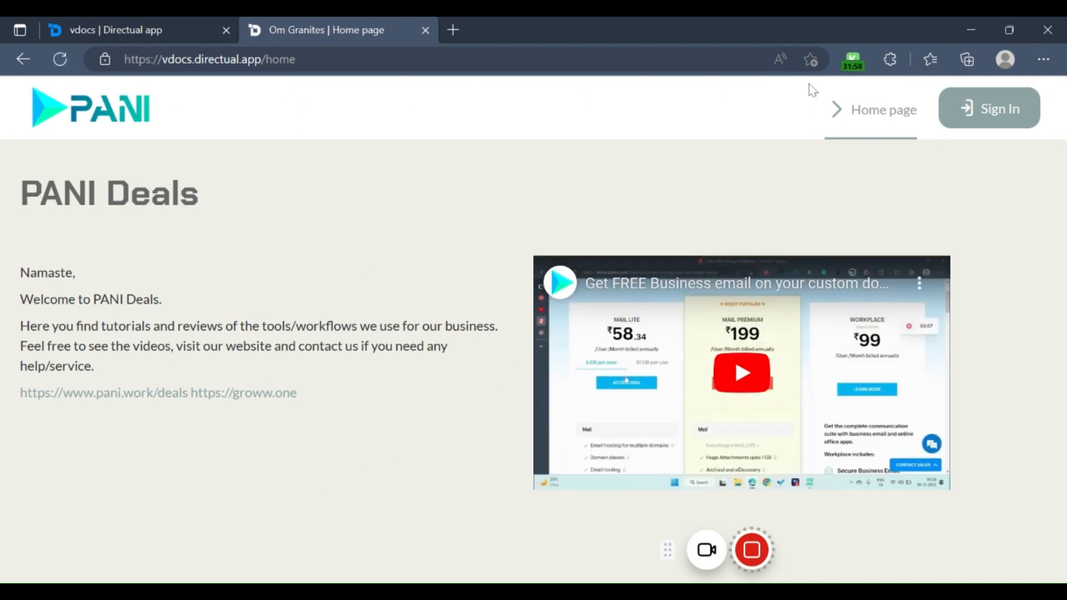
click(1029, 110)
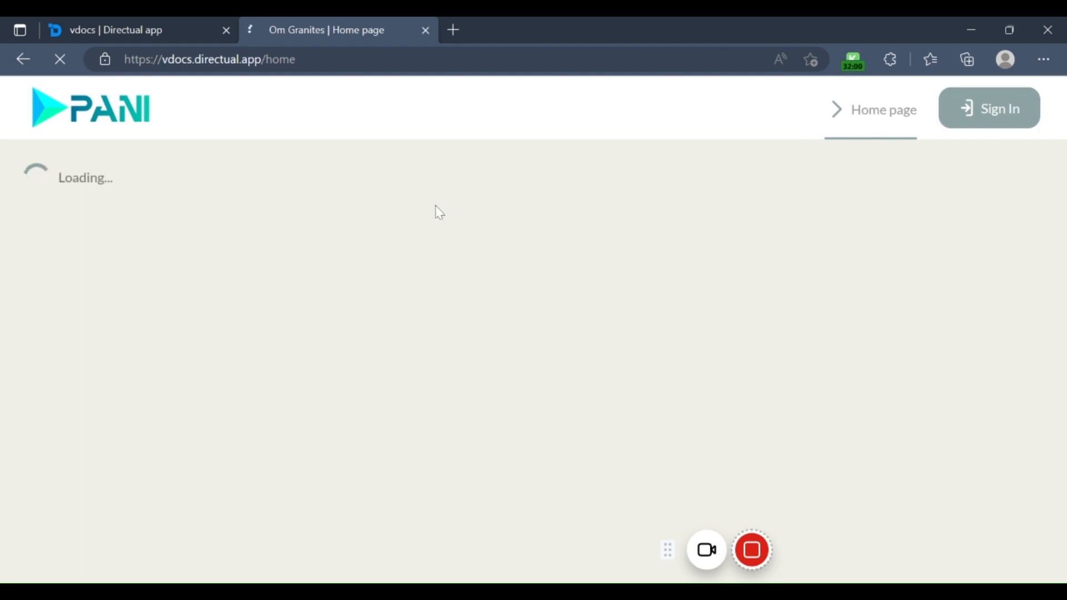
click(167, 255)
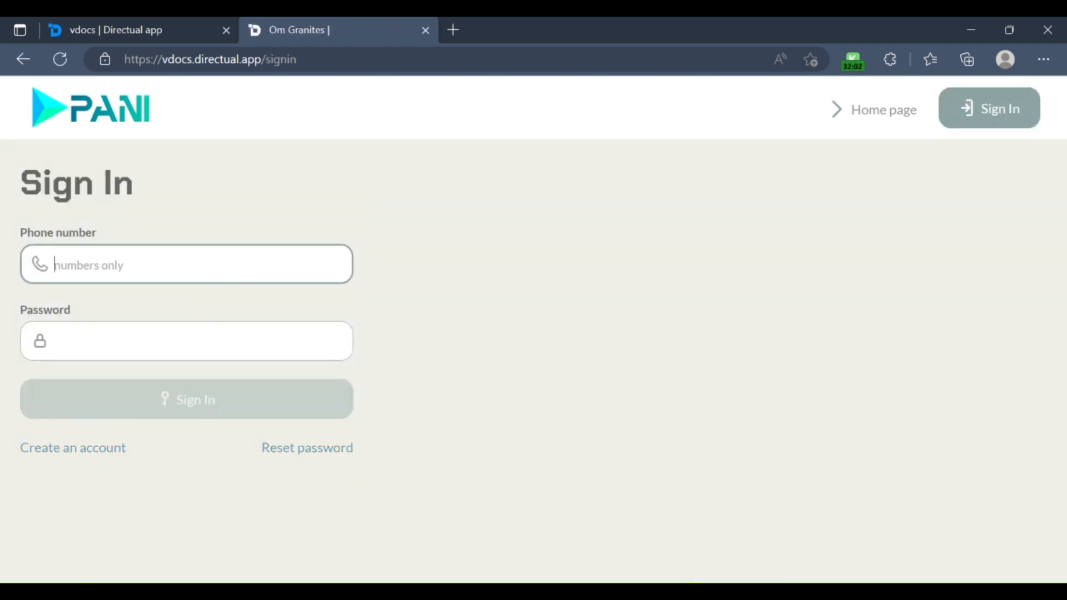
text(95)
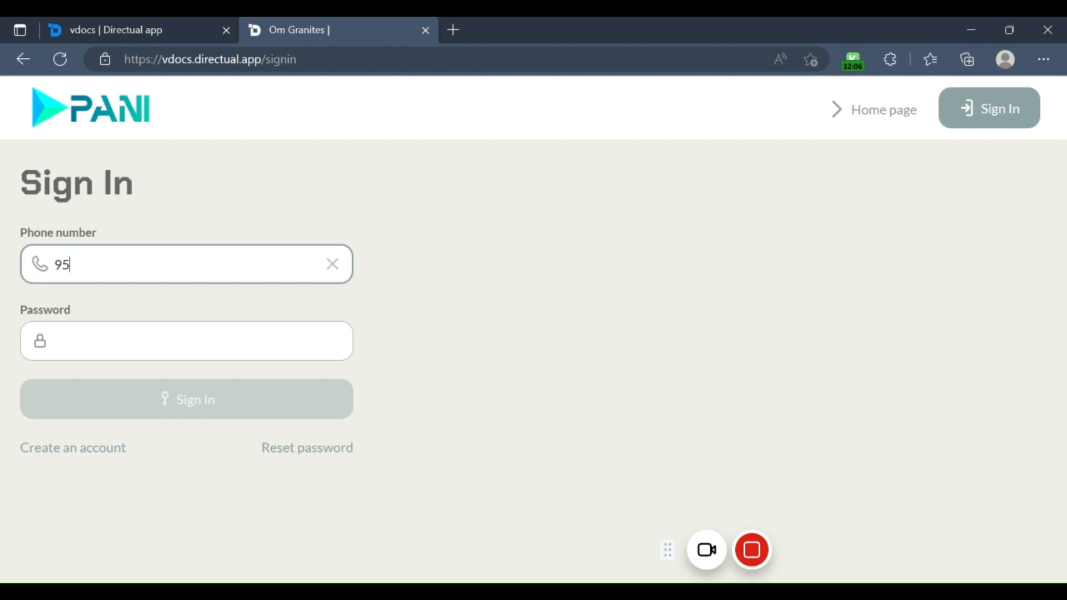
key(BackSpace)
key(BackSpace)
click(522, 229)
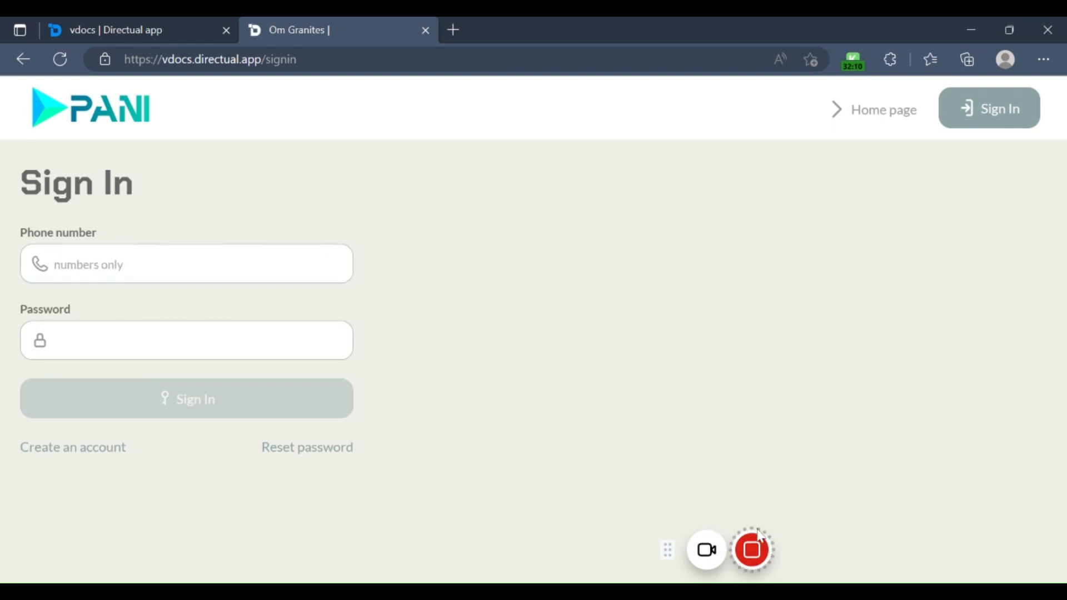
mouse_move(752, 550)
click(846, 551)
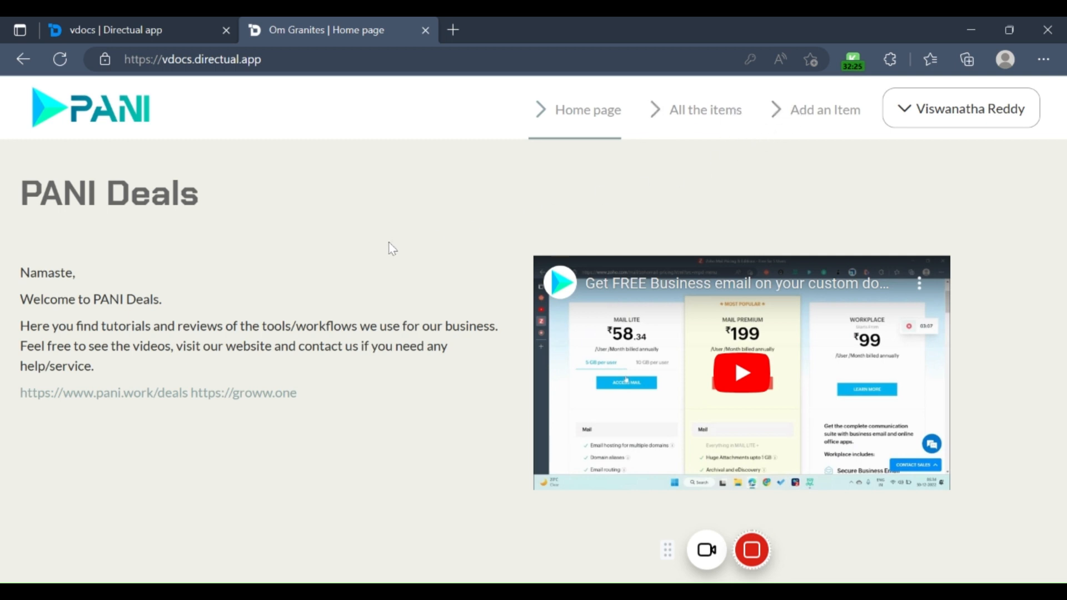
Step: Check the signed-in published site, return to the Home page's designer and open its access and security settings
click(919, 118)
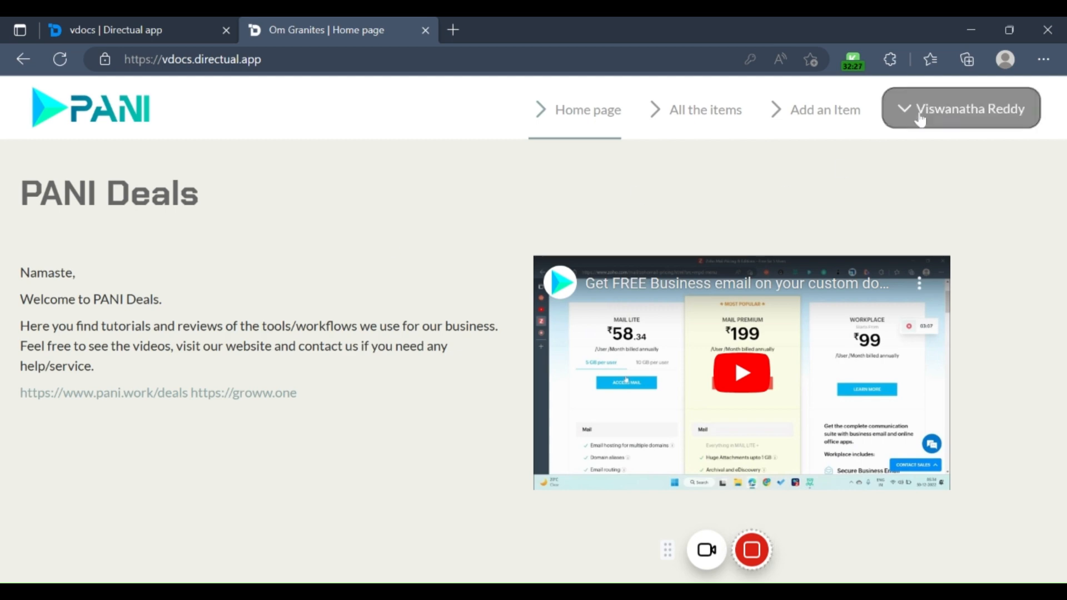
click(153, 25)
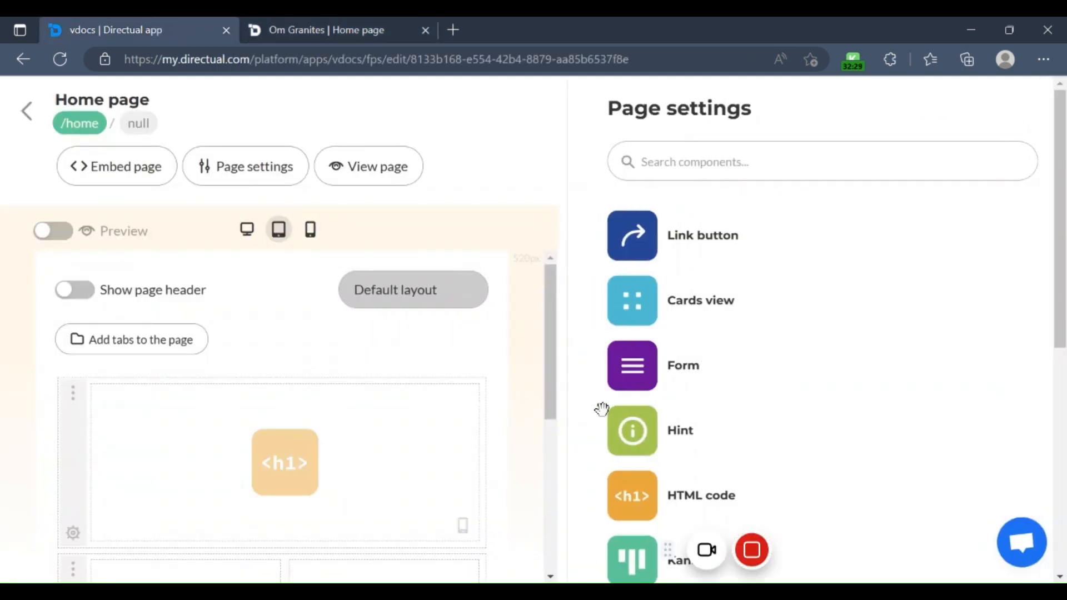
click(246, 167)
click(405, 213)
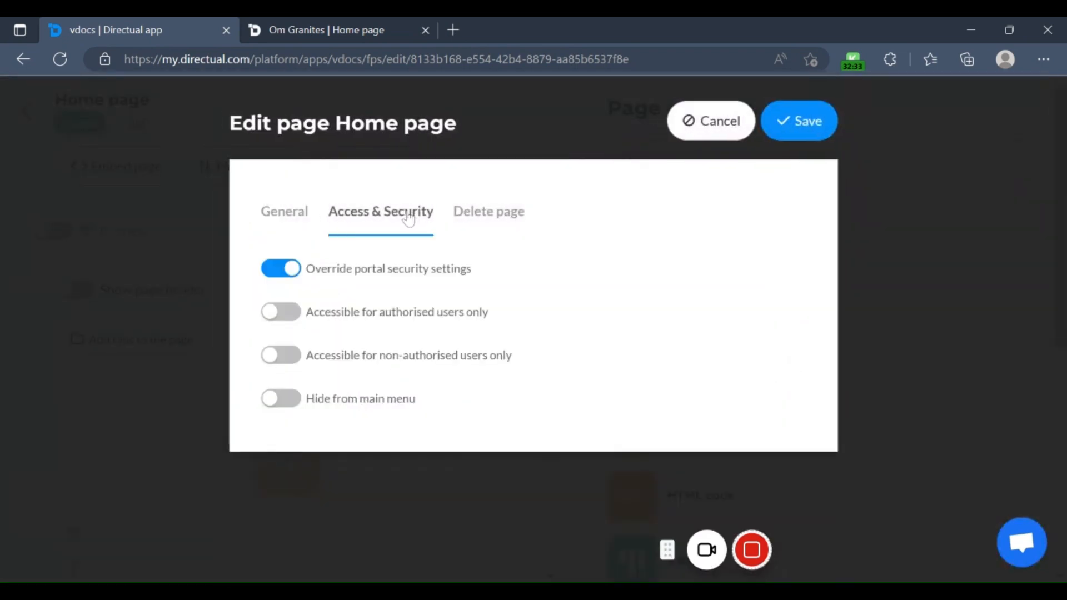
Step: Close the Home page's settings without saving, and examine the All the items page's access and security settings, including its permitted user roles
click(735, 132)
click(28, 113)
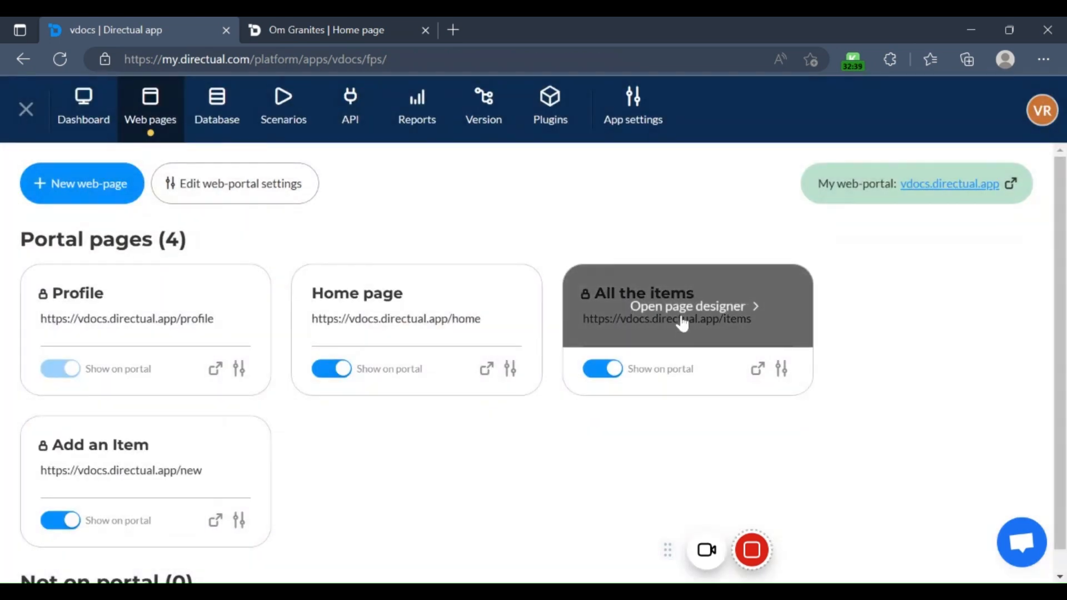
click(679, 322)
click(253, 167)
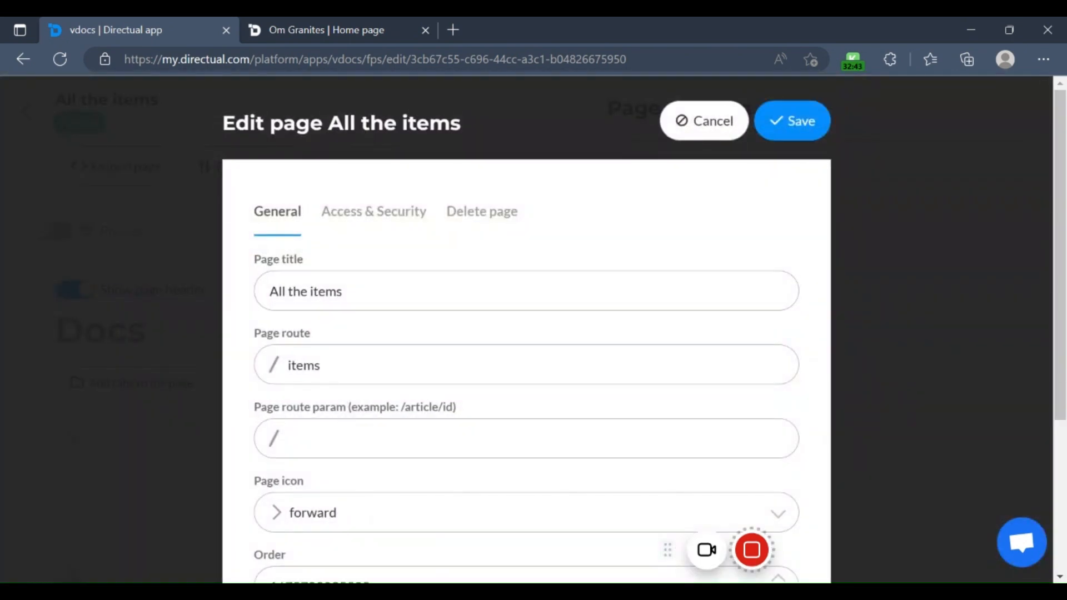
click(386, 218)
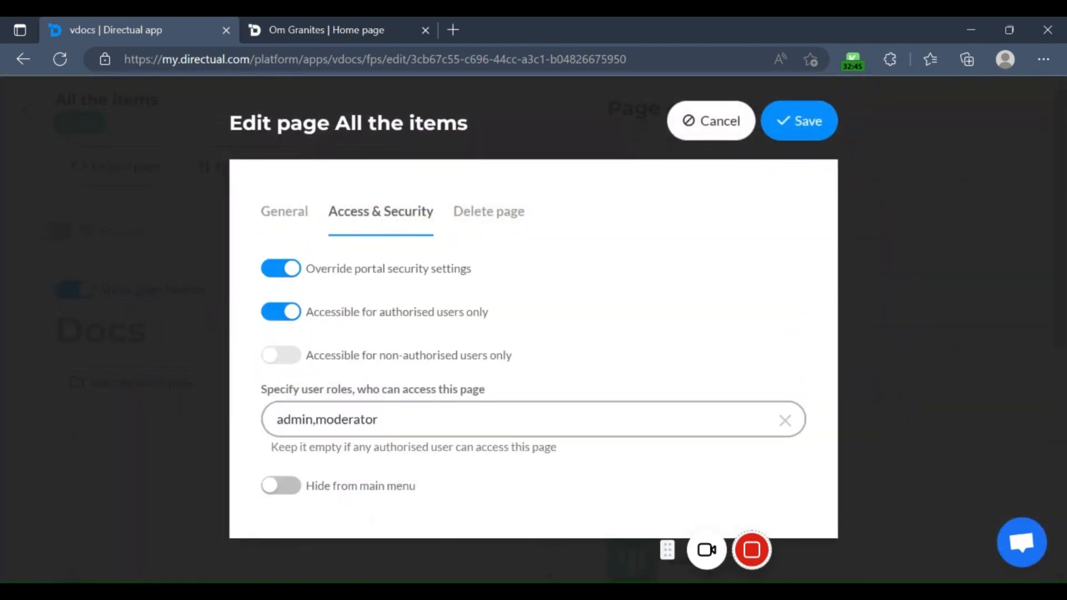
click(784, 138)
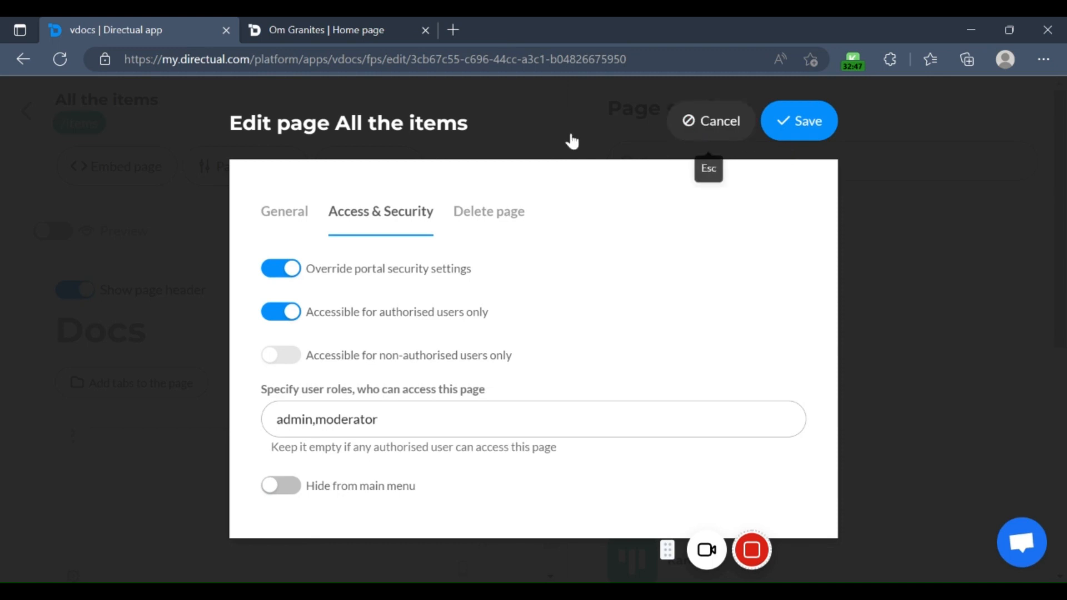
Step: Examine the Add an Item page's access and security settings, cancel without saving, and return to the list of portal pages
click(26, 111)
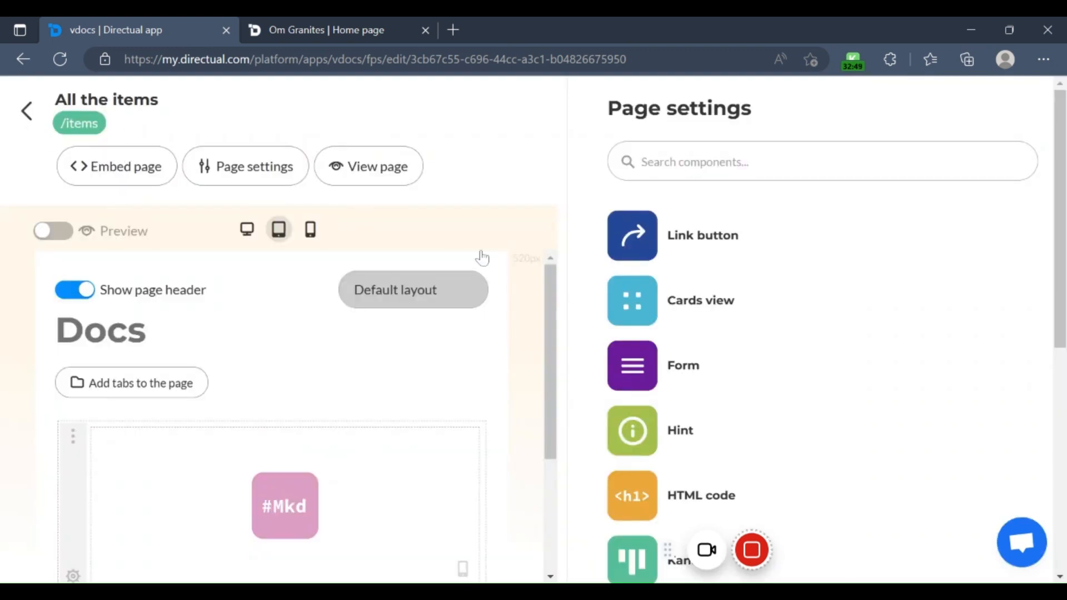
scroll(643, 303, down, 1)
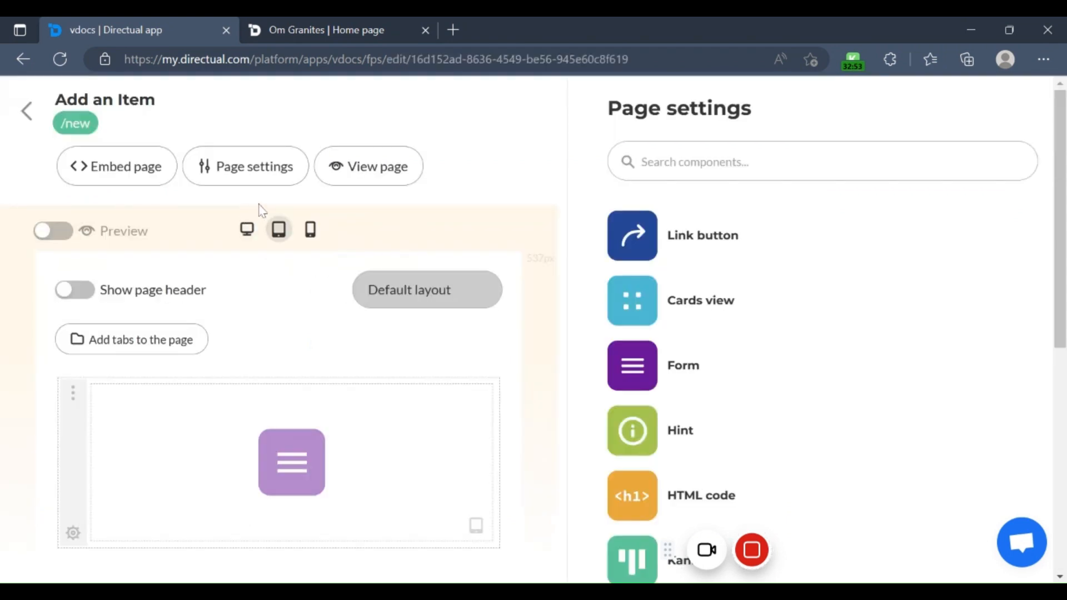
click(274, 167)
click(359, 212)
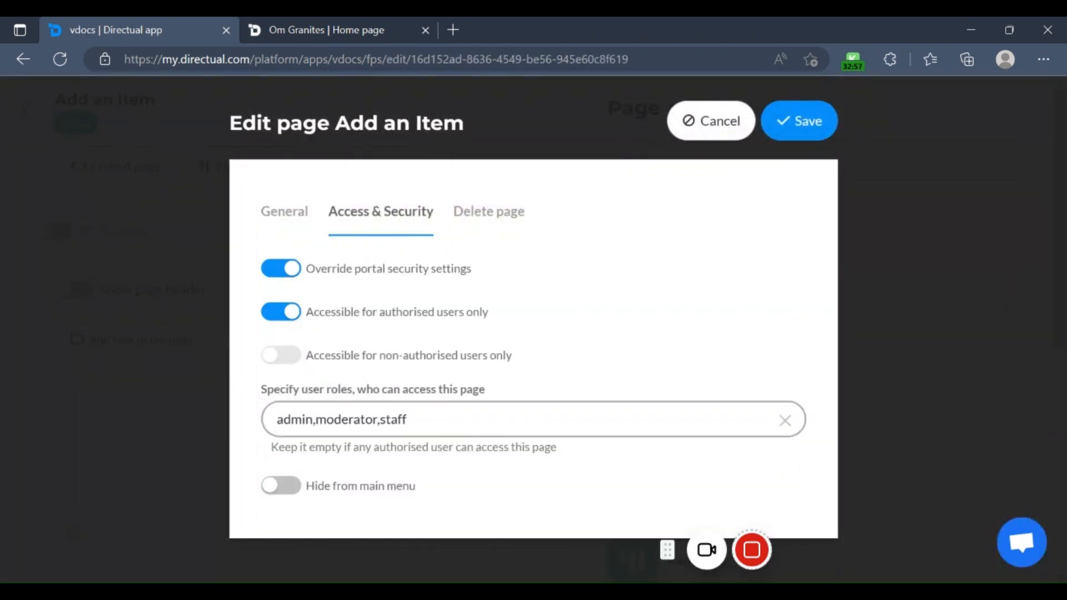
click(720, 129)
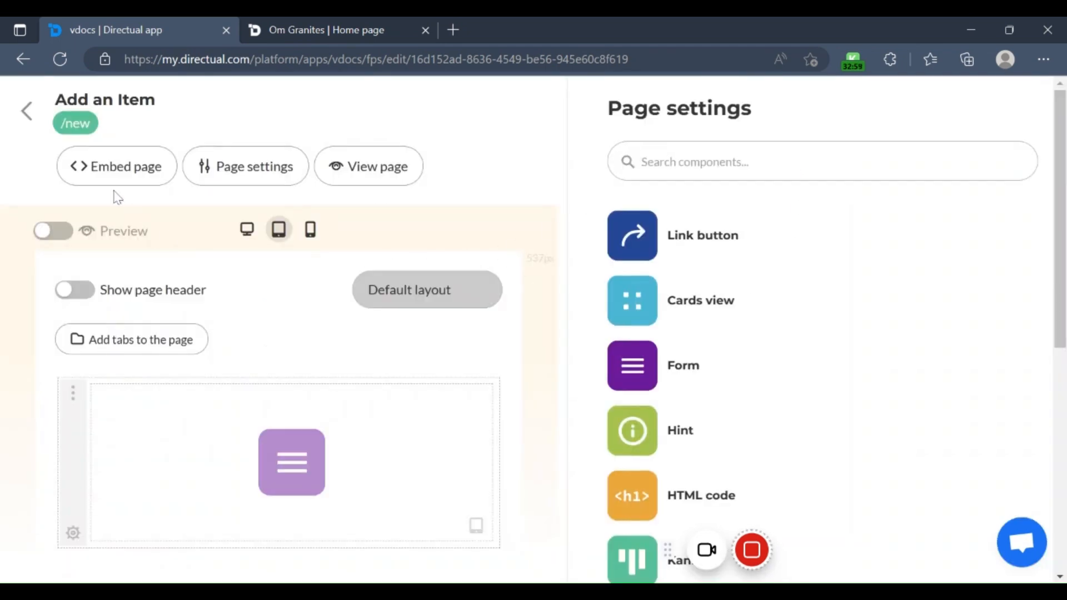
click(26, 111)
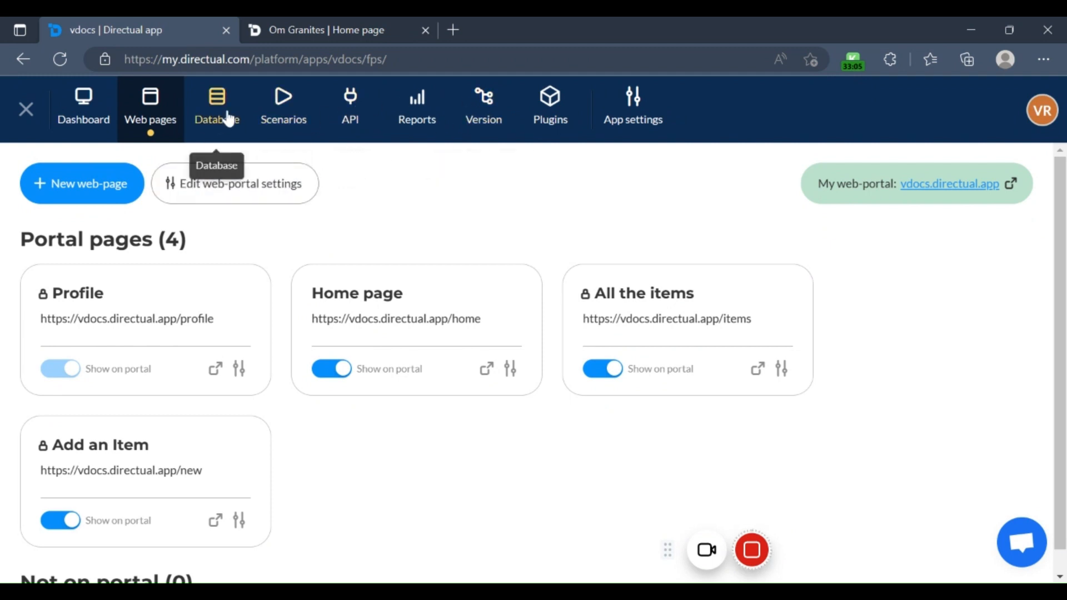
Step: View the App users structure in the database, check the staff user's role in the object preview, and close the preview
click(229, 118)
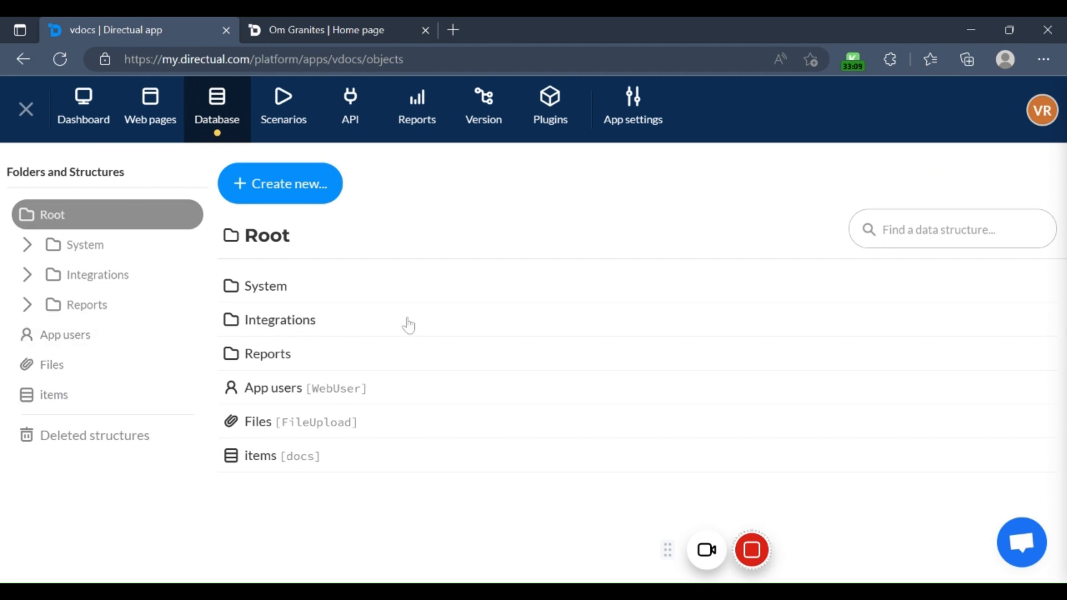
click(183, 342)
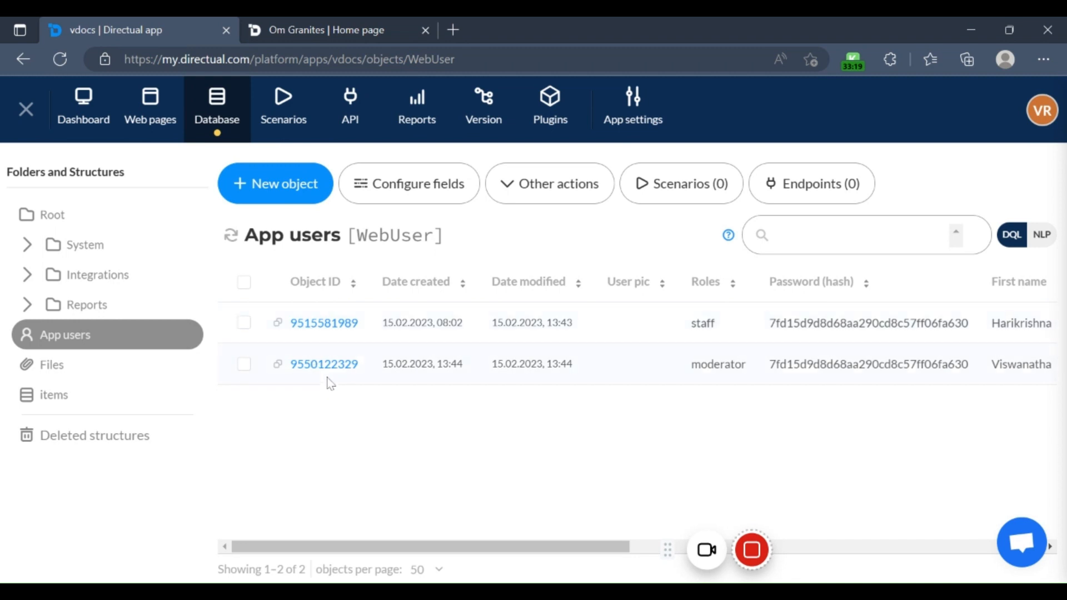
click(340, 325)
scroll(806, 338, down, 2)
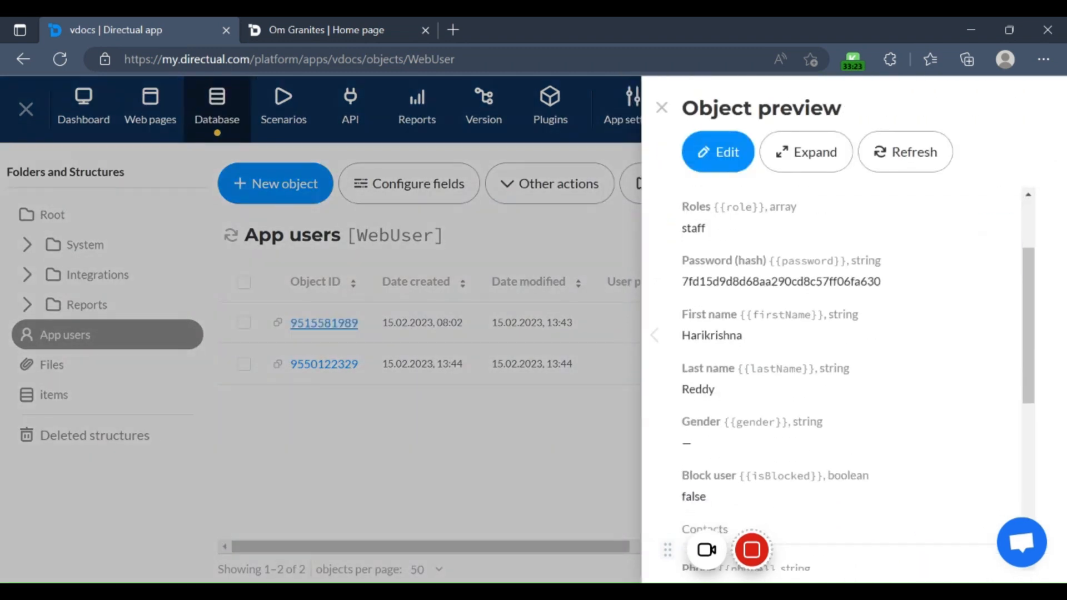
scroll(685, 277, up, 1)
double_click(694, 285)
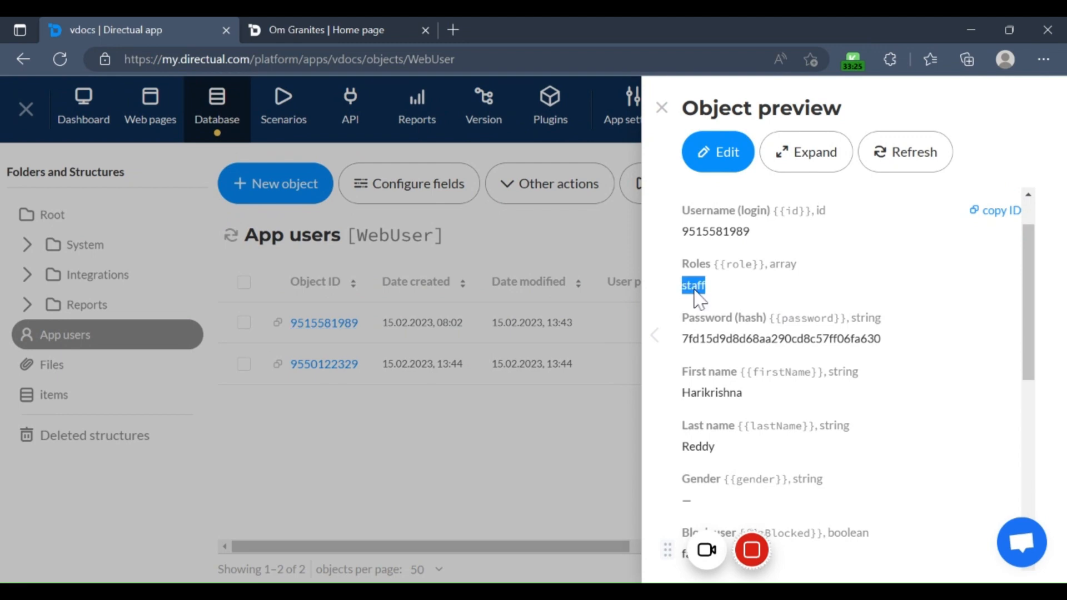
click(598, 446)
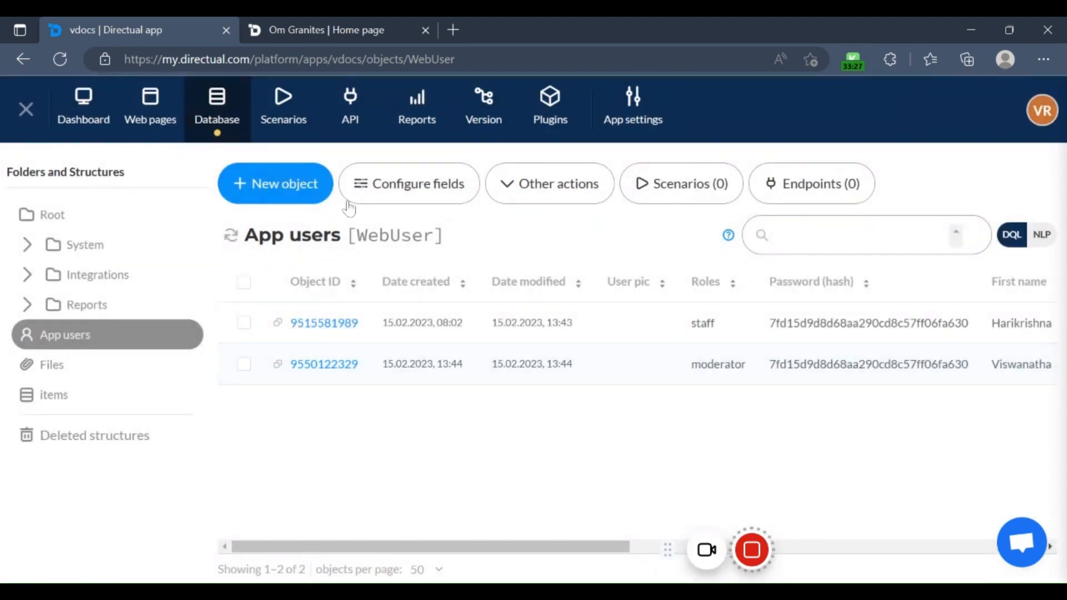
Step: Compare the page menu on the published site with the signed-in user's role in the App users structure
click(345, 30)
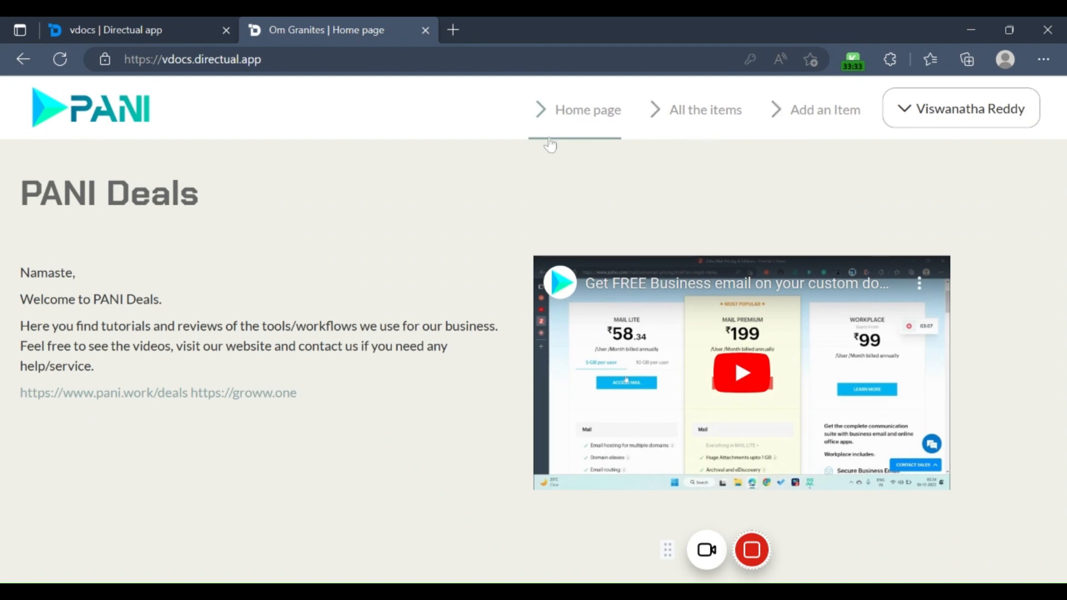
click(182, 23)
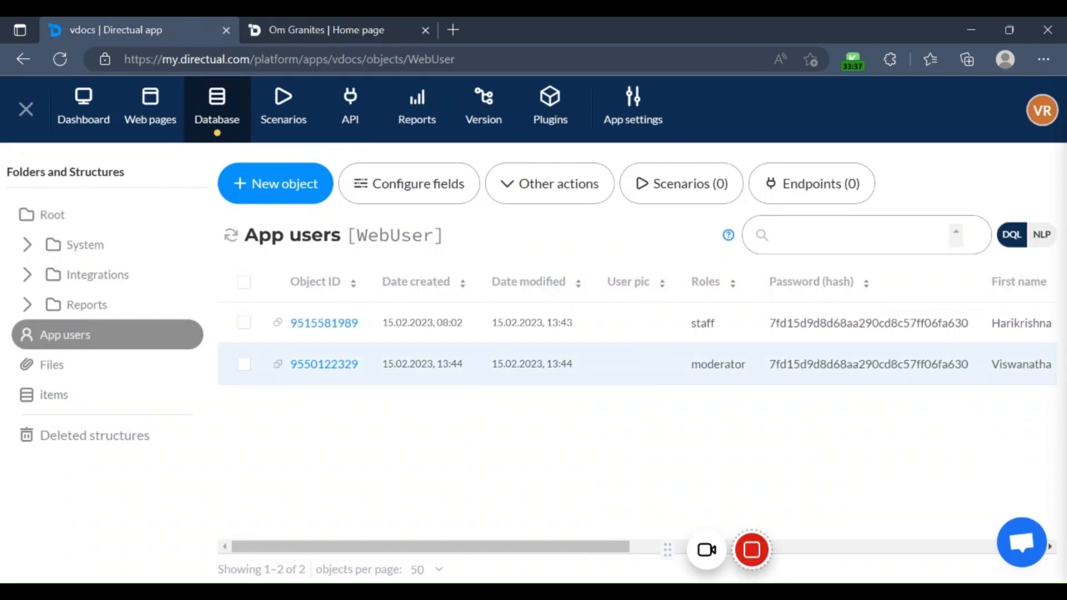
click(341, 25)
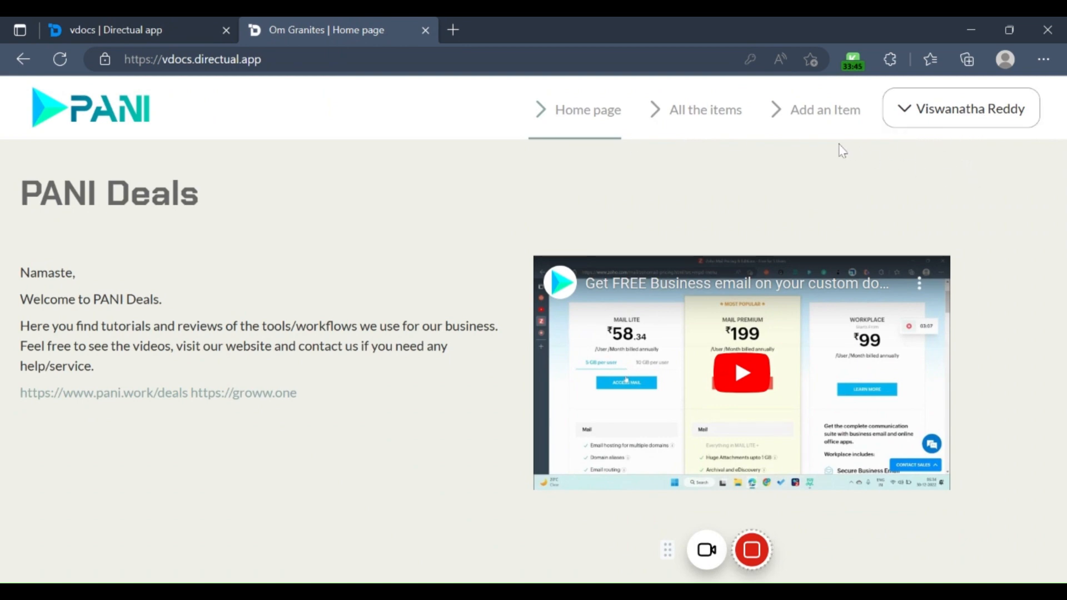
Step: Log out of the moderator account on the published site and sign in with the staff account
click(905, 116)
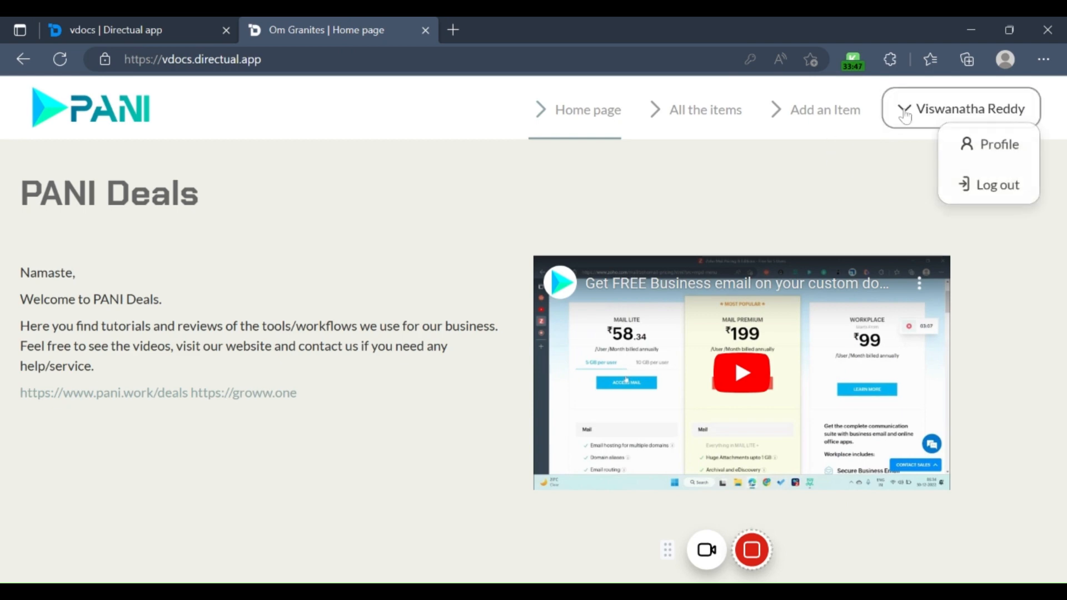
click(948, 188)
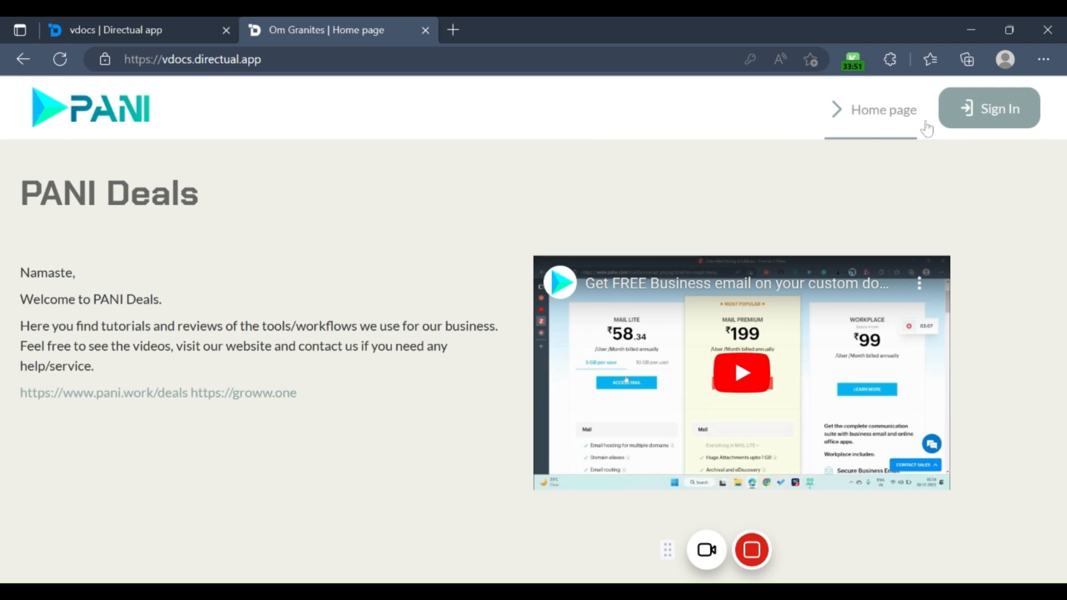
click(962, 110)
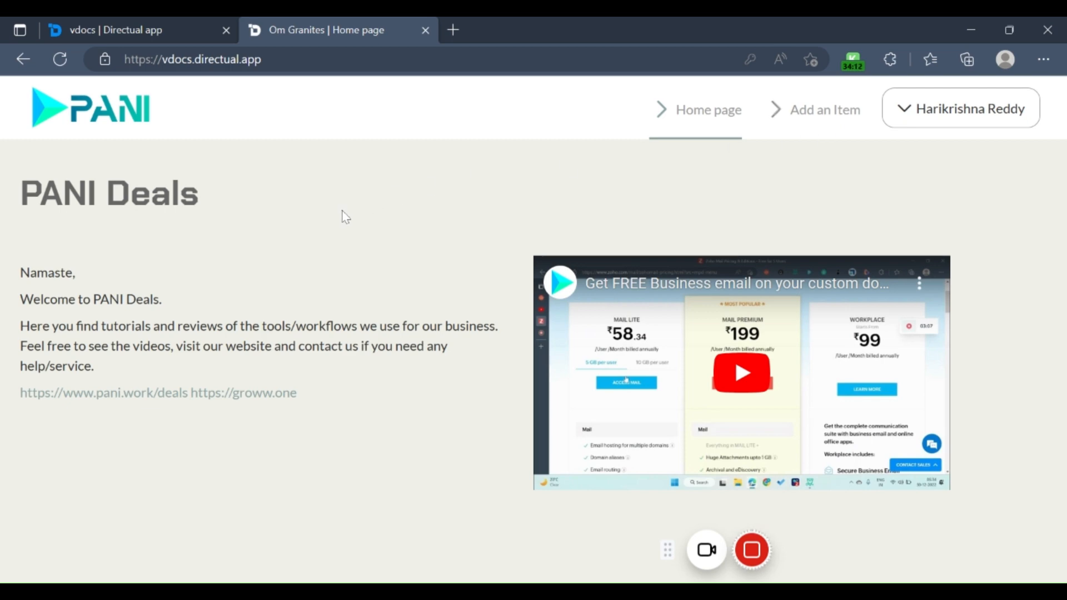
Step: Open the All the items page in the page designer and examine the general settings of its table view component
click(135, 28)
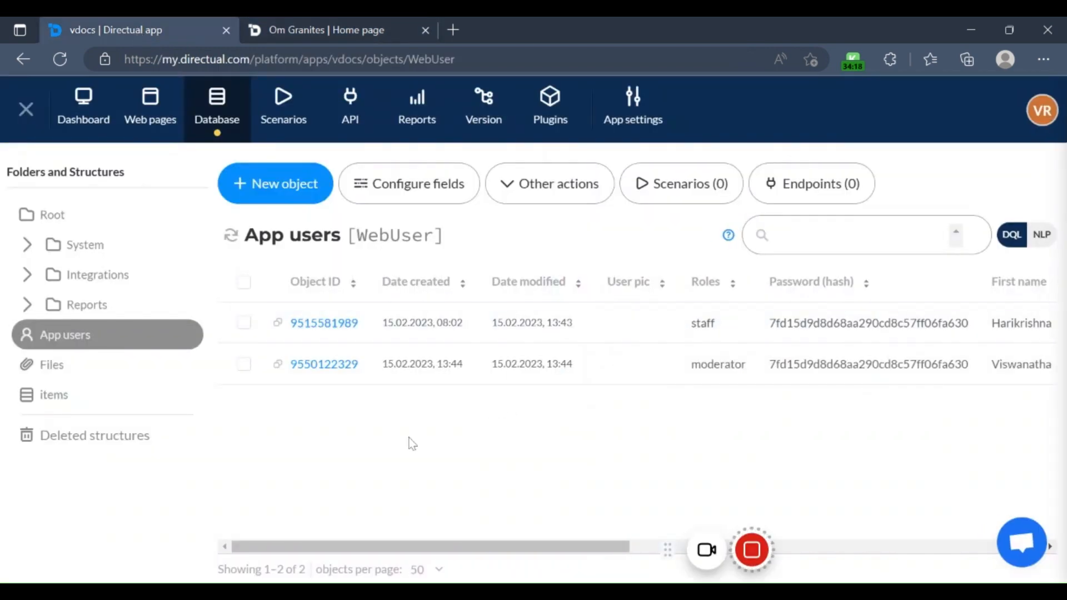
click(166, 124)
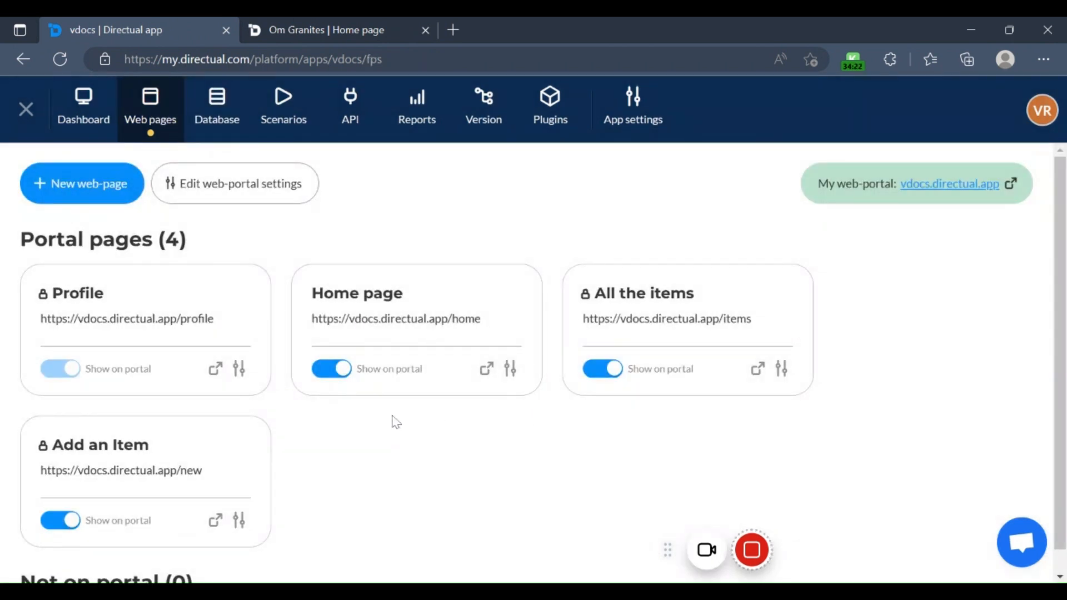
mouse_move(686, 328)
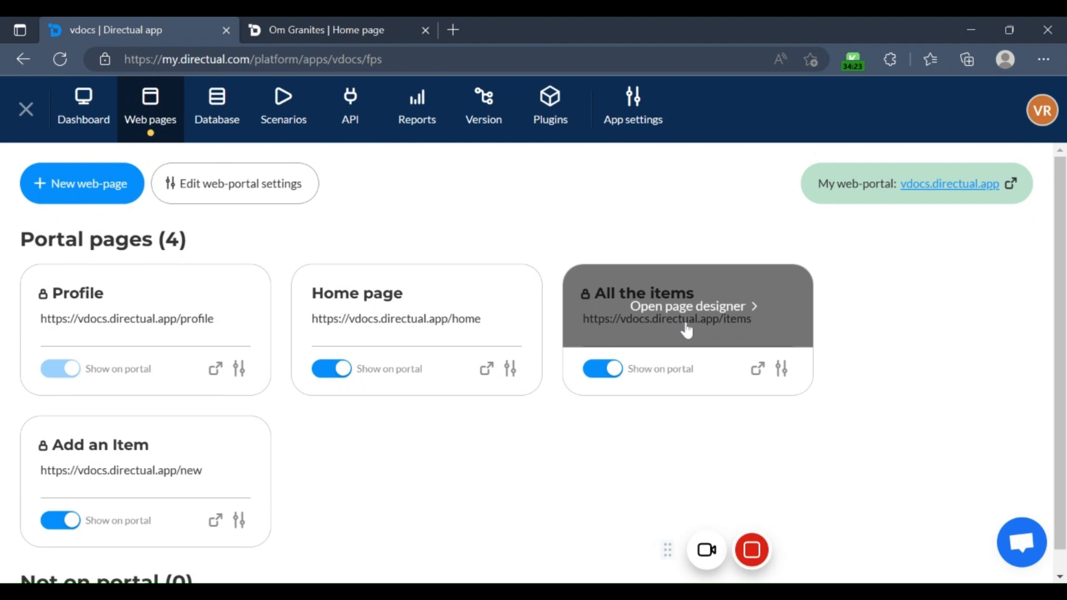
click(713, 315)
scroll(262, 376, down, 3)
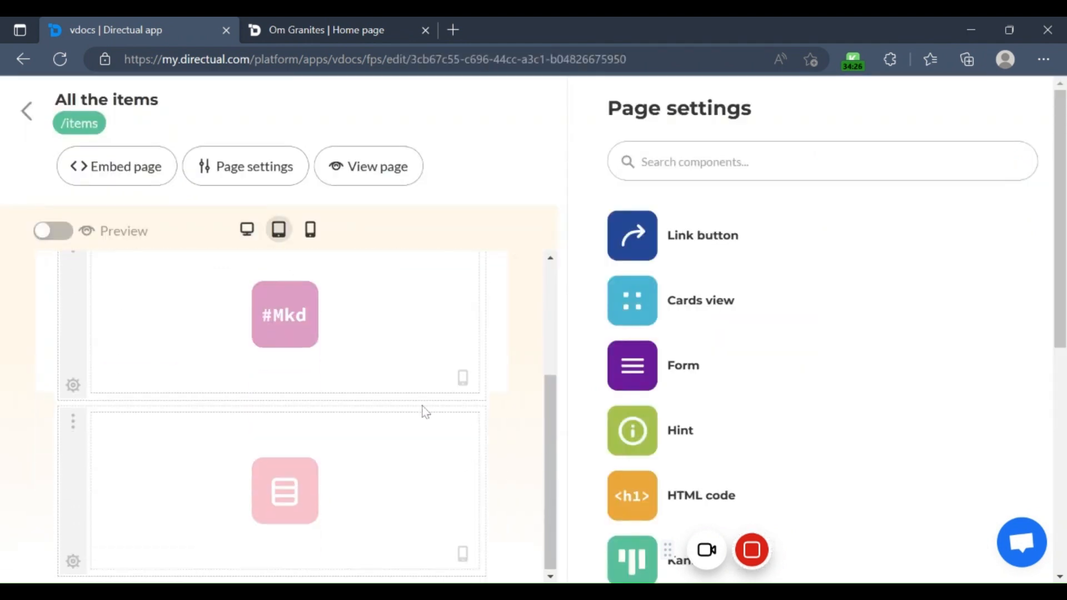
click(326, 477)
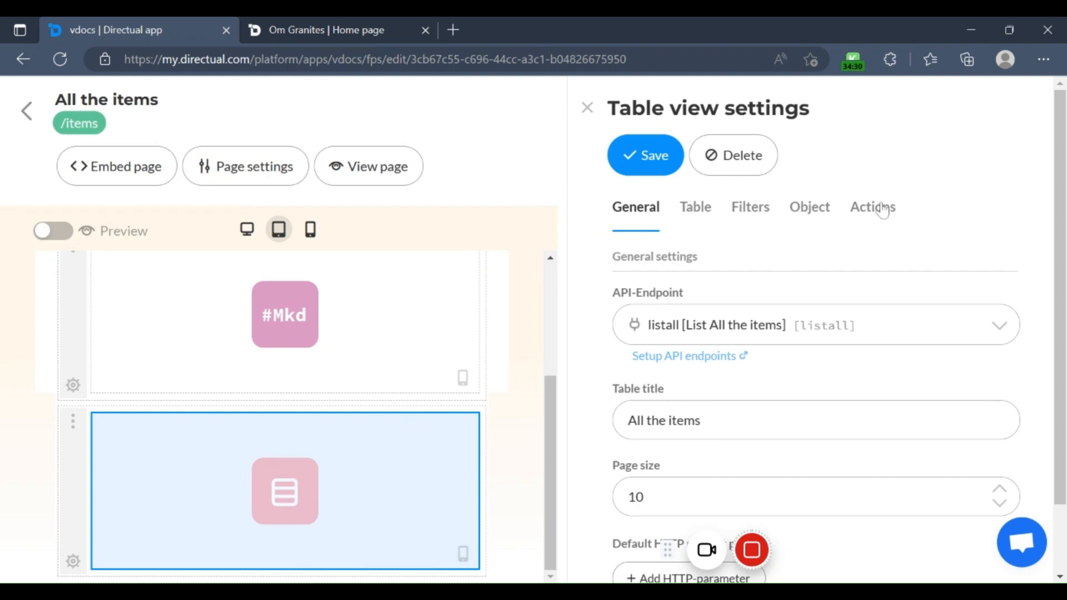
scroll(837, 367, down, 2)
scroll(823, 356, up, 2)
scroll(834, 356, down, 2)
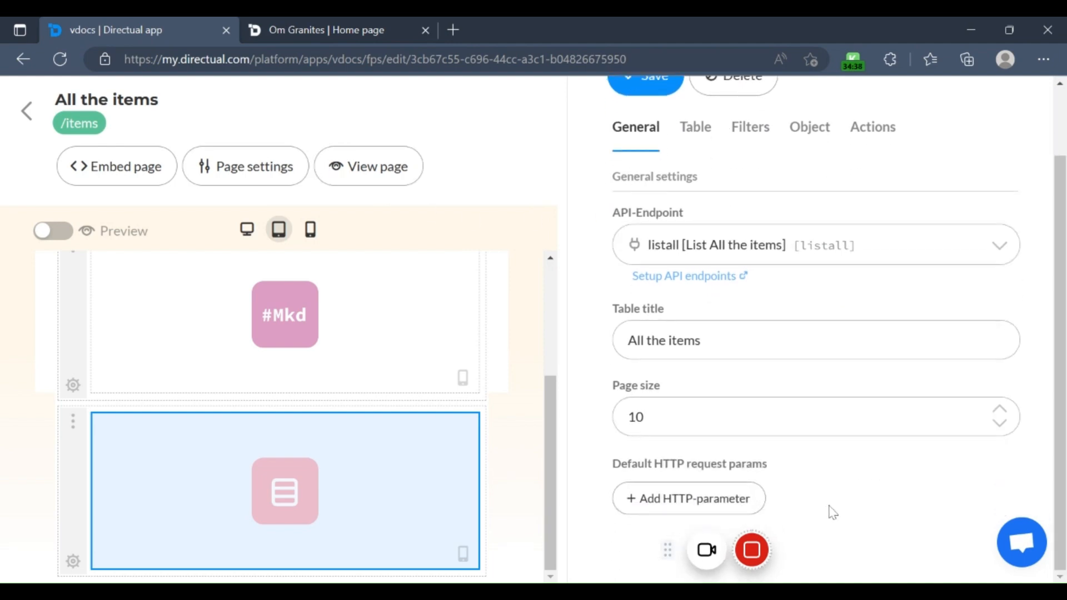
scroll(828, 509, up, 2)
Step: Examine the table view's column and appearance settings and its sorting and filtering options
click(700, 210)
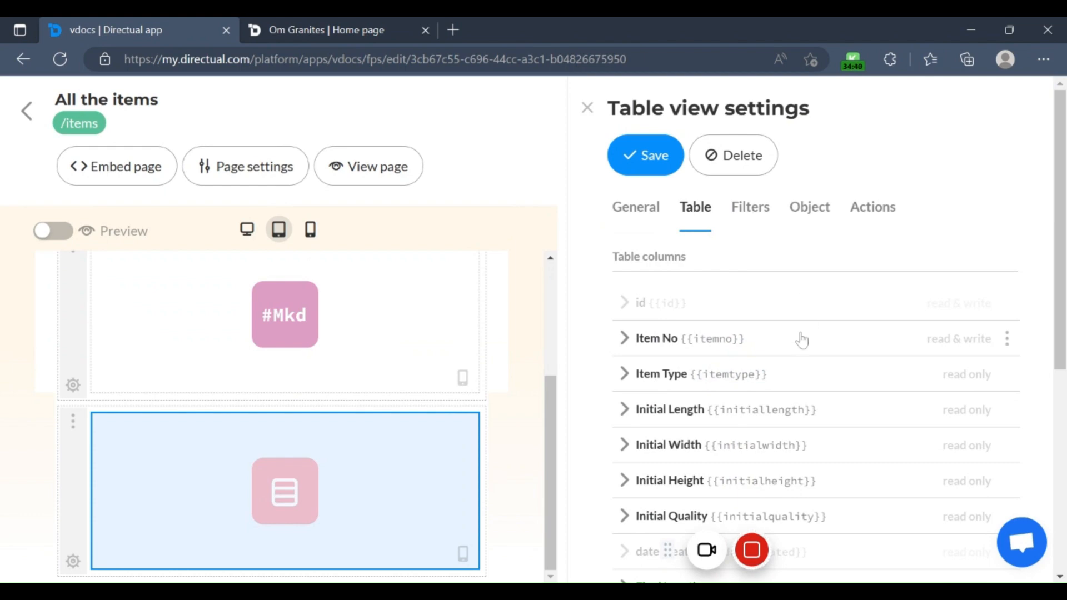
scroll(802, 339, down, 6)
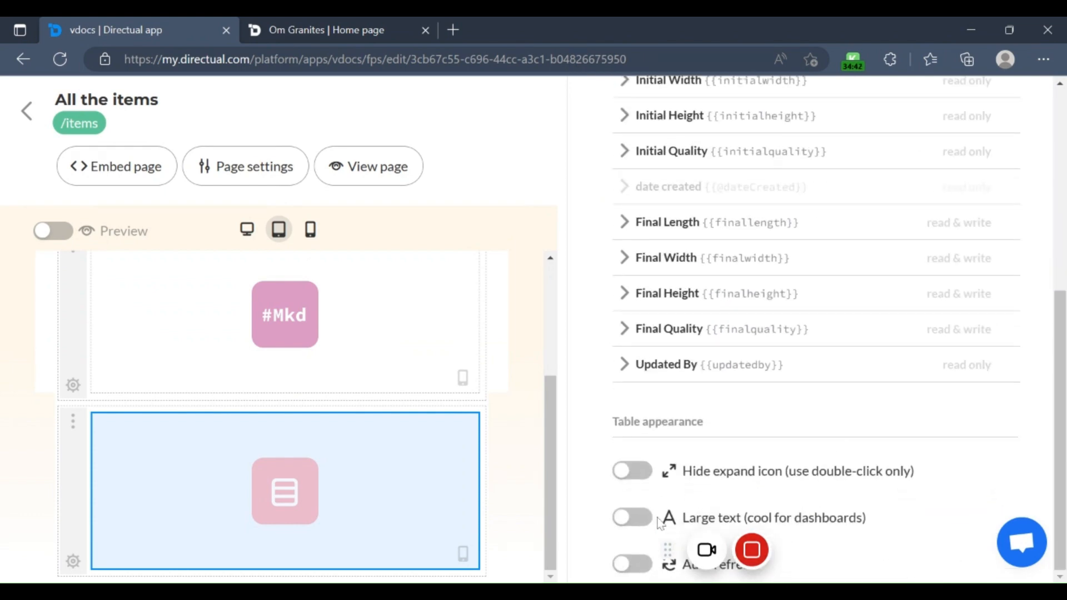
scroll(737, 315, up, 5)
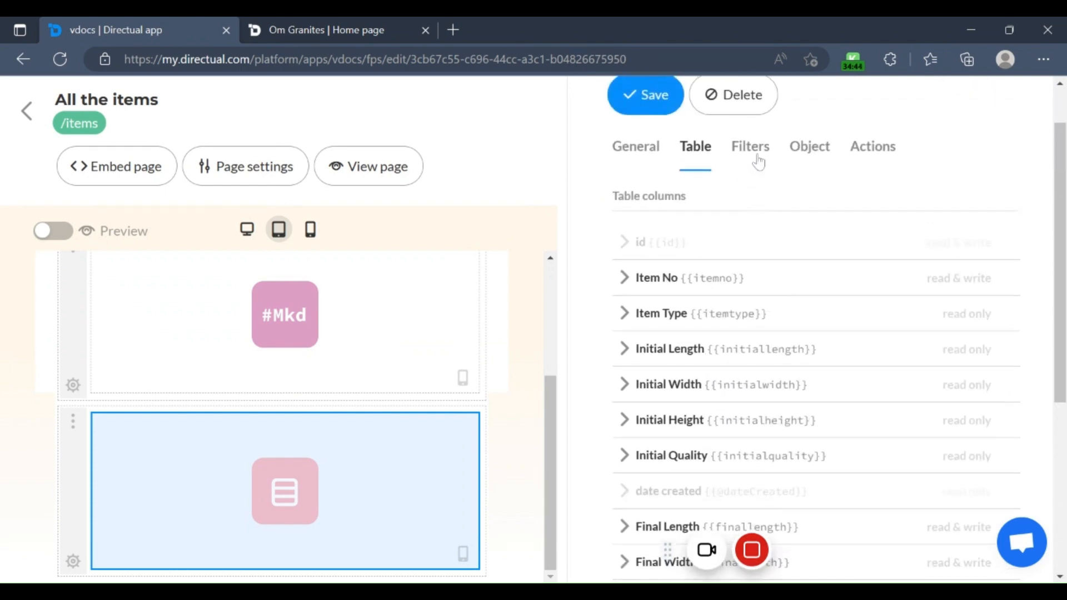
click(759, 162)
scroll(887, 319, down, 5)
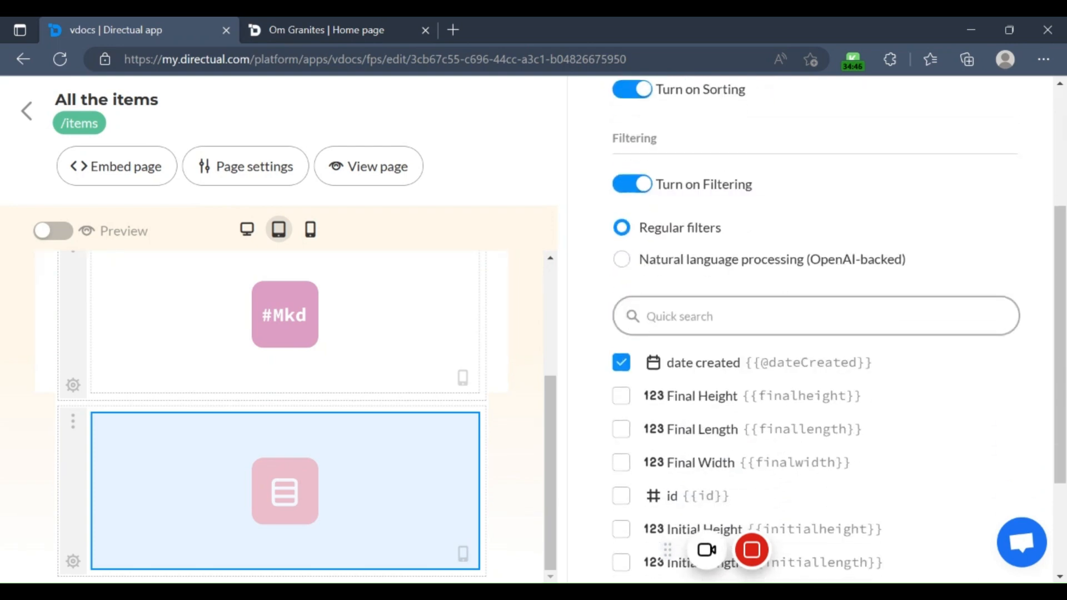
scroll(907, 333, up, 6)
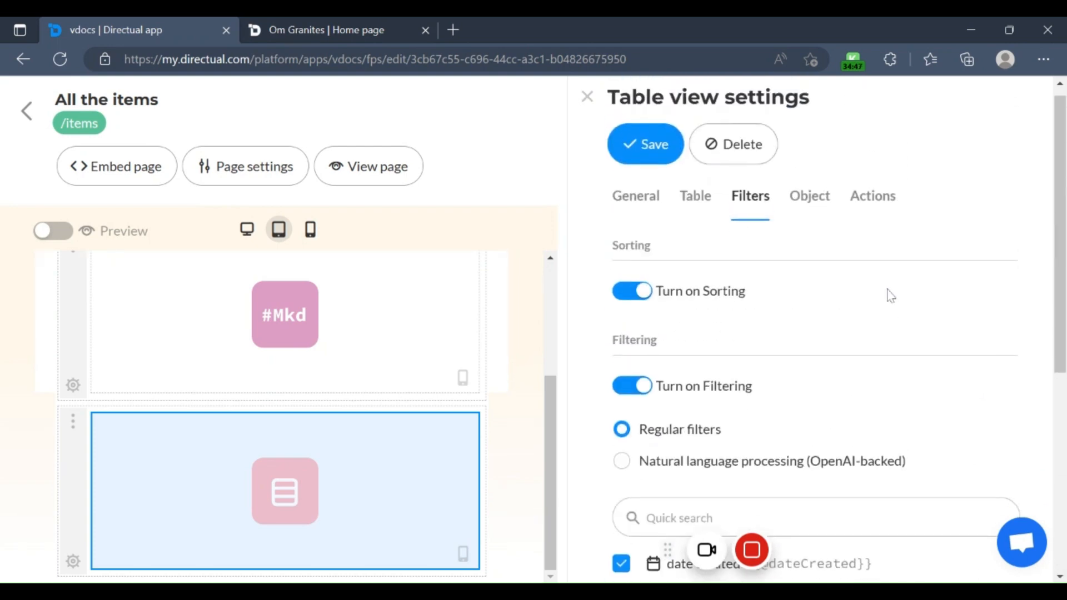
Step: Examine the table view's object view settings and field list, and expand the New action entry to view its settings
click(819, 210)
scroll(898, 337, down, 1)
scroll(899, 356, down, 6)
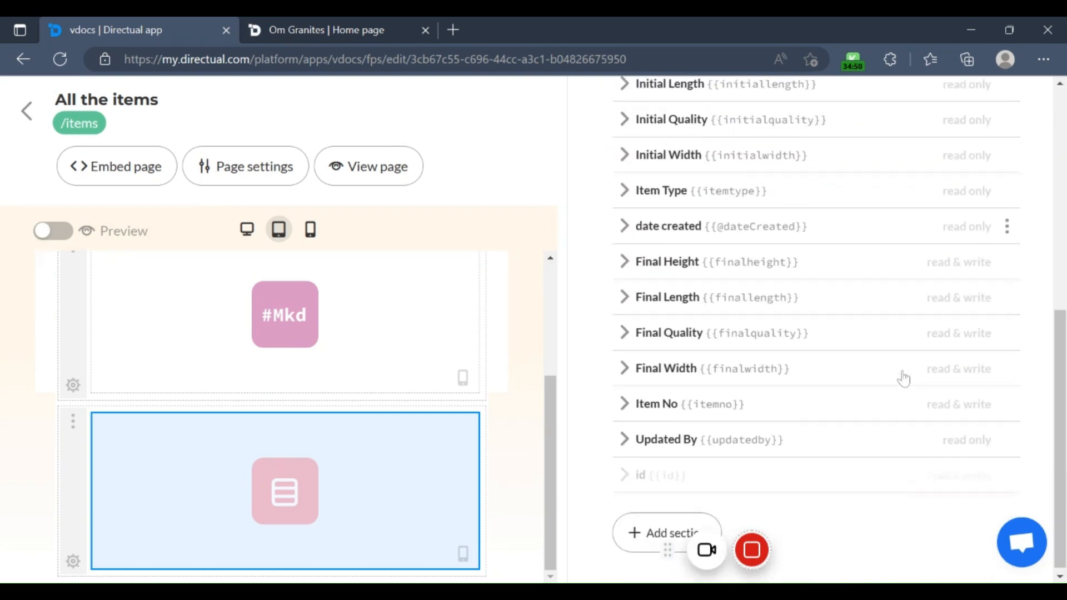
scroll(912, 374, up, 7)
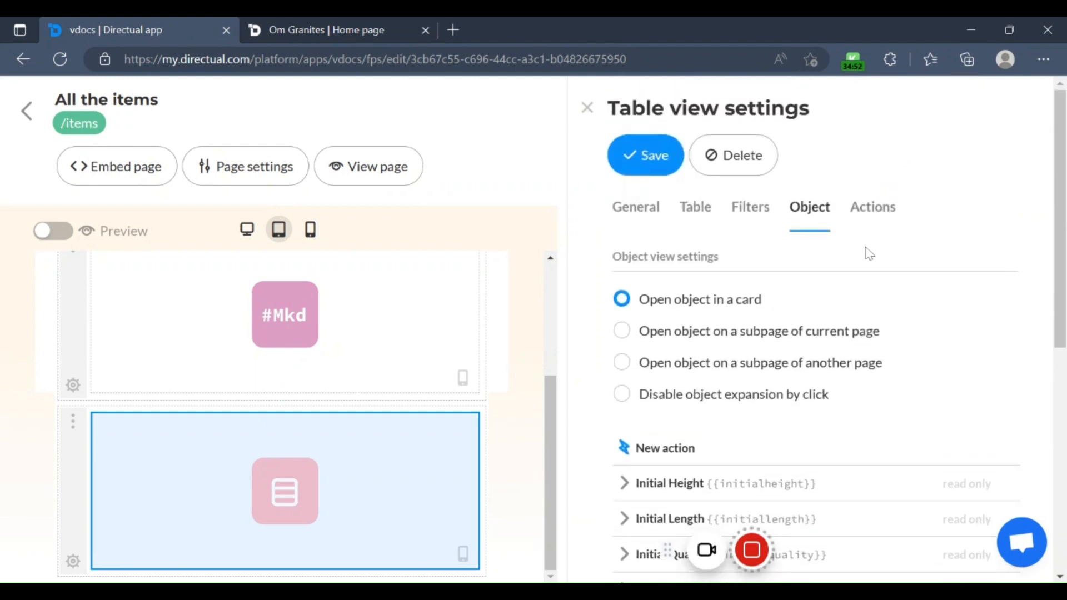
click(885, 218)
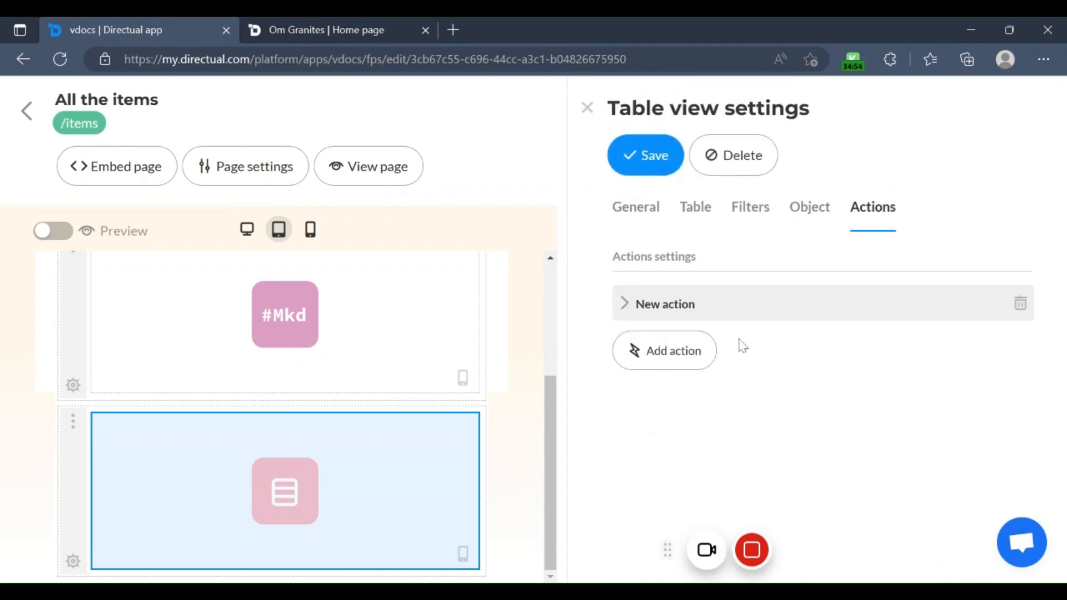
click(633, 309)
scroll(873, 361, down, 10)
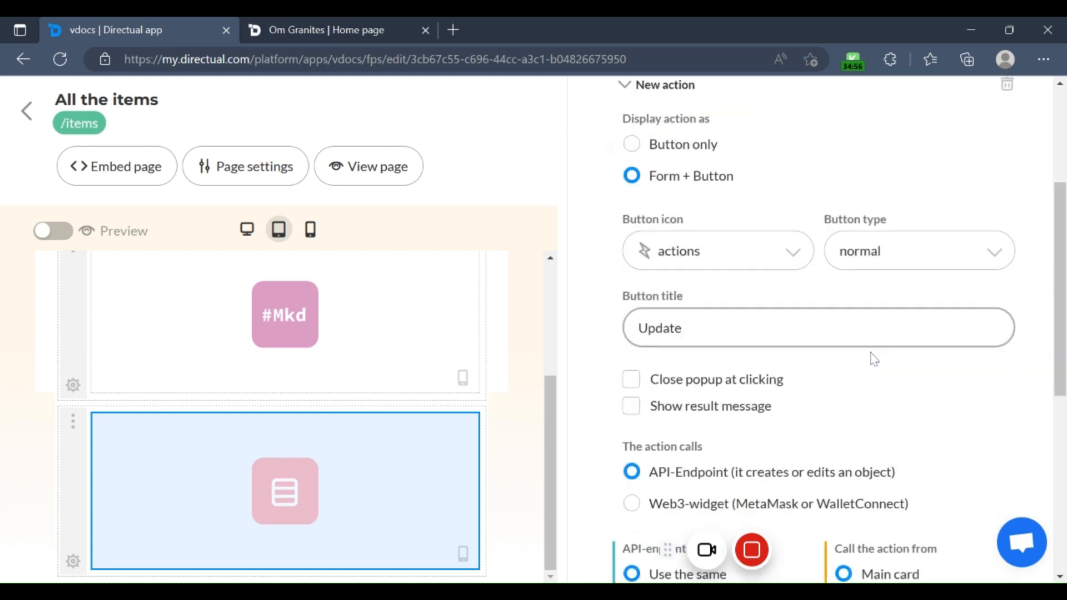
Step: Examine the New action's endpoint, form field, mapping rule and conditional settings in the table view
scroll(876, 373, down, 1)
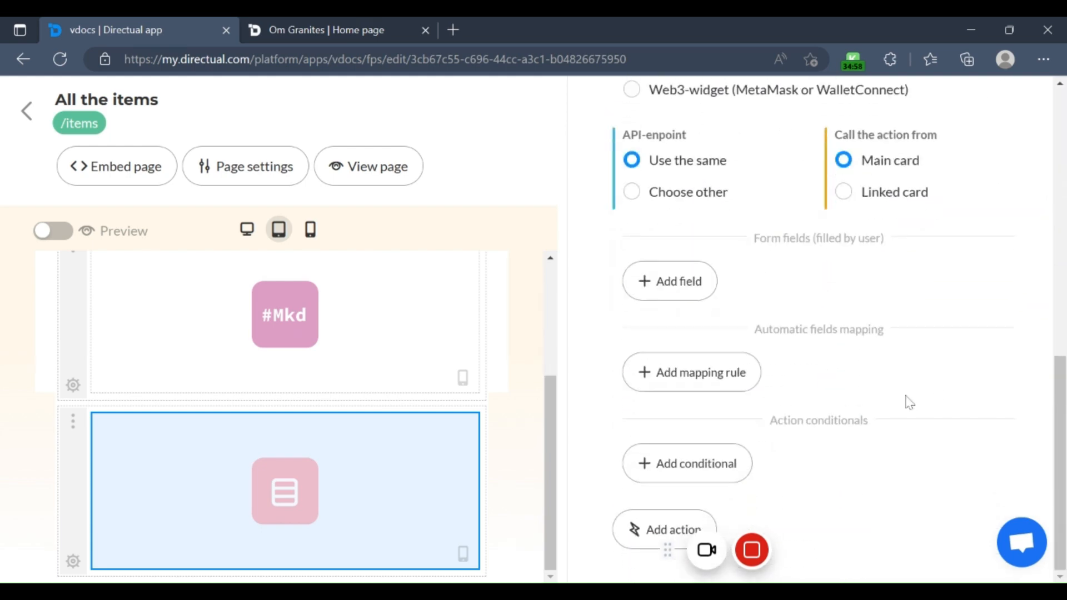
scroll(908, 400, up, 10)
scroll(906, 402, down, 10)
scroll(738, 227, up, 10)
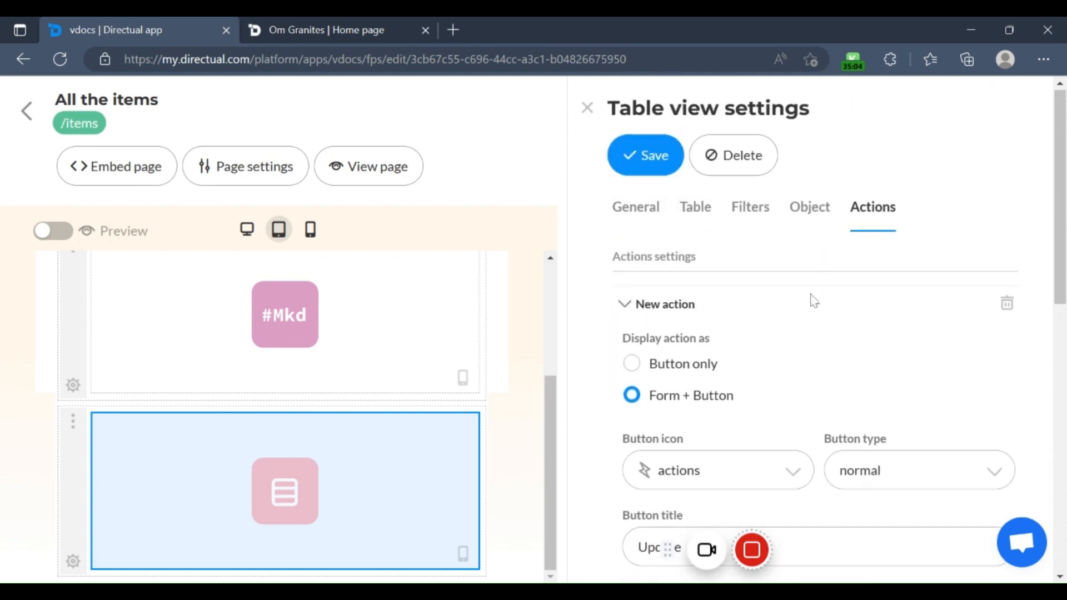
Step: Review the table view's general settings, close them and return to the list of portal pages
click(645, 205)
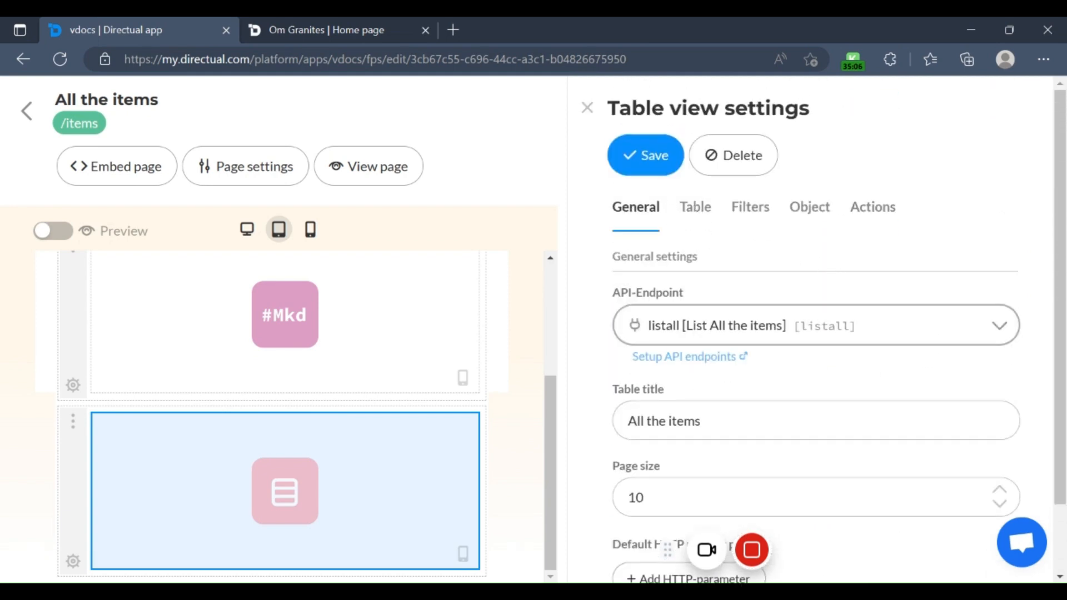
scroll(815, 385, down, 1)
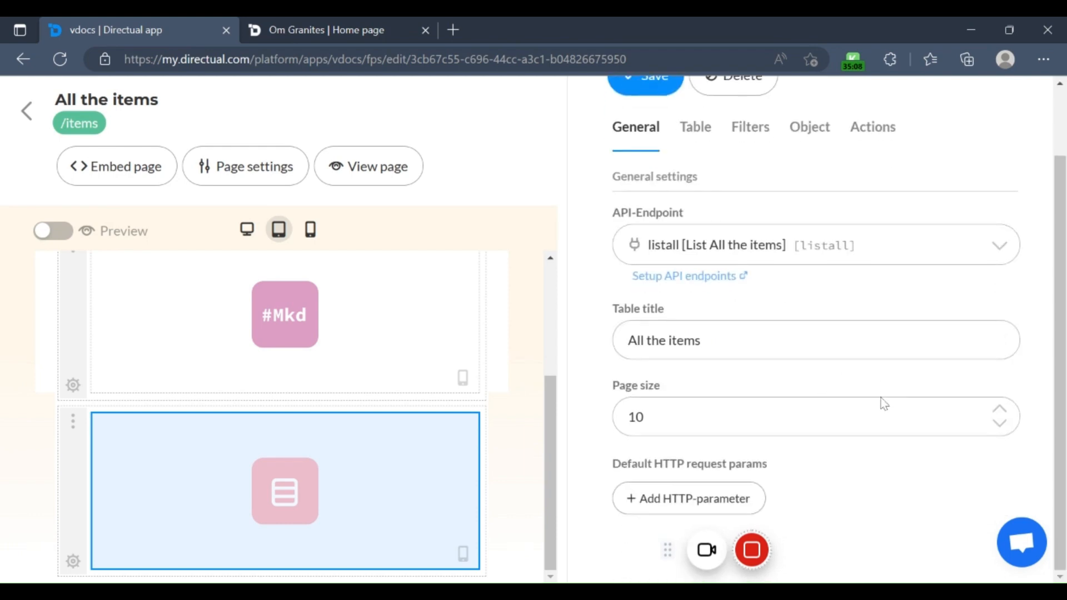
scroll(695, 267, up, 1)
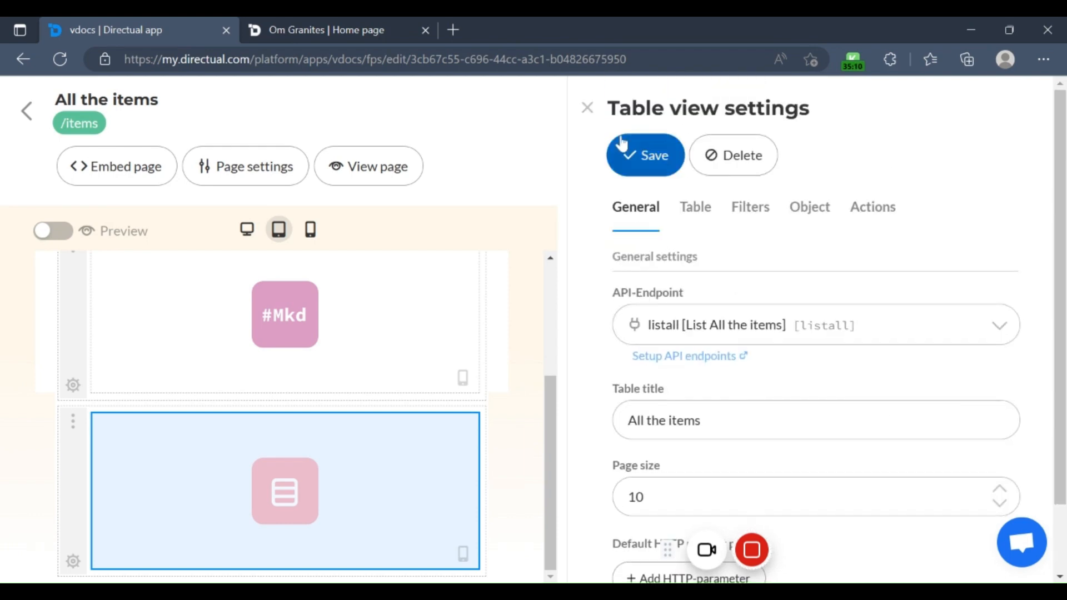
click(586, 107)
scroll(317, 334, up, 3)
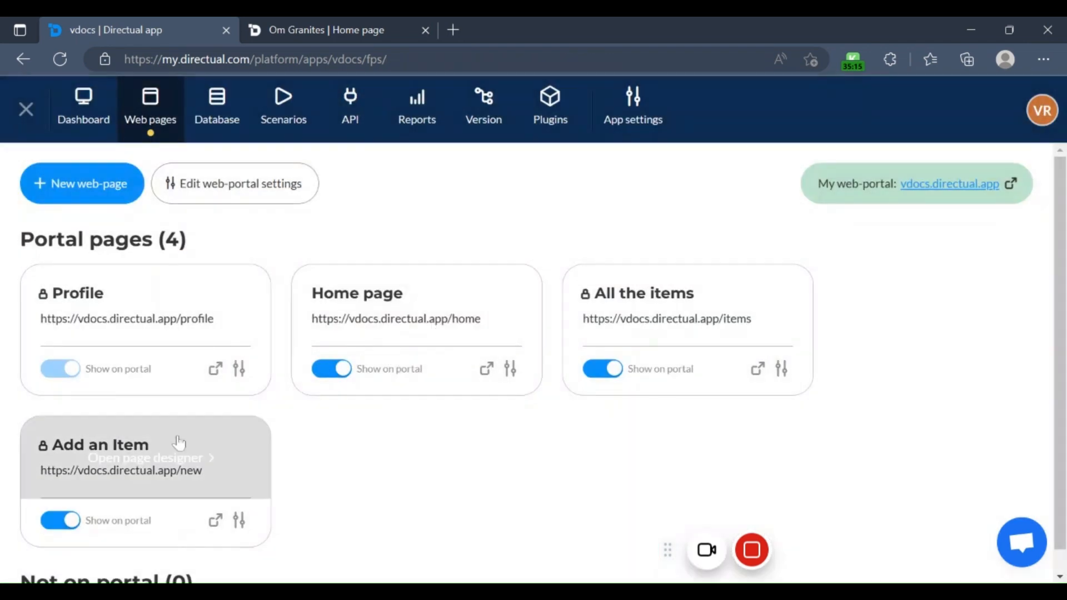
Step: Open the Add an Item page in the page designer and examine the general settings of its form component
mouse_move(133, 470)
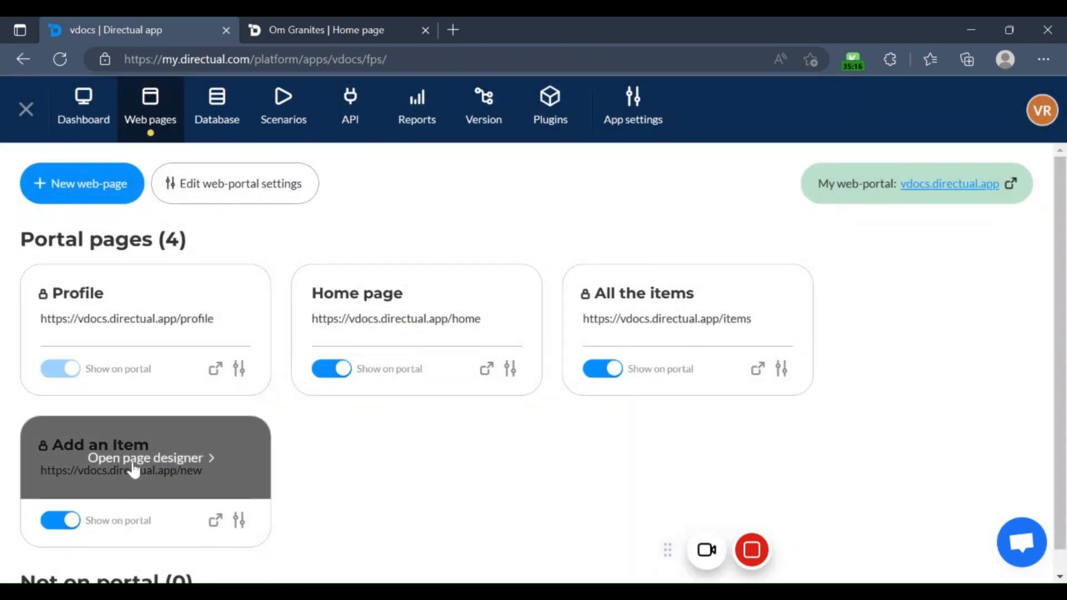
click(250, 452)
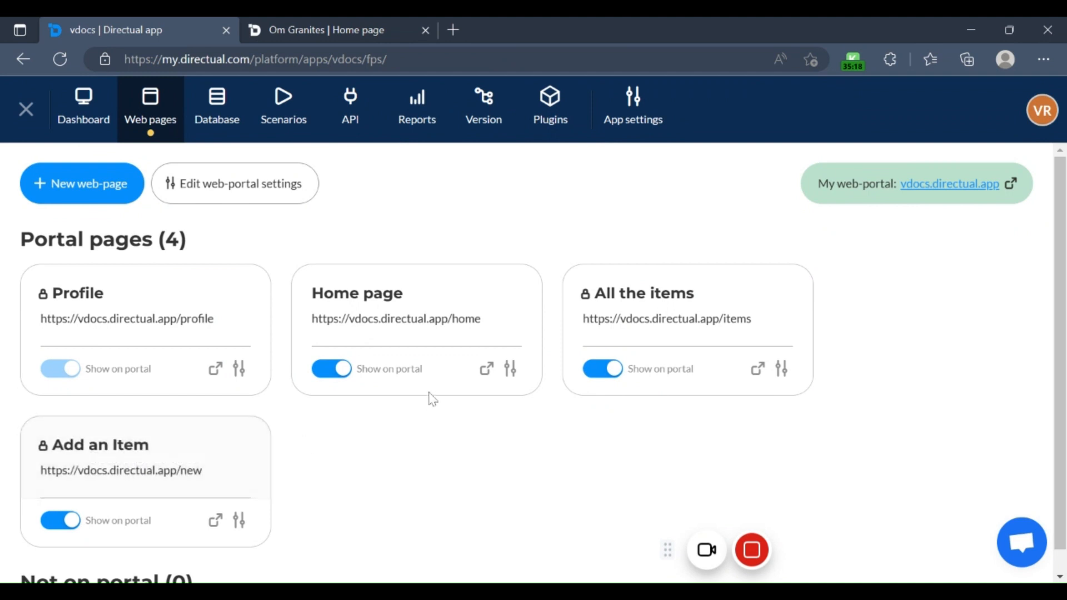
click(340, 432)
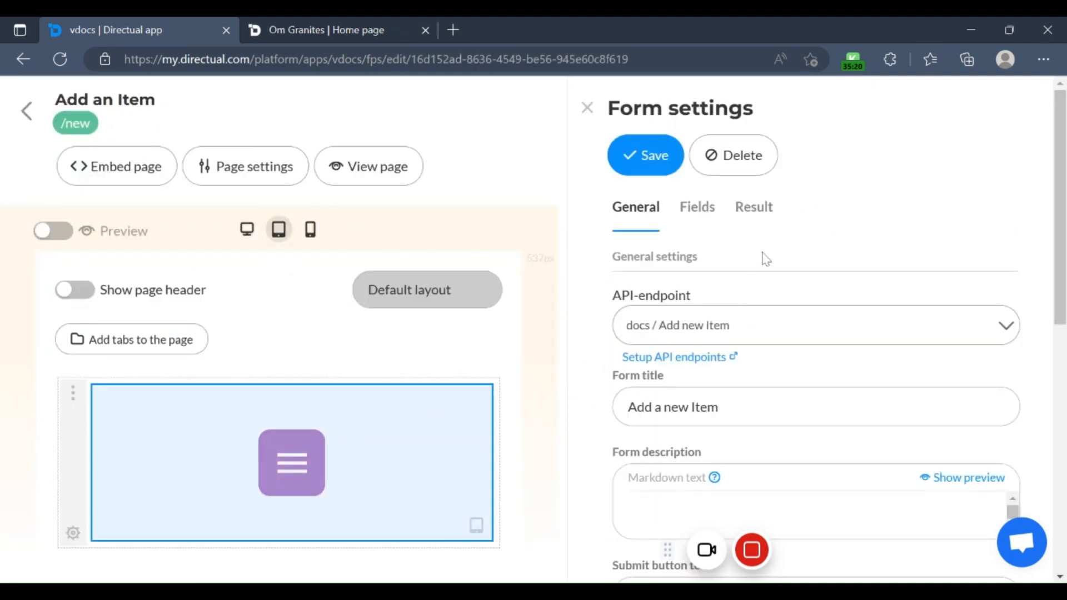
scroll(745, 382, down, 3)
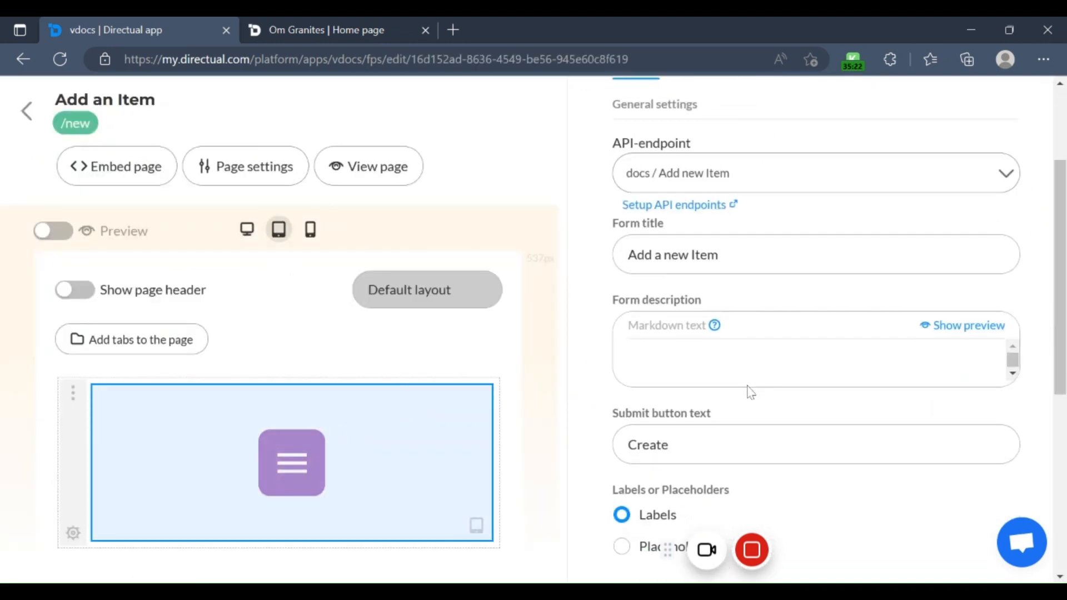
scroll(750, 392, down, 6)
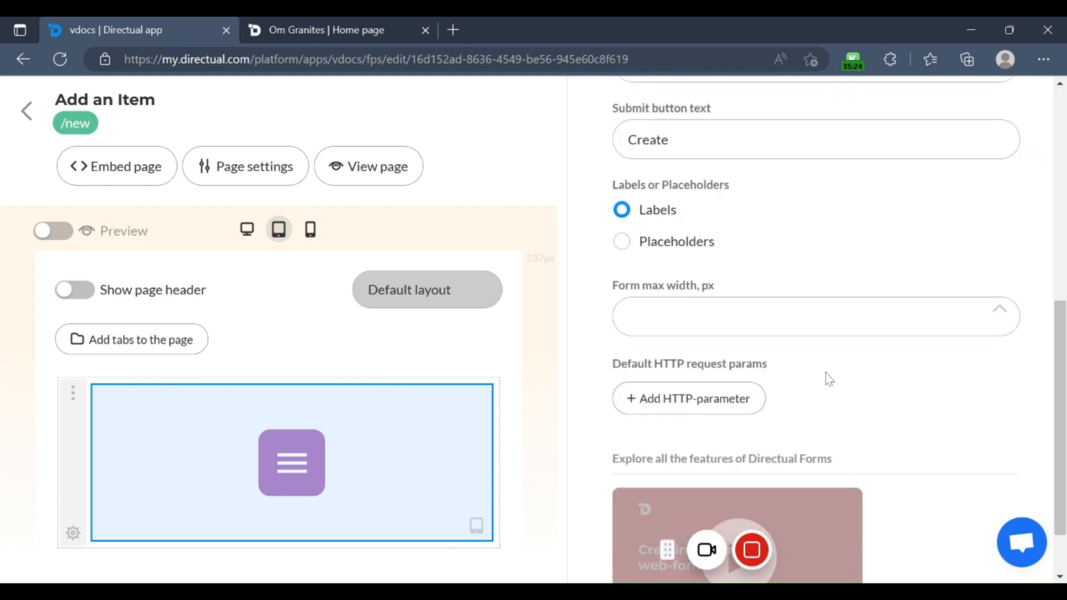
scroll(845, 379, down, 2)
scroll(841, 372, up, 10)
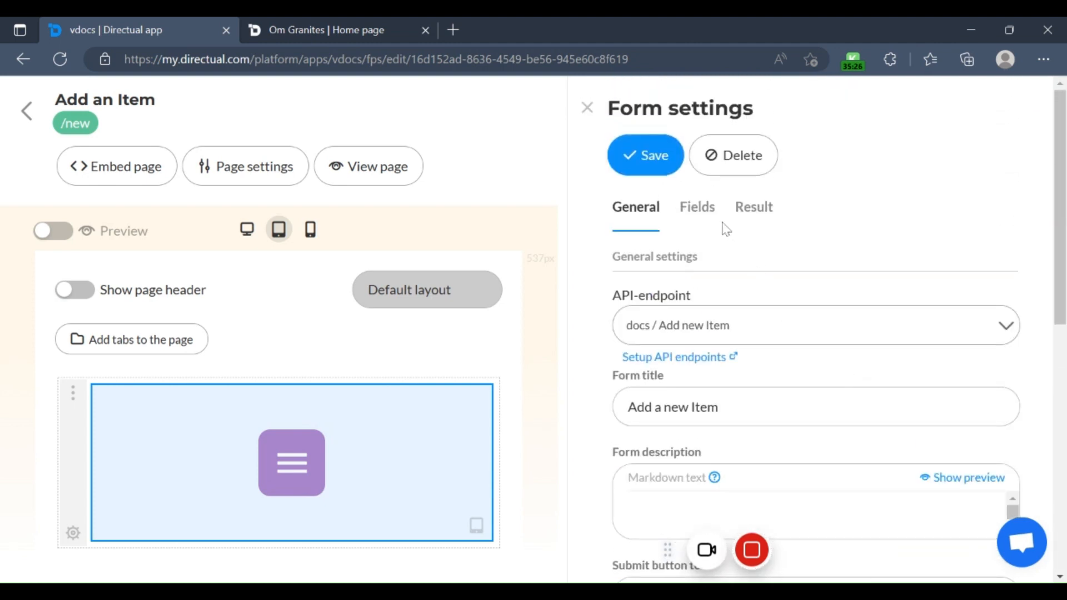
Step: Examine the form's field list and personalisation options and its result screen settings
click(701, 217)
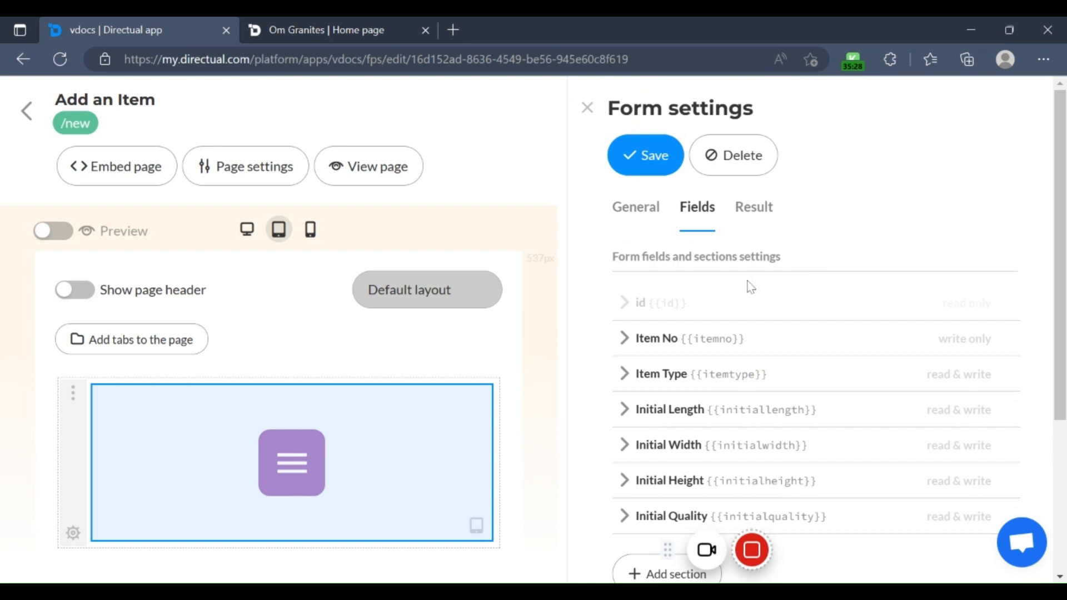
scroll(751, 286, down, 4)
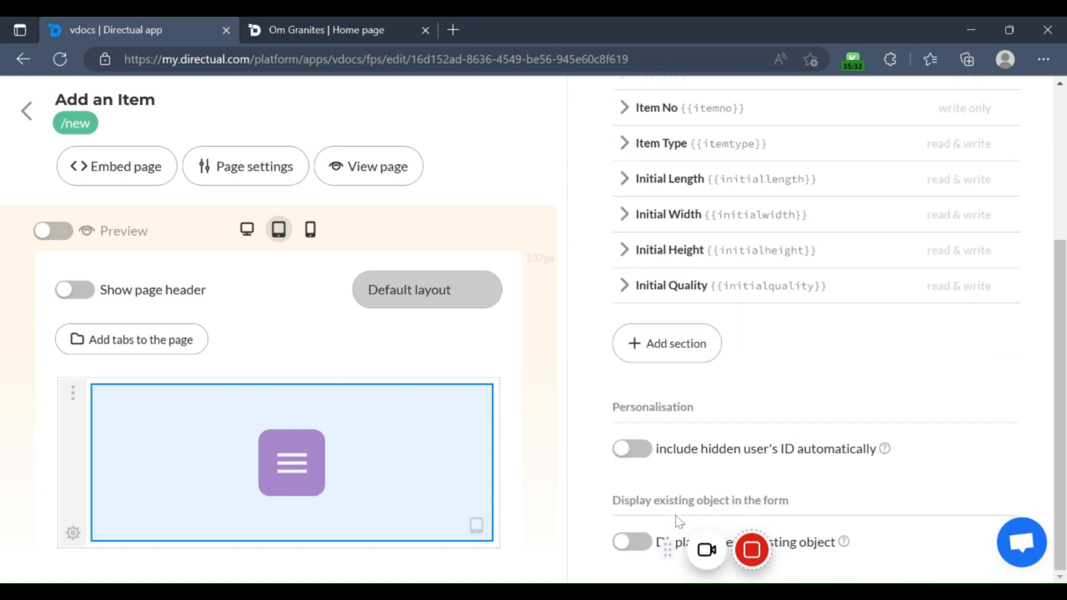
scroll(763, 437, up, 1)
scroll(766, 417, up, 2)
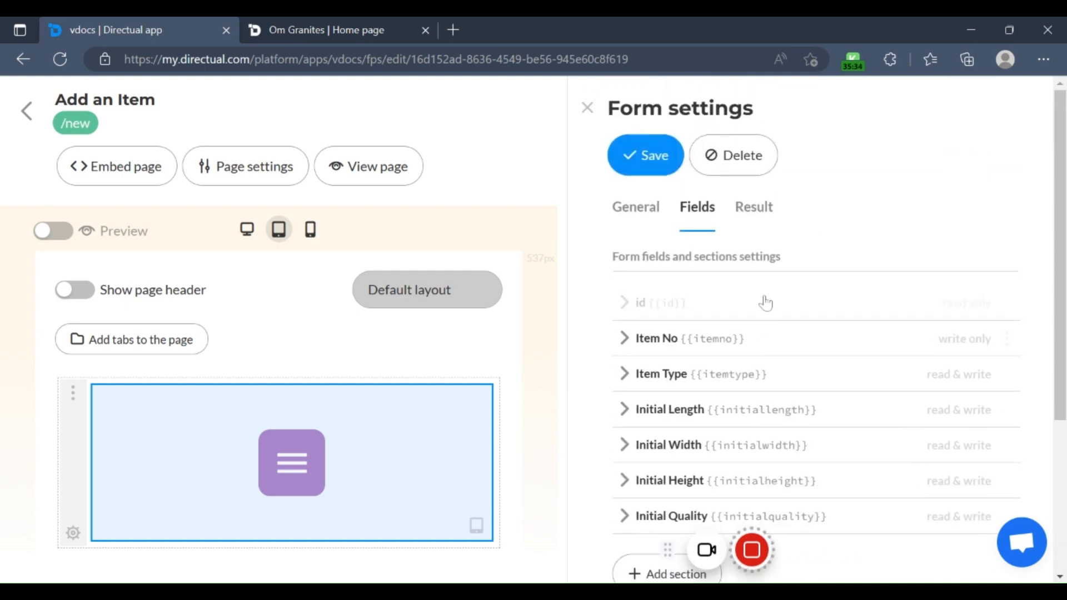
click(753, 220)
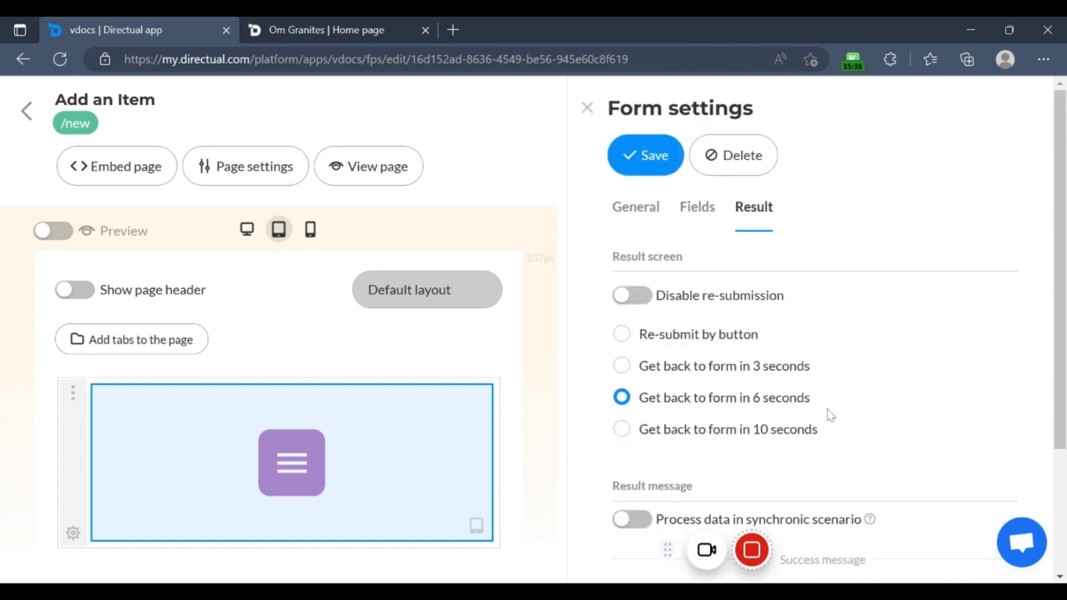
scroll(831, 415, down, 3)
scroll(837, 416, up, 3)
click(642, 210)
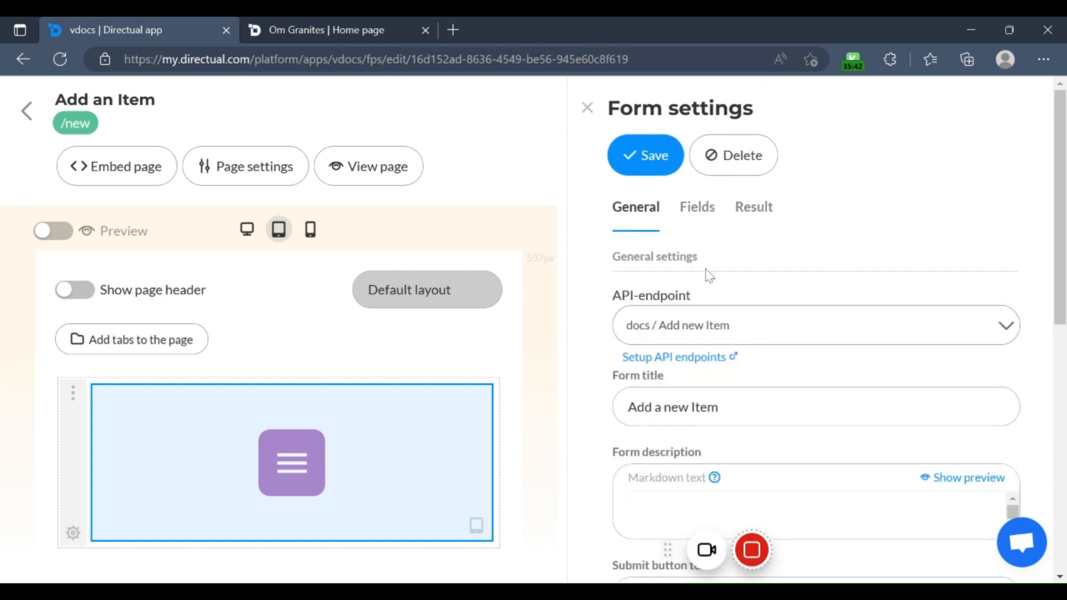
Step: Close the form component's settings and open the role-based access settings of the section containing the form
click(587, 108)
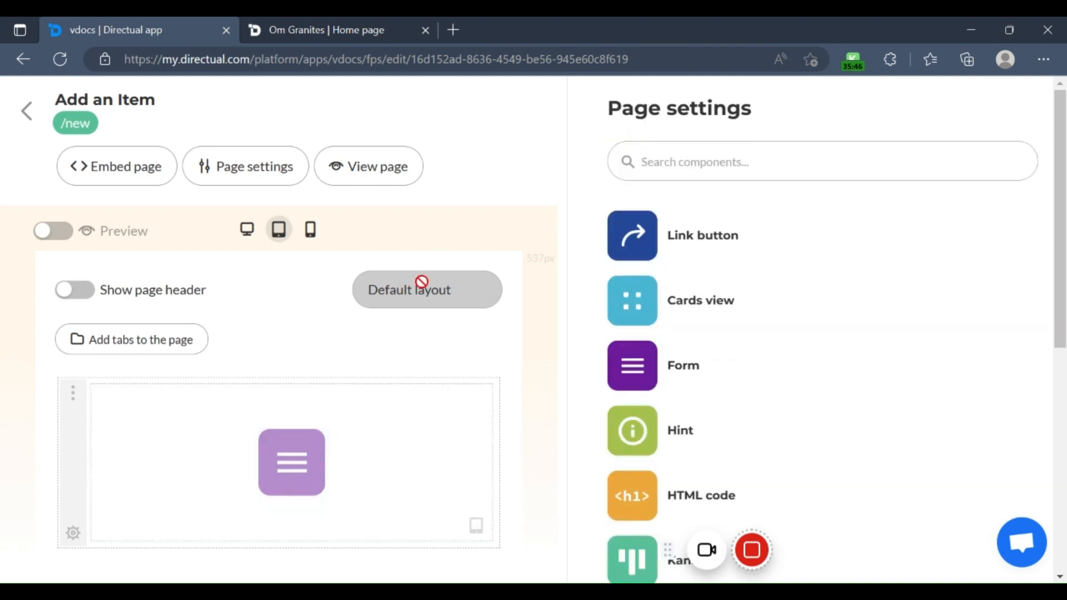
click(350, 447)
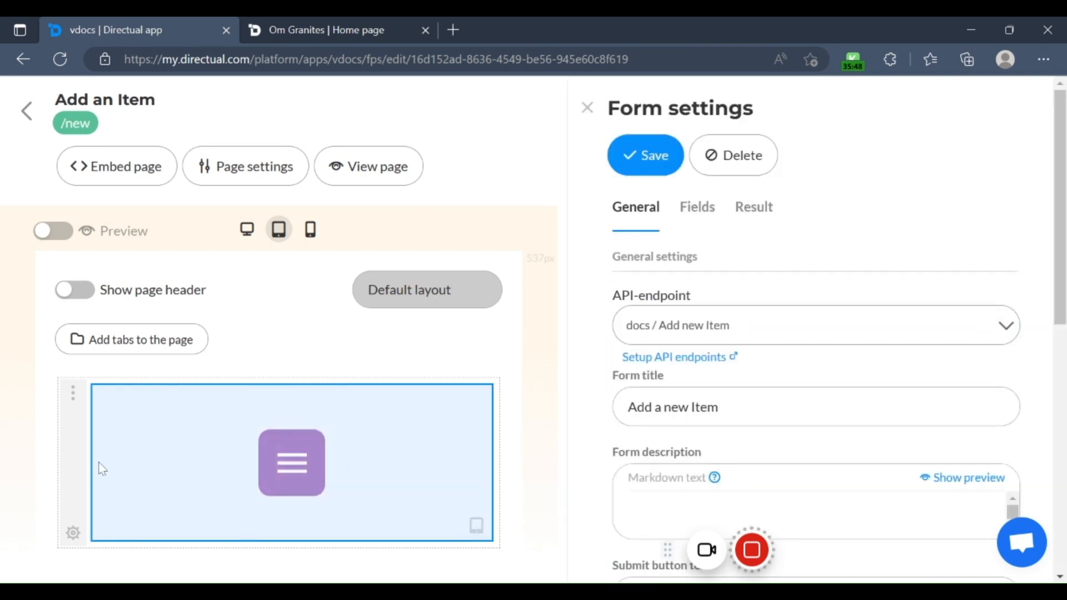
click(73, 533)
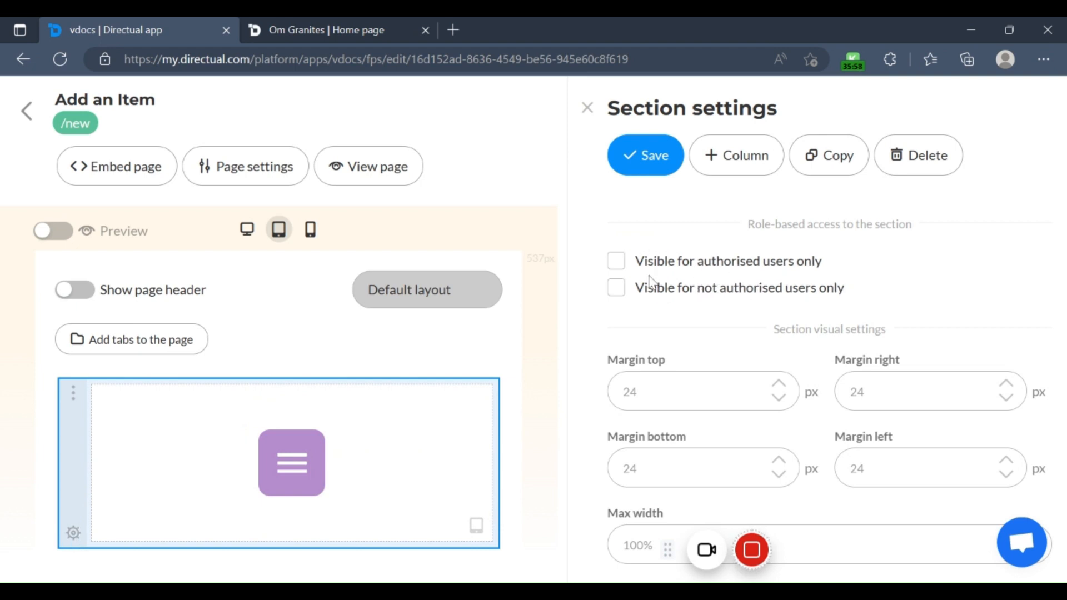
Step: Make the Home page's form section visible for authorised users only, for any role, and save the section settings
click(27, 111)
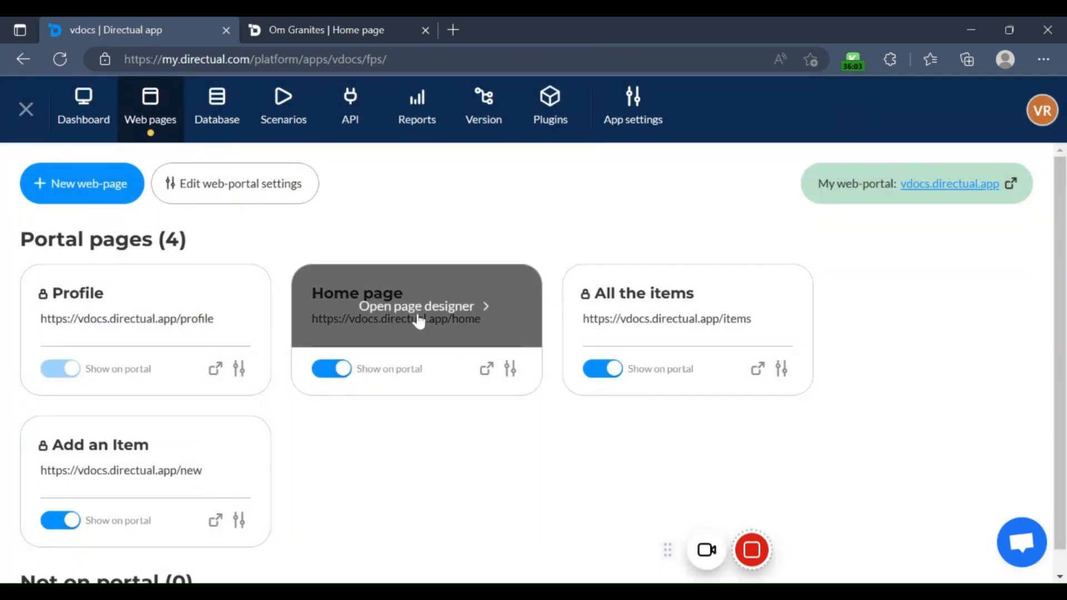
click(419, 322)
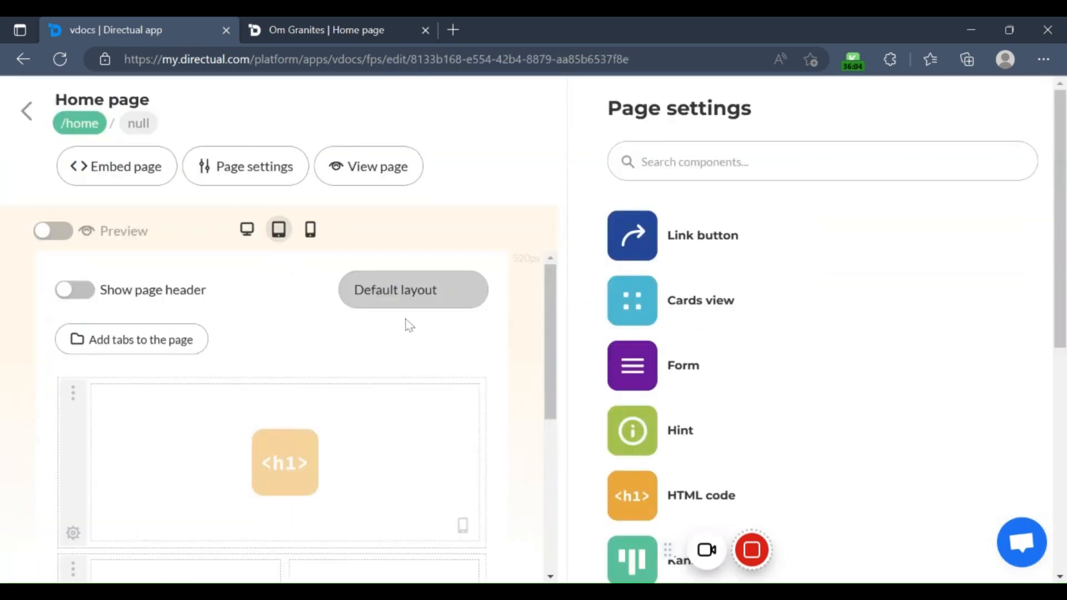
scroll(407, 324, down, 5)
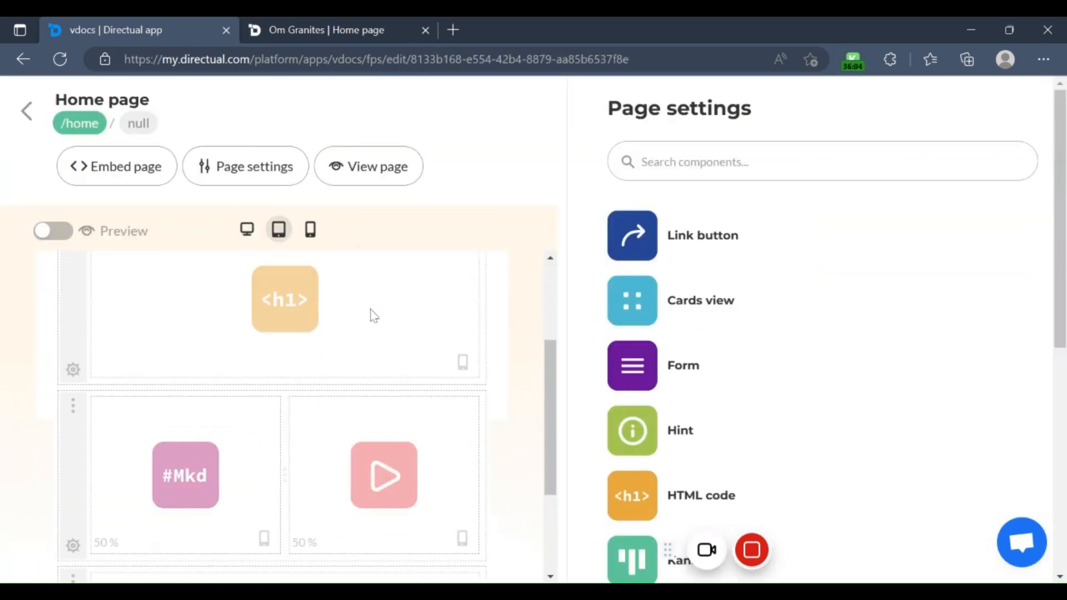
click(99, 528)
click(699, 269)
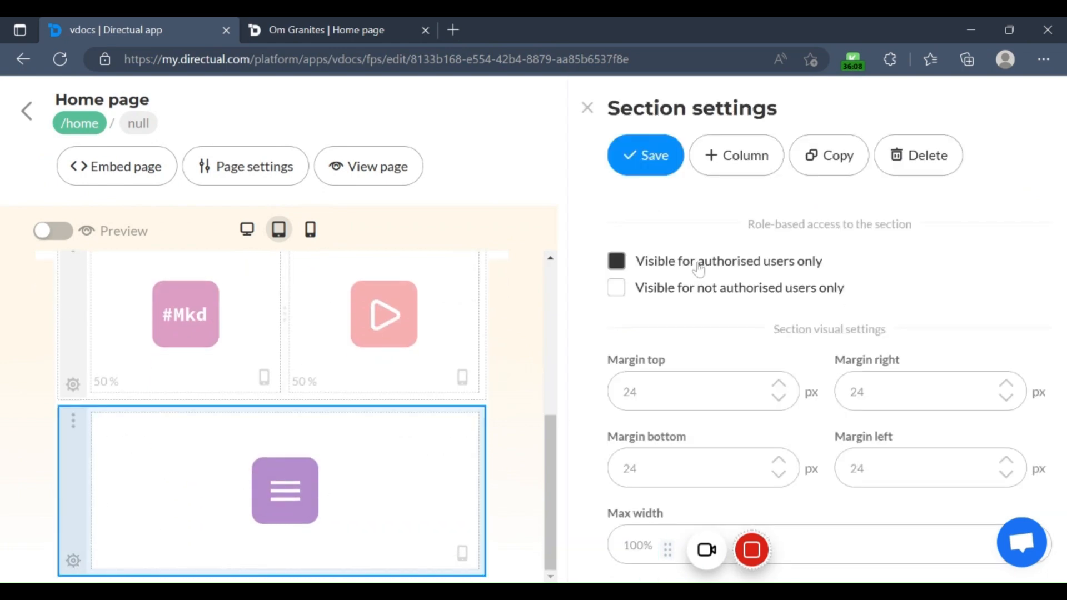
click(642, 359)
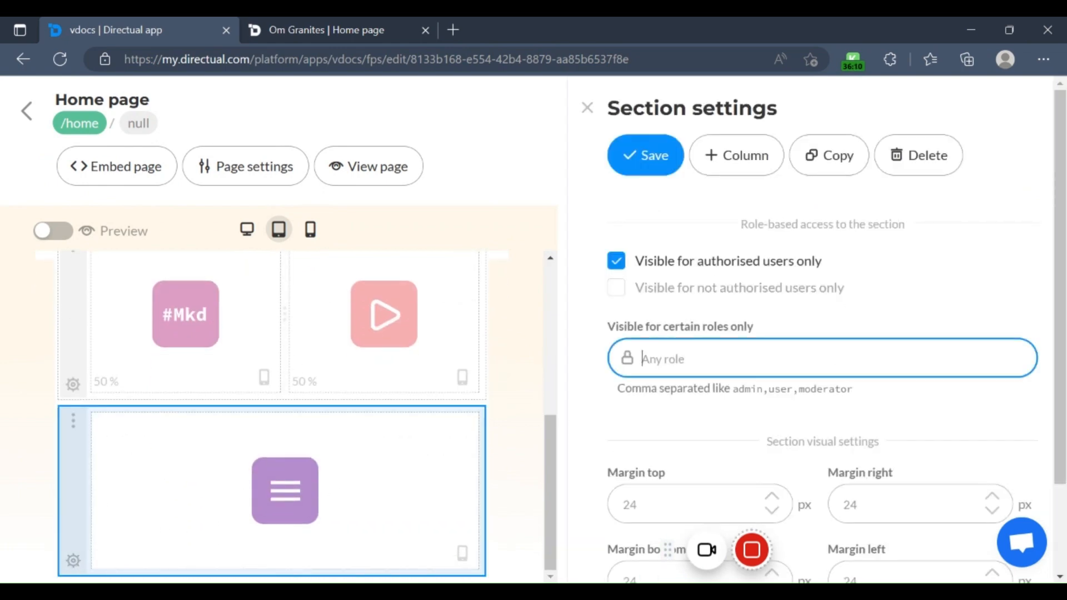
click(647, 158)
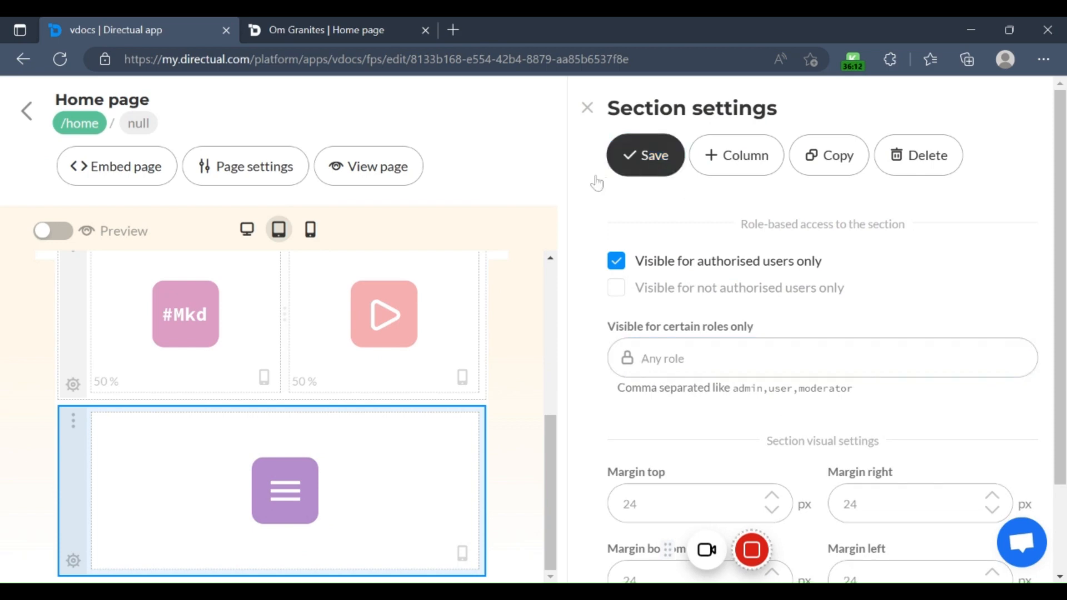
Step: Switch to the published site, reload it and open the home page at vdocs.directual.app/home
click(293, 25)
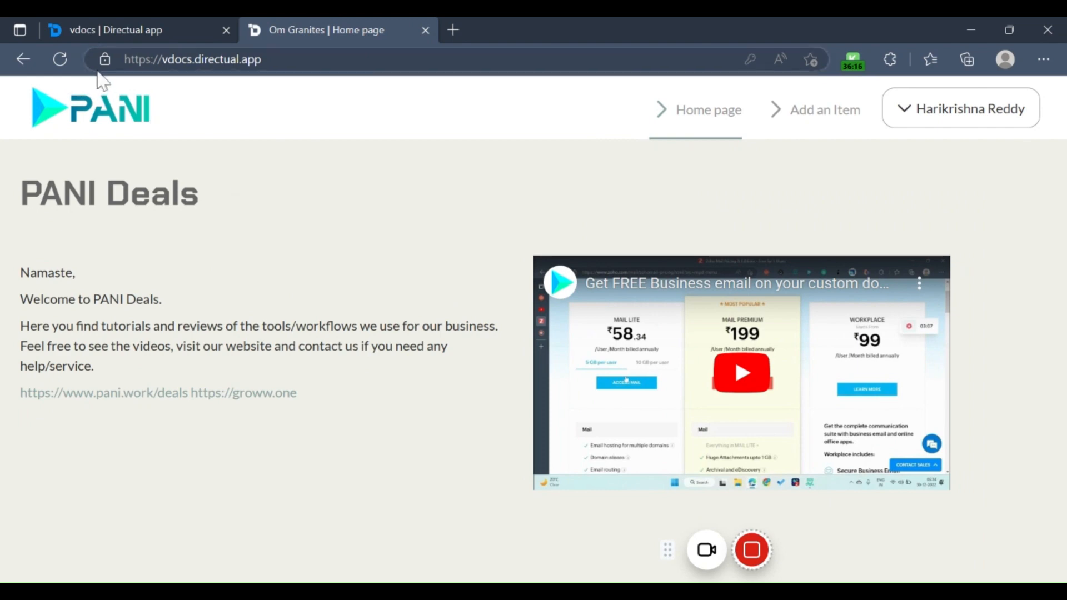
click(61, 60)
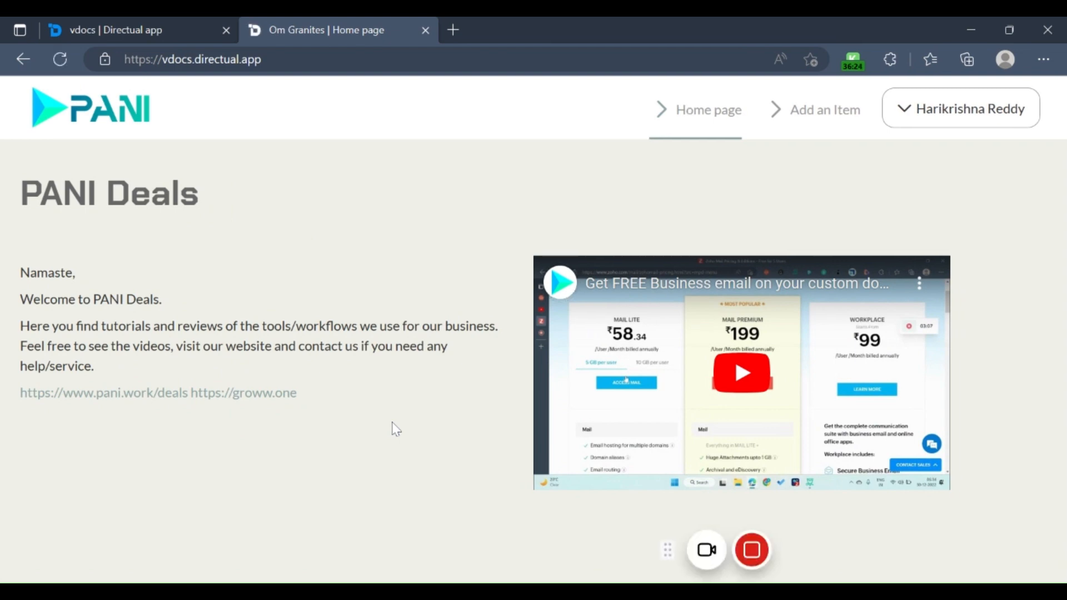
key(ctrl+l)
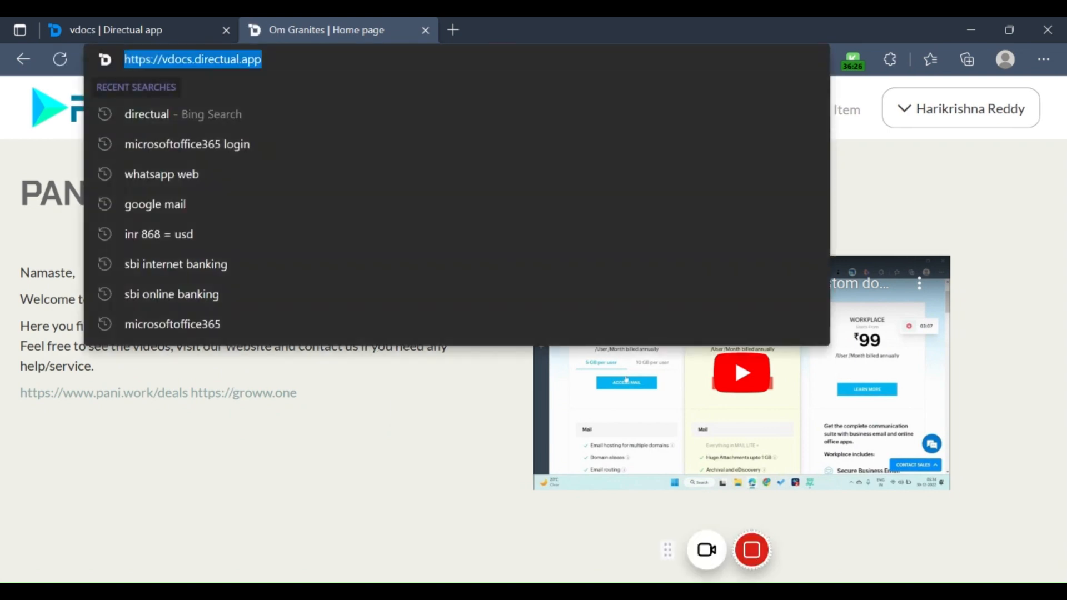
key(End)
text(/home)
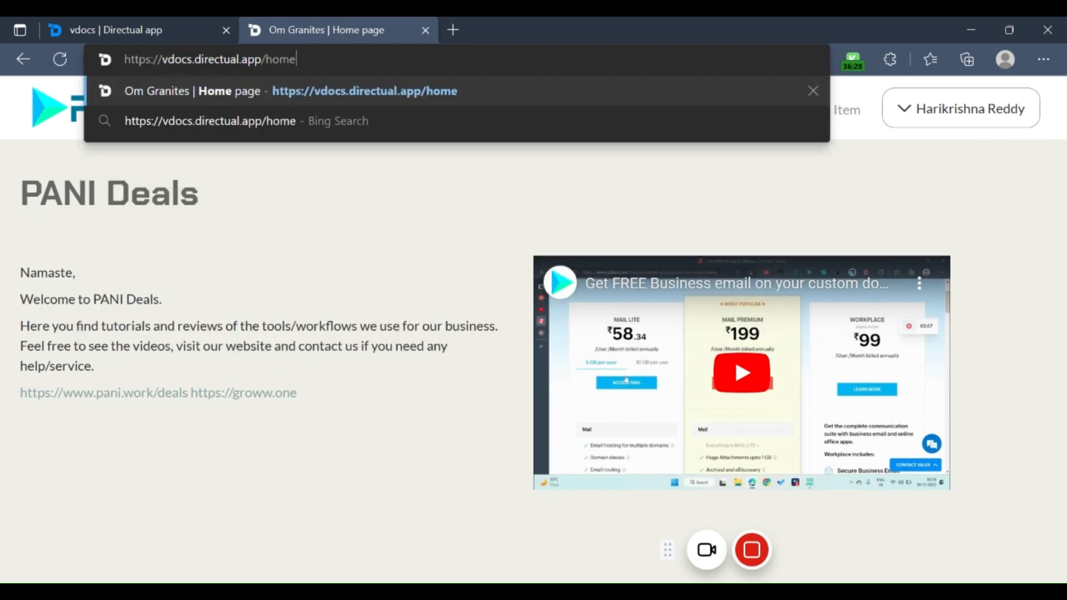
key(Return)
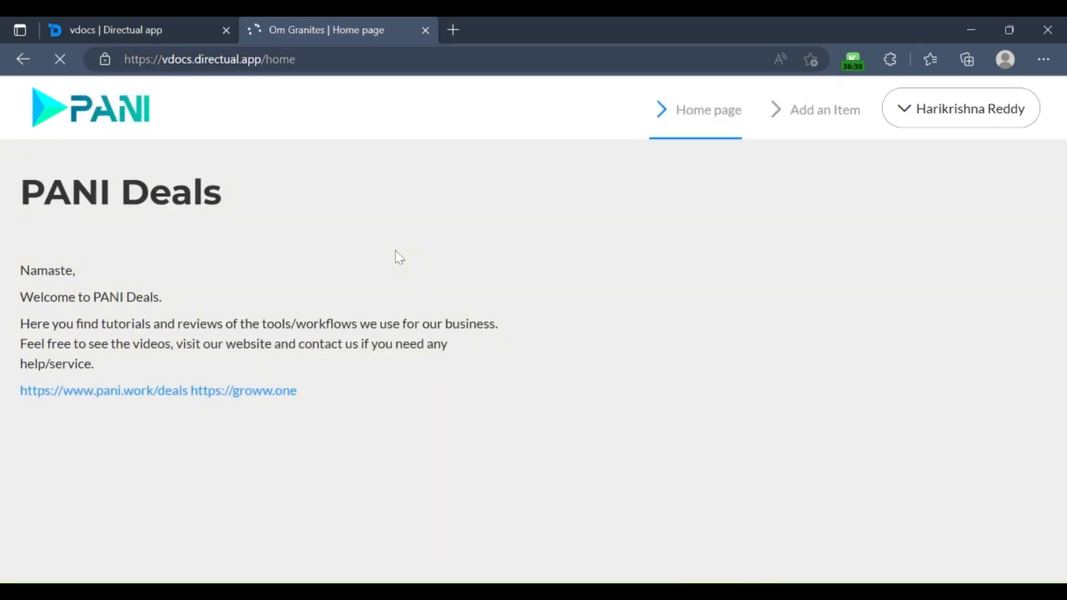
Step: Check the published home page for the form section while signed in as the staff account
scroll(382, 314, down, 4)
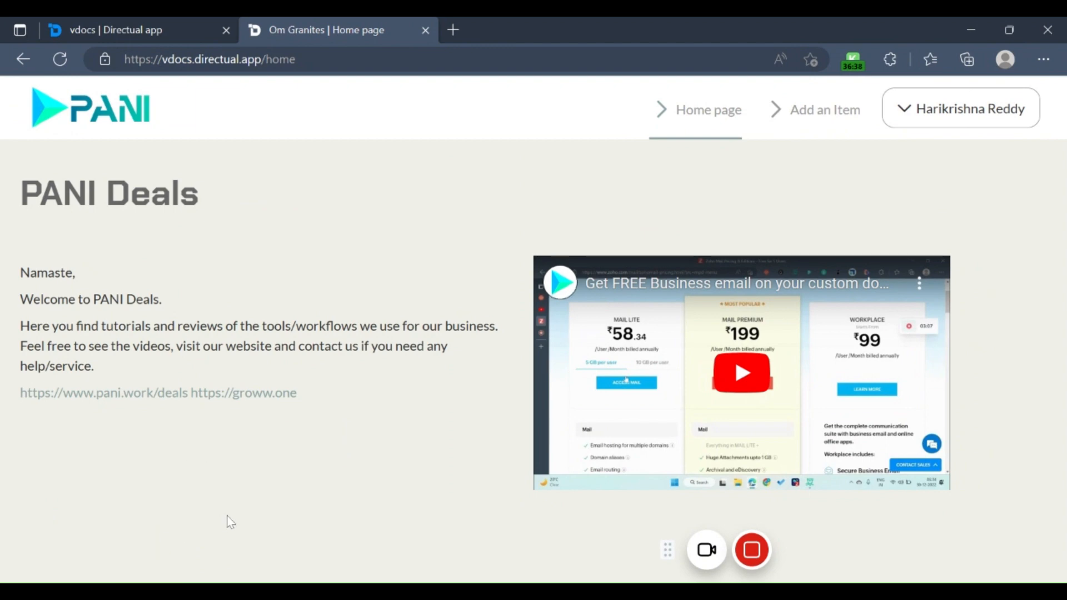
scroll(298, 430, down, 6)
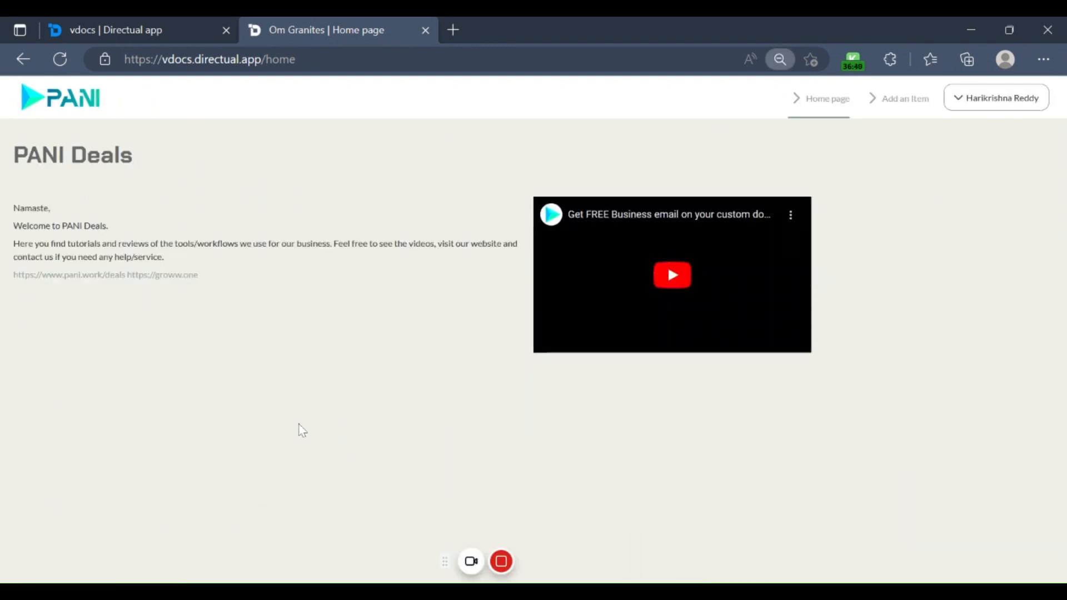
scroll(298, 431, up, 4)
scroll(302, 431, up, 2)
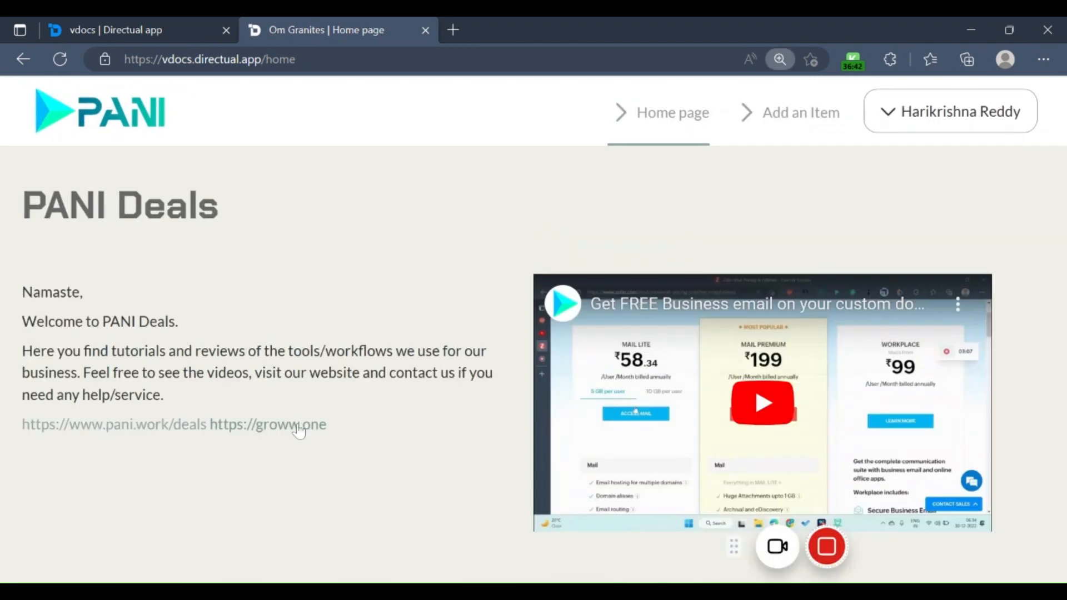
scroll(298, 431, down, 1)
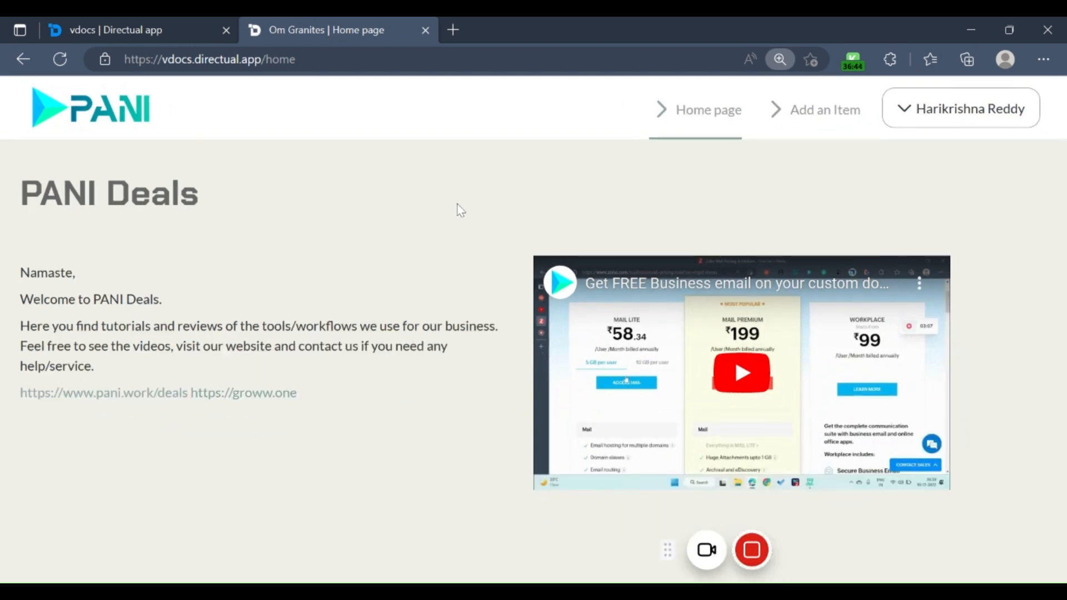
Step: Restrict the Home page's form section to the roles staff,moderator in the page editor and save the section settings
click(183, 26)
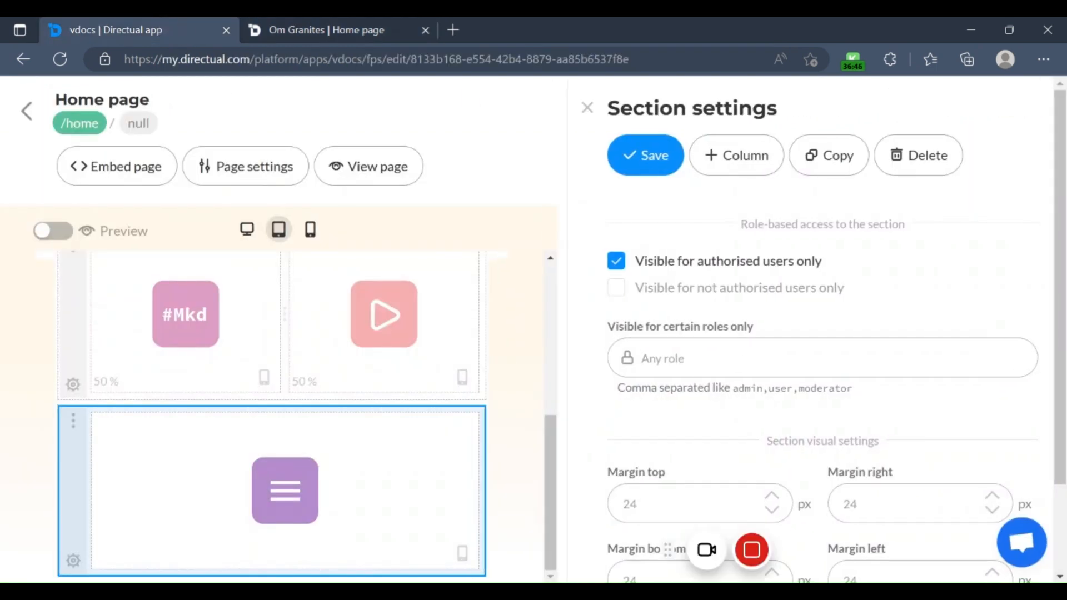
click(823, 359)
text(staff)
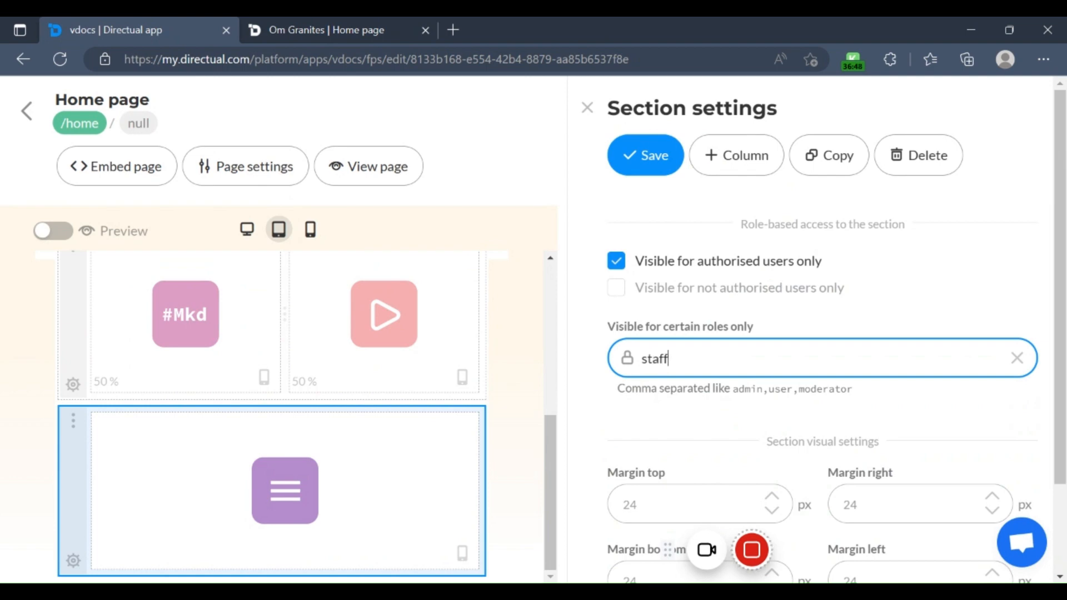
text(,moderator)
click(648, 155)
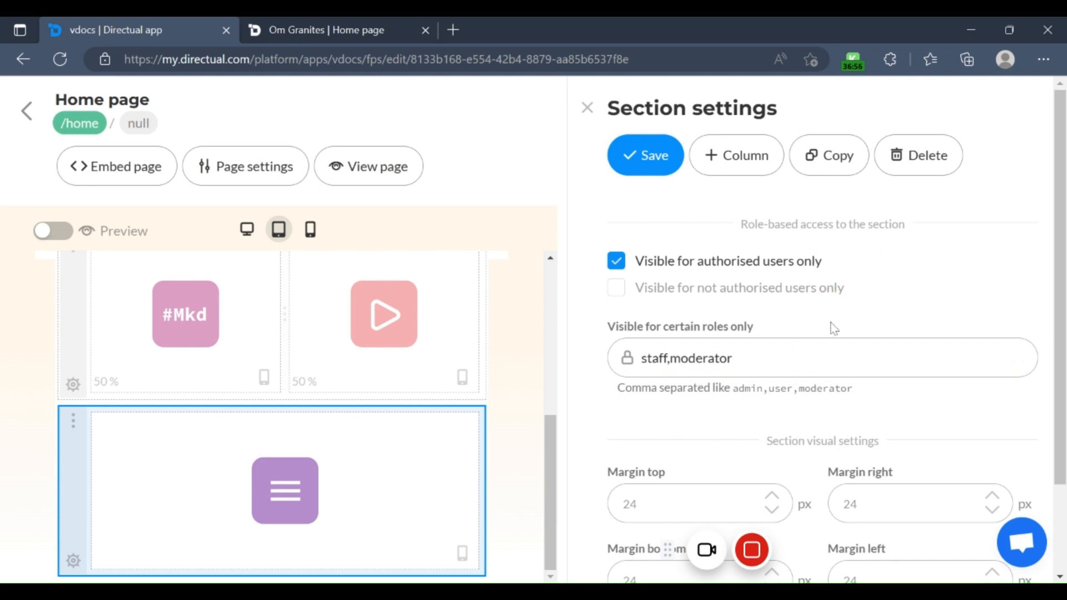
Step: Reload the published home page and check whether the form section is shown to the signed-in staff account
click(349, 34)
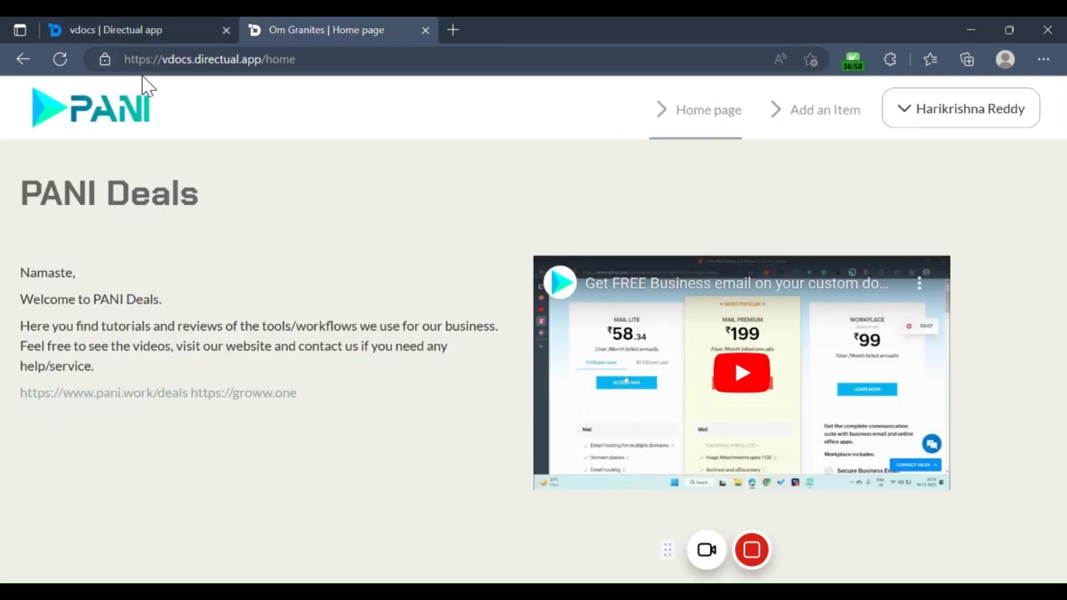
click(60, 59)
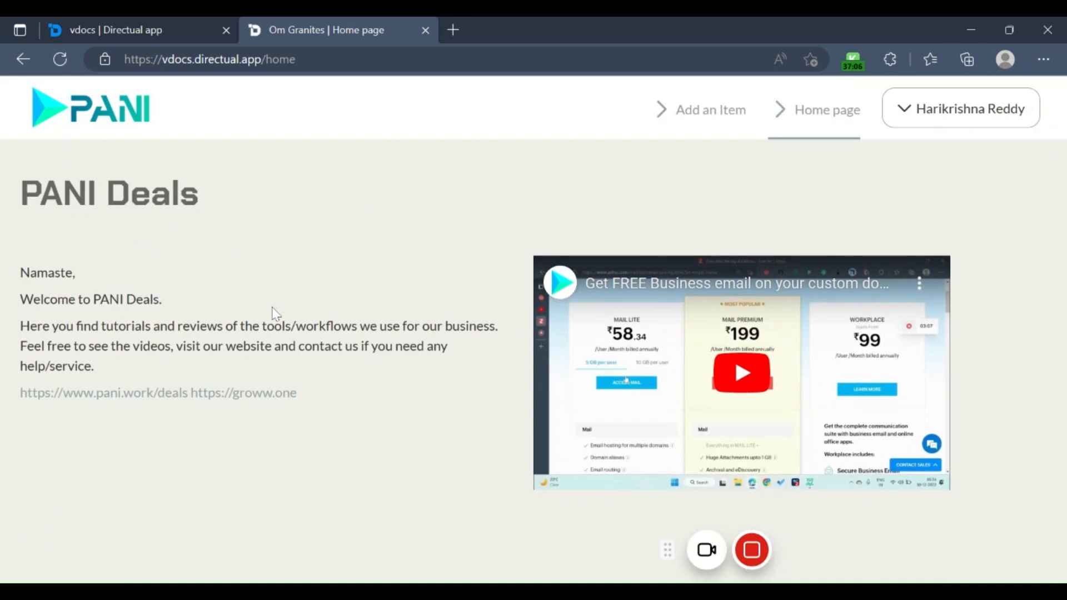
click(692, 126)
scroll(400, 269, down, 5)
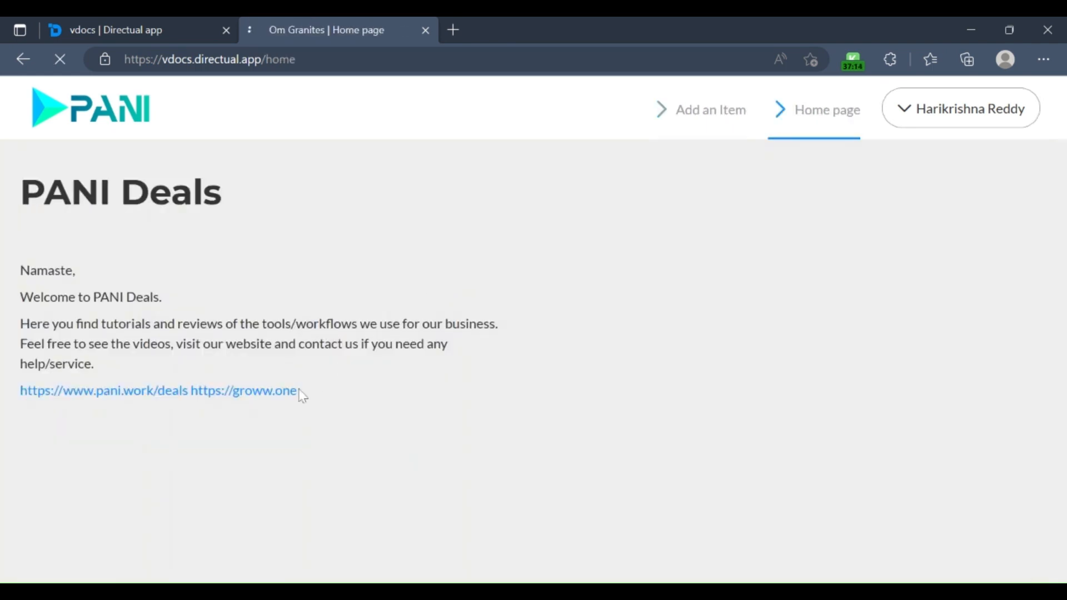
scroll(327, 388, down, 5)
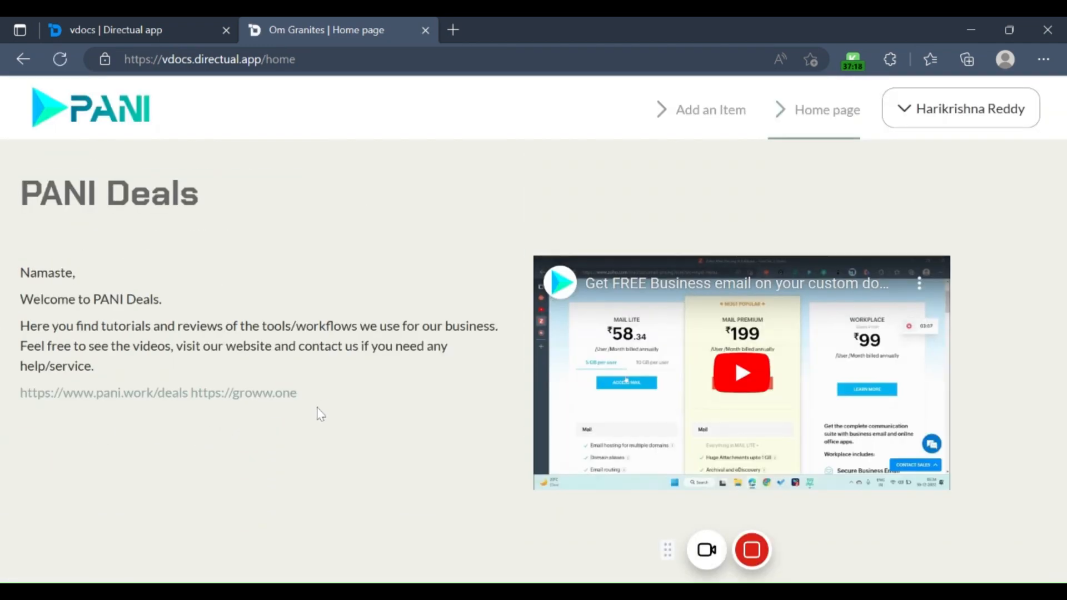
Step: Return to the Directual editor, close the section settings and go back to the list of portal pages
click(186, 28)
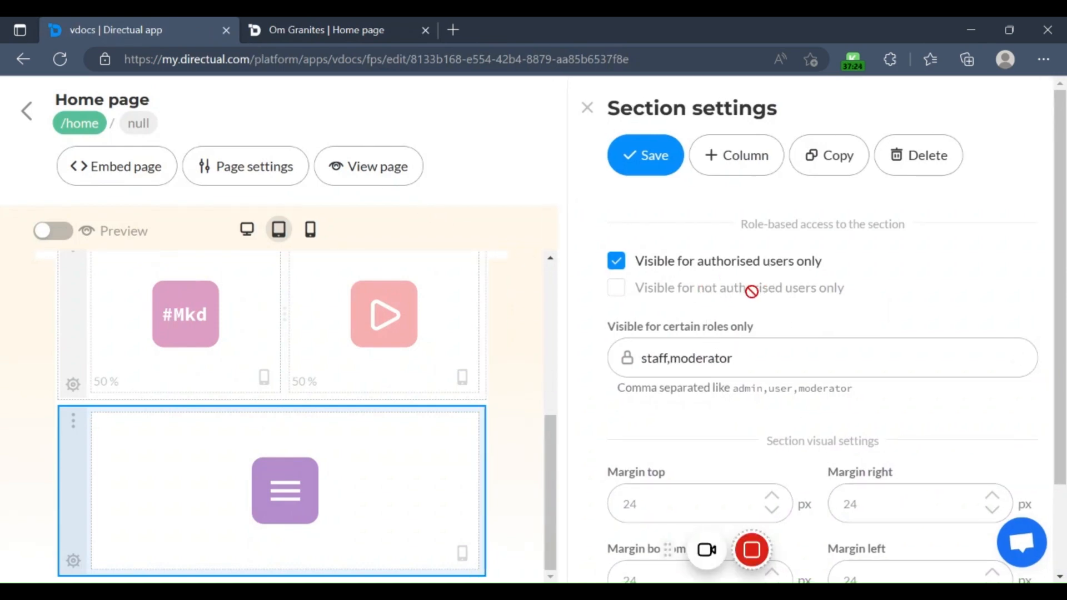
click(587, 108)
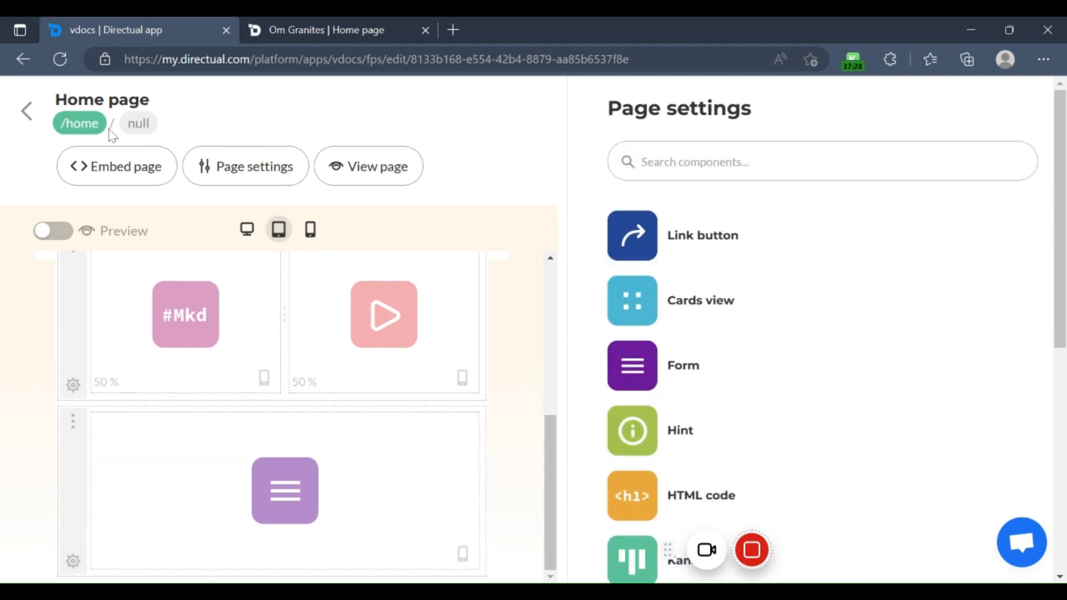
click(28, 111)
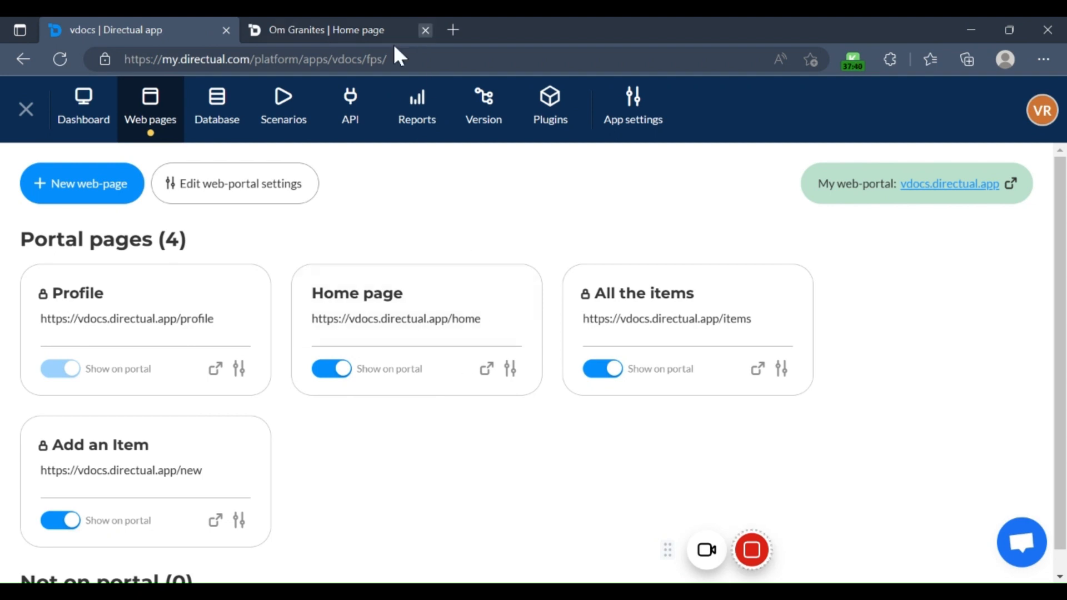
Step: Review the app's API keys, including the password prompt for viewing the app secret, and the API security settings
click(340, 110)
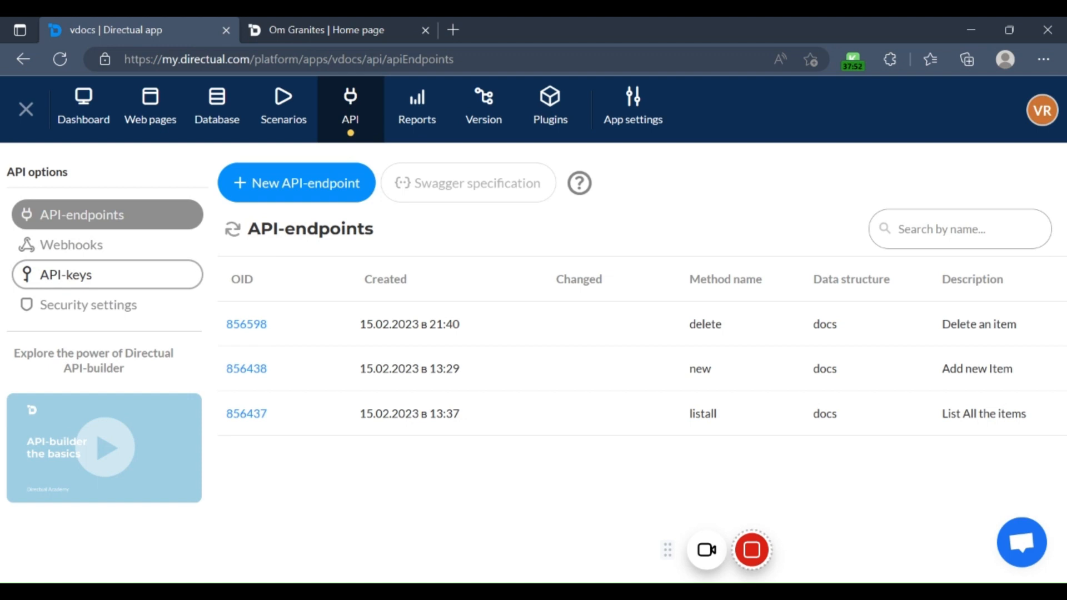
click(95, 278)
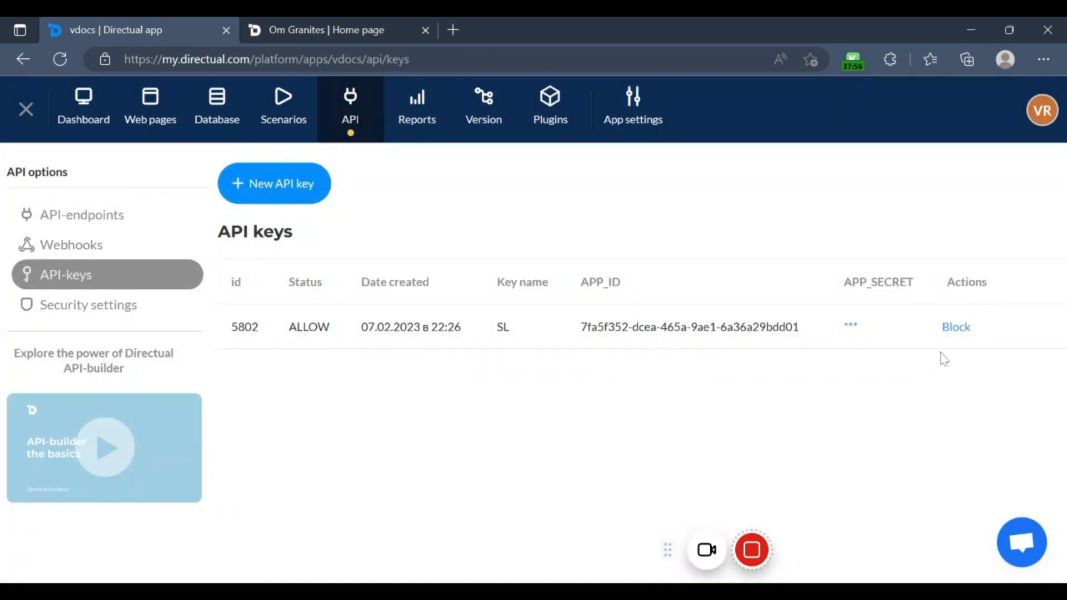
click(851, 325)
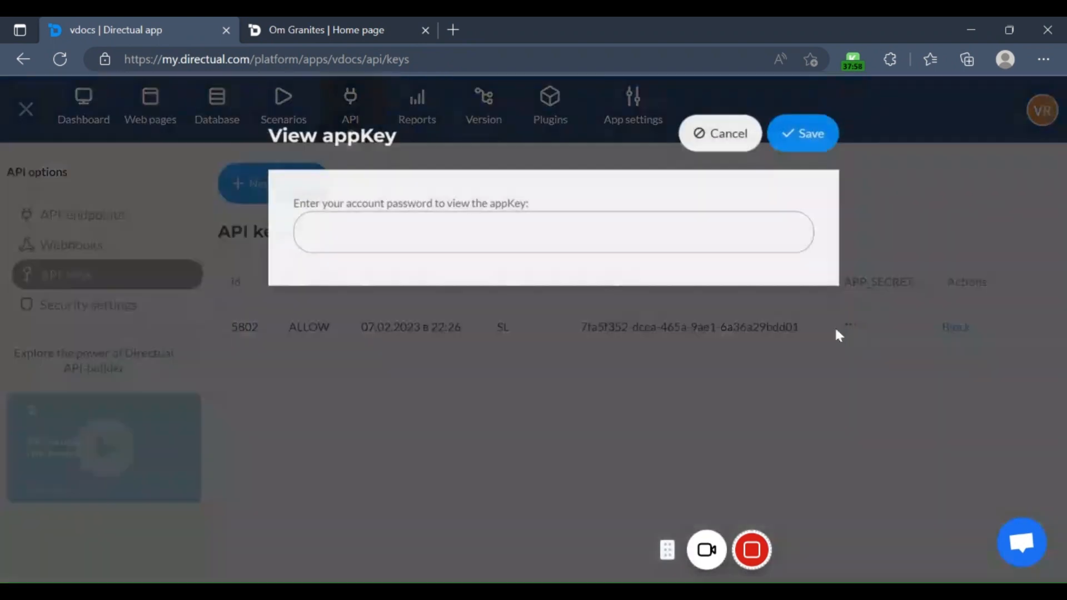
click(737, 133)
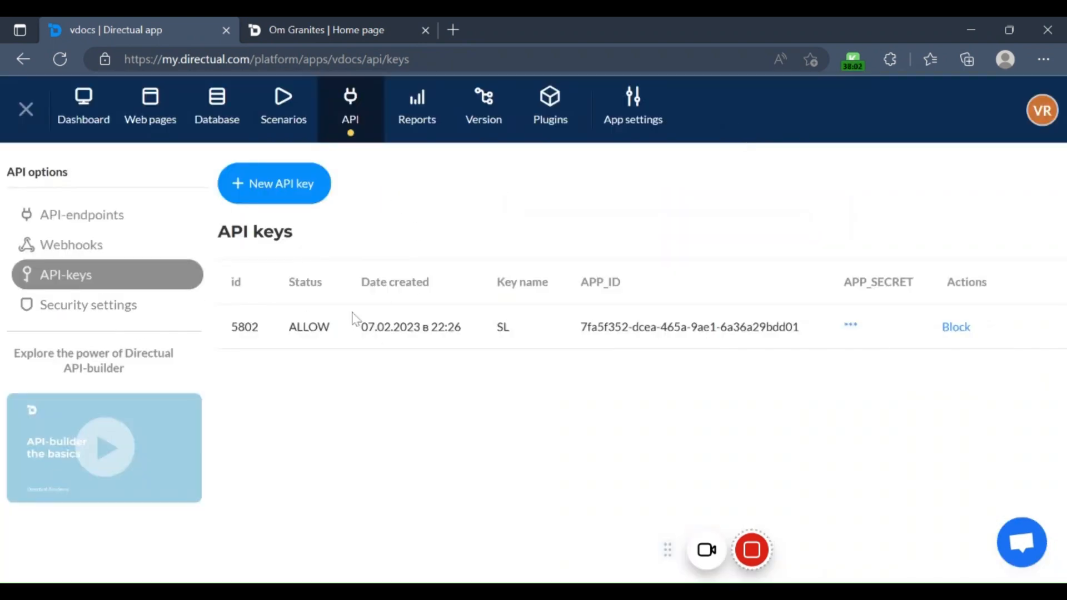
click(124, 317)
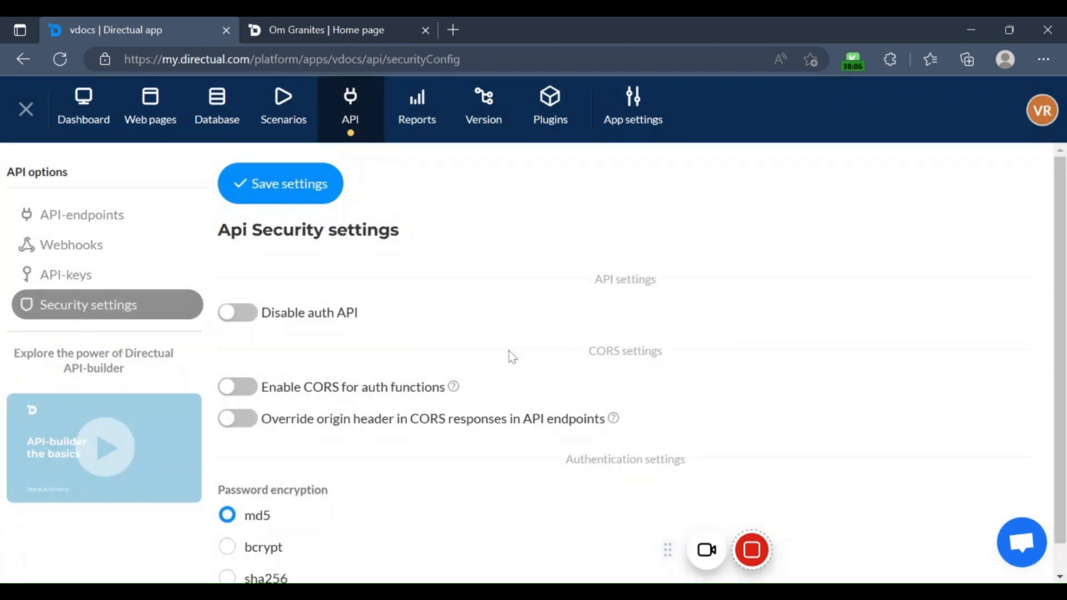
scroll(423, 386, down, 1)
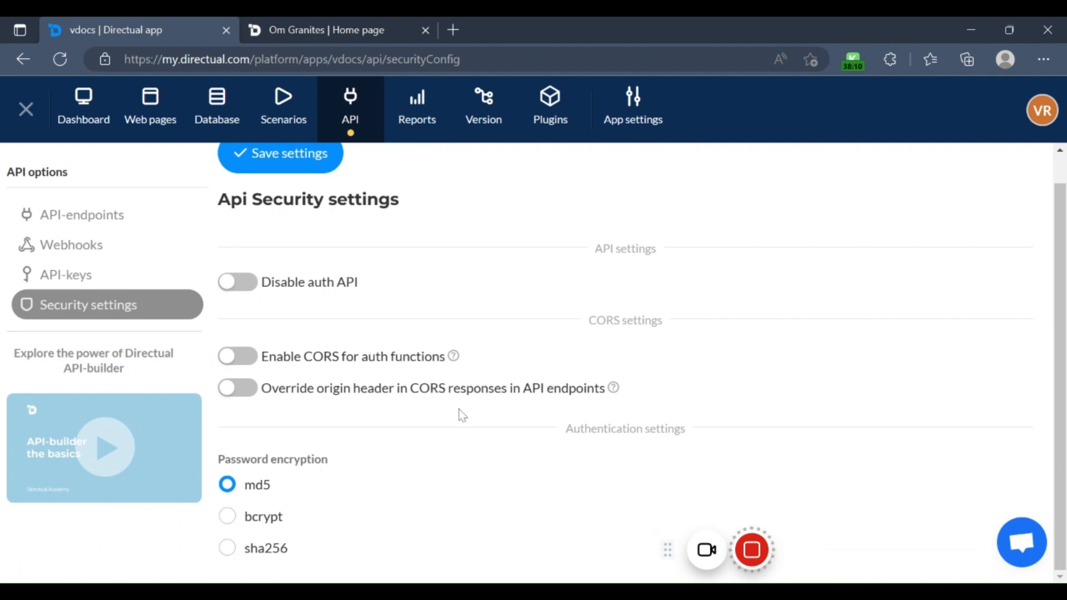
Step: Create a webhook named newdata with a scenario for parsing incoming objects, and look over its entry
click(79, 262)
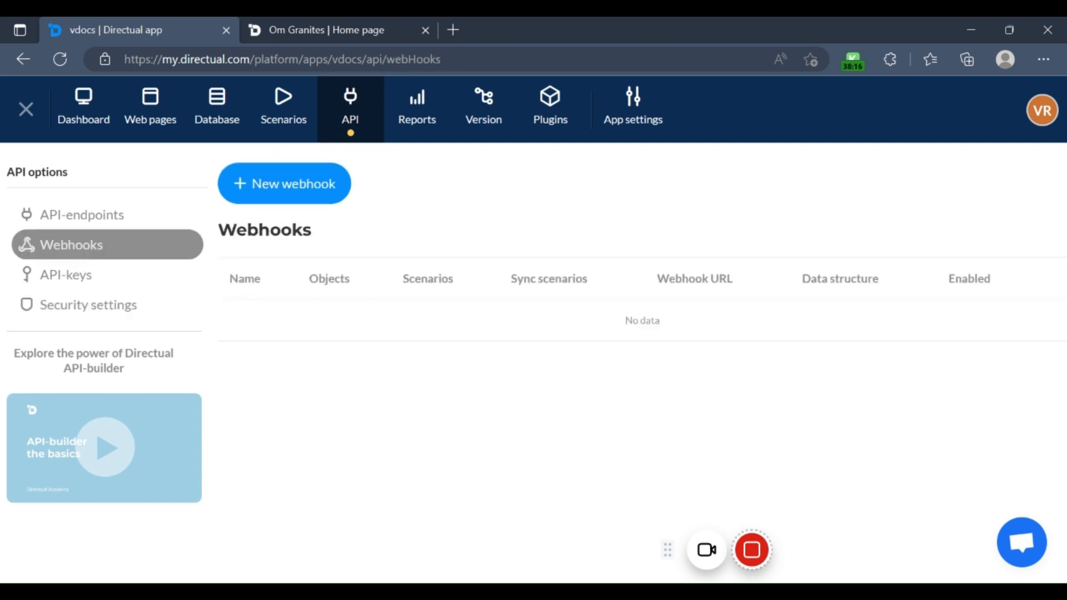
click(329, 193)
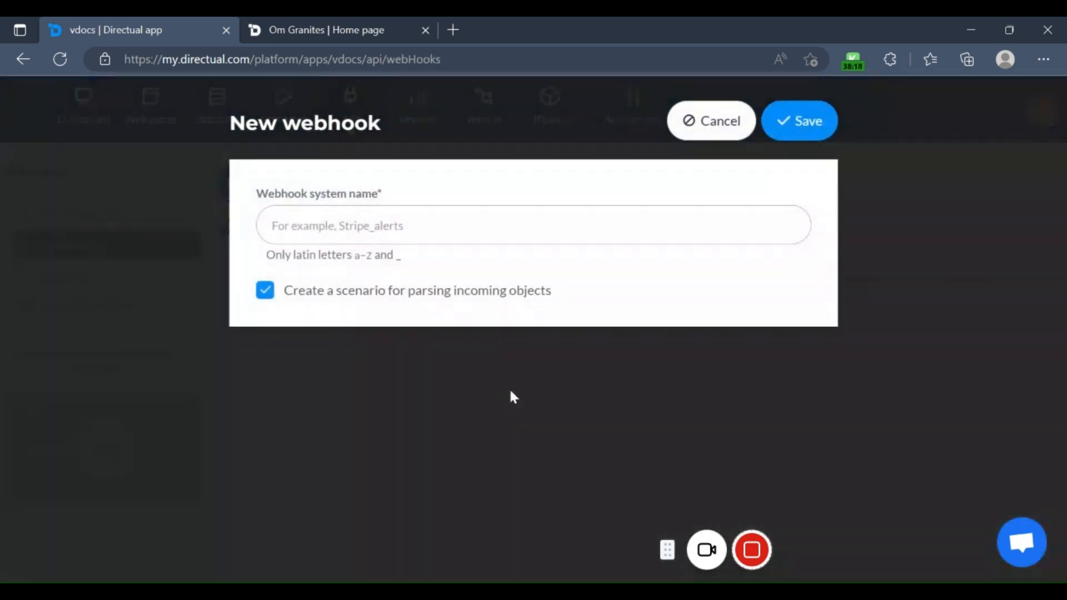
click(472, 236)
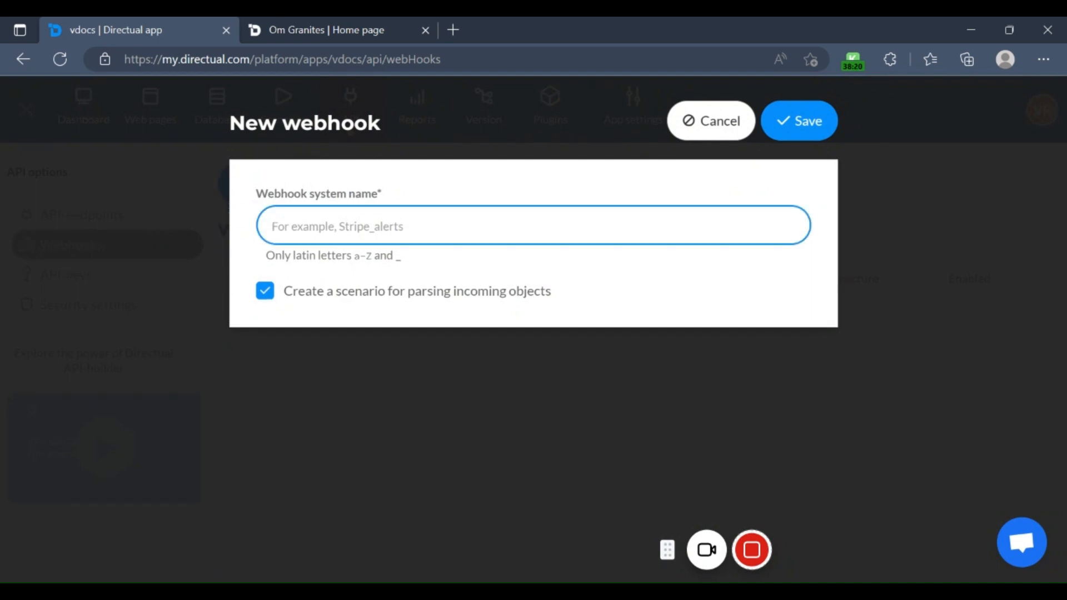
text(newdata)
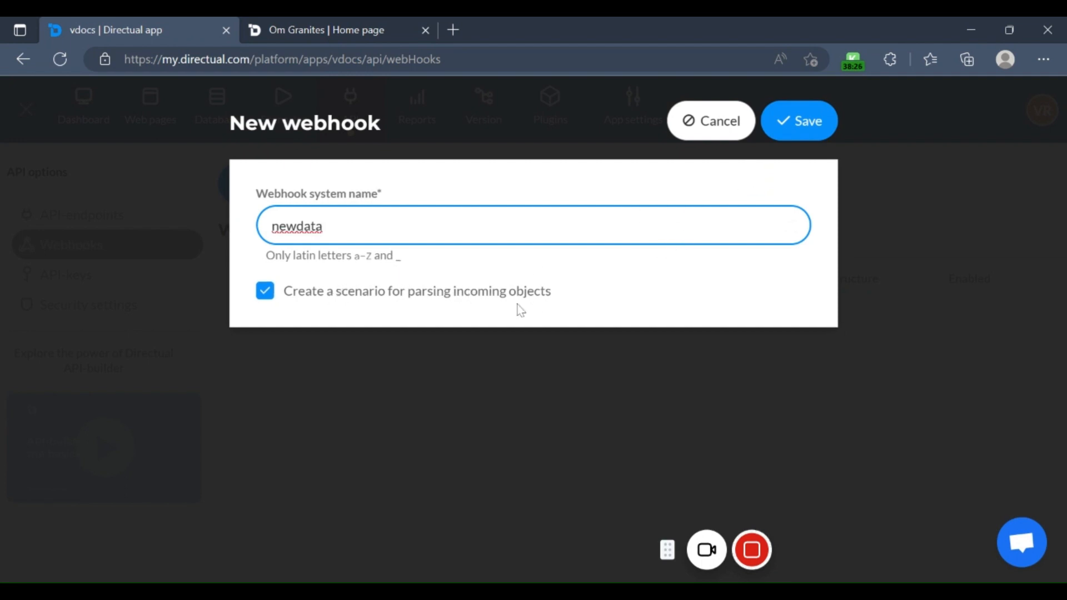
click(798, 134)
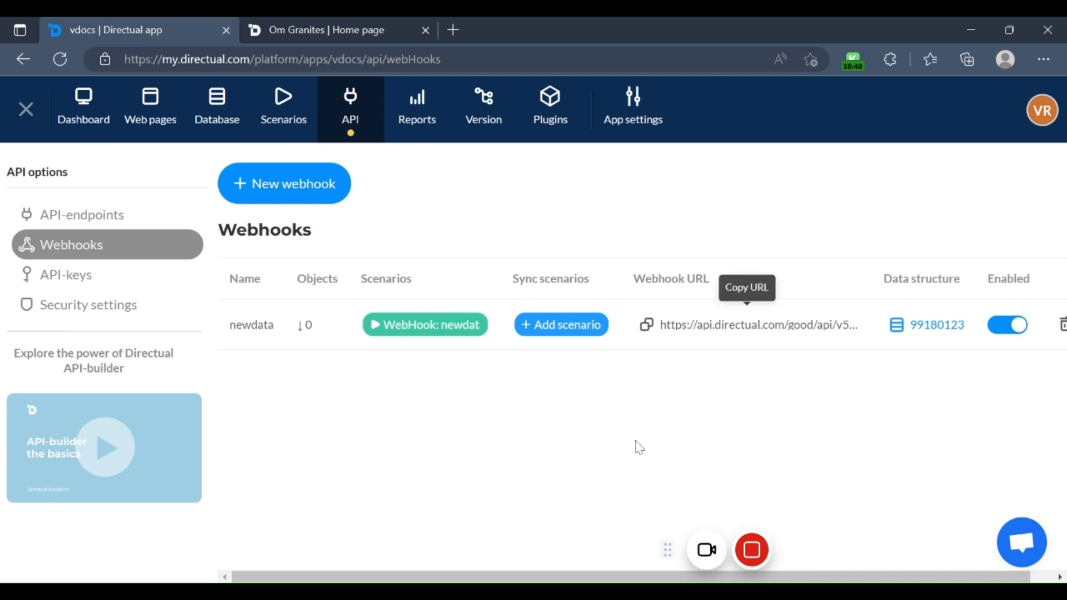
drag(509, 576, 591, 579)
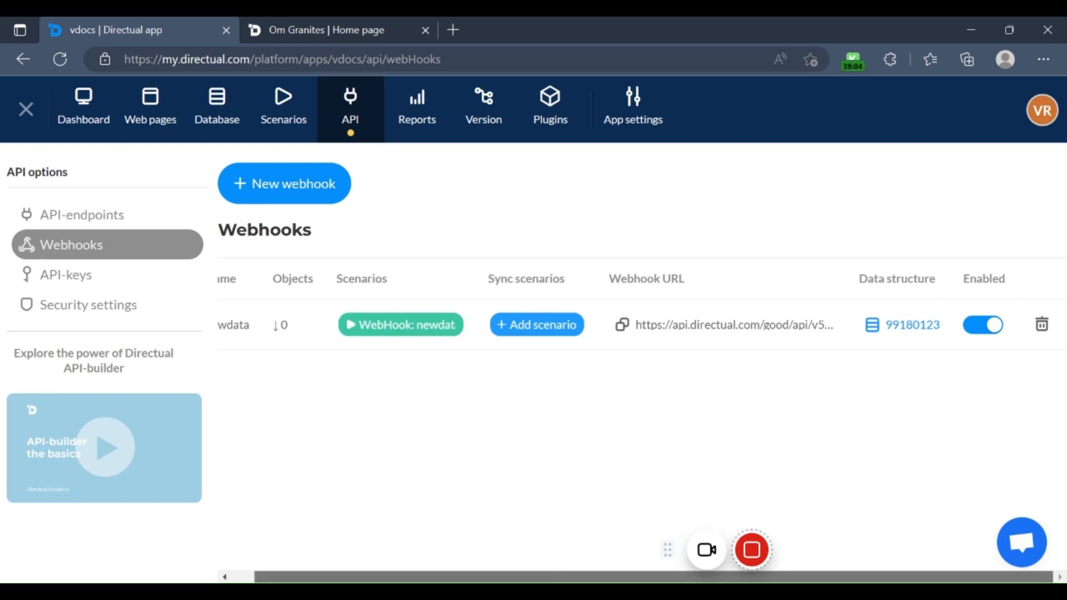
drag(715, 577, 687, 577)
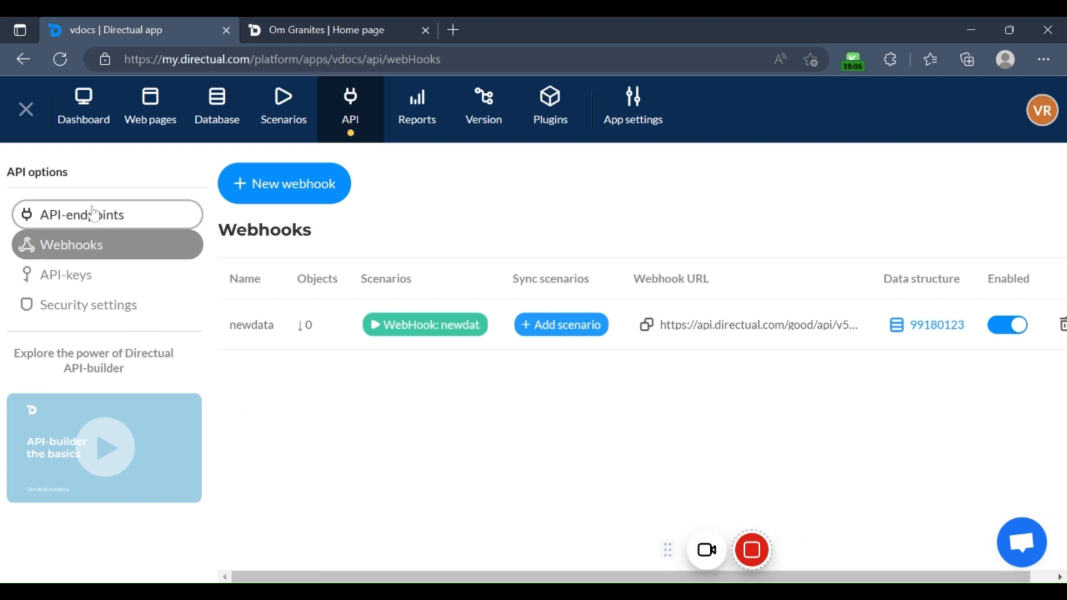
Step: Look through a blank report's setup stages, leave it unsaved, and view the available plugins
click(418, 107)
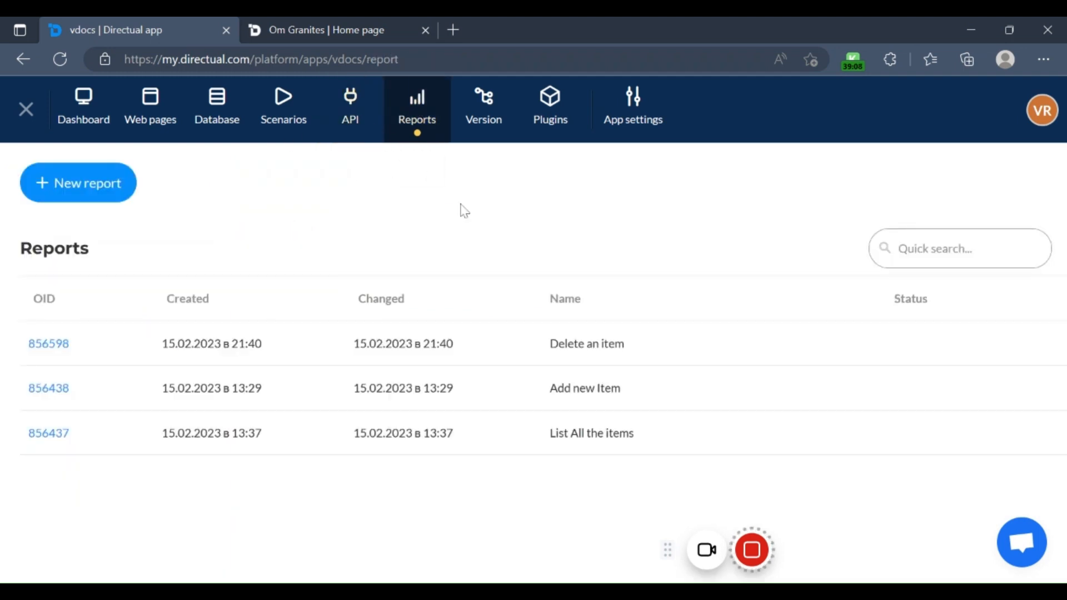
click(105, 192)
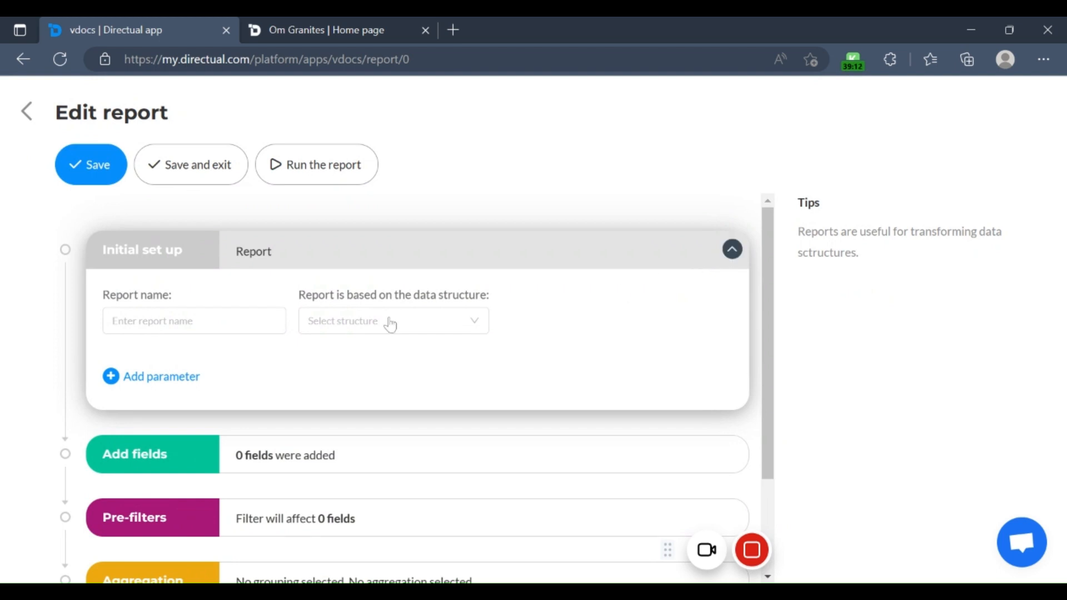
scroll(357, 529, down, 2)
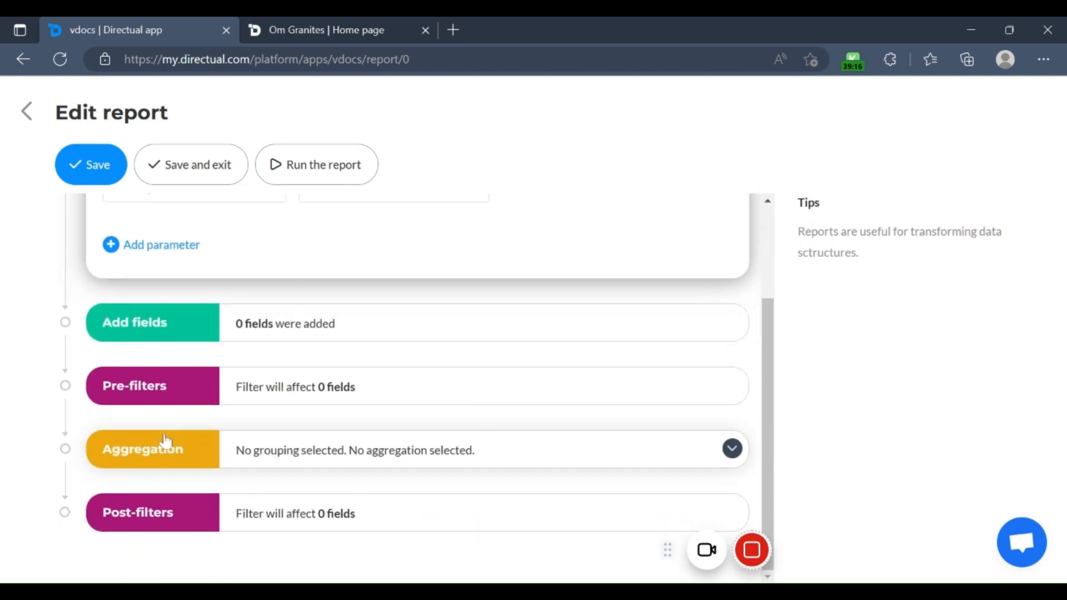
scroll(165, 440, up, 2)
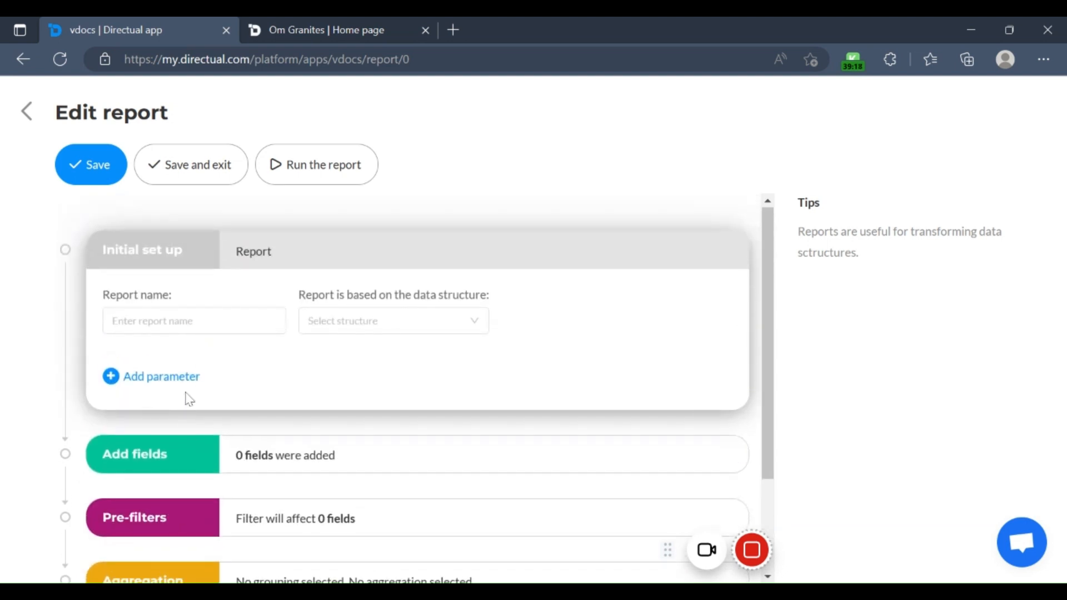
click(48, 115)
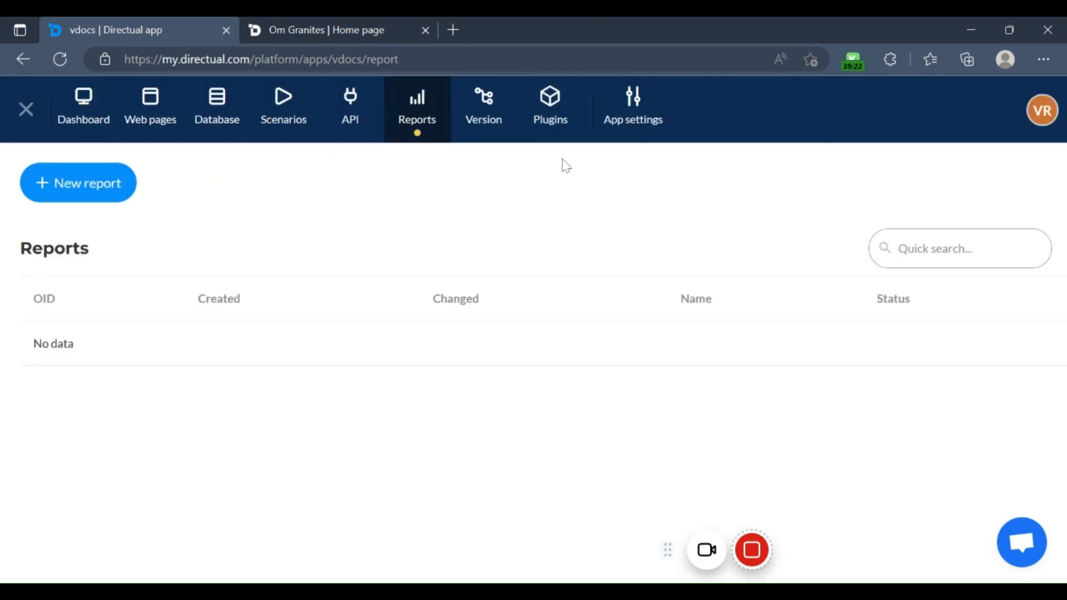
click(537, 119)
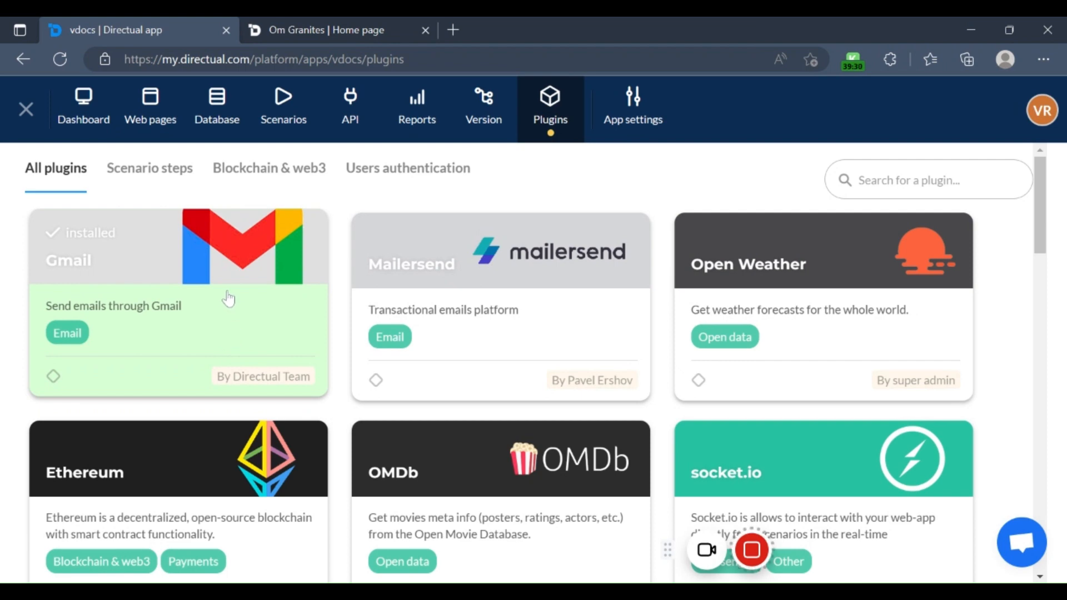
Step: Open the newdata webhook's incoming messages scenario and look over its canvas and logs
click(290, 117)
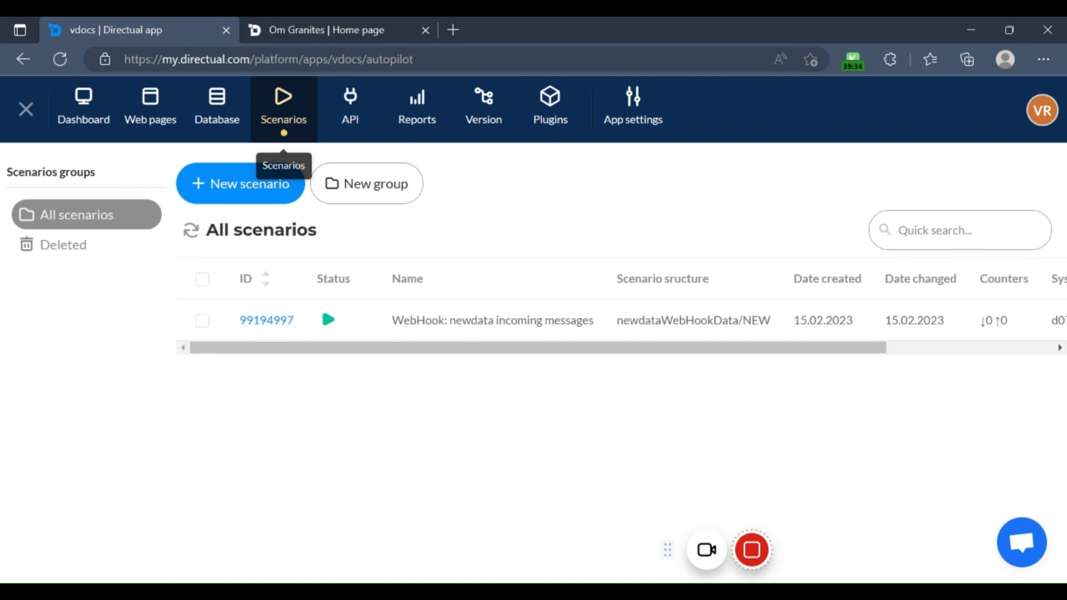
click(250, 320)
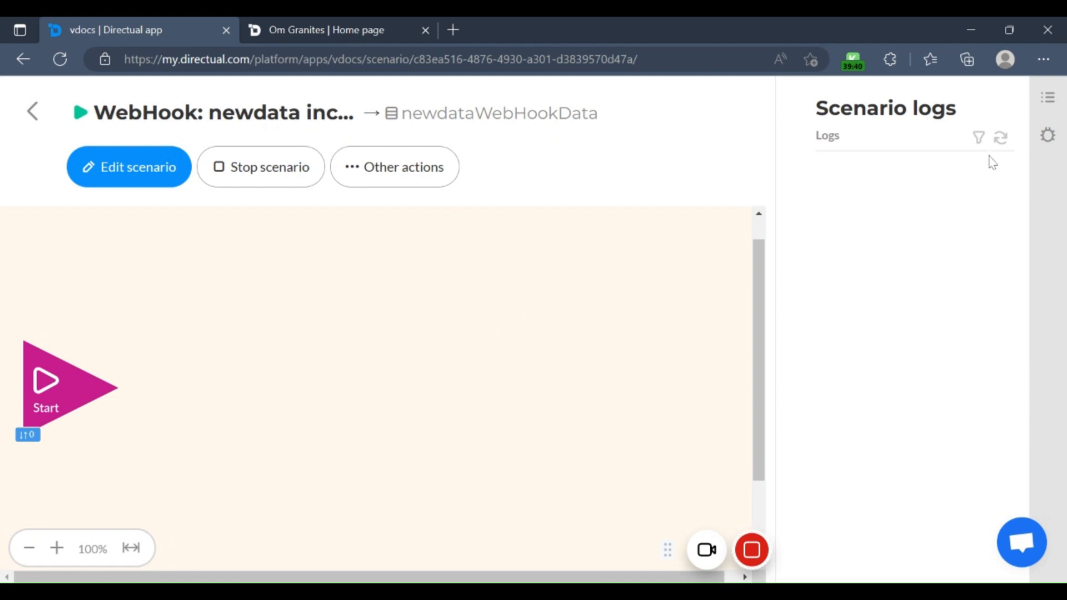
scroll(682, 367, down, 2)
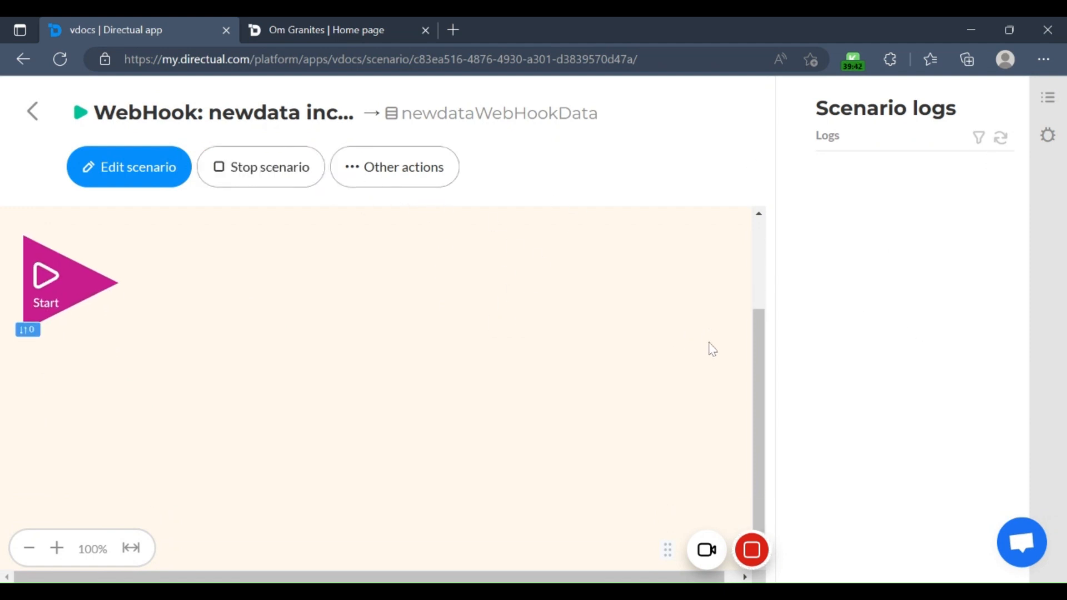
scroll(272, 264, up, 3)
Step: Open the newdata webhook scenario for editing and look through its available system, action, condition, integration and plugin steps
click(133, 170)
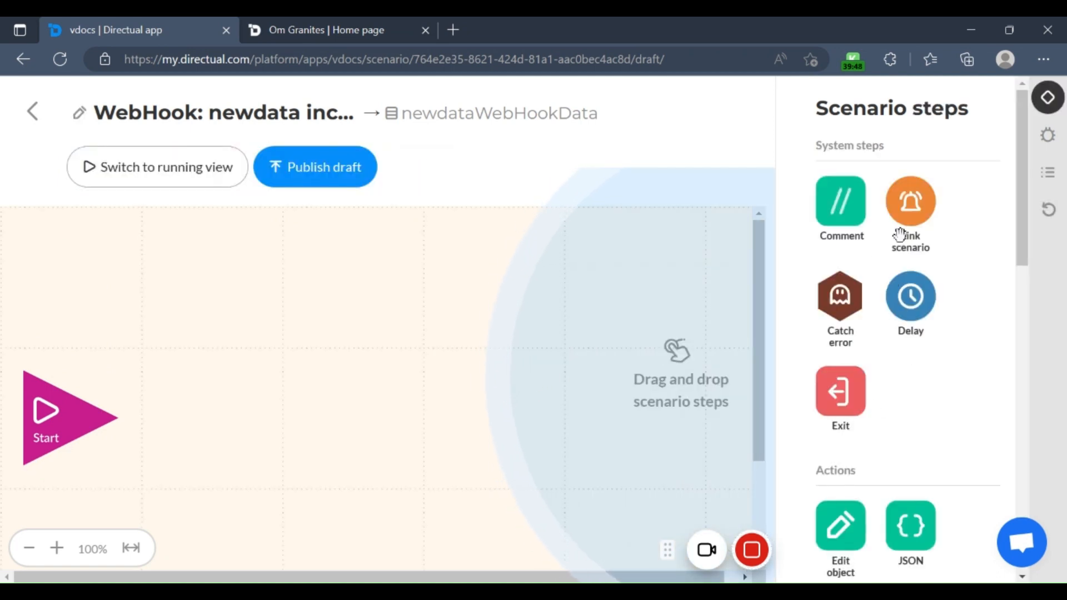
scroll(875, 411, down, 3)
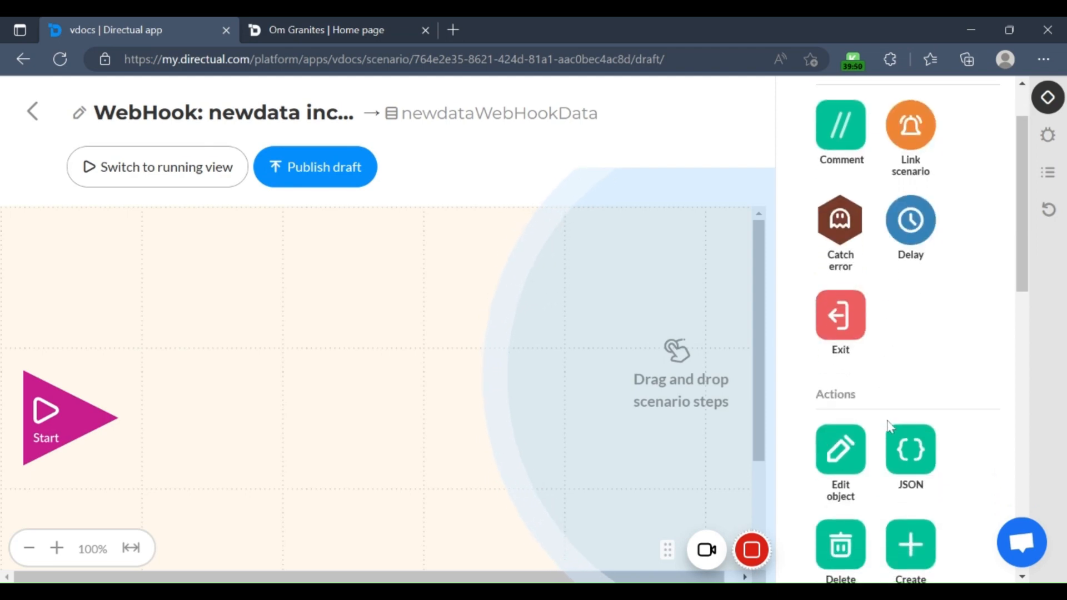
scroll(886, 424, down, 2)
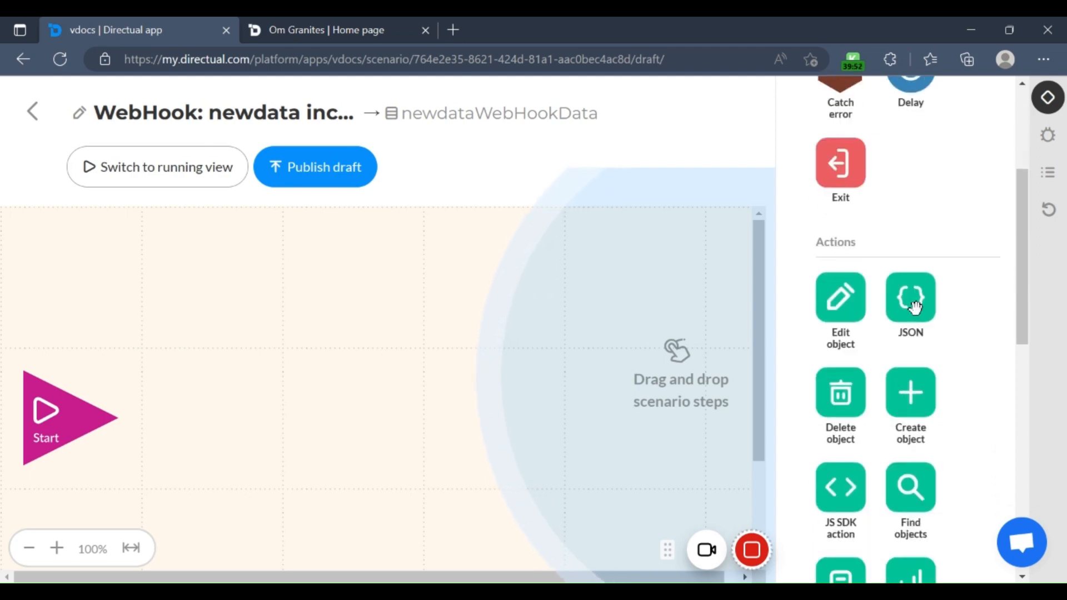
scroll(928, 389, down, 4)
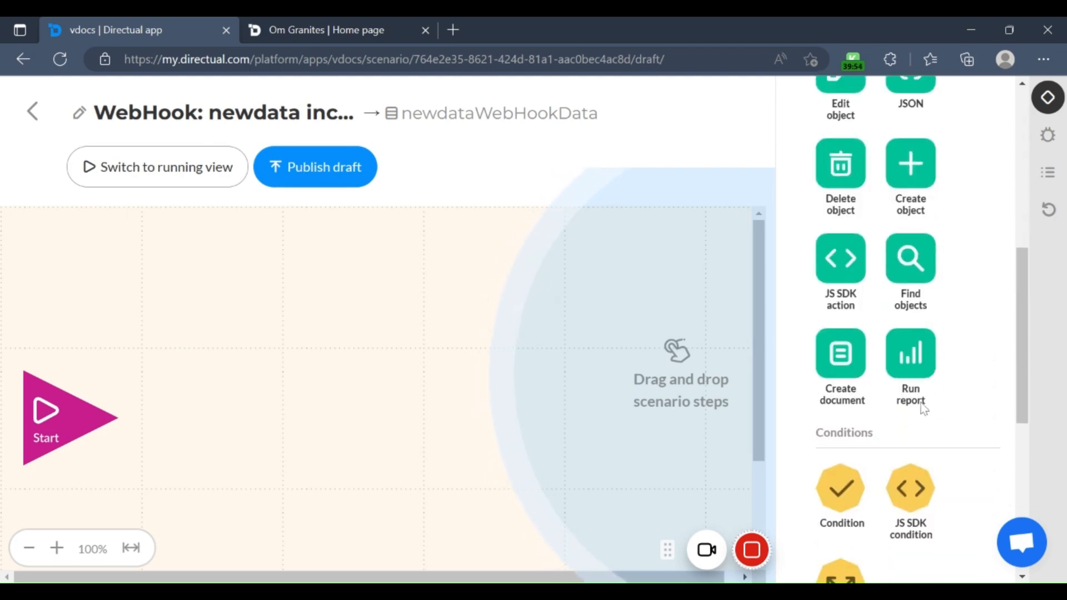
scroll(917, 389, down, 4)
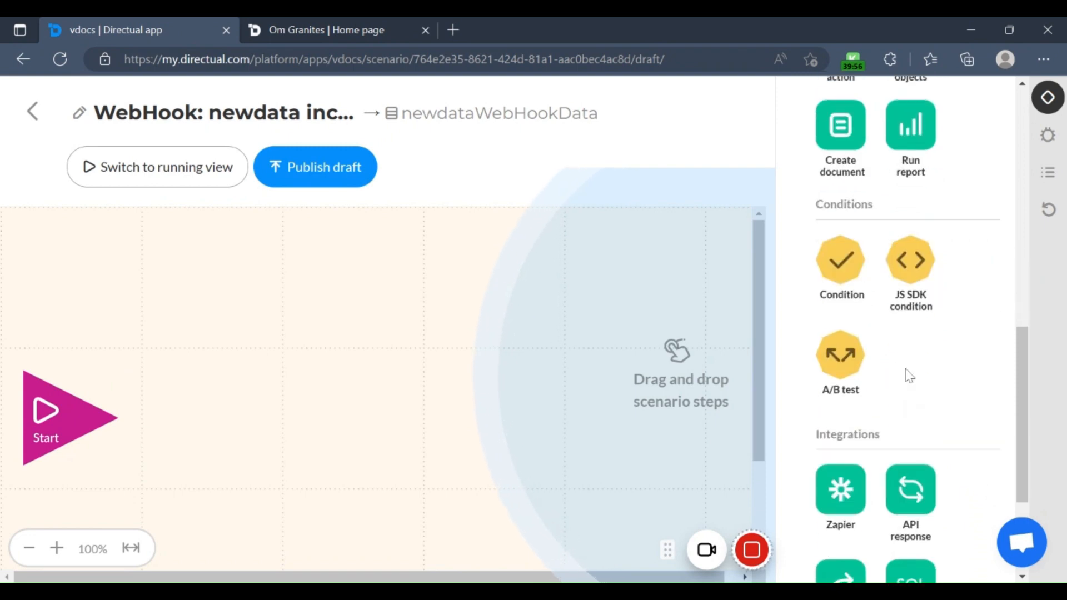
scroll(898, 438, down, 1)
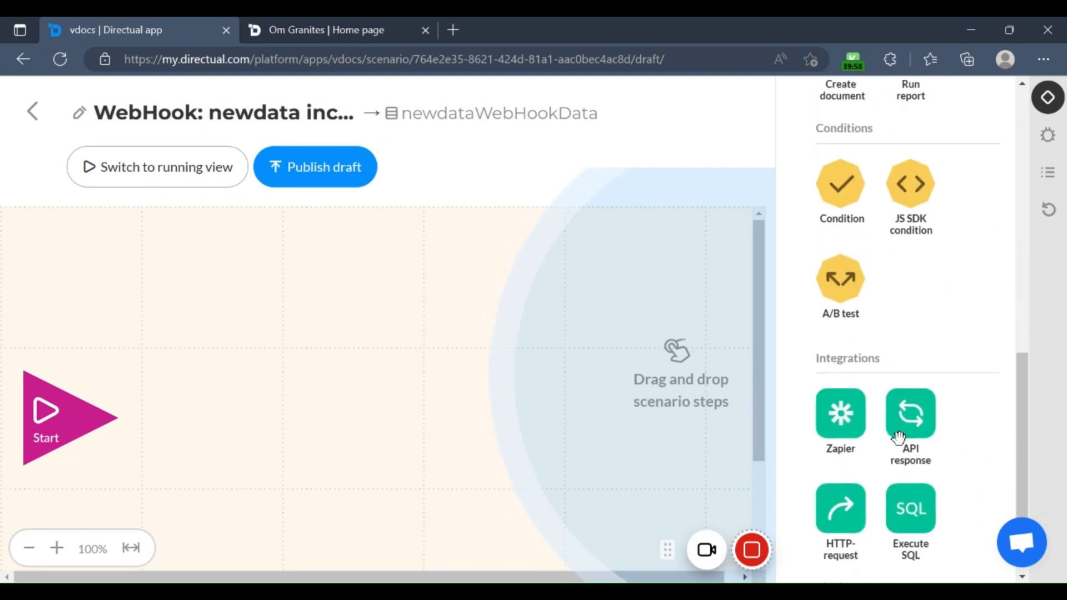
scroll(886, 446, down, 2)
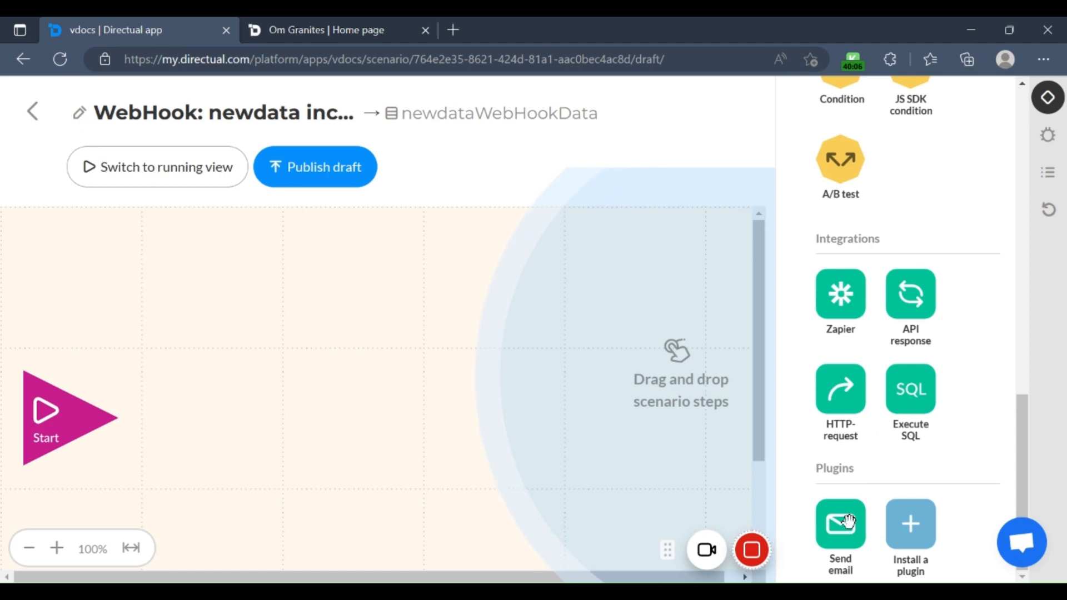
scroll(842, 489, up, 7)
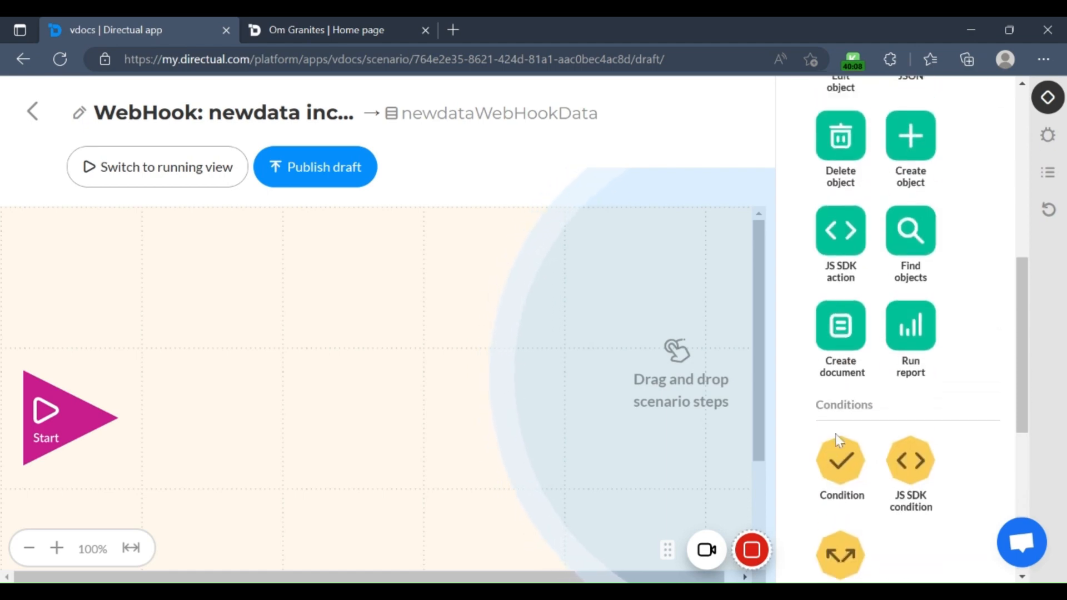
scroll(840, 439, up, 6)
scroll(836, 434, down, 10)
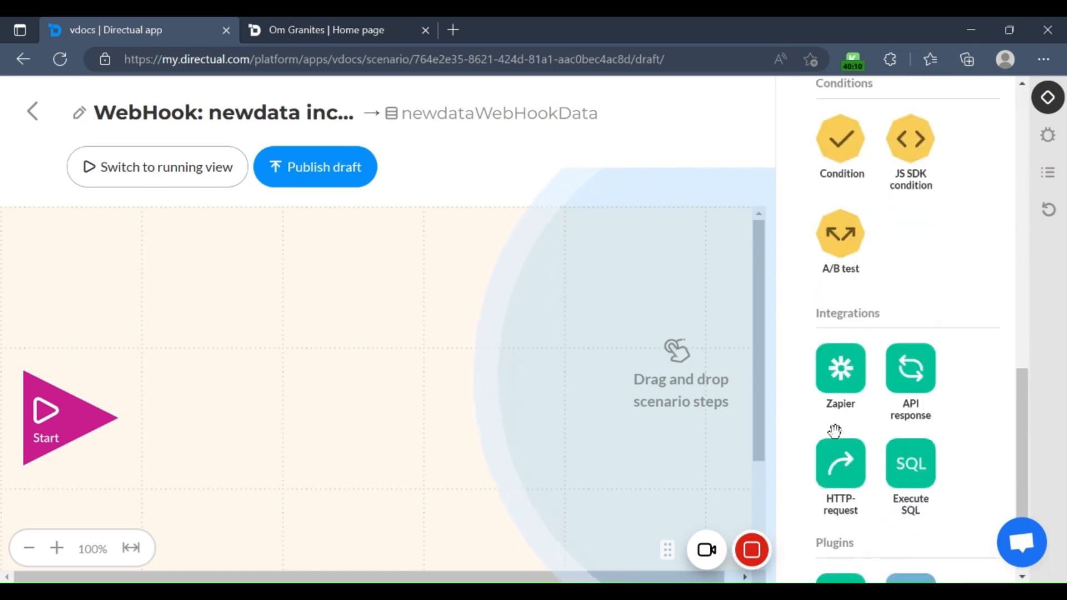
scroll(835, 431, down, 2)
Step: Place a Send email step beside Start on the scenario canvas and open its settings
drag(840, 523, 453, 421)
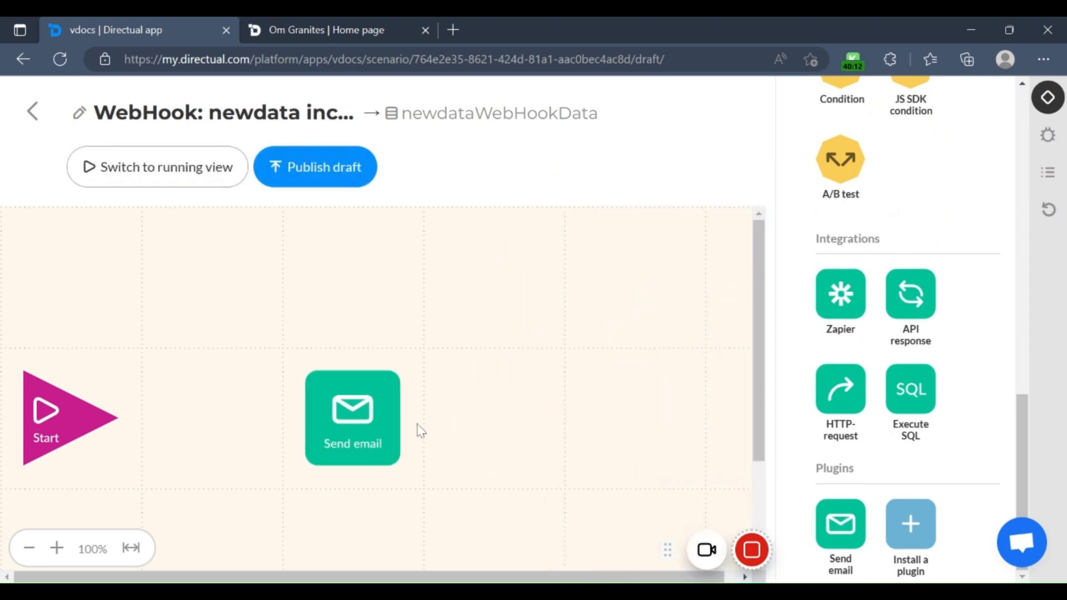
drag(375, 428, 303, 395)
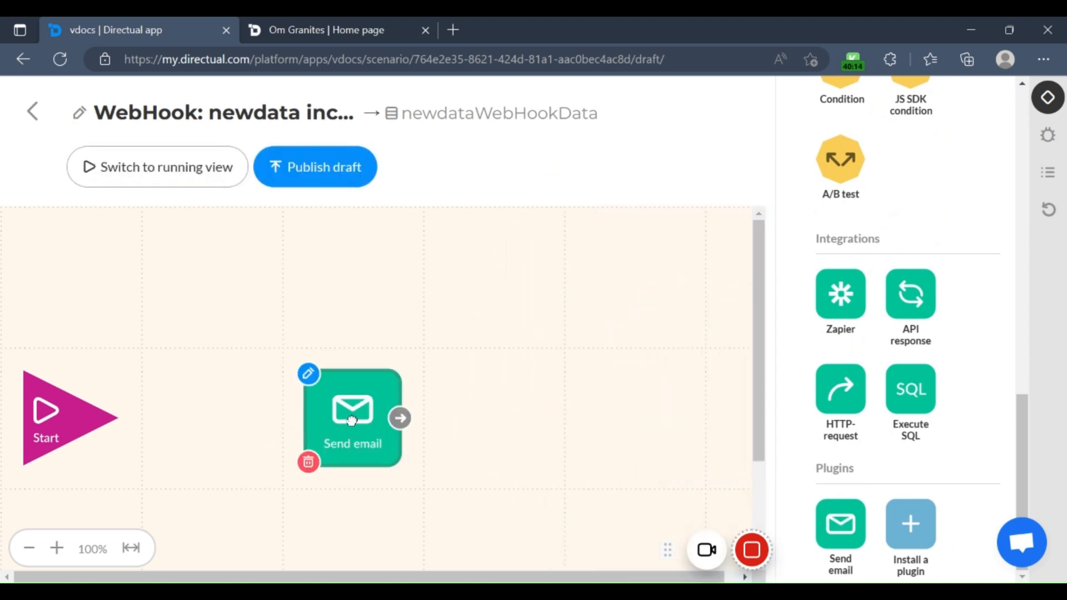
click(312, 378)
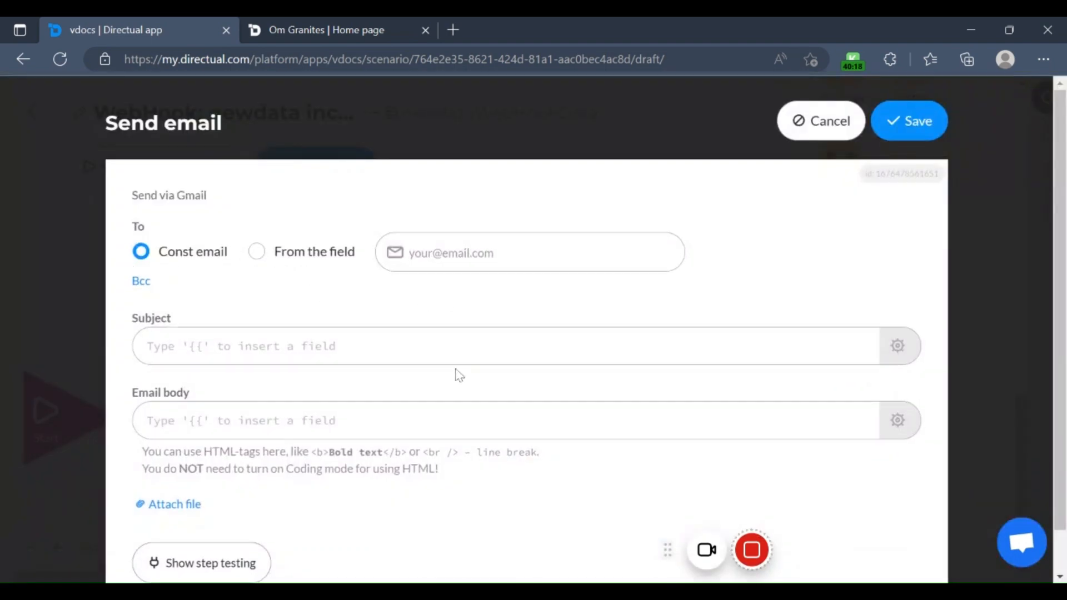
Step: Examine the Send email settings, including the Const email and From the field recipient options, and exit without saving
scroll(377, 302, down, 1)
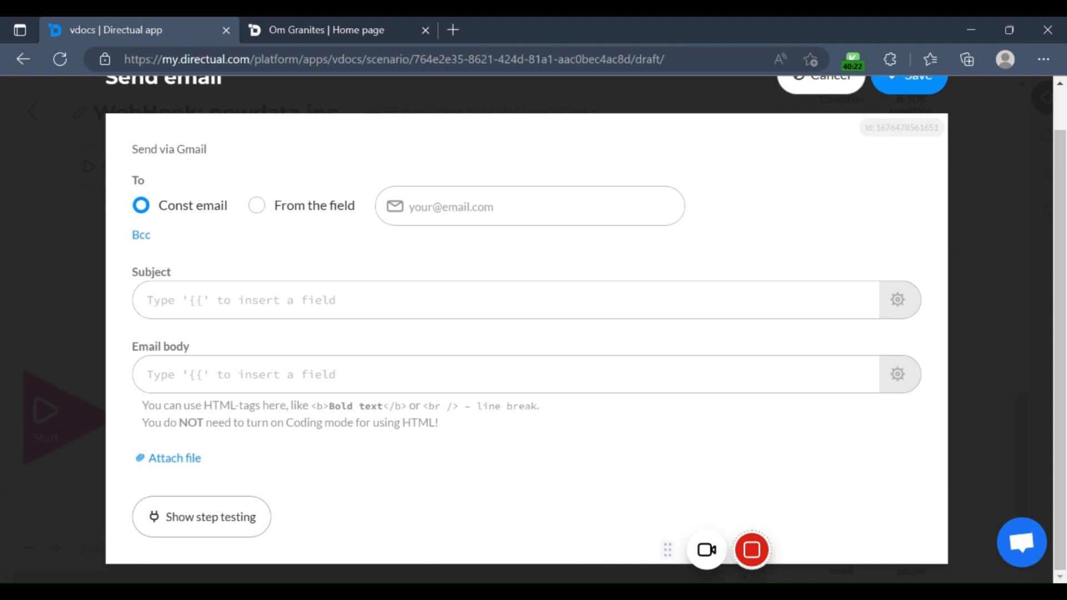
drag(138, 149, 232, 158)
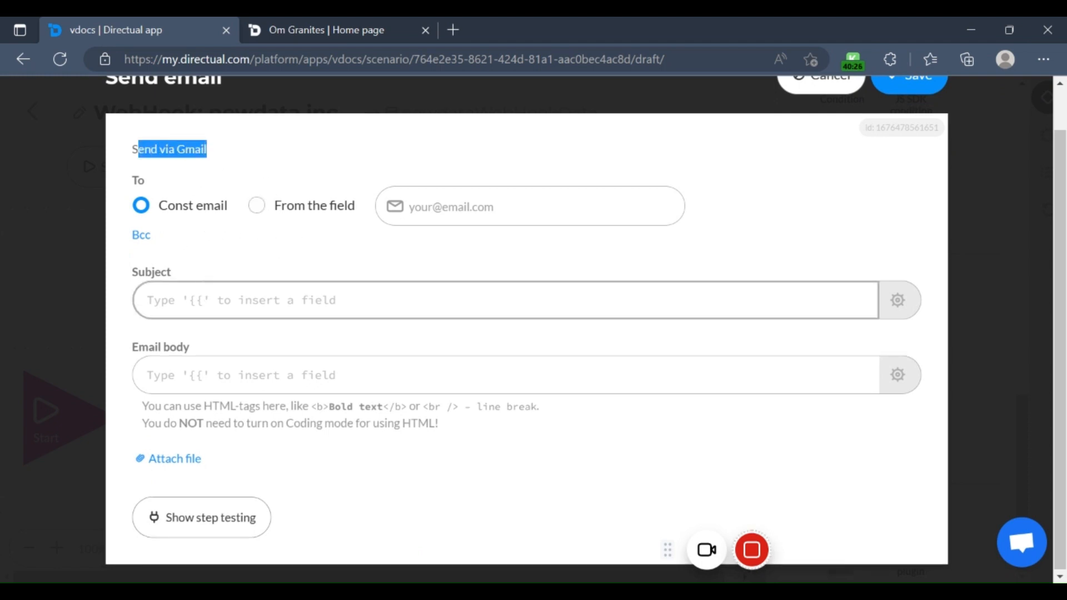
click(233, 300)
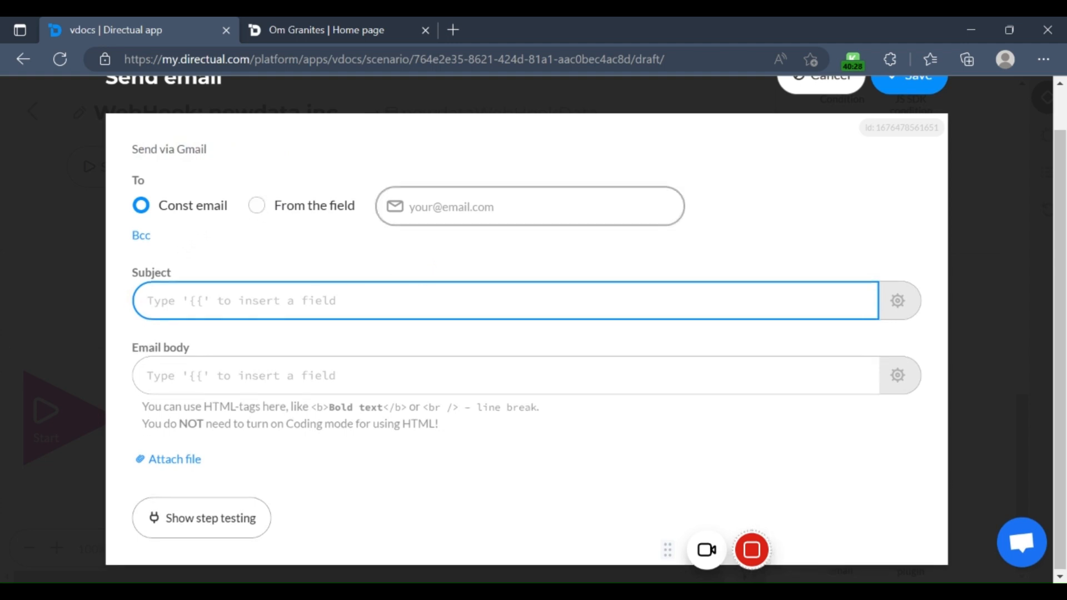
click(362, 212)
click(361, 212)
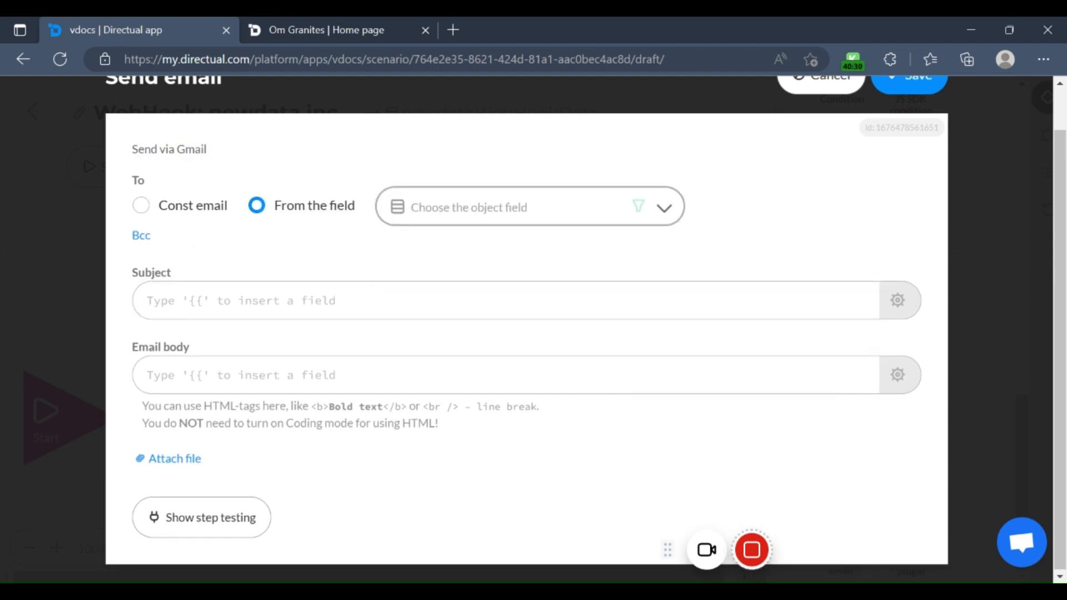
click(160, 212)
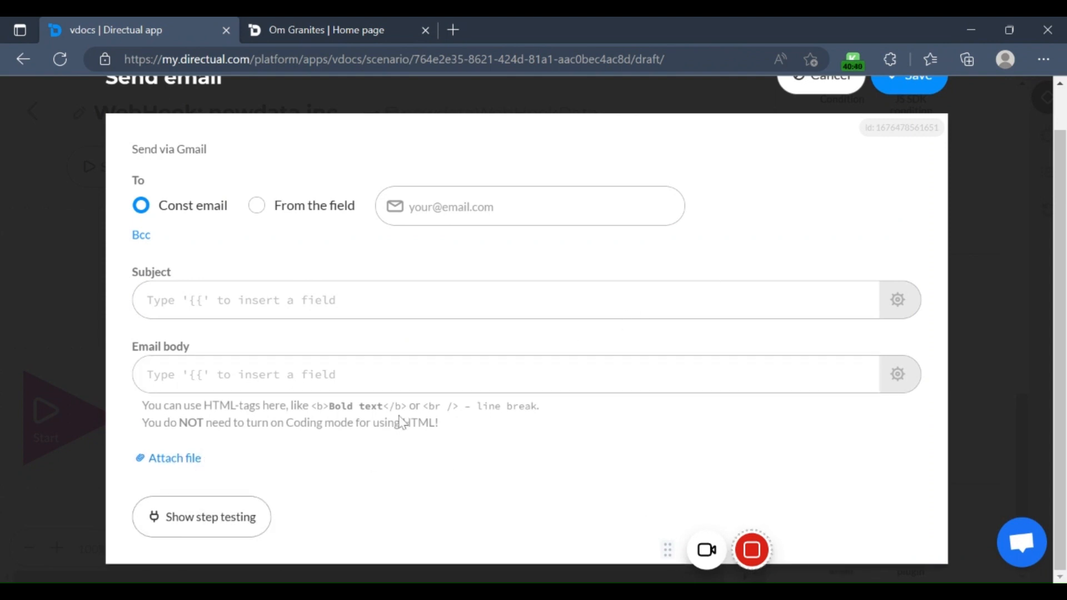
scroll(400, 423, up, 1)
click(845, 123)
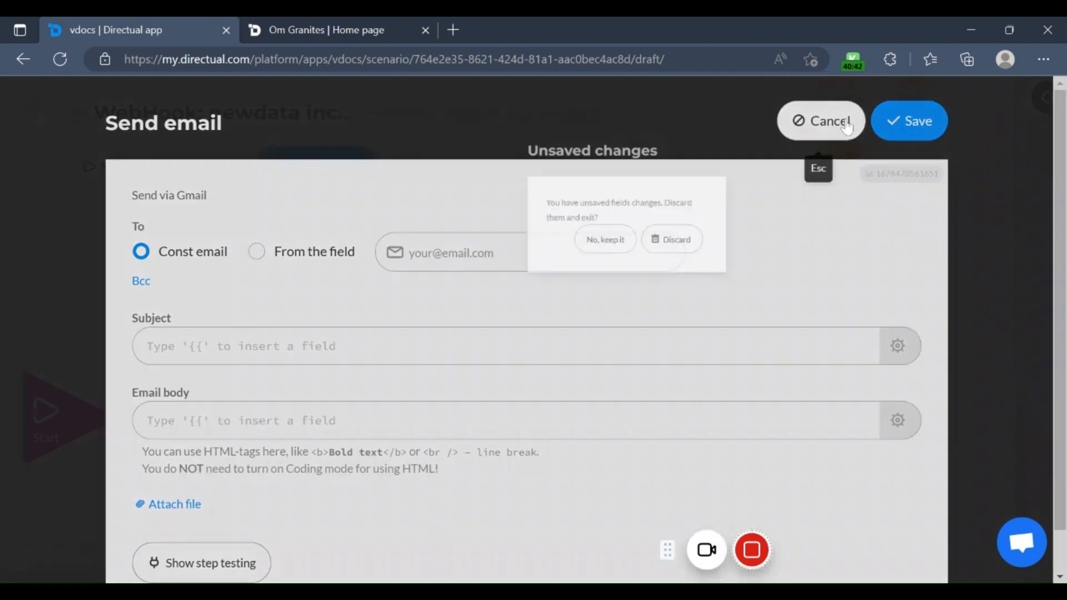
click(592, 300)
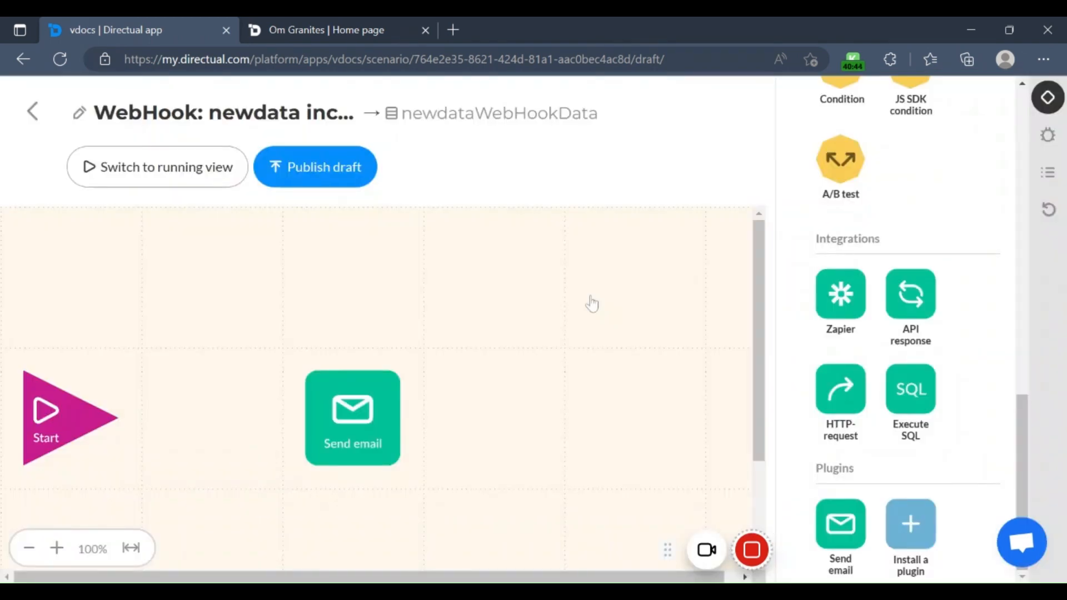
Step: Delete the Send email step from the scenario
mouse_move(378, 418)
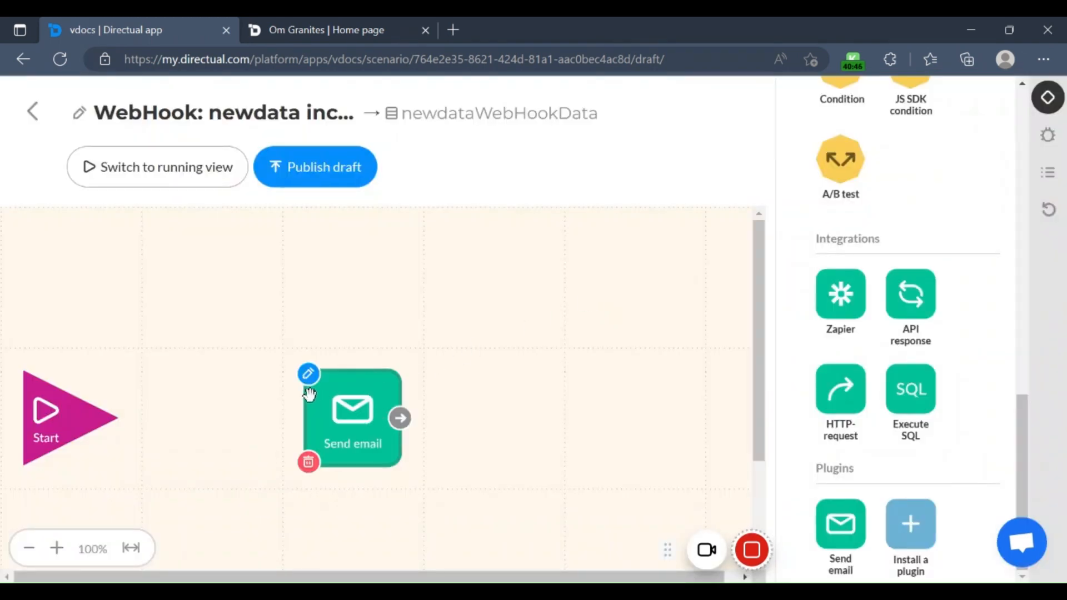
click(311, 465)
click(612, 287)
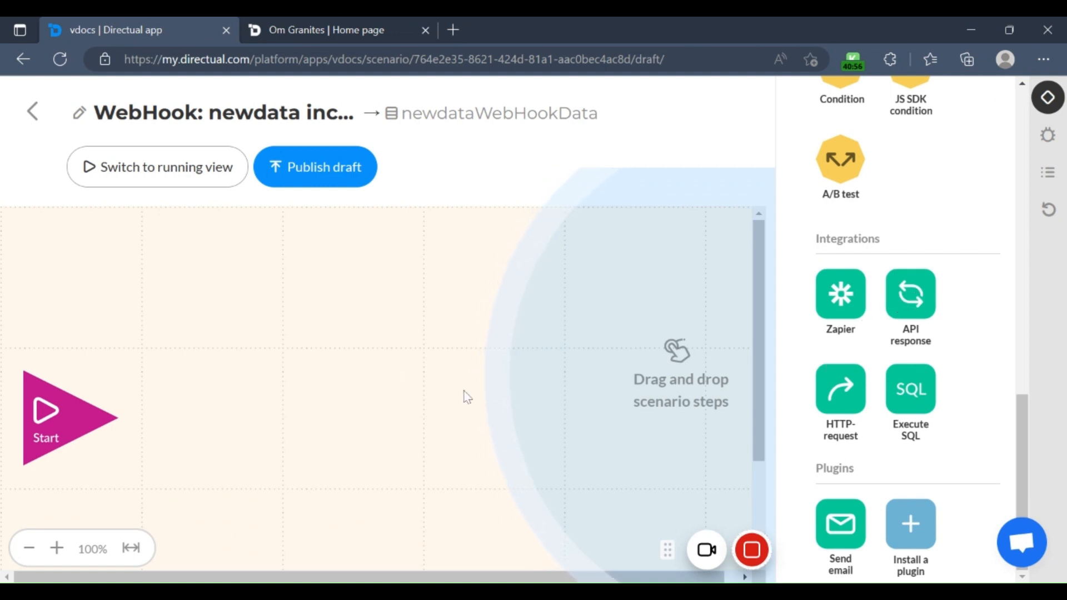
Step: Add an API response step beside Start and view its return body, code and content-type settings without saving
drag(911, 294, 248, 357)
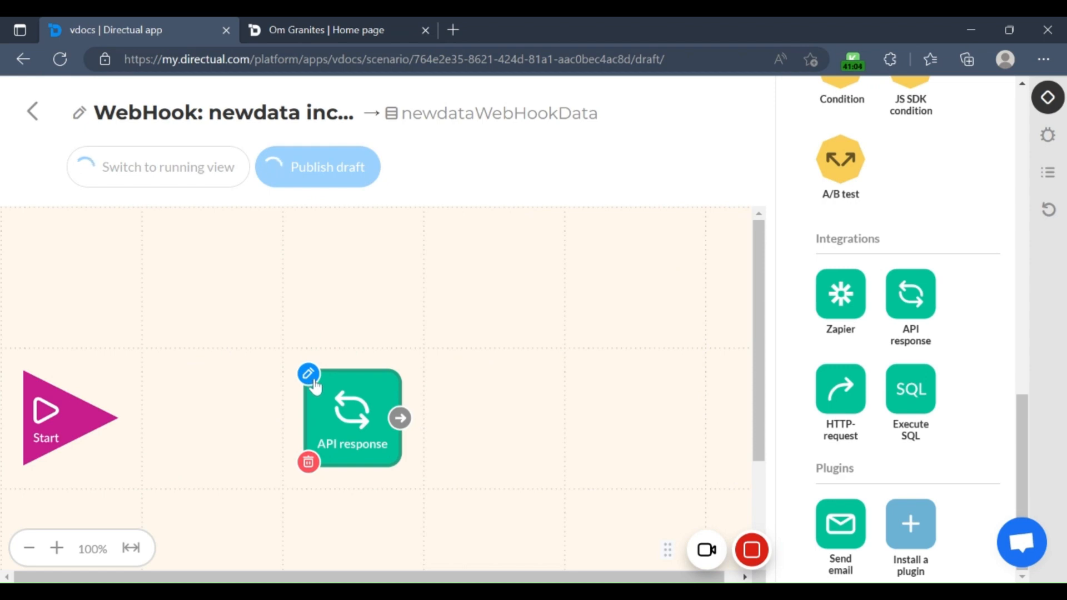
click(314, 381)
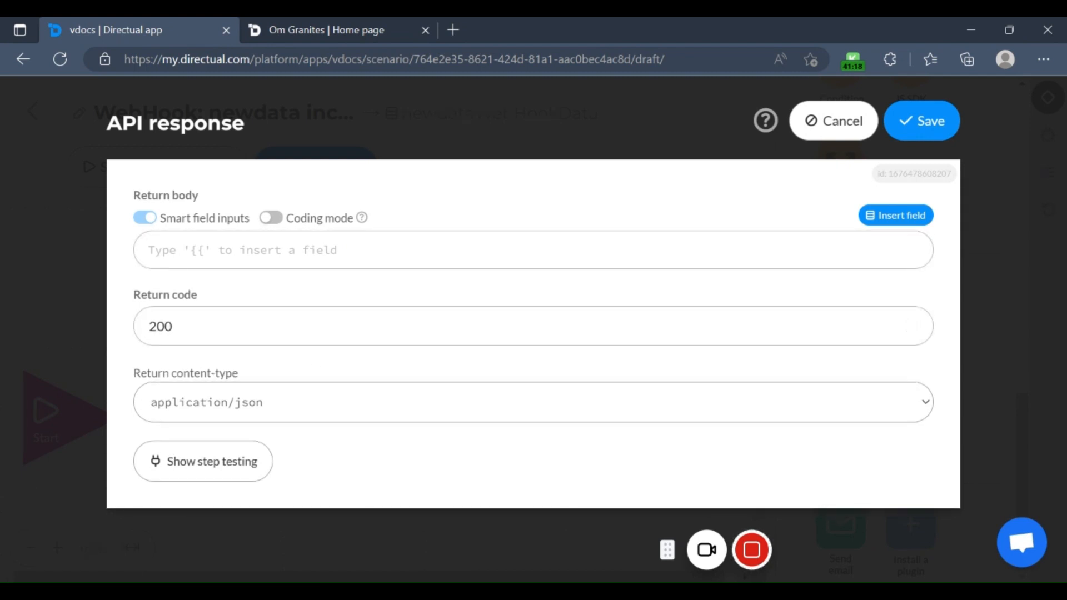
click(842, 132)
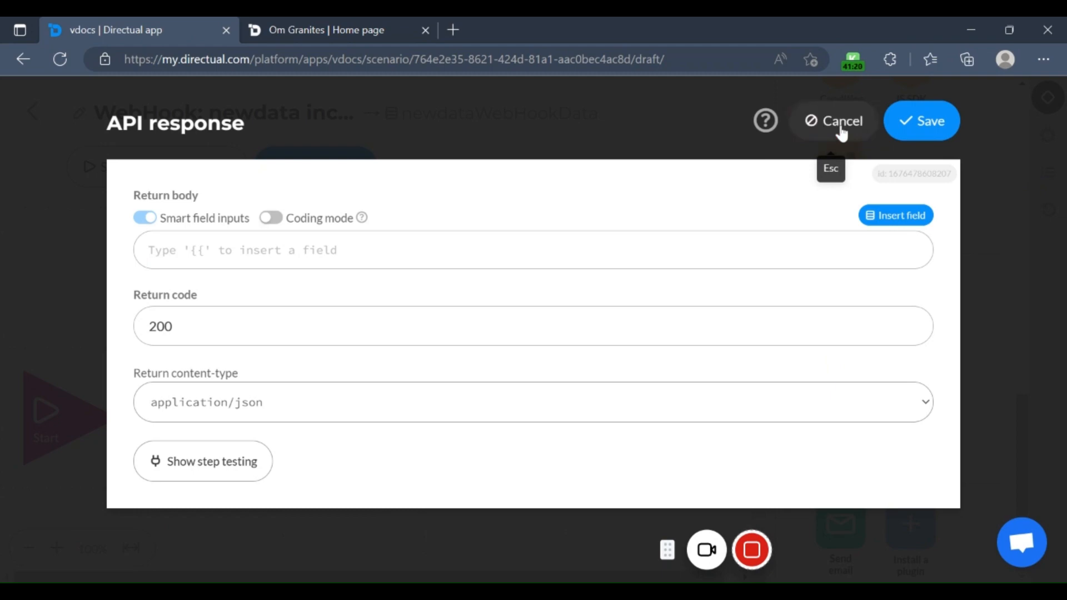
Step: Delete the API response step from the scenario
mouse_move(356, 388)
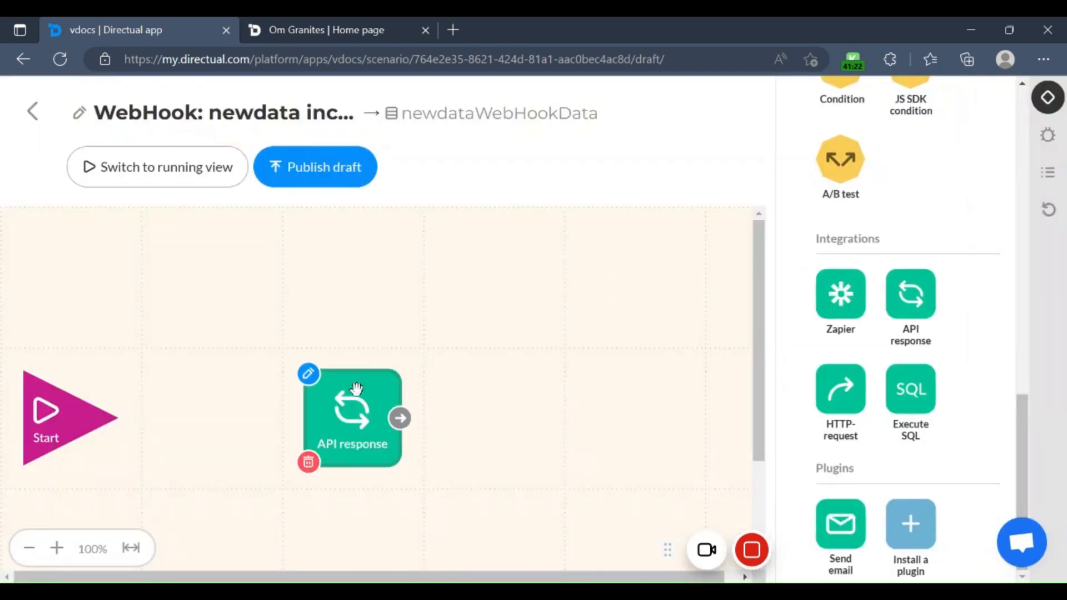
click(310, 463)
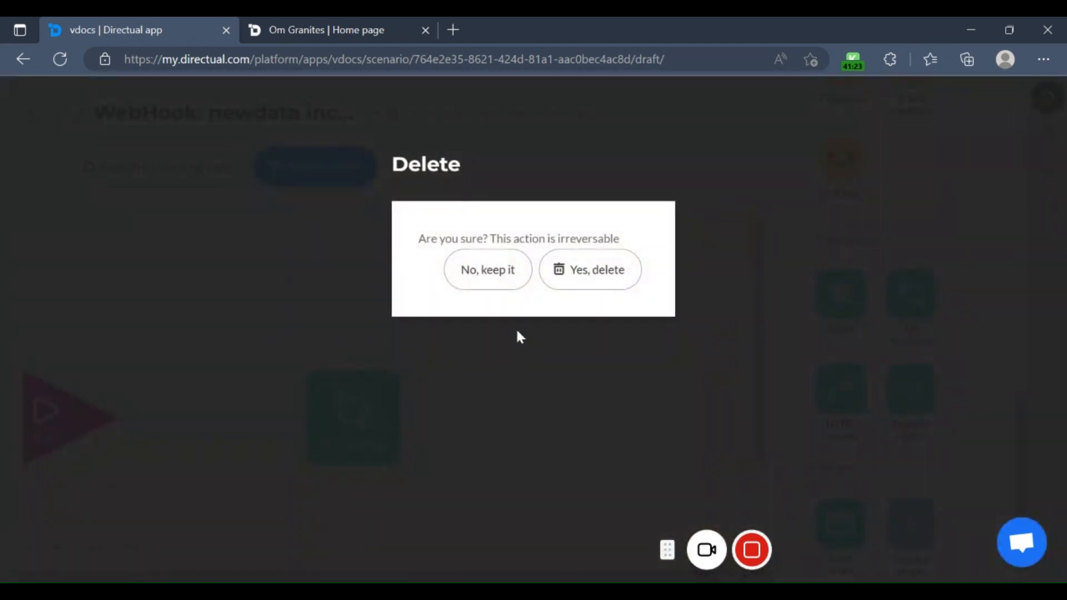
click(562, 271)
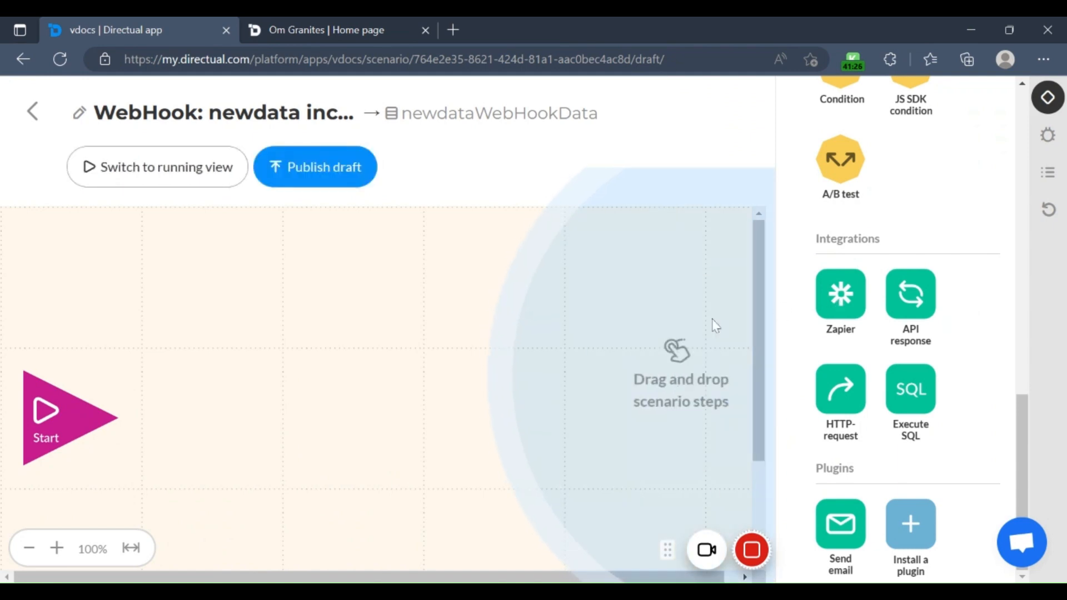
Step: Add a Zapier step beside Start and view its connection instructions and parameter settings without saving
drag(840, 294, 533, 371)
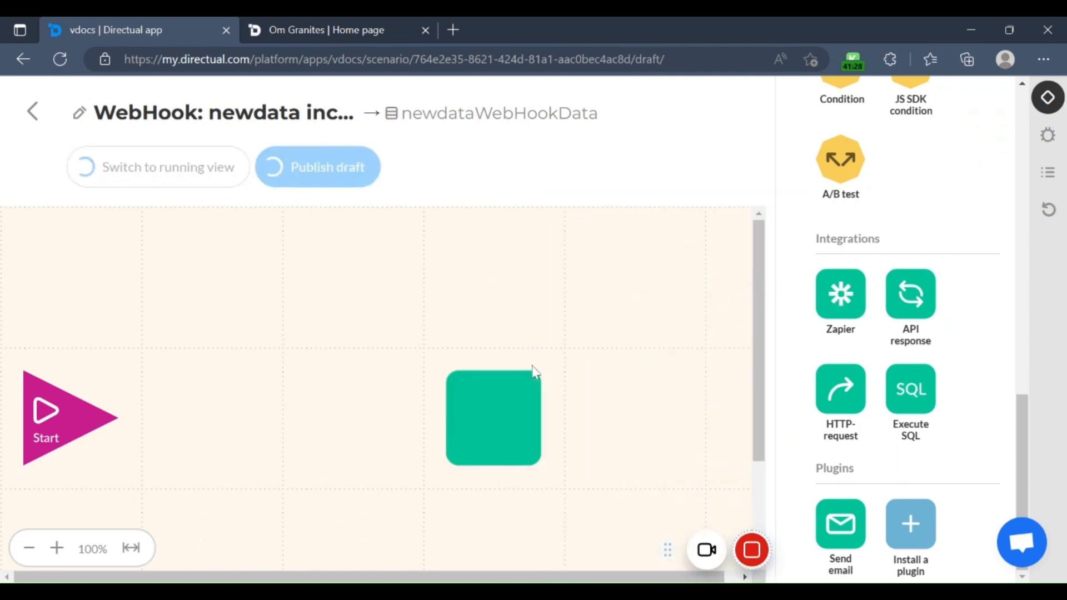
drag(481, 422, 309, 391)
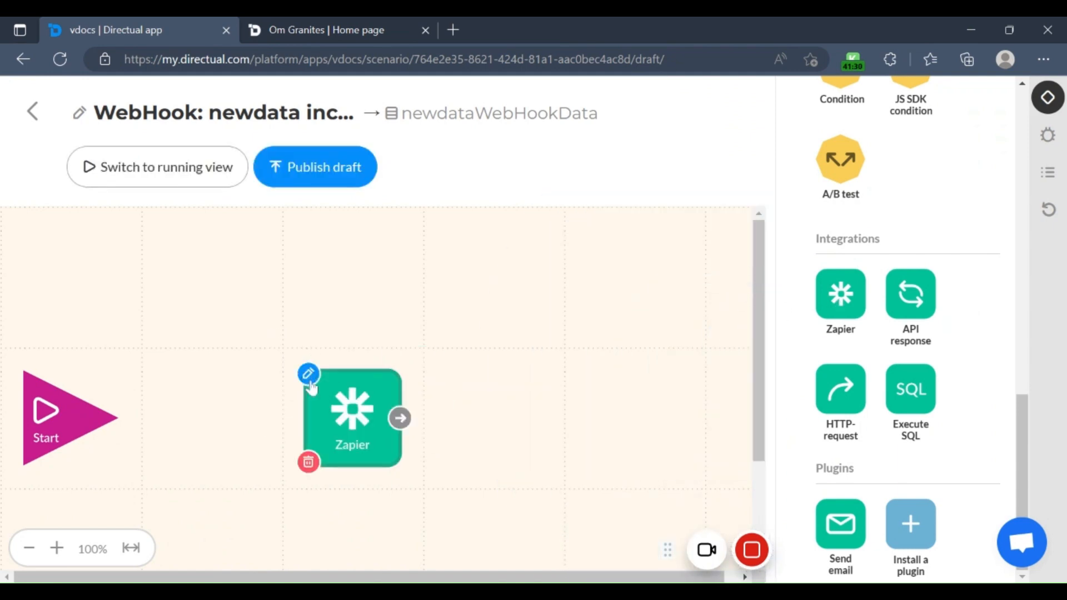
click(309, 374)
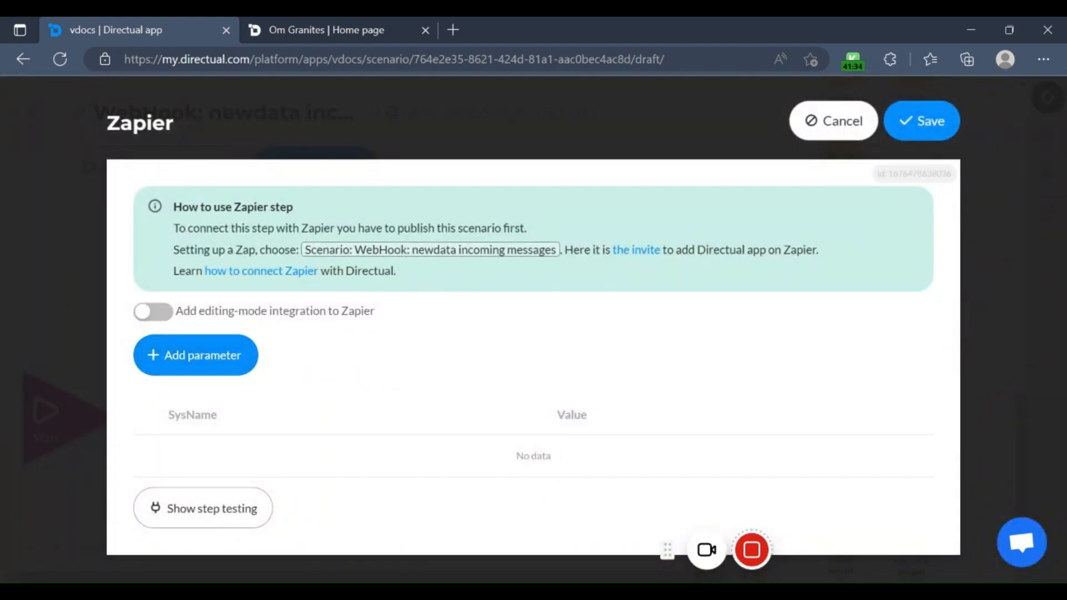
click(817, 135)
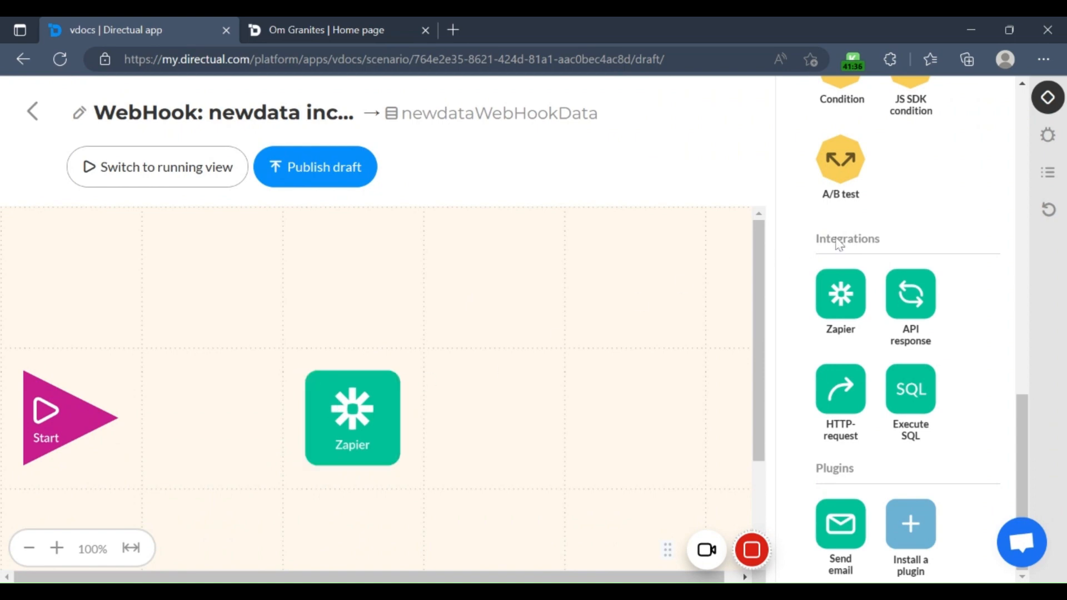
Step: Delete the Zapier step from the scenario
drag(362, 401, 320, 344)
click(308, 461)
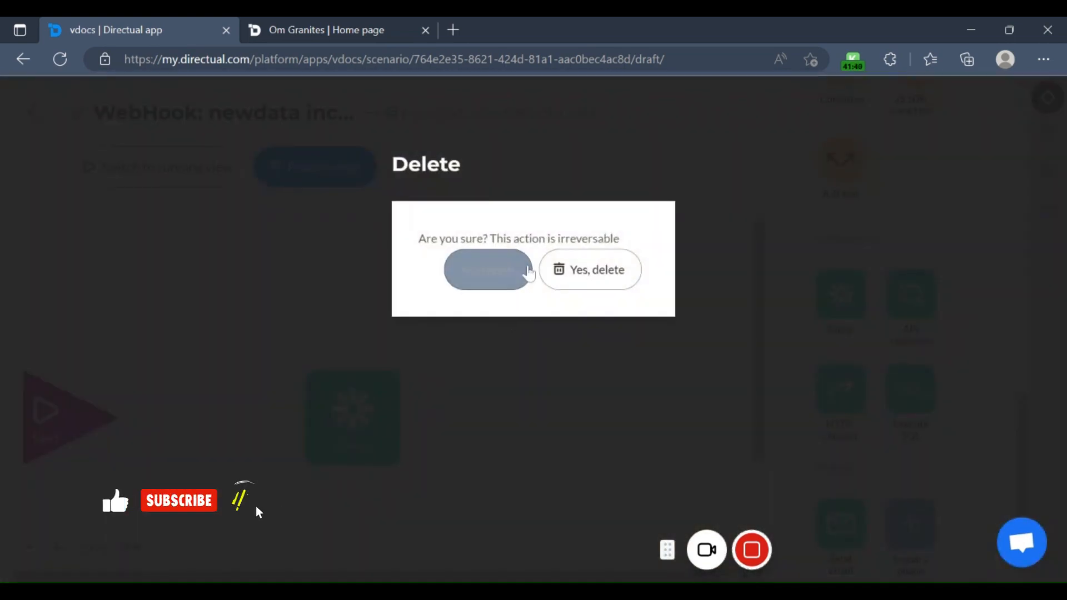
click(562, 270)
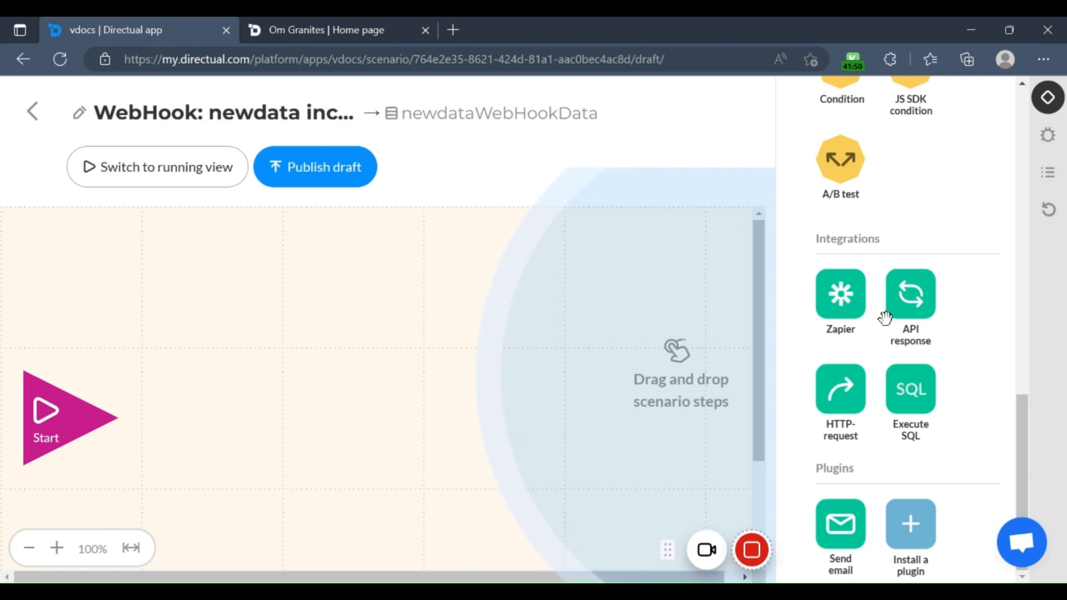
scroll(882, 313, up, 3)
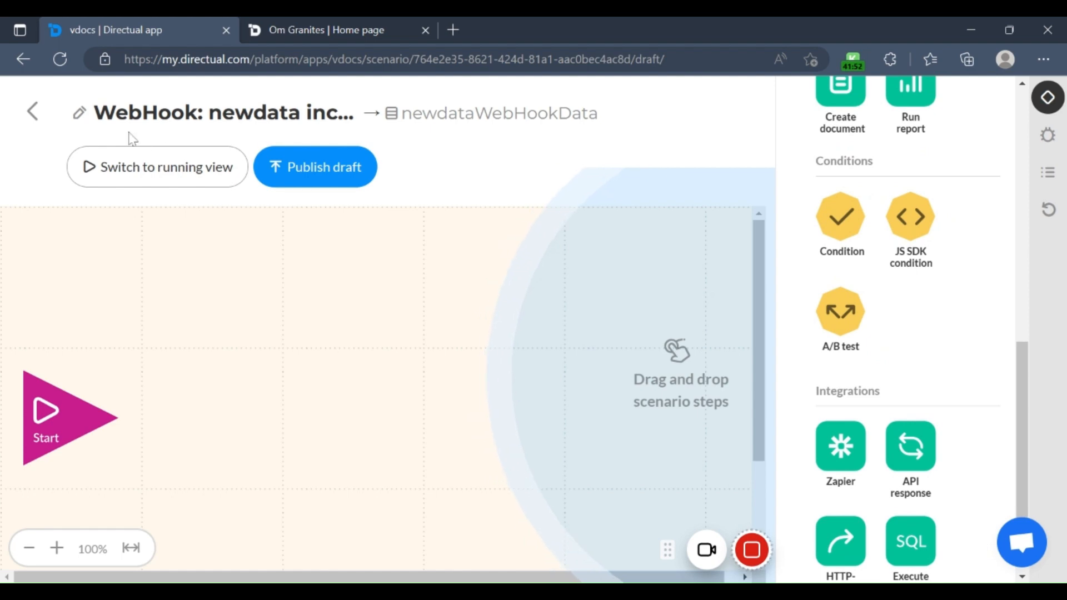